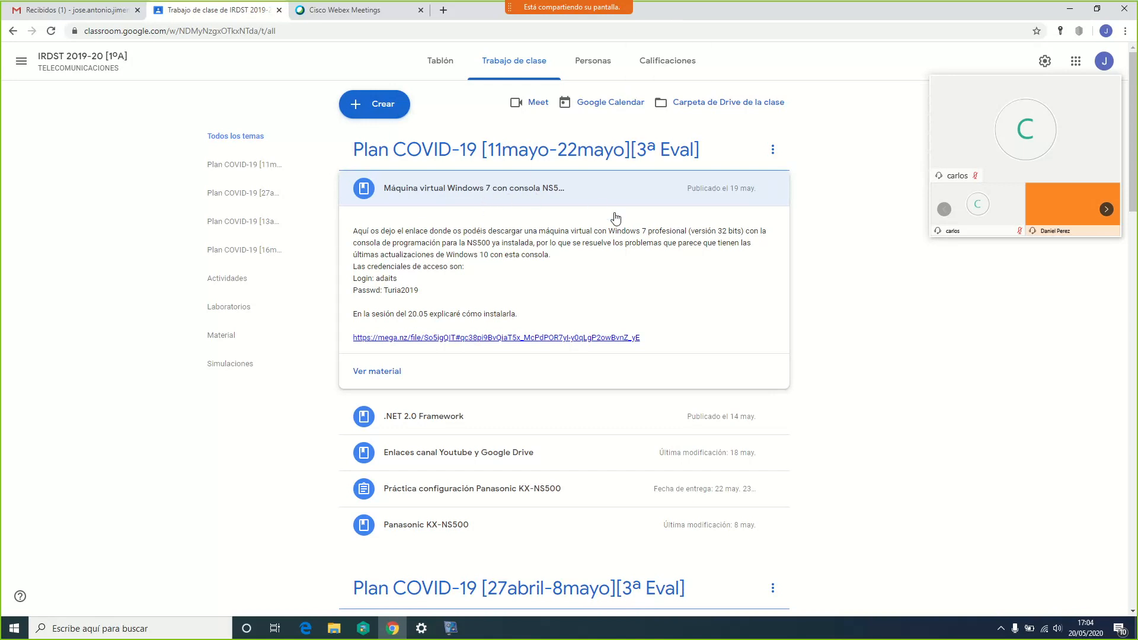
Show the Webex meeting participants list, then start a Windows search for the VM player
mouse_move(644, 6)
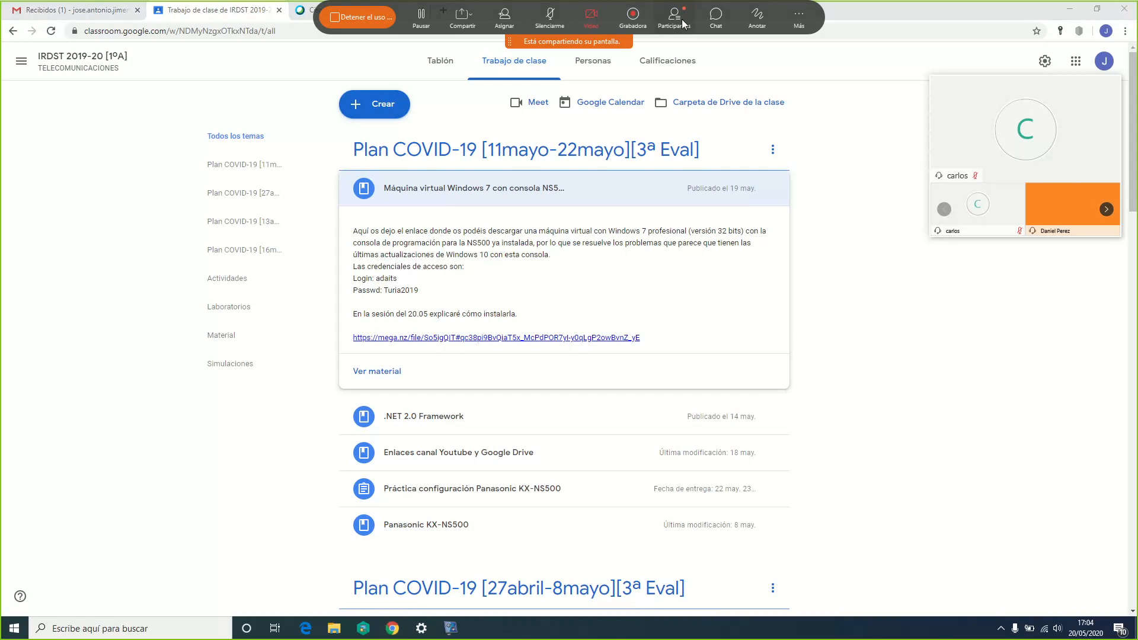
left_click(676, 18)
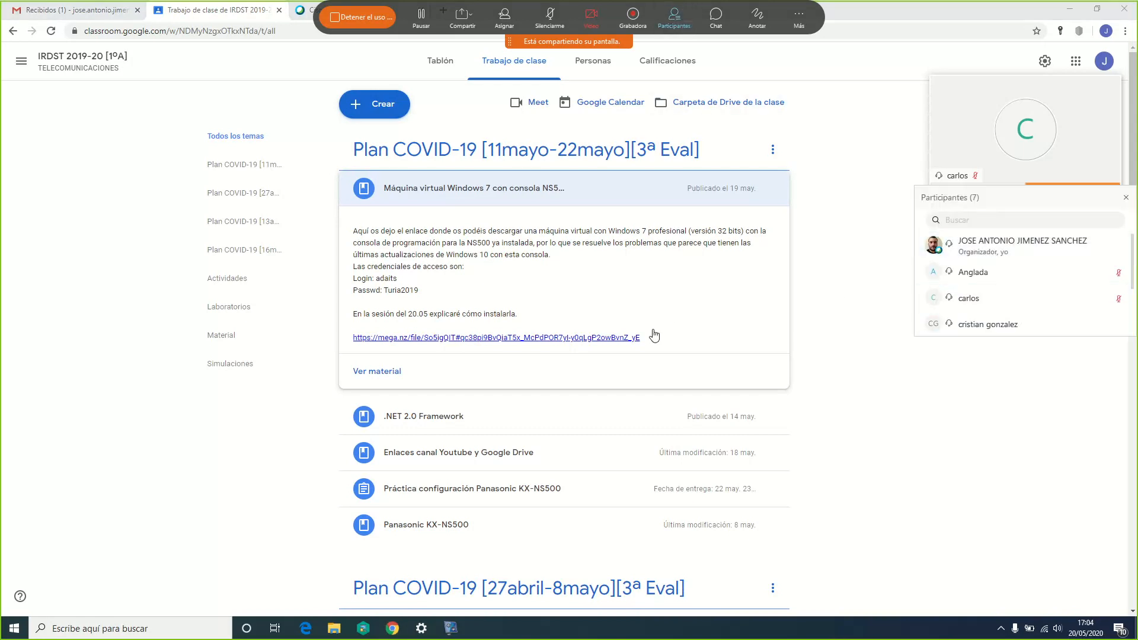
left_click(167, 627)
Launch VMware Workstation 15 Player from a 'vm' search and move its window up
type("vm")
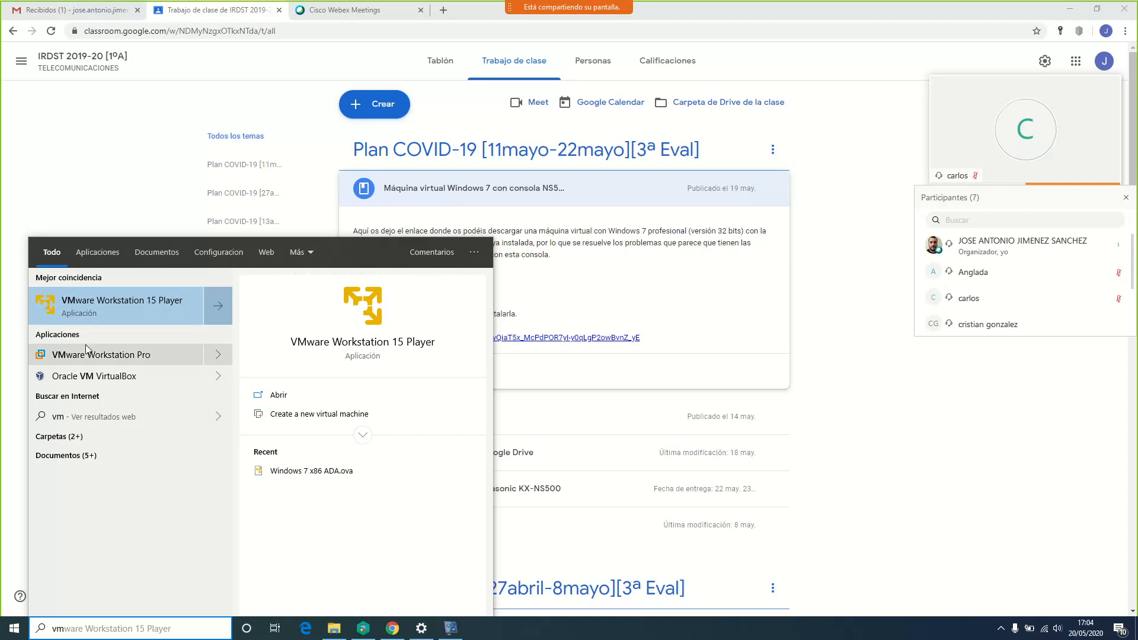
left_click(98, 308)
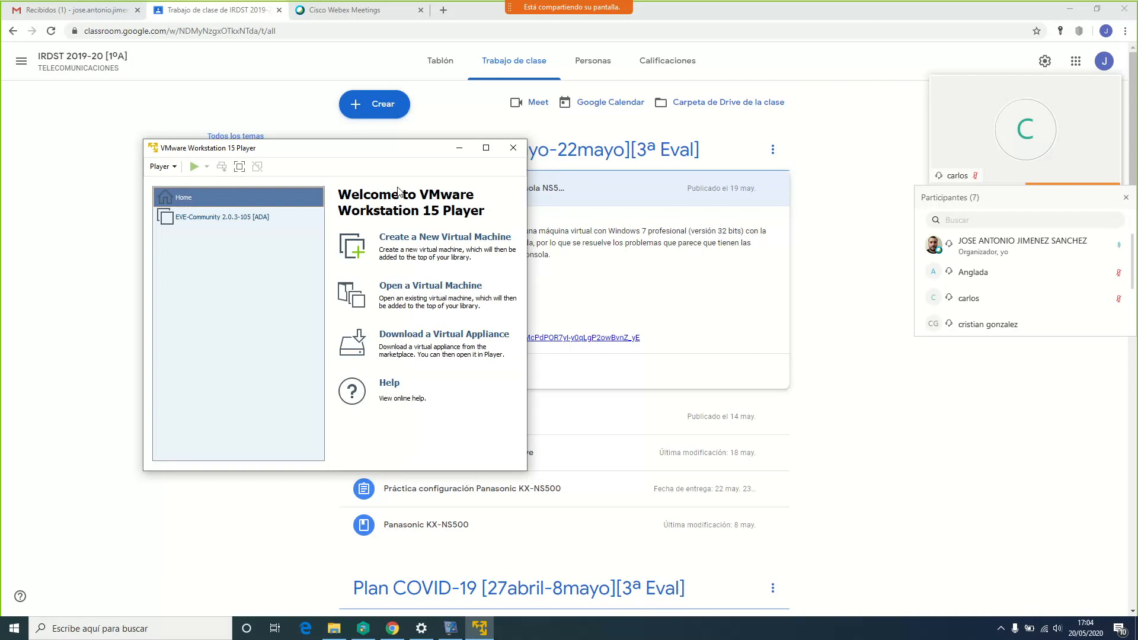
left_click_drag(353, 153, 373, 123)
Select the EVE-Community 2.0.3-105 [ADA] machine to view its details and enlarge the player window
left_click(278, 189)
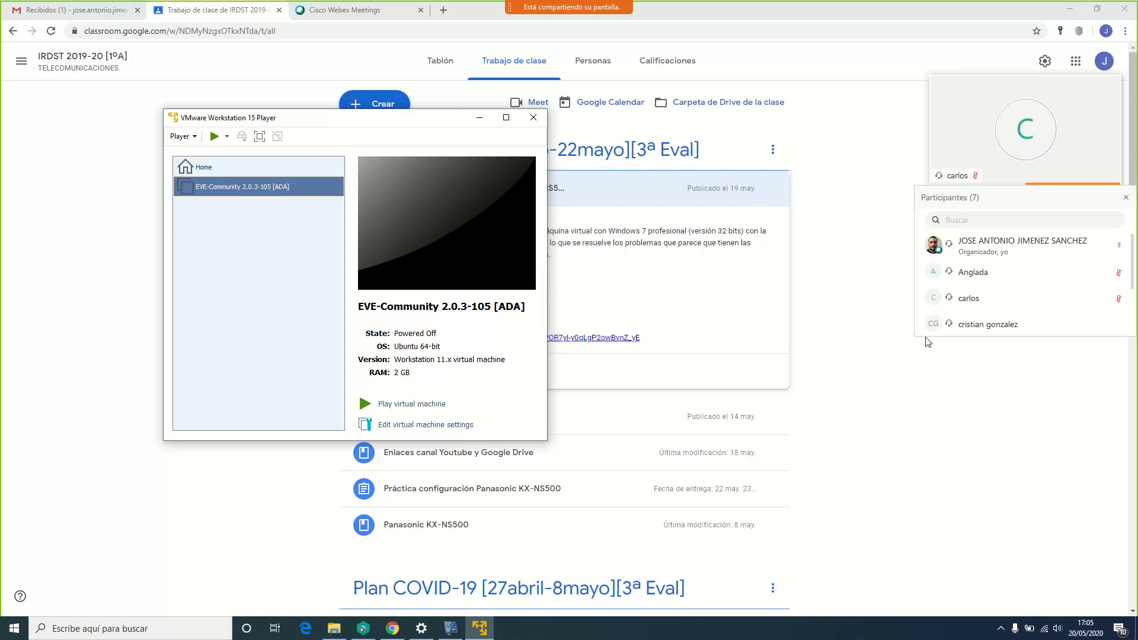
scroll(983, 272, "down", 2)
scroll(983, 273, "up", 2)
scroll(983, 273, "down", 2)
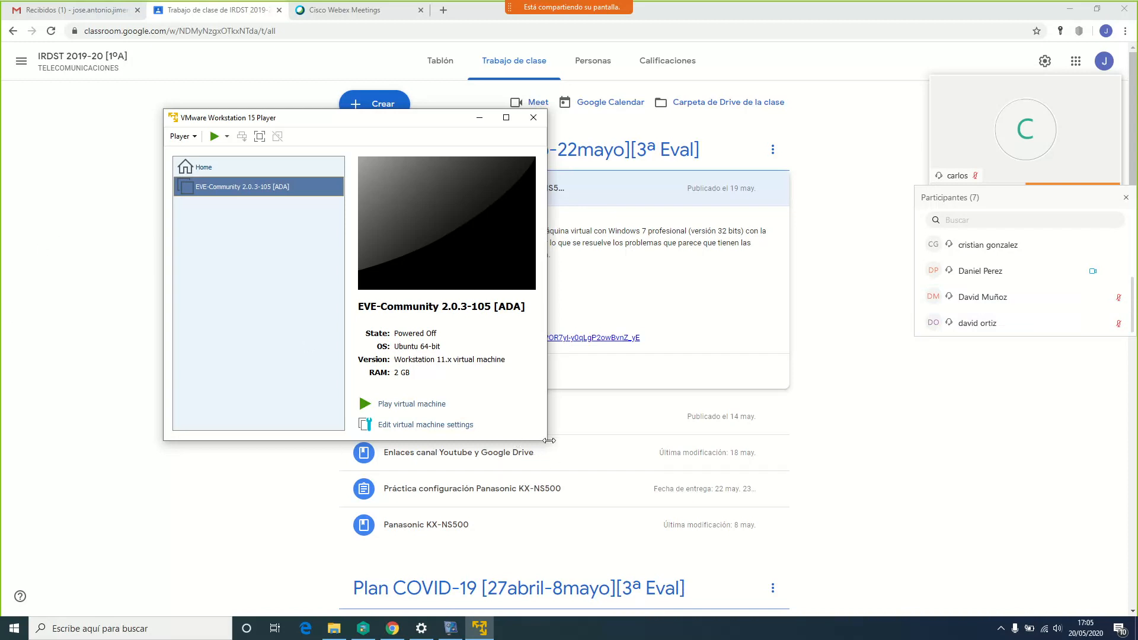
left_click_drag(548, 442, 566, 463)
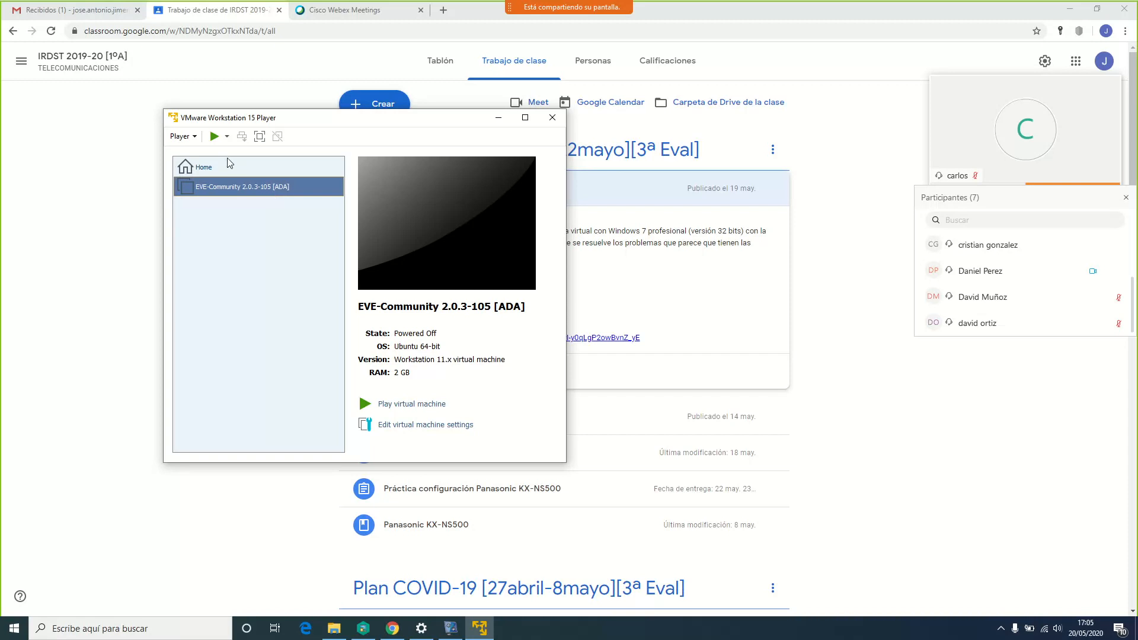
Open the EVE-Community machine's settings from its context menu, then cancel them
right_click(234, 188)
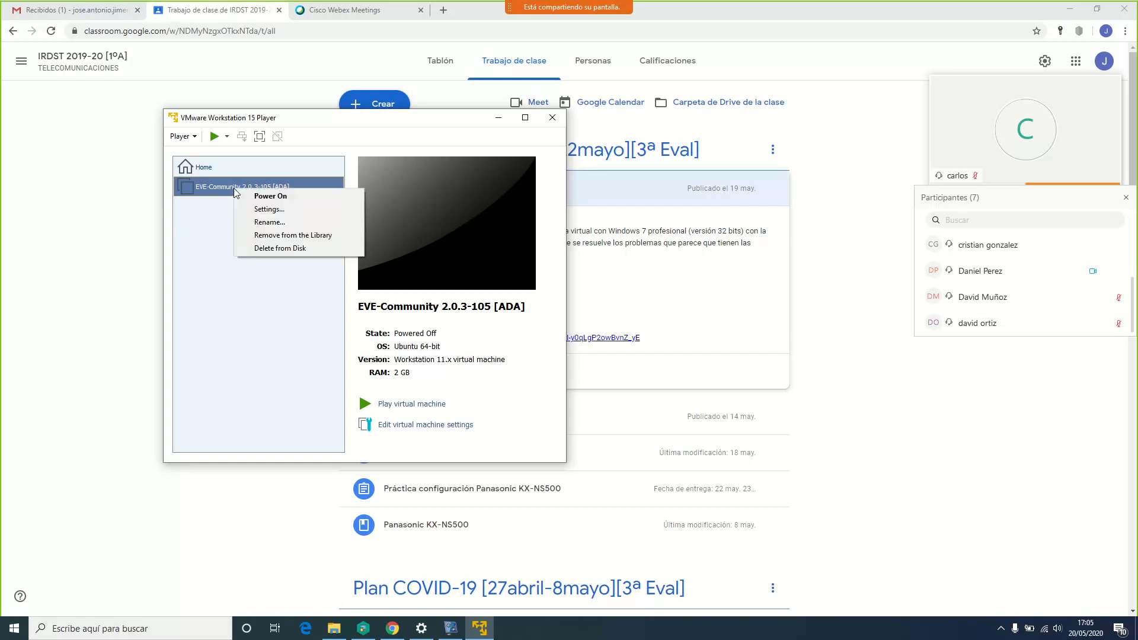
left_click(277, 208)
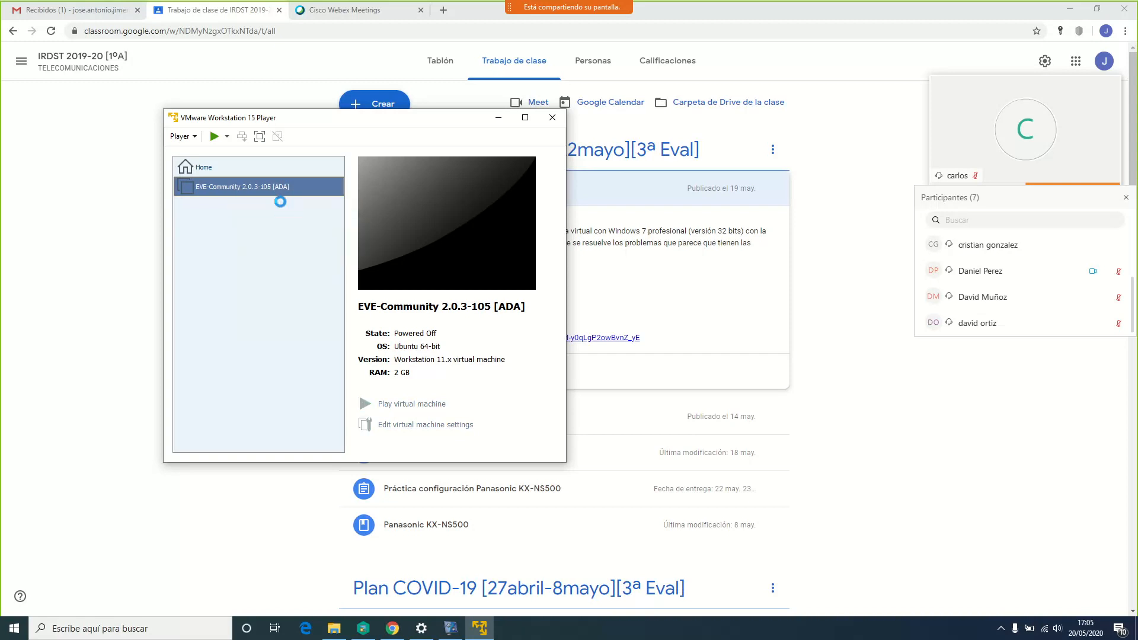
left_click_drag(261, 97, 386, 98)
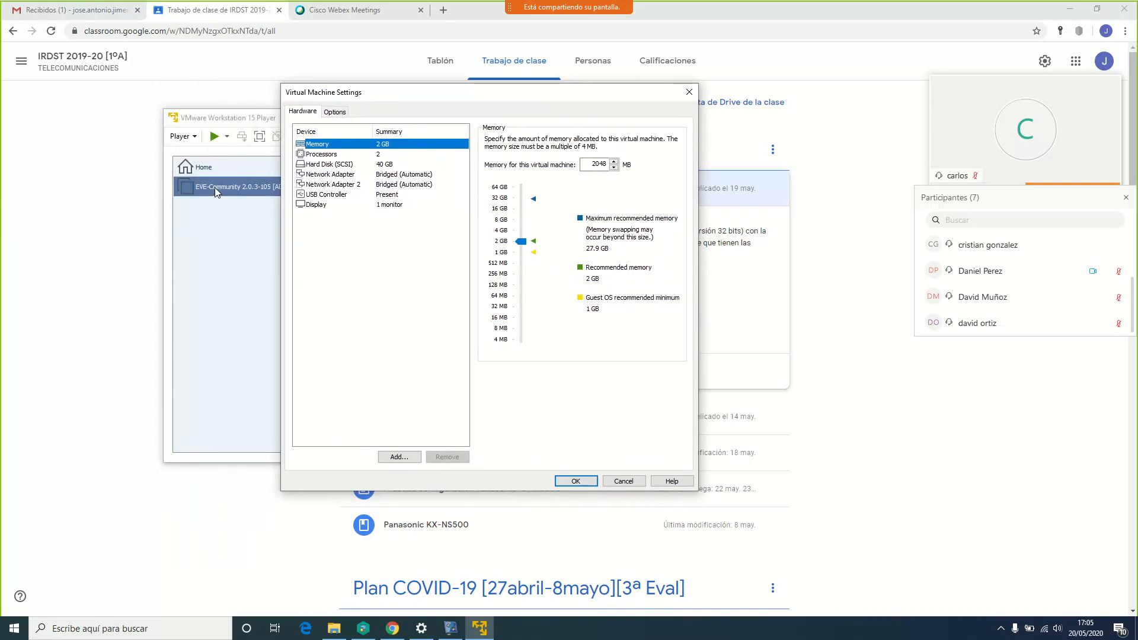
left_click(631, 480)
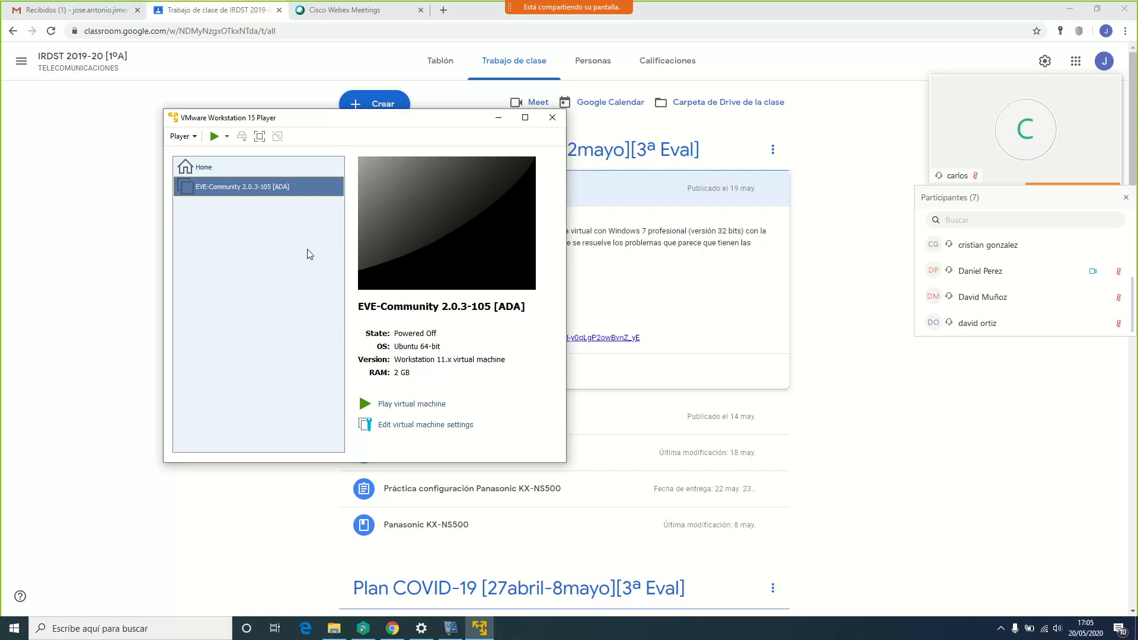
Reopen Virtual Machine Settings via Player > Manage and move the dialog right
right_click(256, 186)
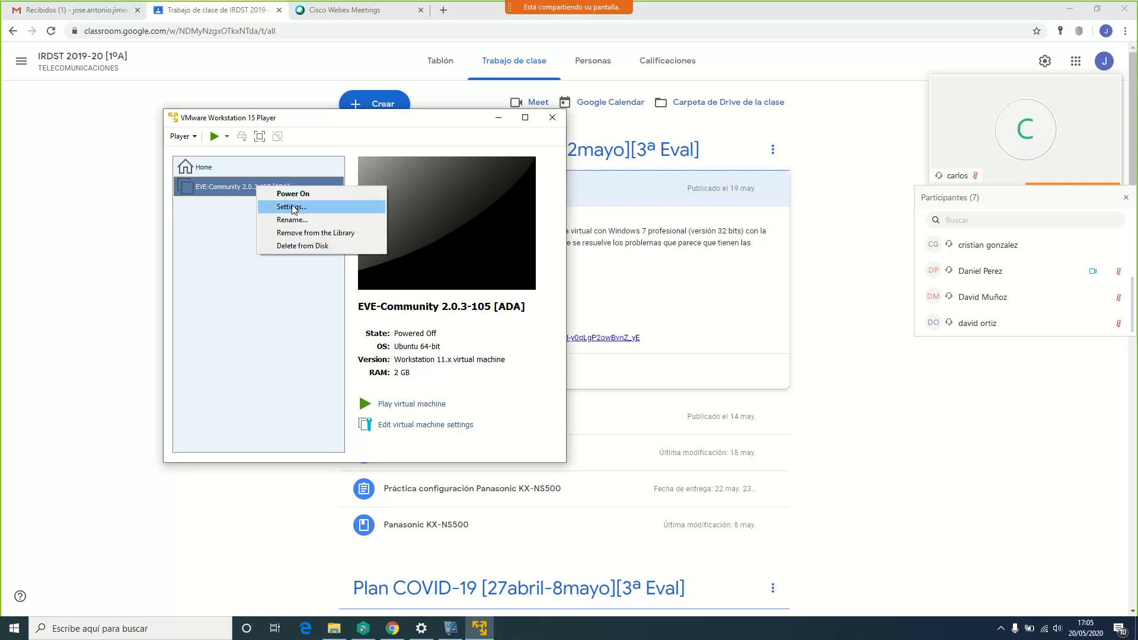
left_click(182, 138)
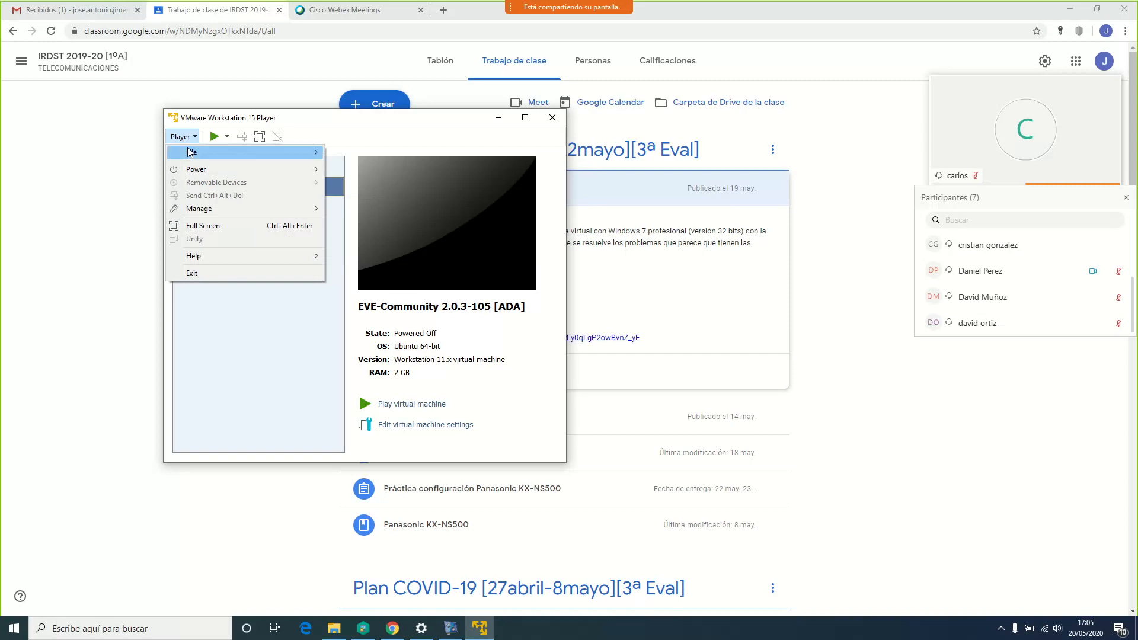
mouse_move(223, 208)
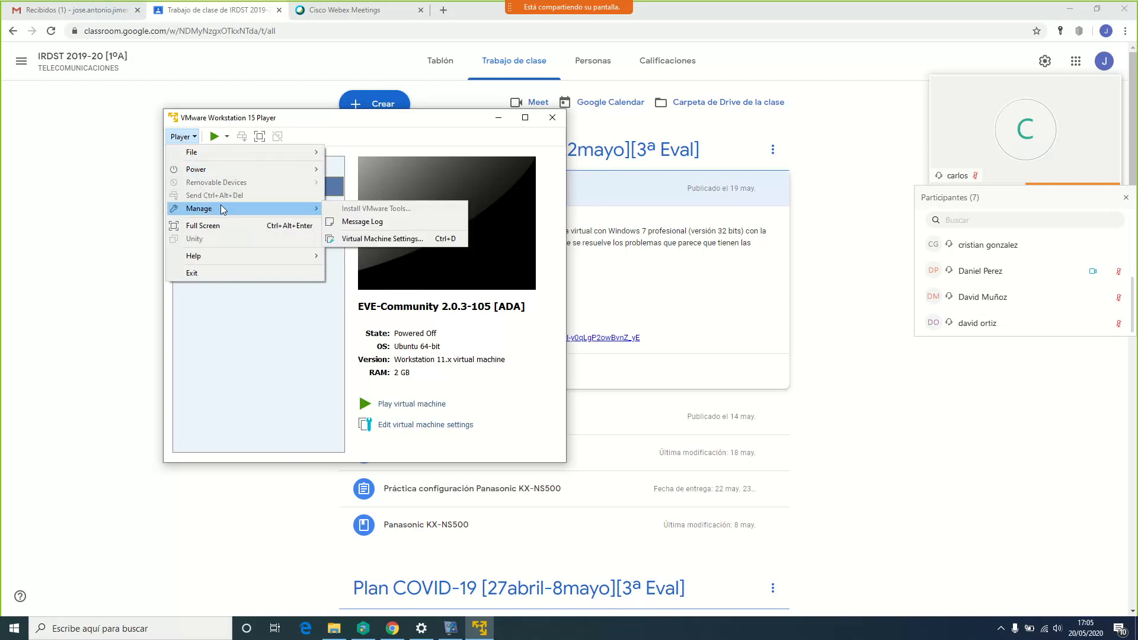
left_click(378, 238)
left_click_drag(297, 100, 369, 99)
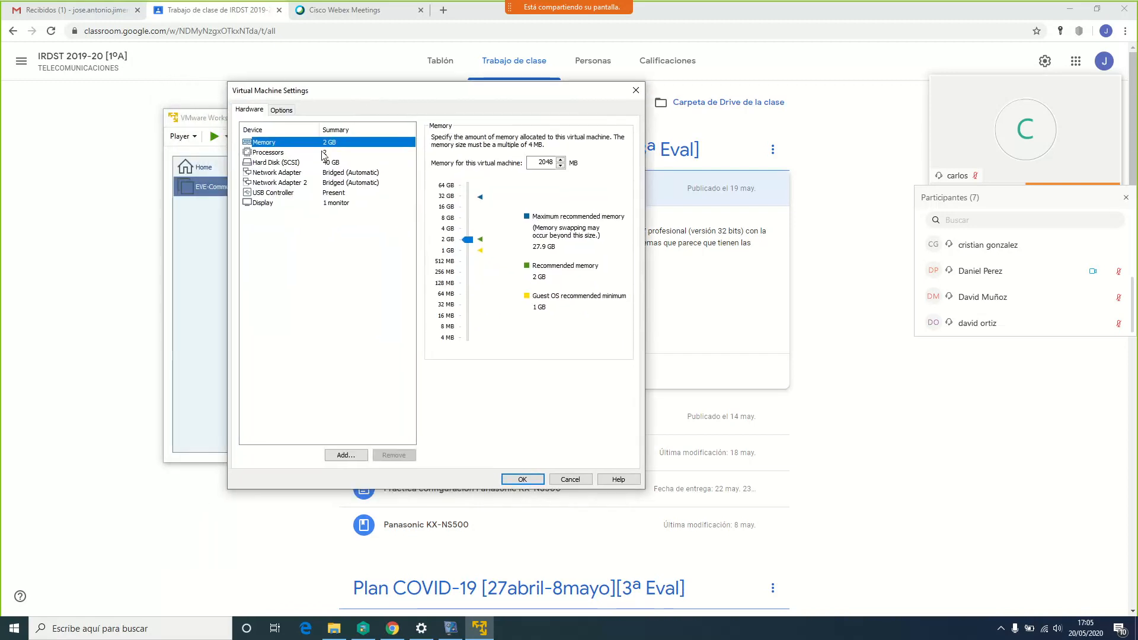
Compare Network Adapter and Network Adapter 2, ending on the first adapter's bridged settings
left_click(297, 172)
left_click(295, 182)
left_click(294, 172)
left_click(294, 182)
left_click(293, 173)
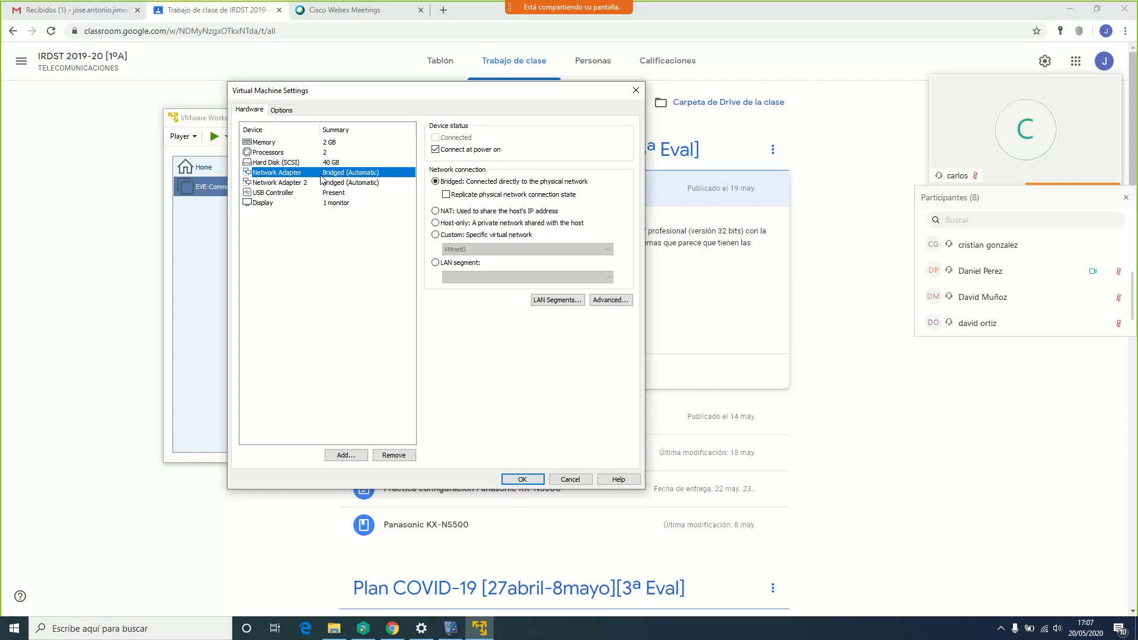
Confirm the settings with OK and power on the EVE-Community VM to its login prompt
left_click(525, 483)
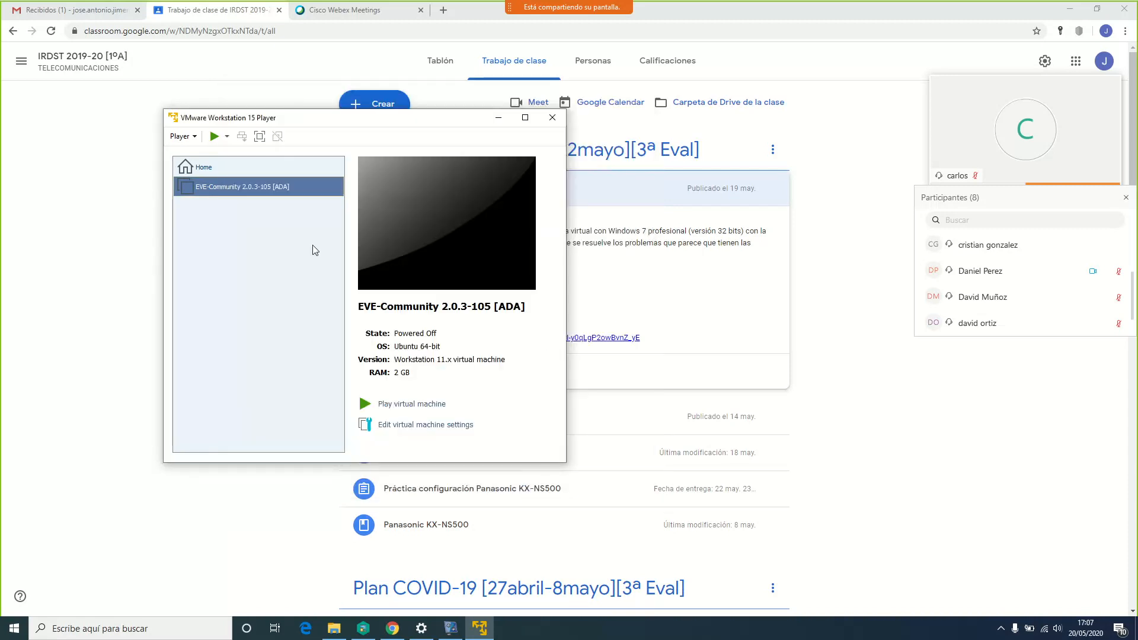
left_click(214, 138)
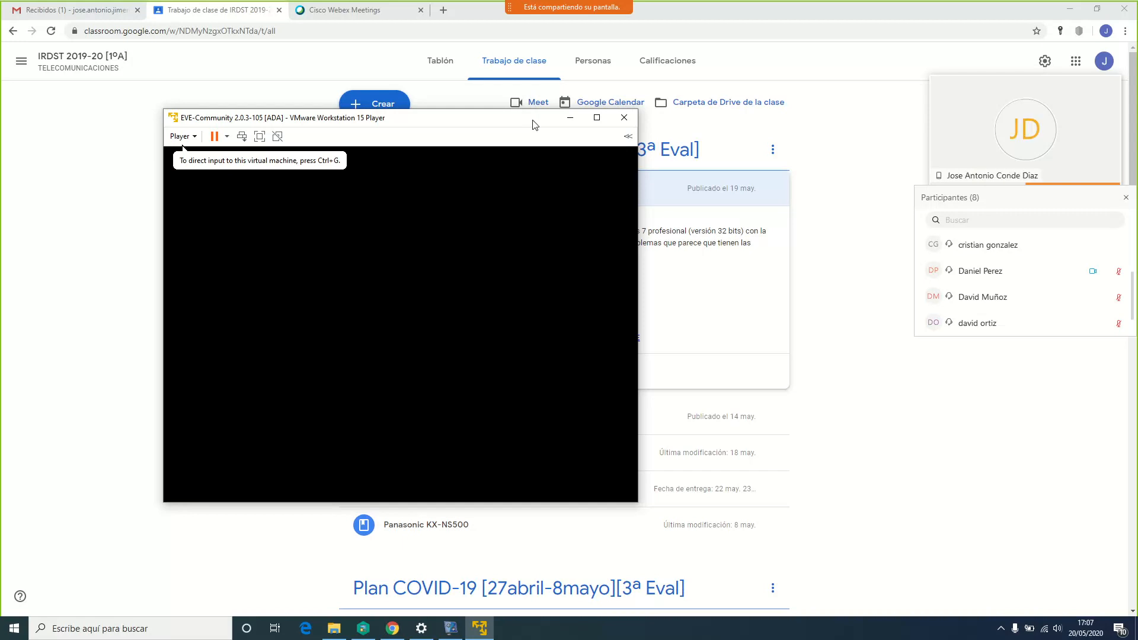
scroll(972, 276, "down", 1)
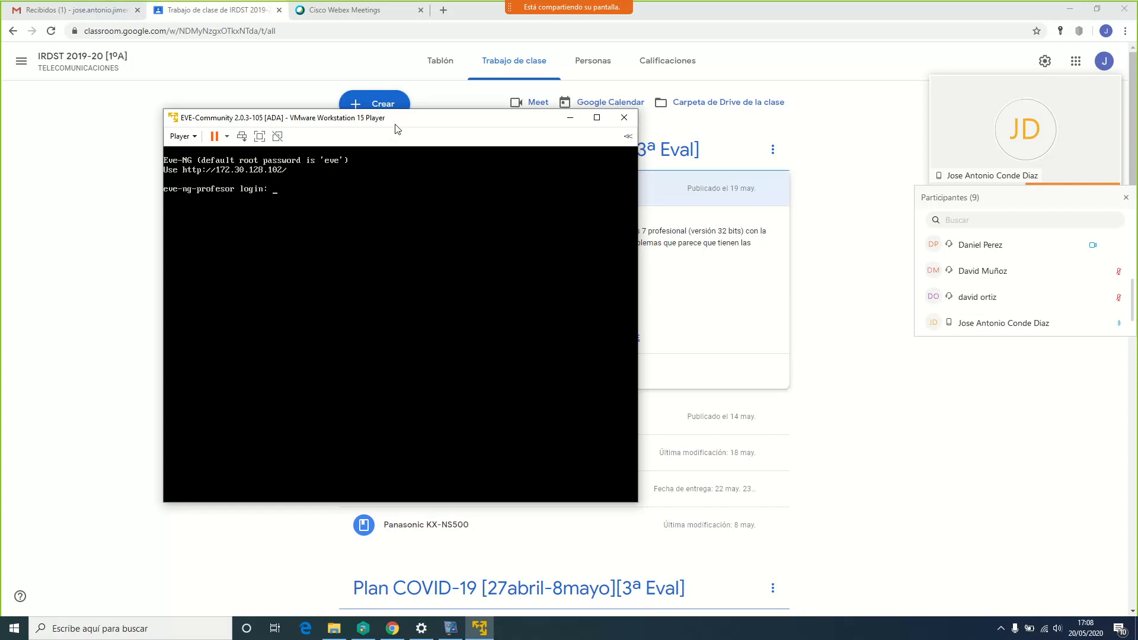
left_click_drag(399, 123, 396, 105)
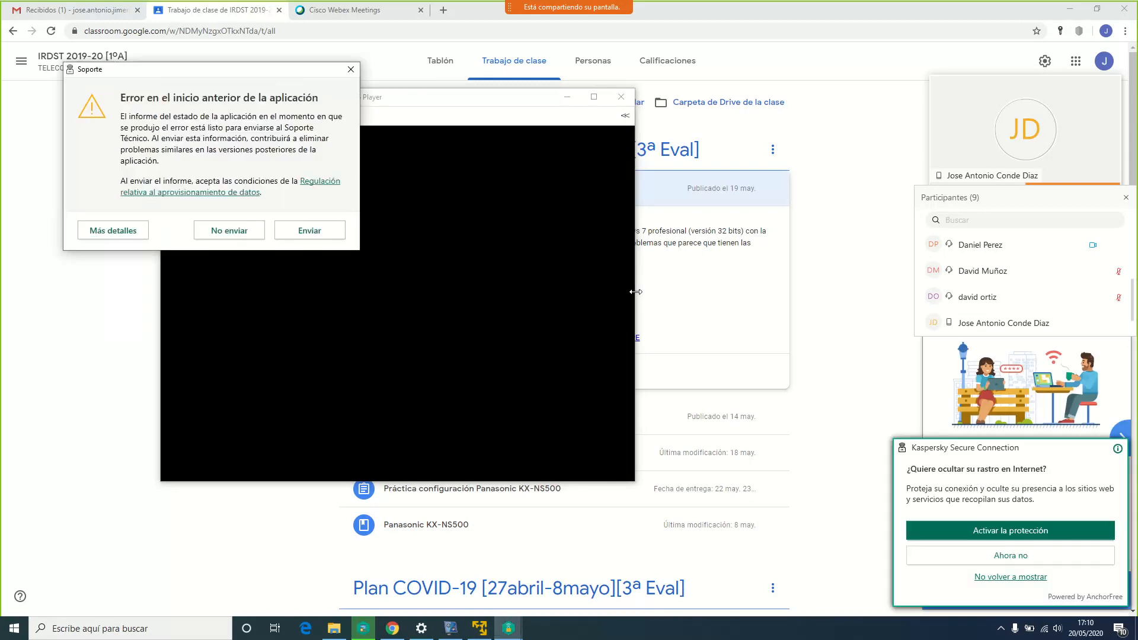
left_click(350, 70)
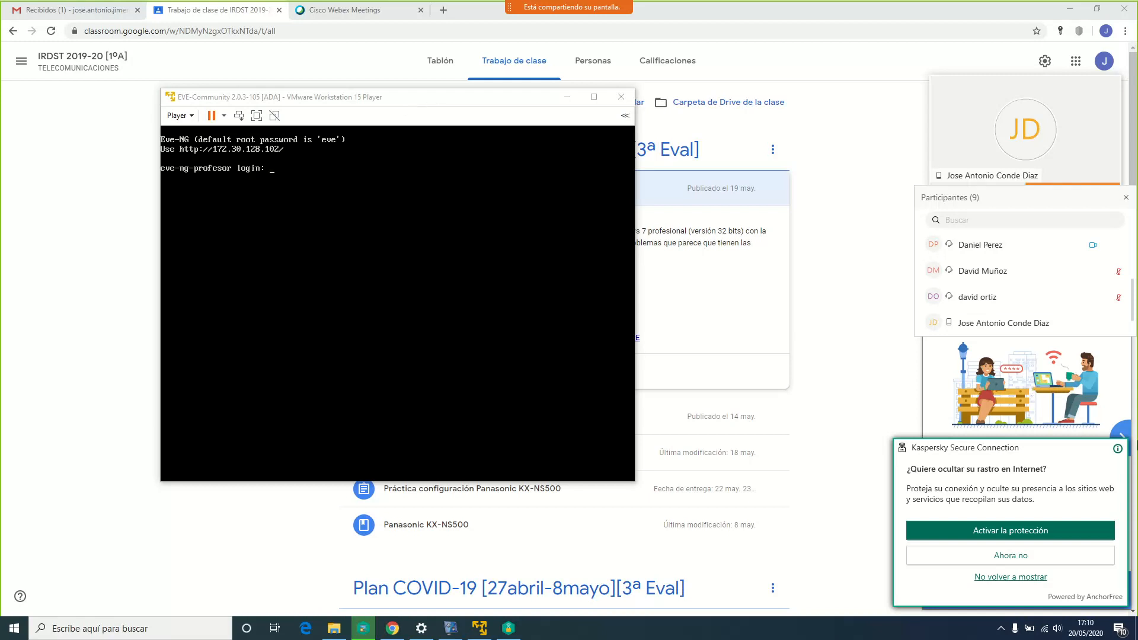
left_click(1035, 561)
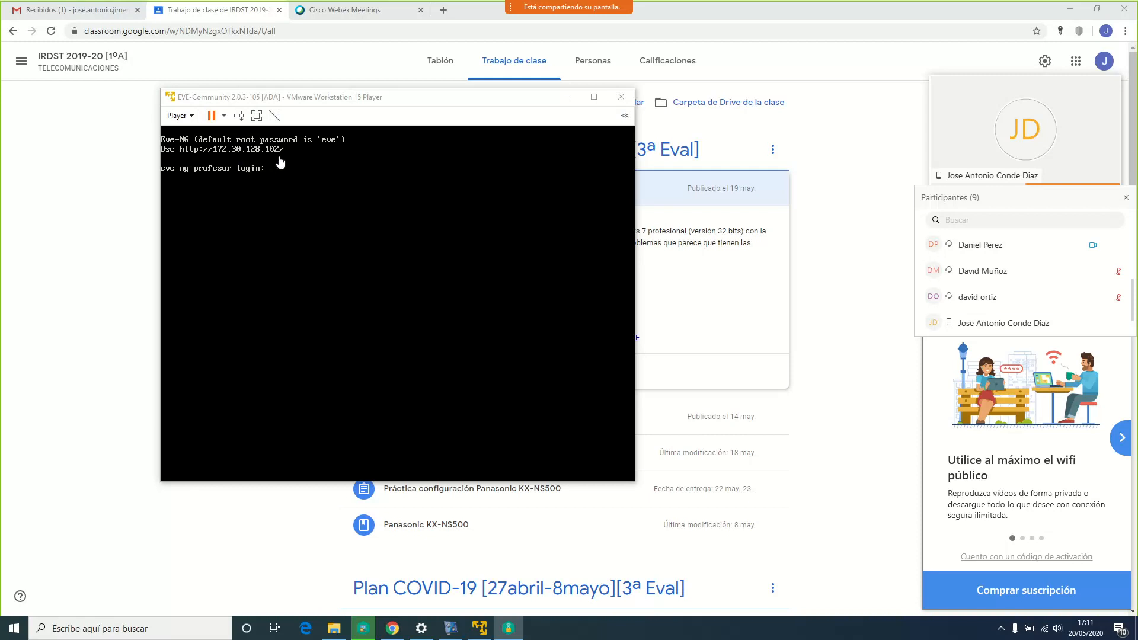
scroll(1028, 275, "down", 1)
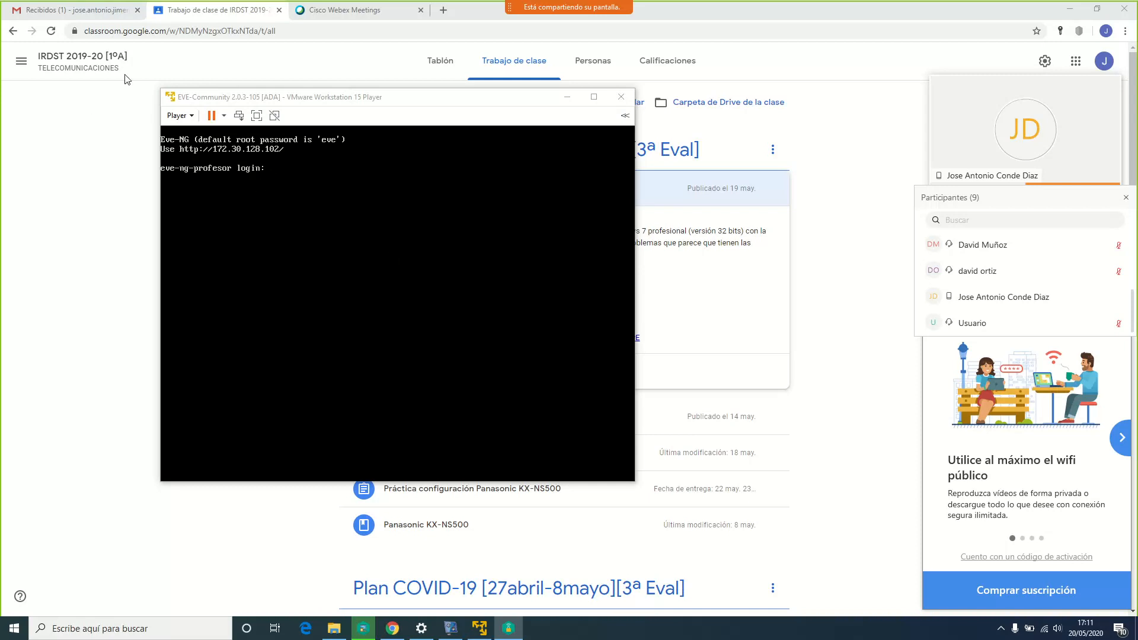
Reopen the EVE-NG VM's settings via Player > Manage to check 2048 MB memory, then close them
left_click(193, 117)
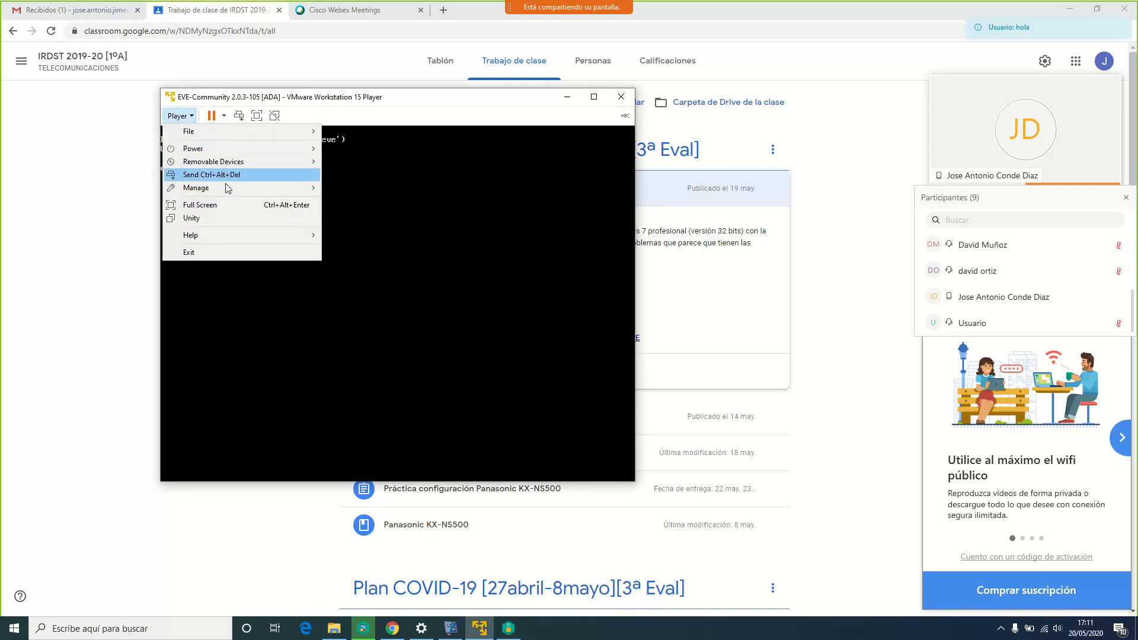
mouse_move(237, 187)
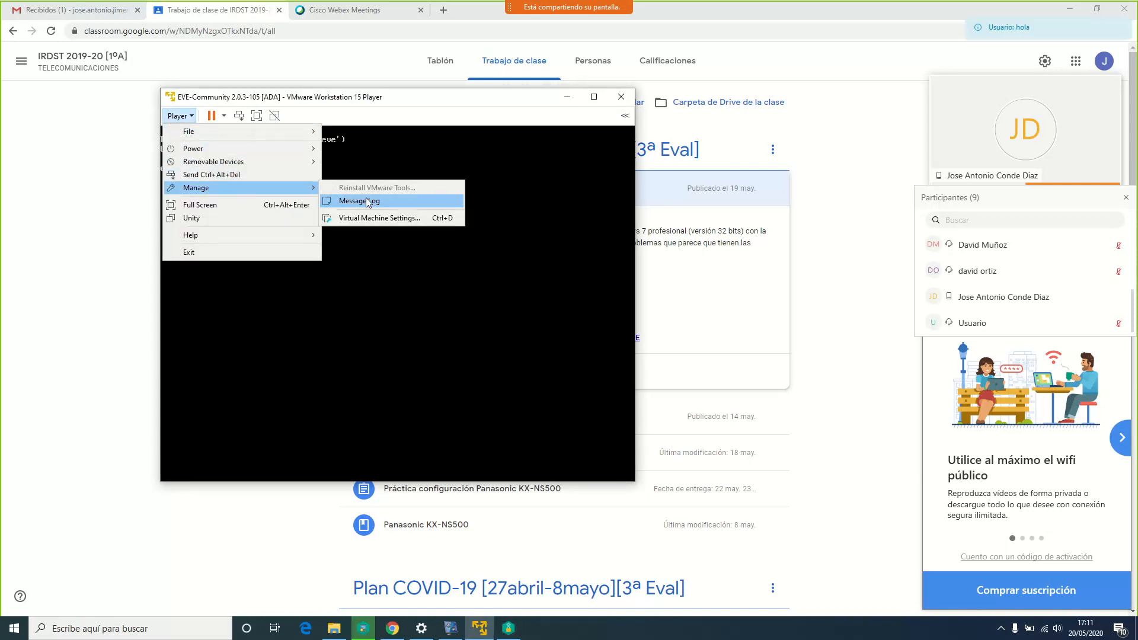
left_click(372, 220)
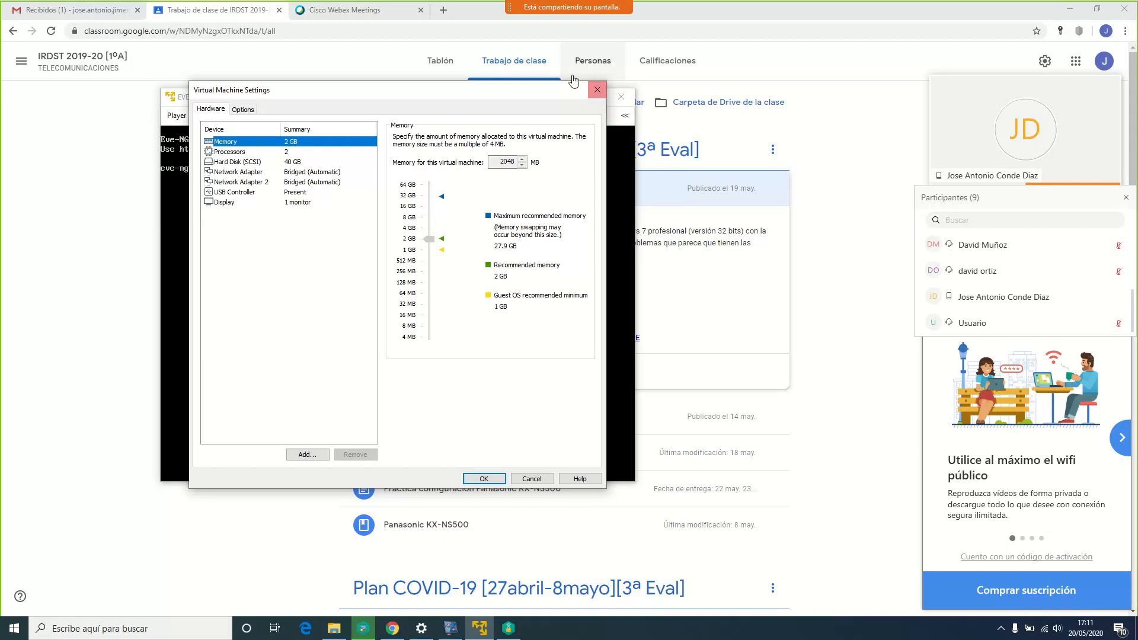
left_click(598, 90)
mouse_move(939, 180)
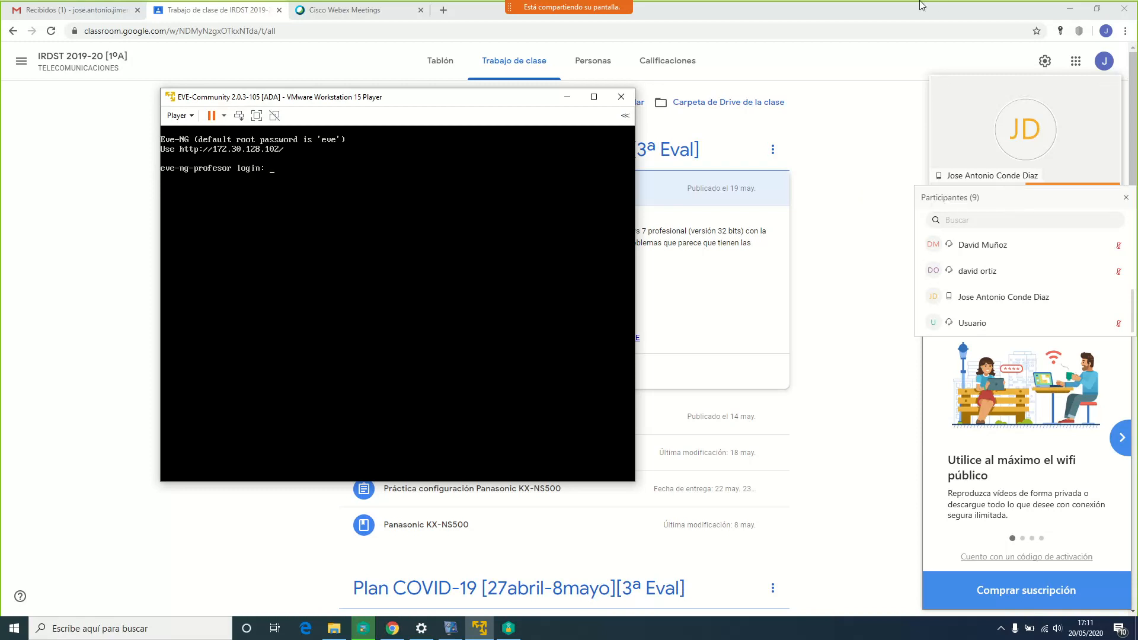
Open the Webex meeting chat and mute your microphone with Ctrl+M
mouse_move(597, 24)
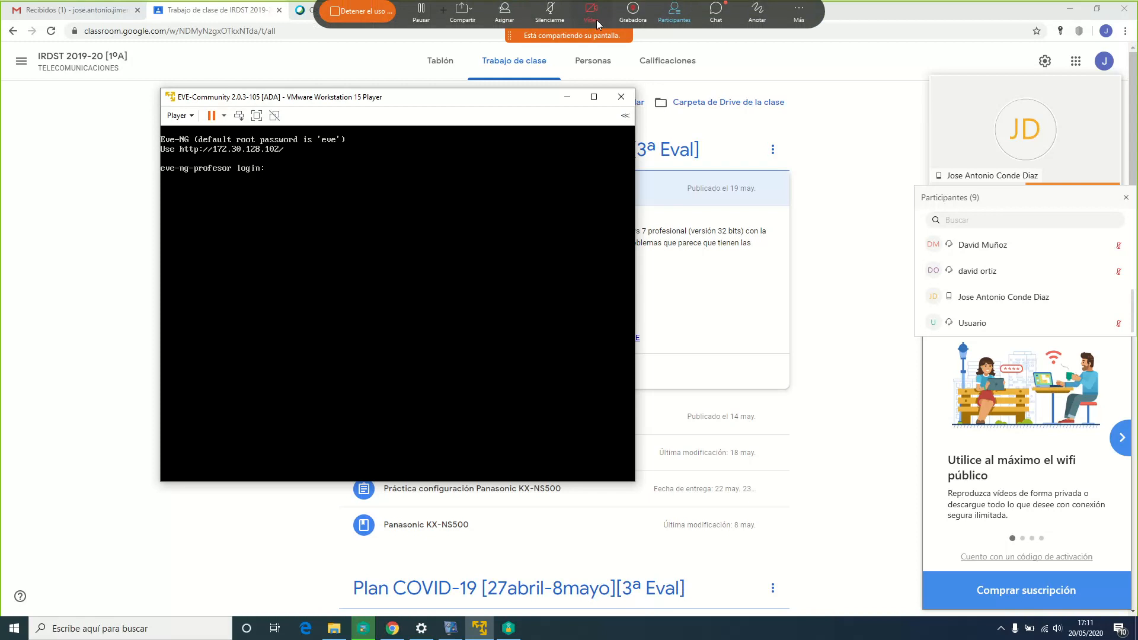
left_click(716, 15)
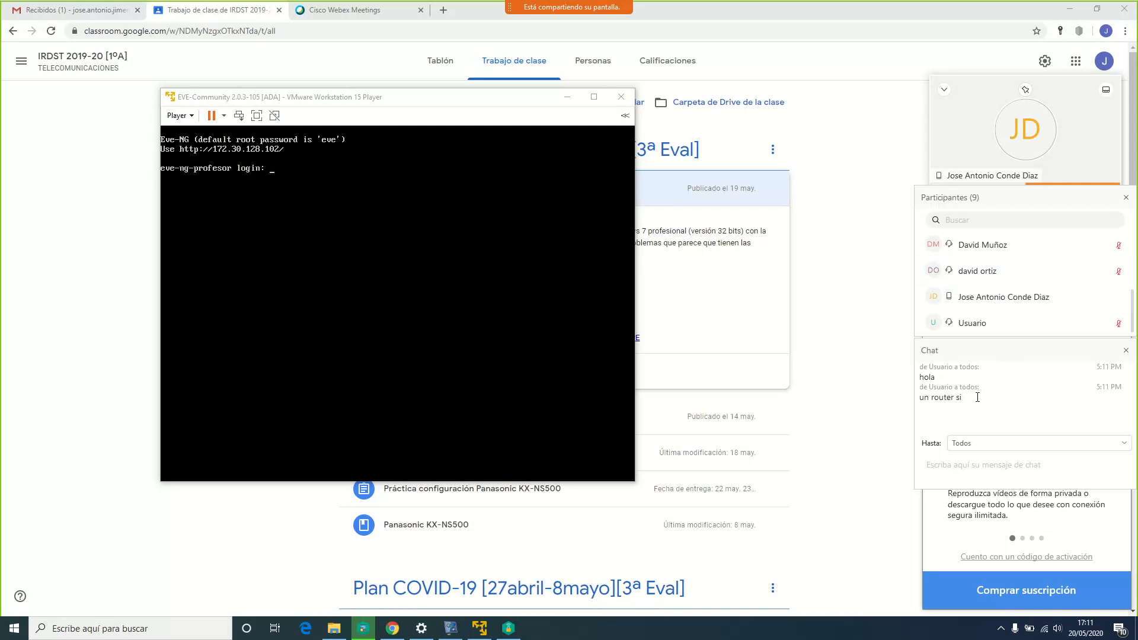
key("ctrl+m")
Open a new Chrome tab and load the EVE-NG server at 172.30.128.102
left_click(443, 11)
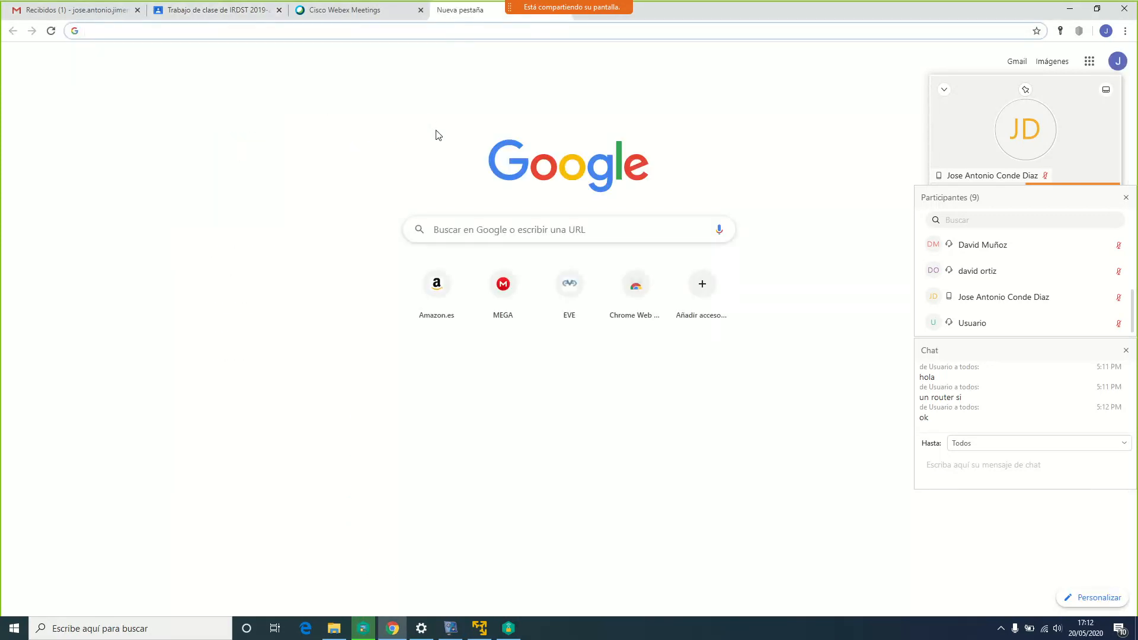
type("172.30.128.102")
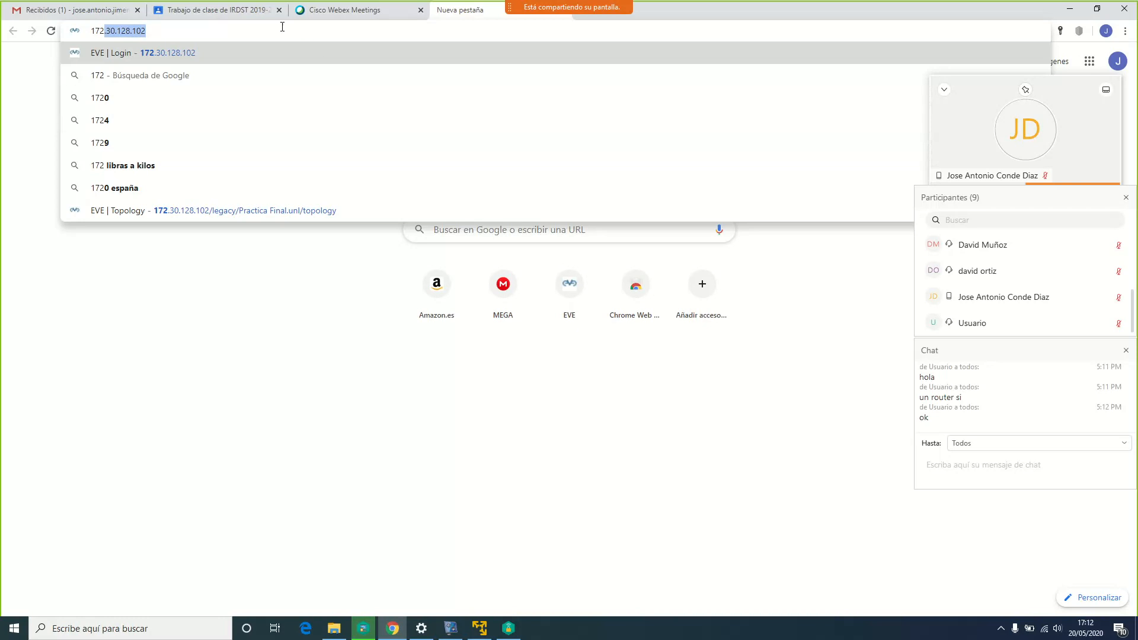
left_click(476, 630)
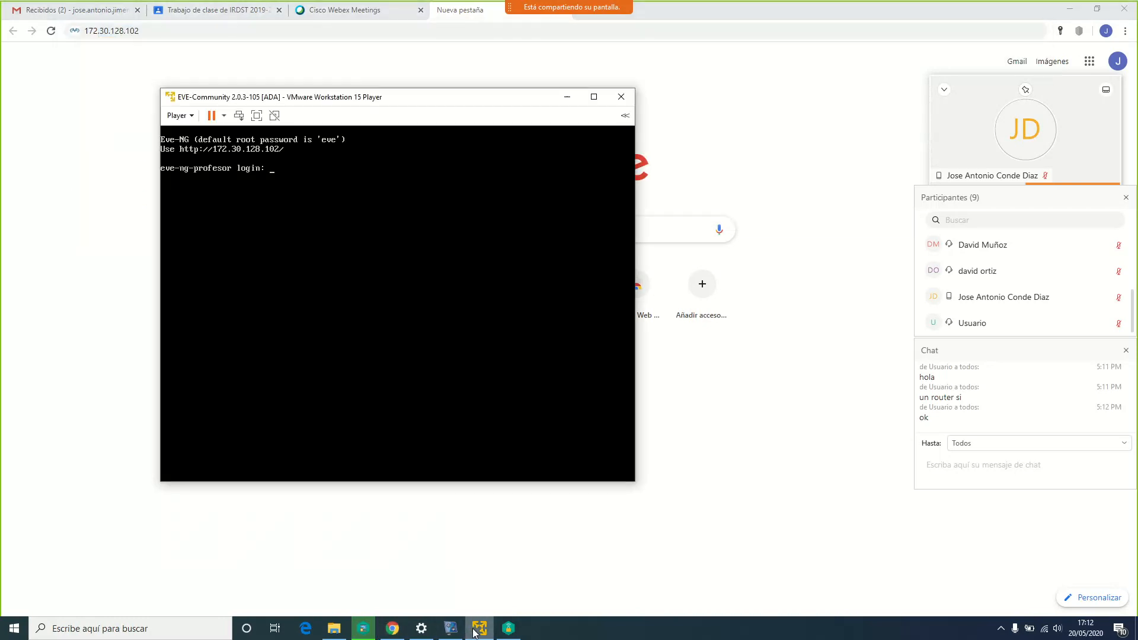
left_click(438, 43)
key("Return")
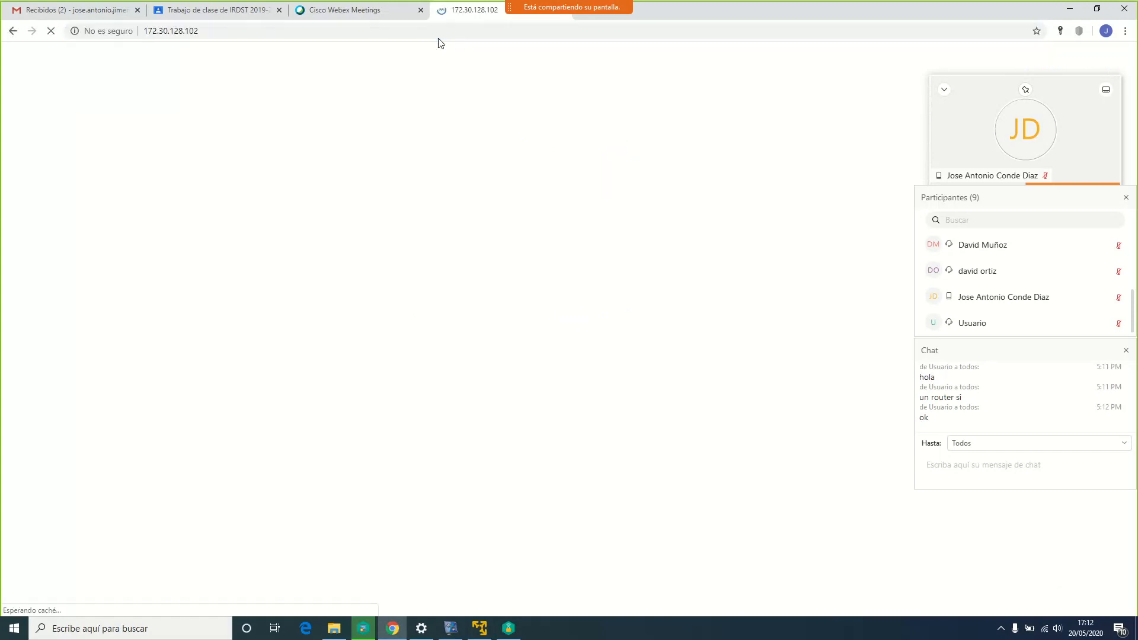
Sign in to EVE-NG with the administrator username and password
left_click(553, 265)
type("ad")
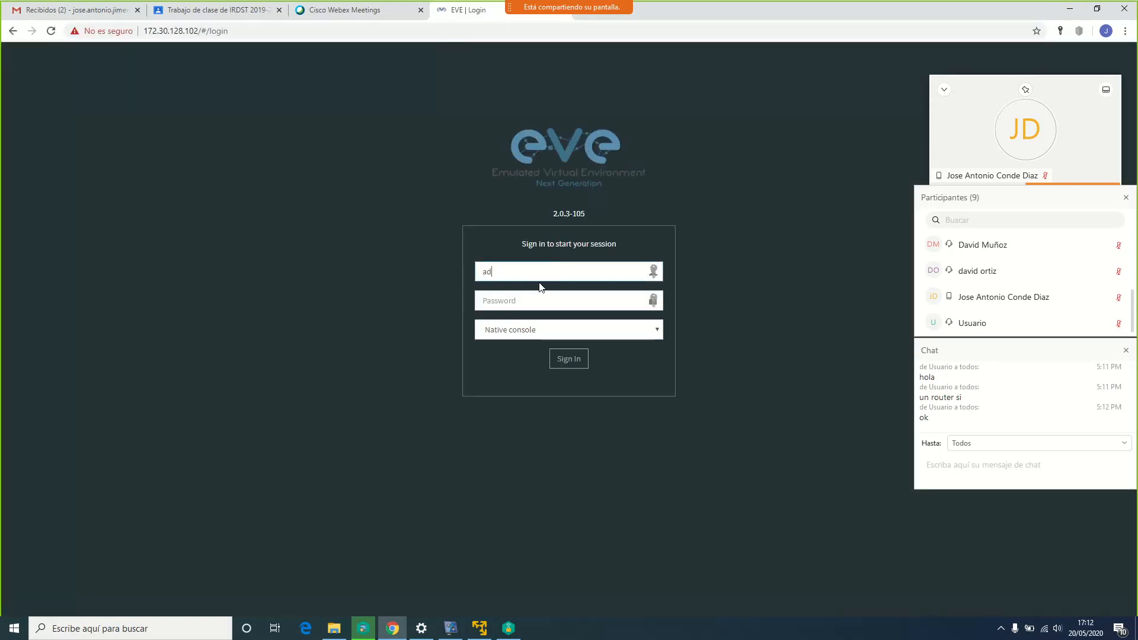
key("Tab")
type("eve")
key("Return")
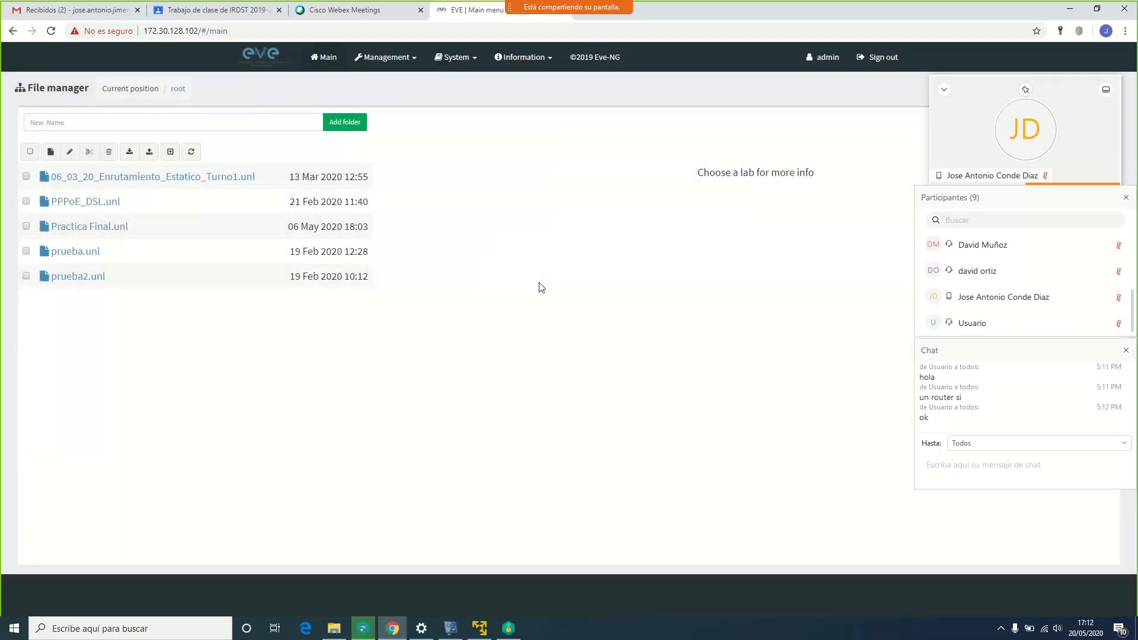
Open the 06_03_20_Enrutamiento_Estatico_Turno1 lab and move the Linux server lower
left_click(142, 183)
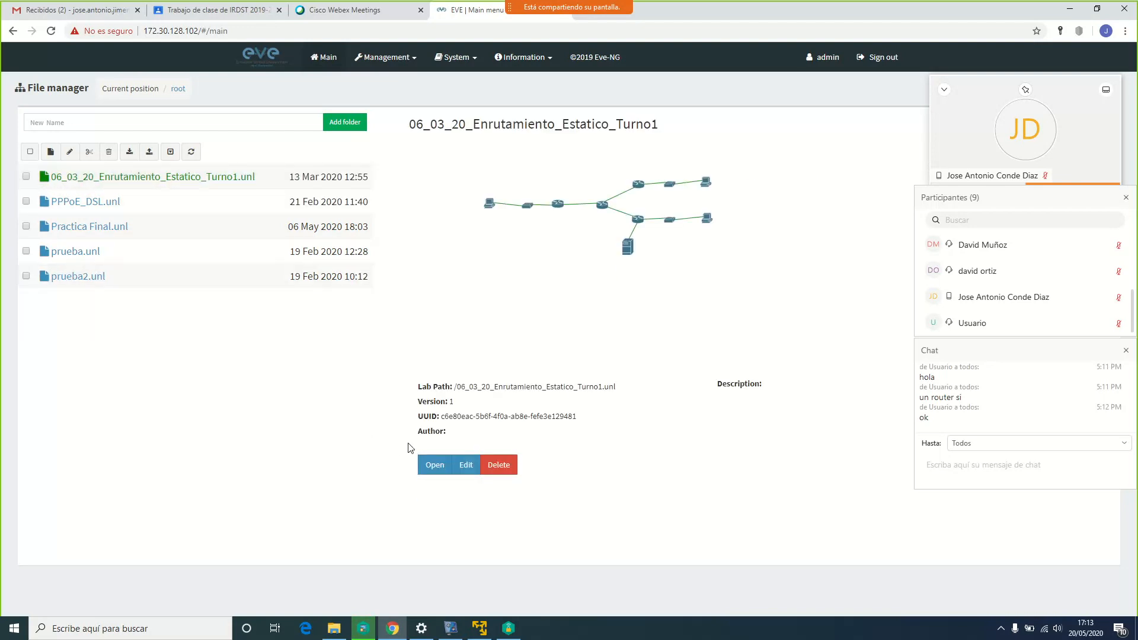
left_click(434, 467)
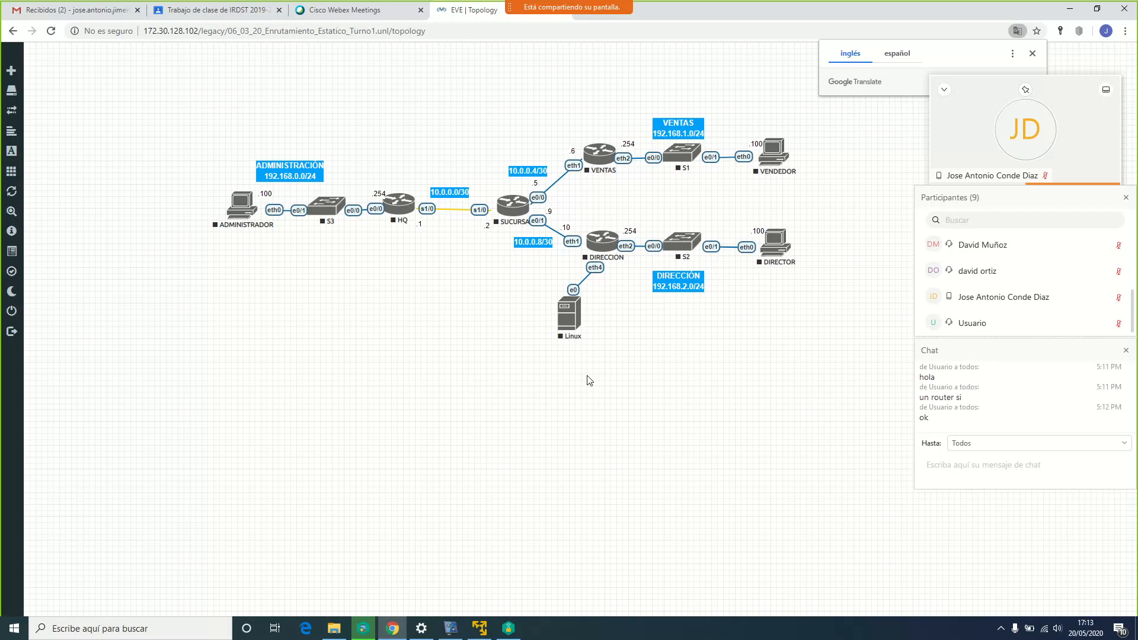
left_click_drag(572, 325, 564, 347)
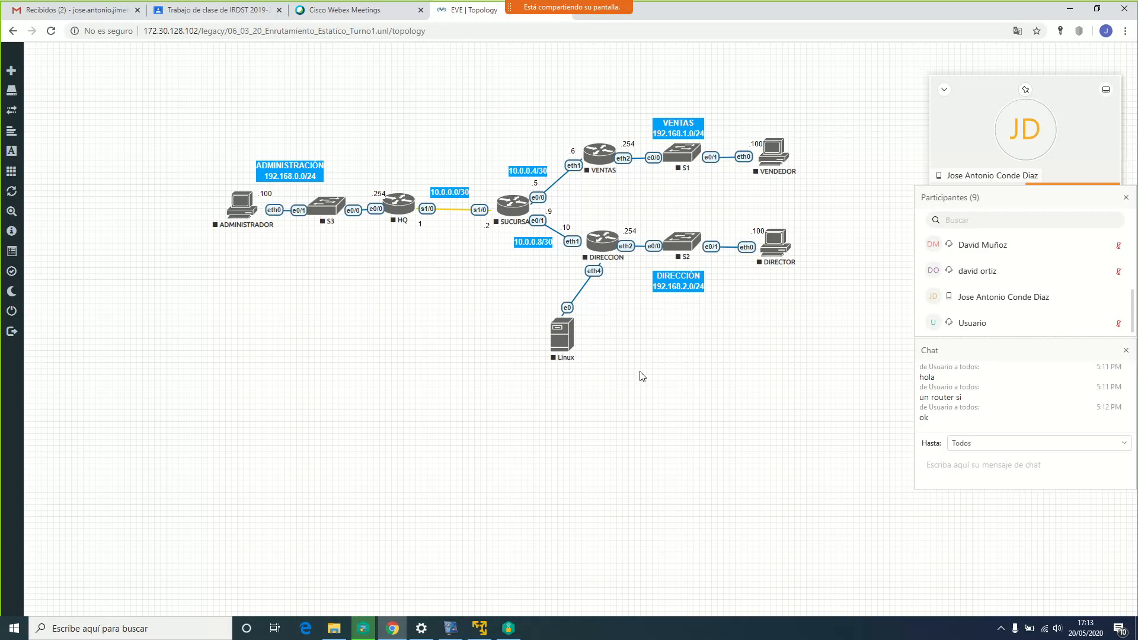
Delete the DIRECCION–Linux link and move the Linux server further down-left
right_click(561, 342)
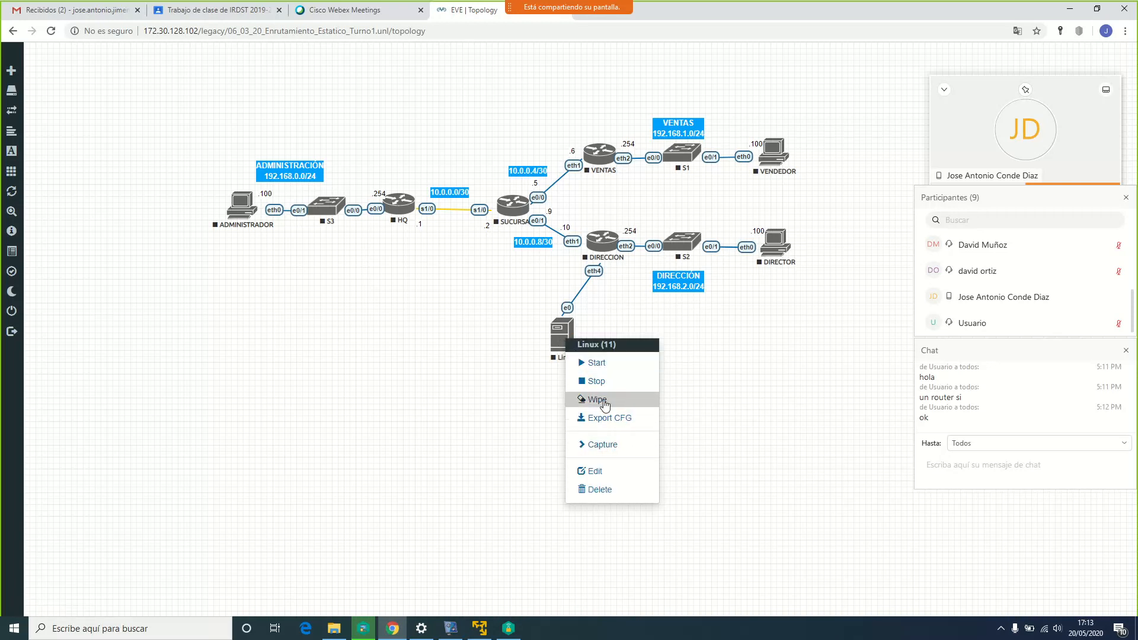
left_click(562, 337)
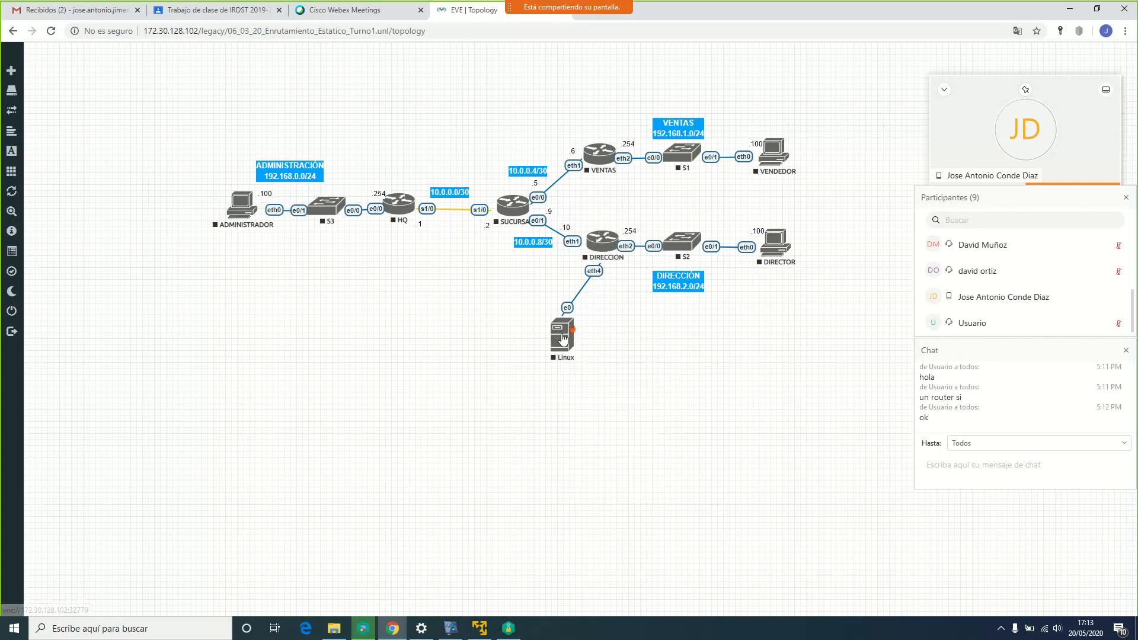
right_click(593, 277)
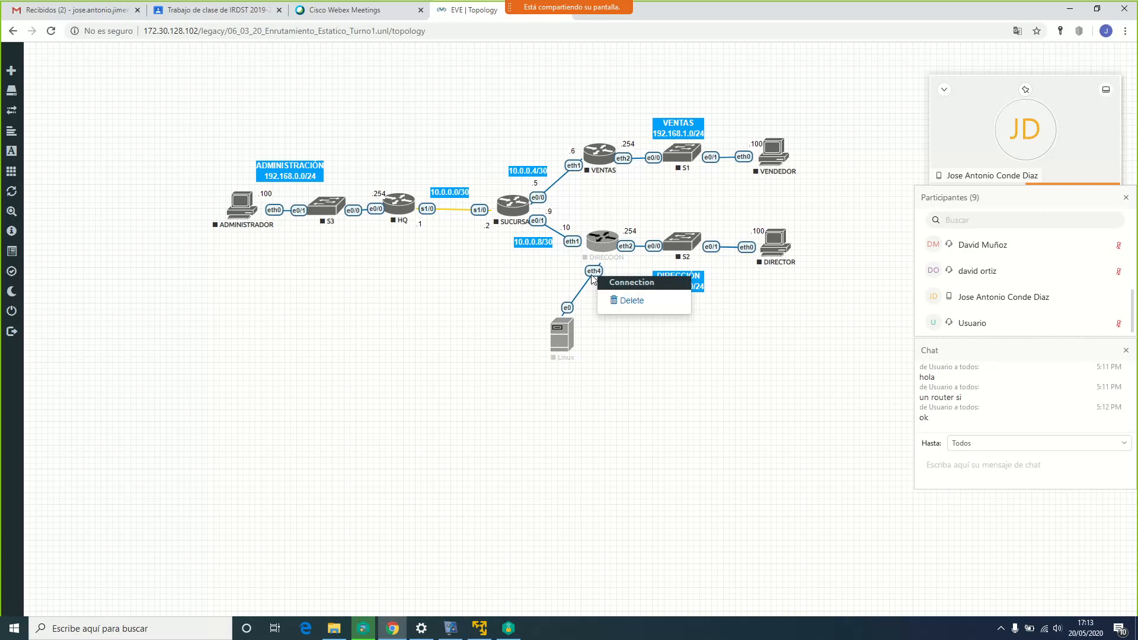
left_click(621, 303)
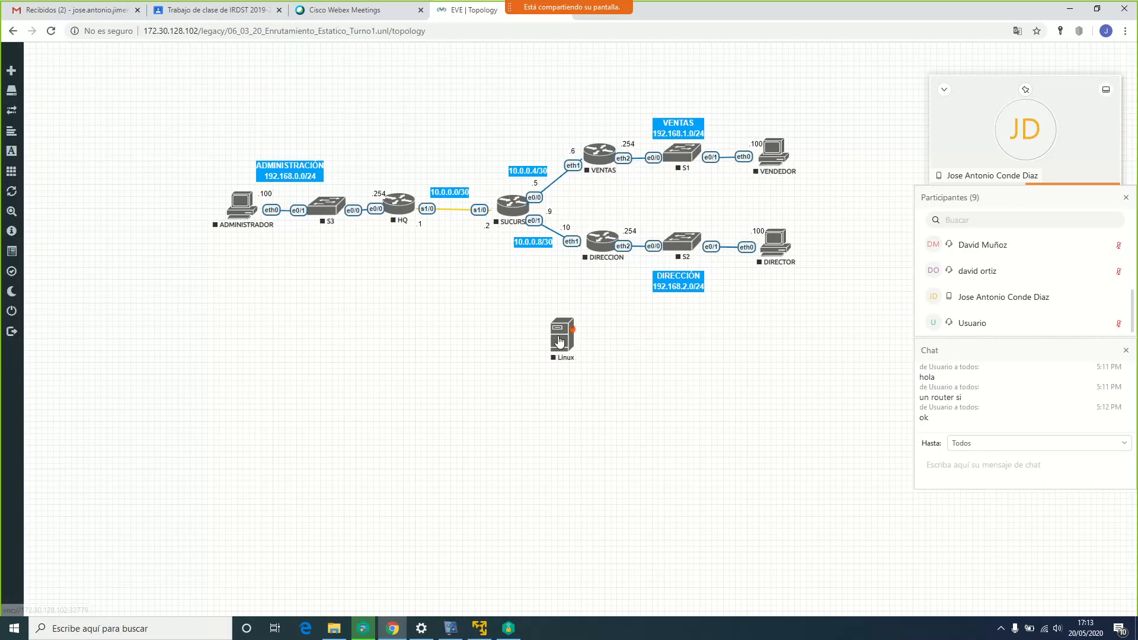
left_click_drag(557, 339, 525, 416)
Add a Management(Cloud0) network named Salida and place it left of the Linux server
right_click(311, 328)
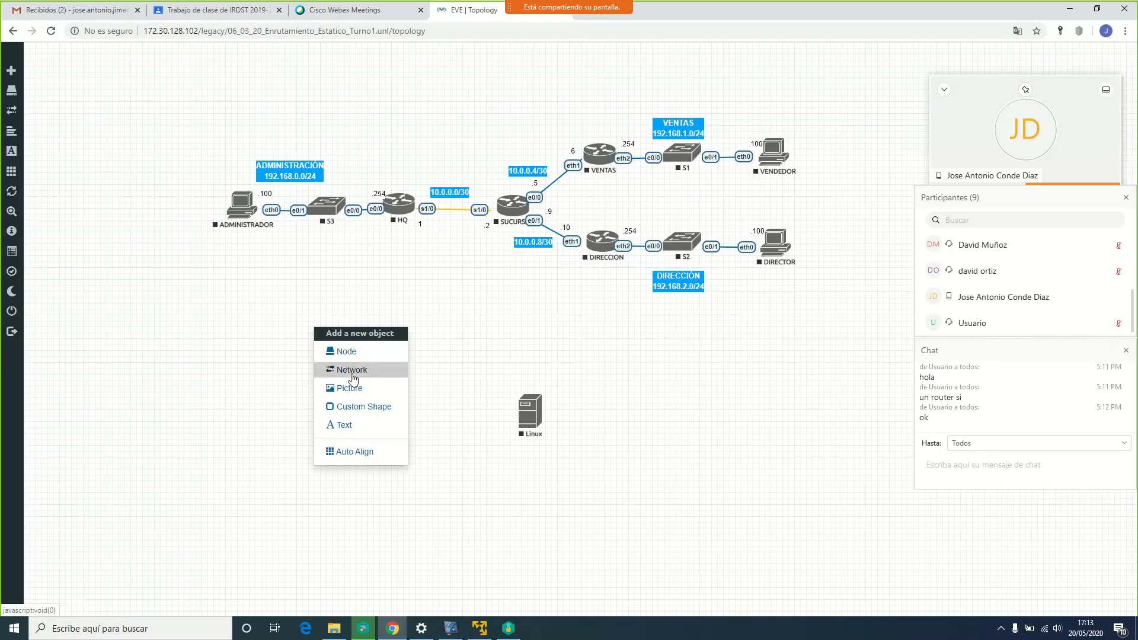
left_click(352, 369)
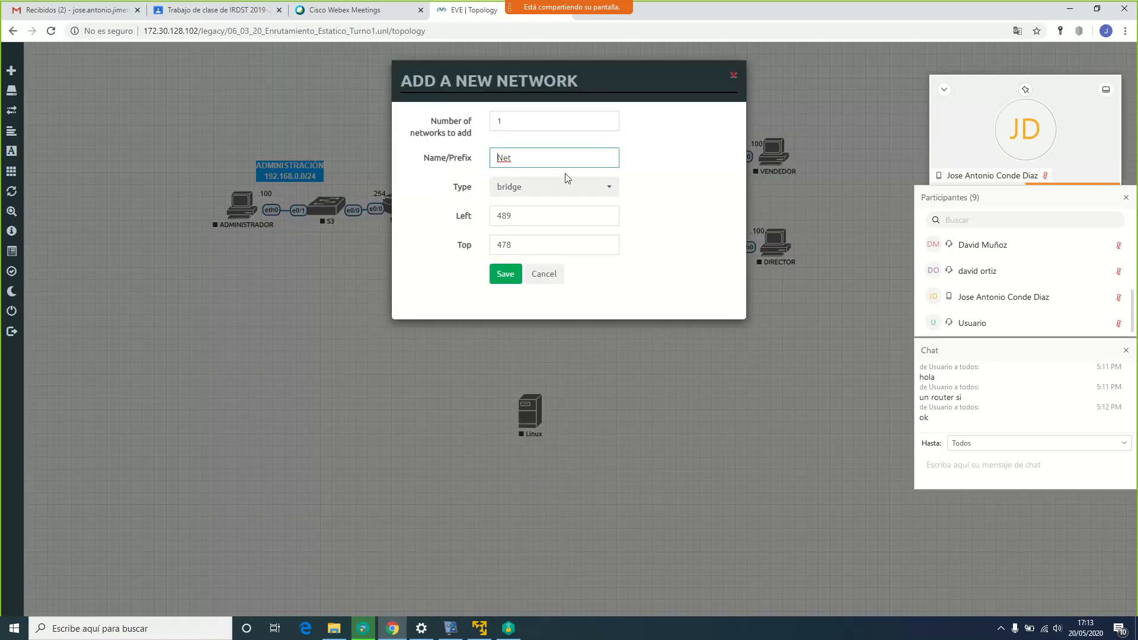
left_click(608, 188)
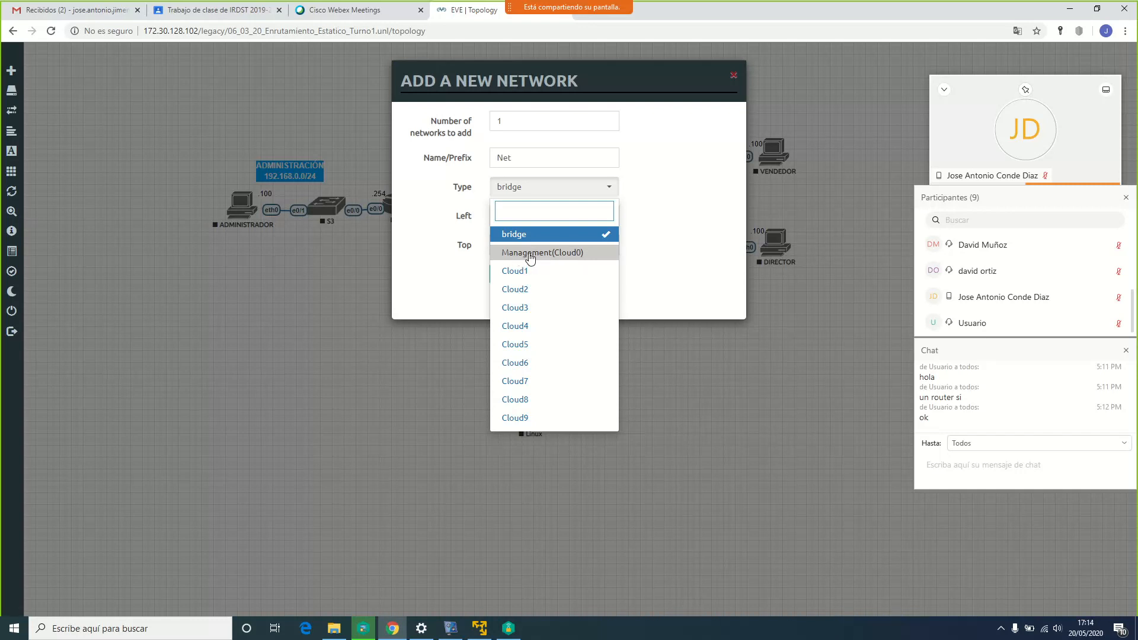
left_click(568, 259)
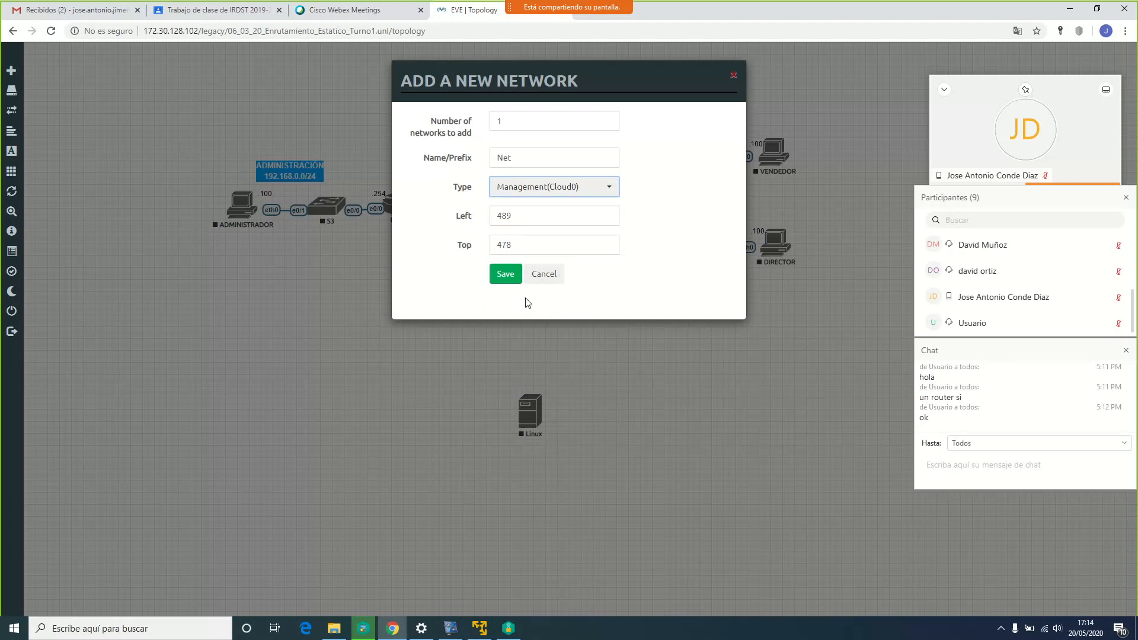
double_click(525, 156)
type("Salida")
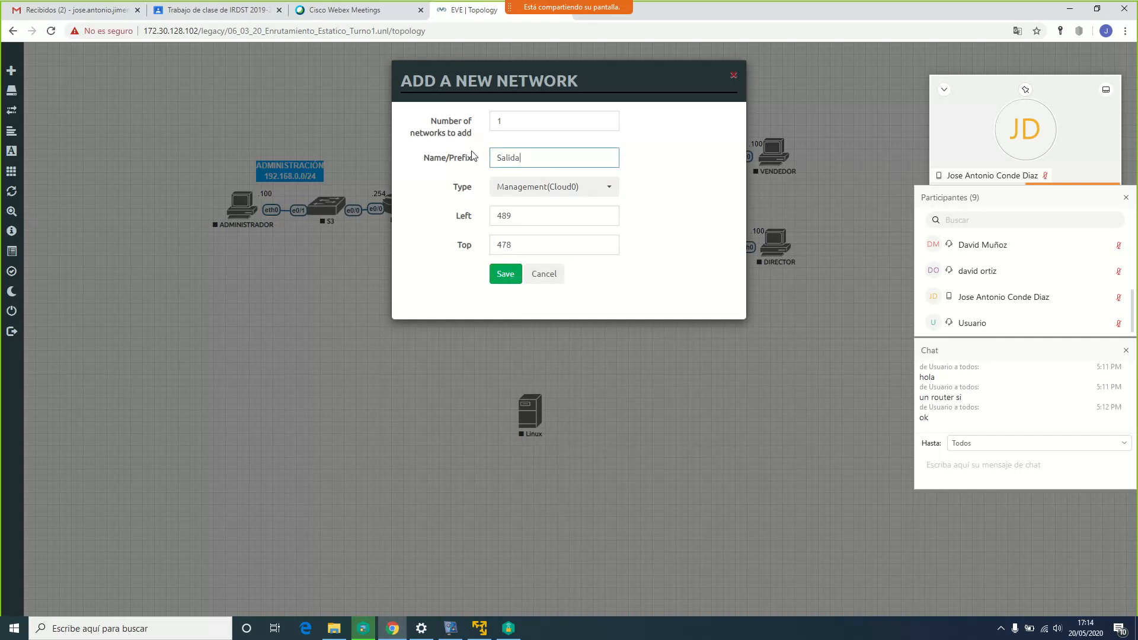
left_click(508, 273)
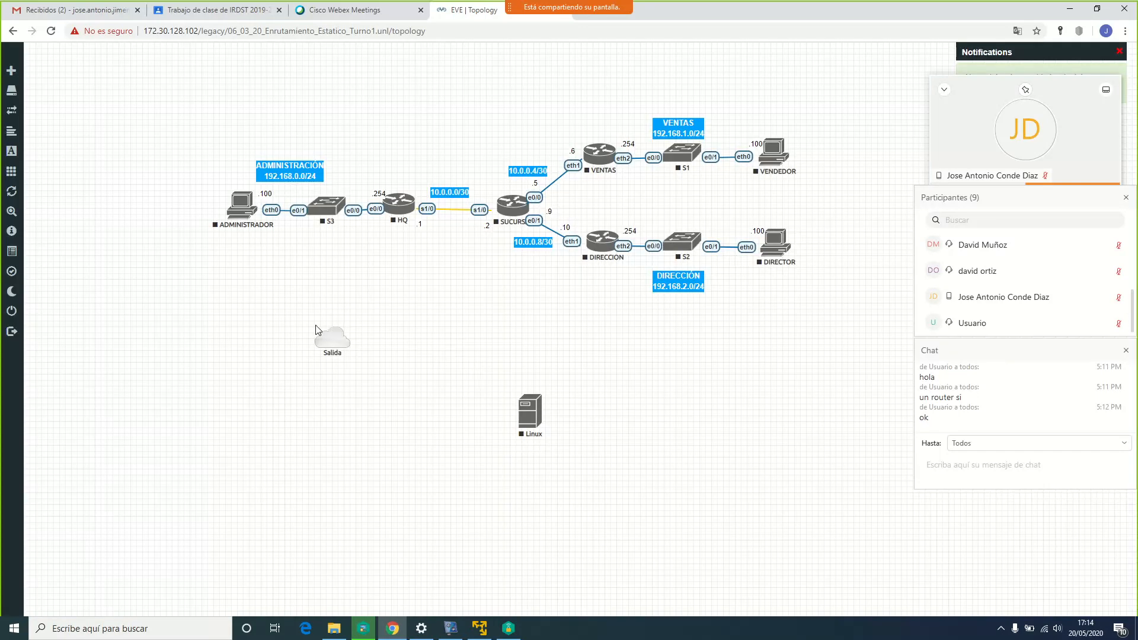
left_click_drag(315, 330, 529, 414)
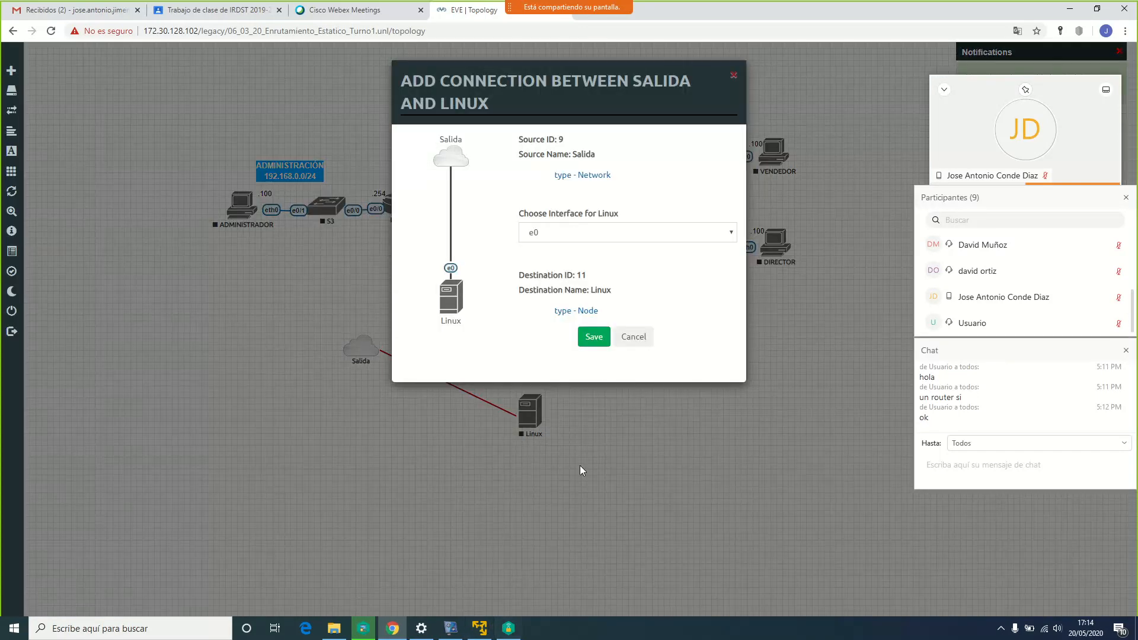
Start the Linux node and open its QEMU console, showing the kaliADA login screen
left_click(593, 336)
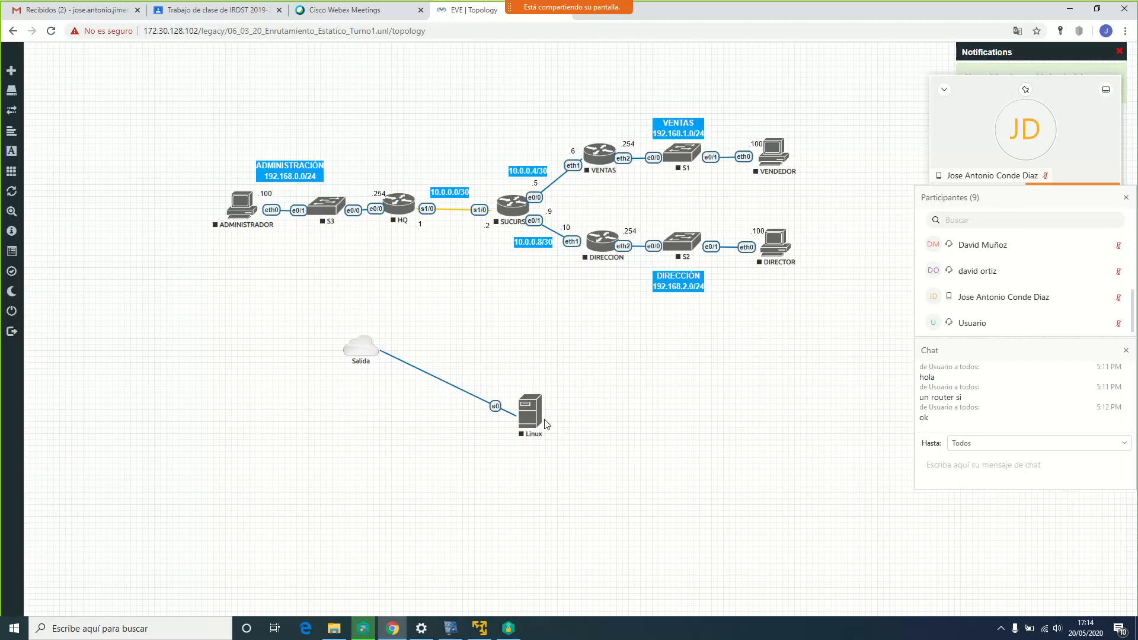
right_click(546, 424)
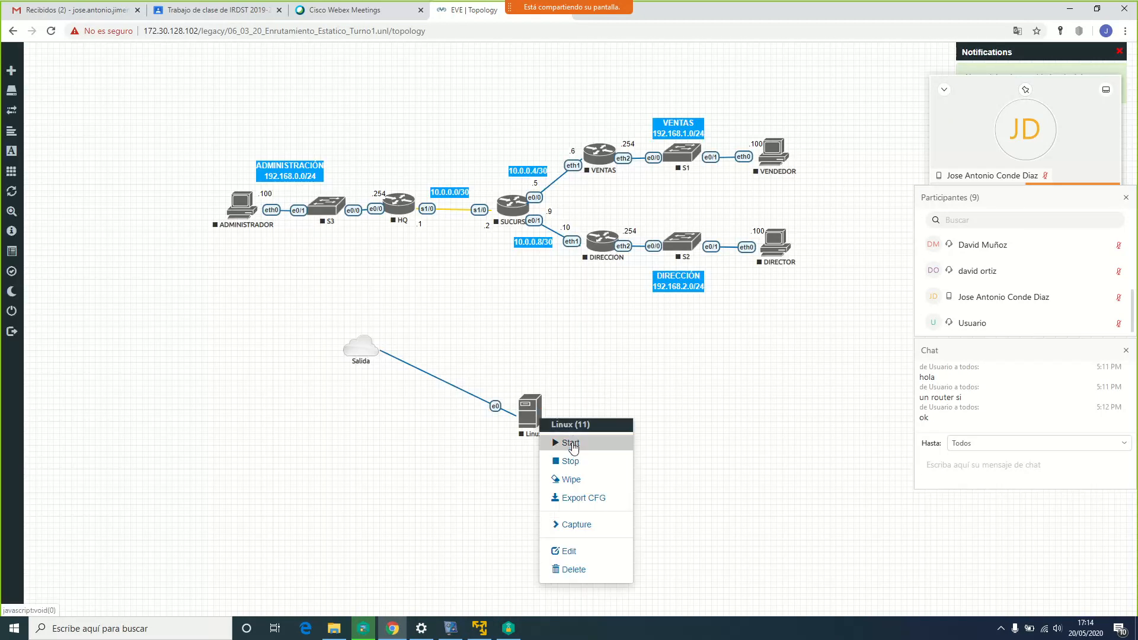
left_click(569, 442)
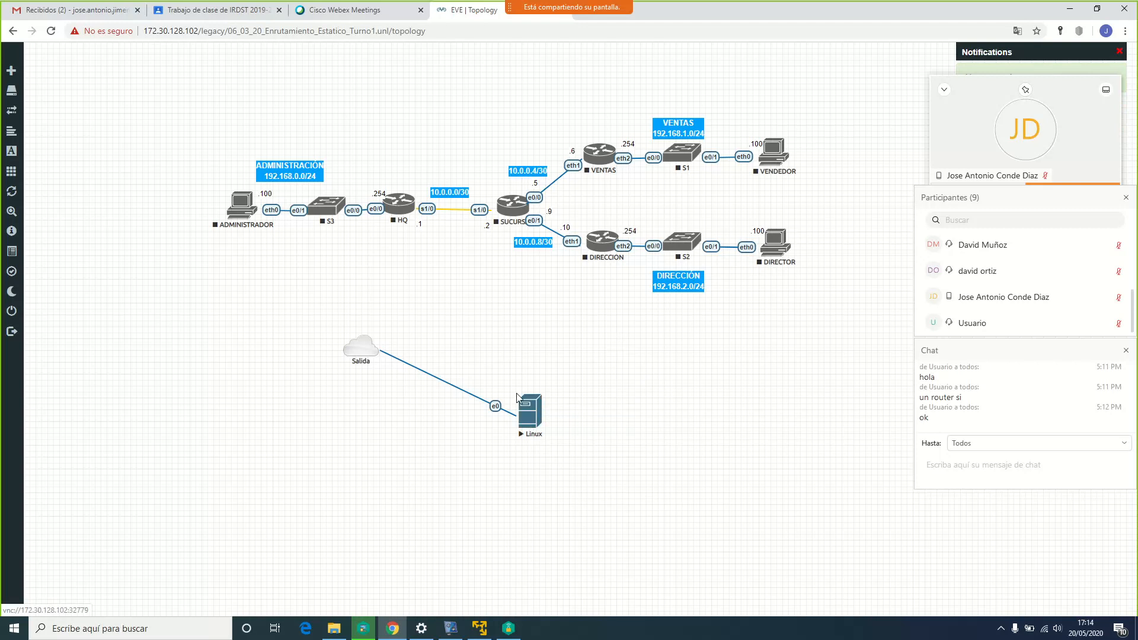
left_click(532, 413)
left_click(600, 113)
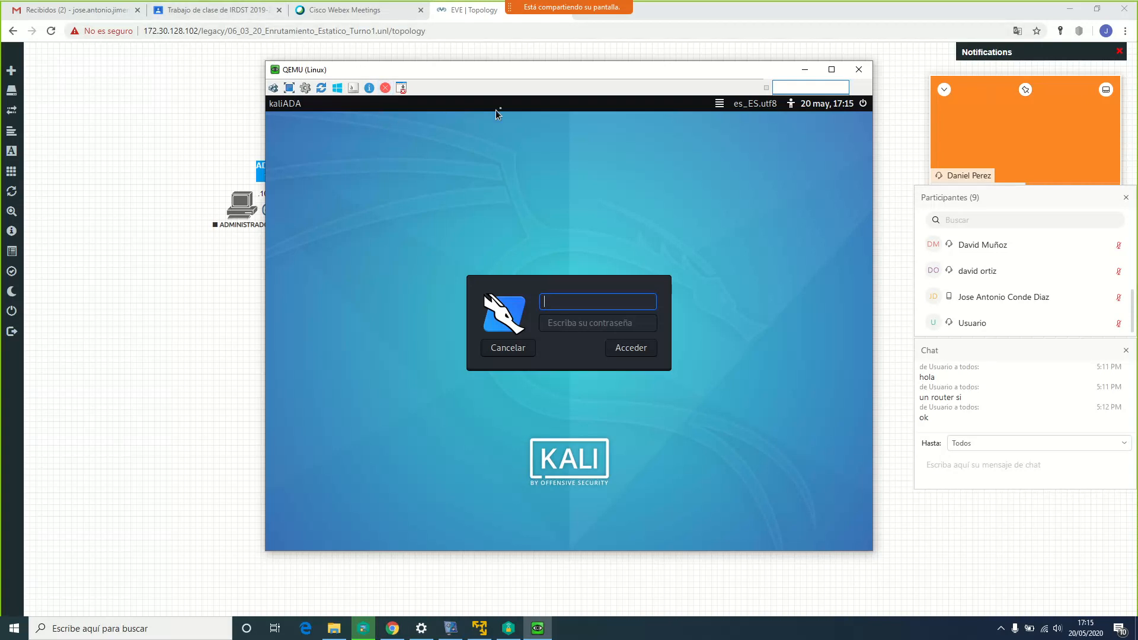
Log in to the Kali machine's console with its user name and password
left_click_drag(507, 75, 811, 92)
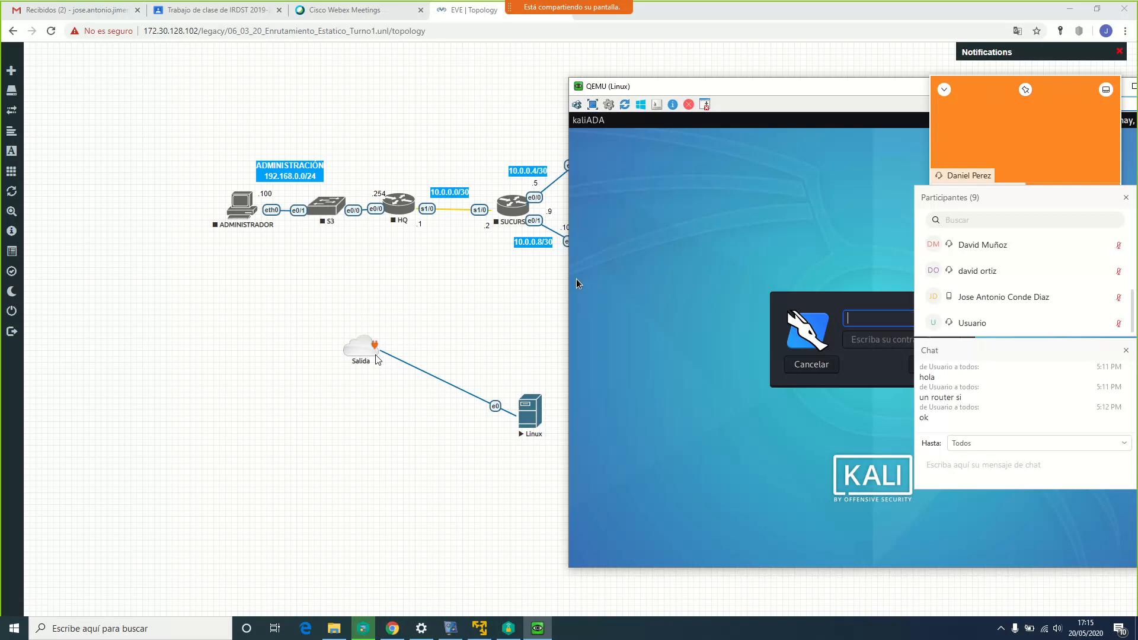
left_click_drag(723, 87, 562, 52)
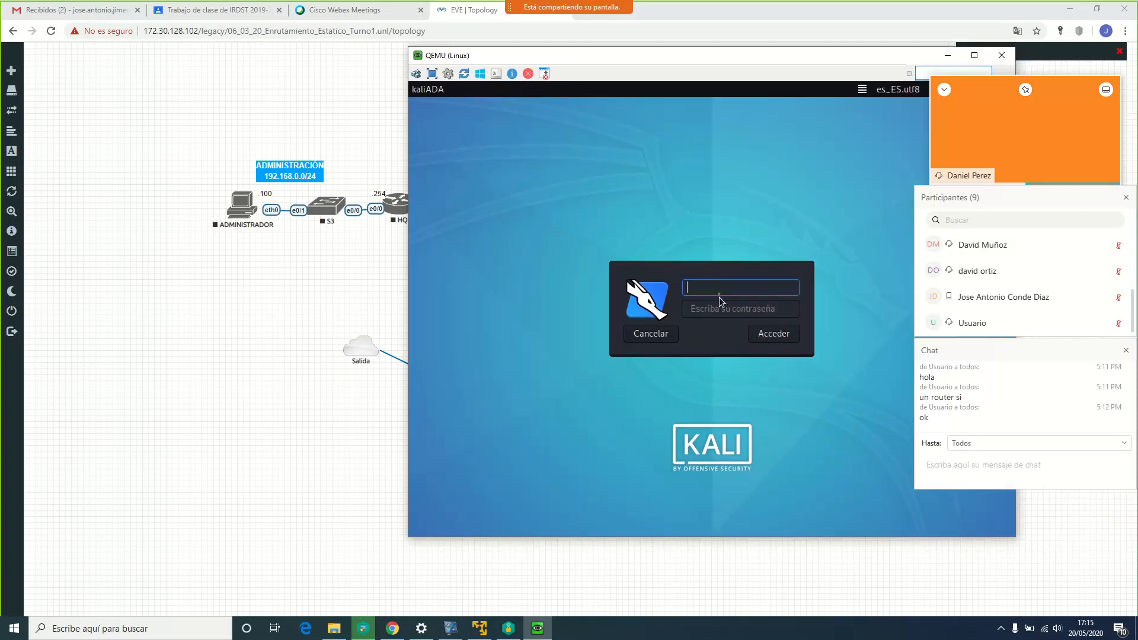
type("adaits")
key("Tab")
type("•••")
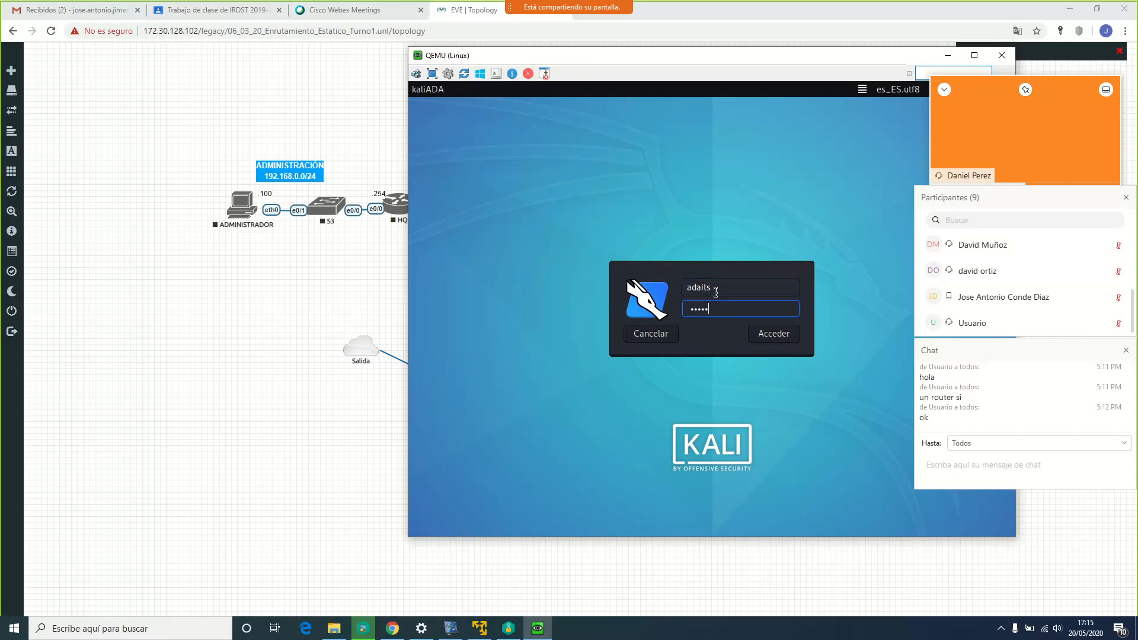
key("Return")
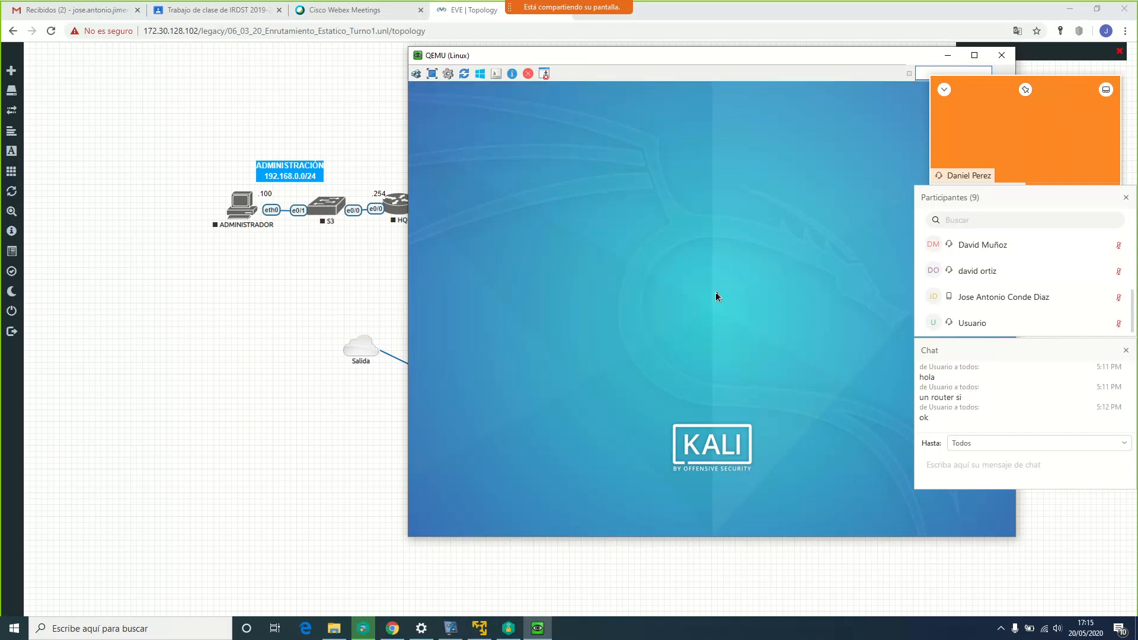
Open the Kali network connections list from the tray network icon
left_click_drag(734, 60, 535, 53)
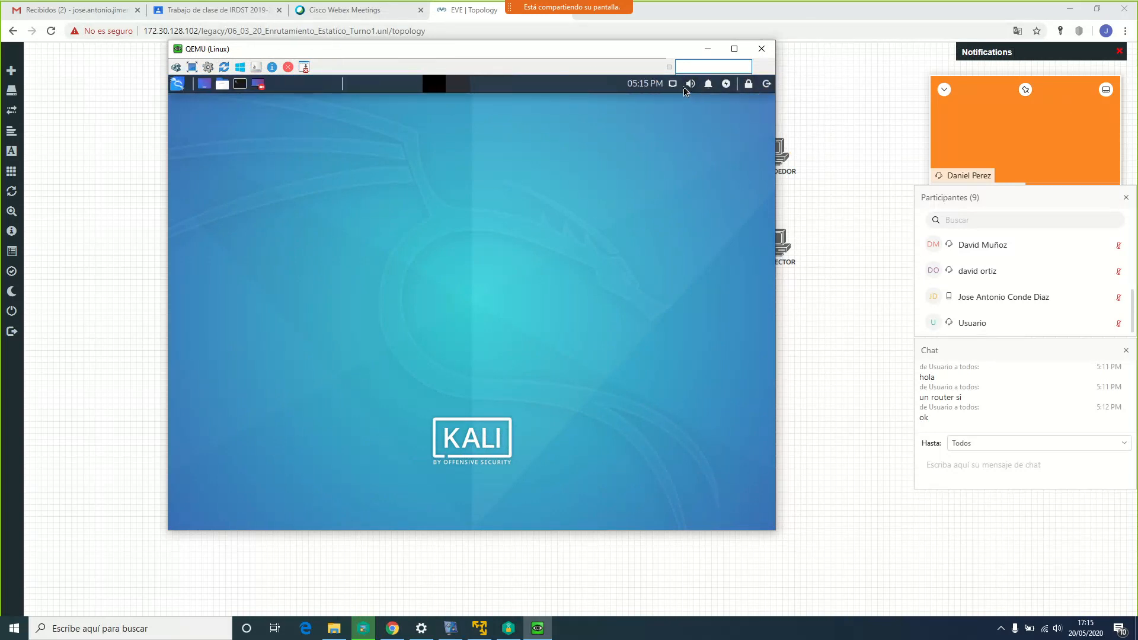
right_click(677, 84)
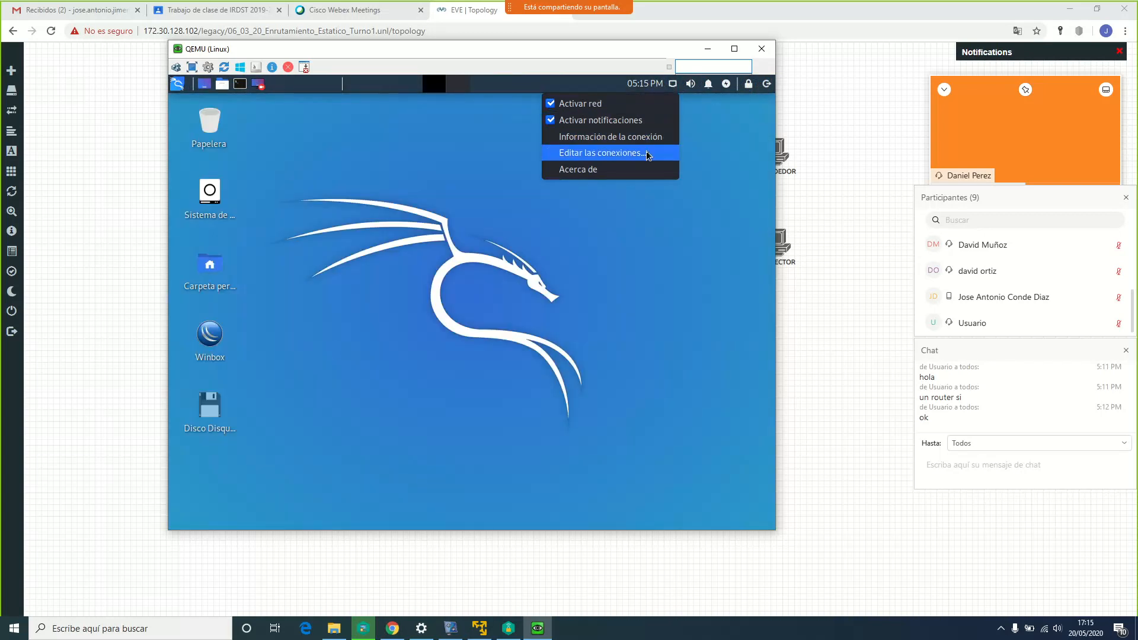
left_click(649, 153)
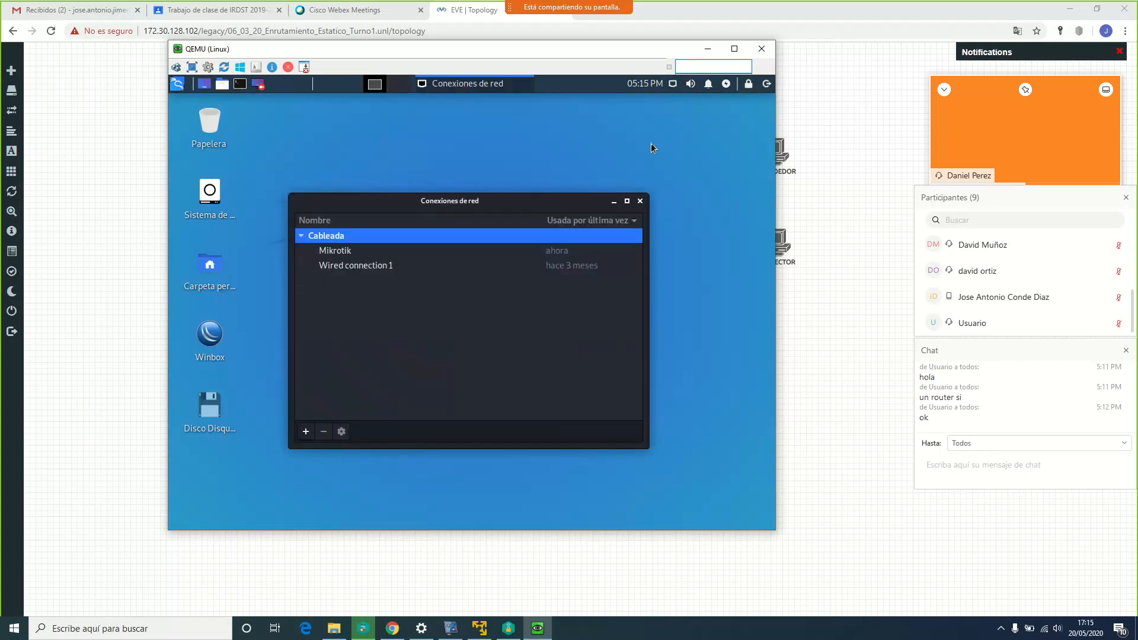
Run sudo ifconfig in a terminal, showing eth0 at 172.16.0.10 with mask 255.255.255.0
left_click(240, 85)
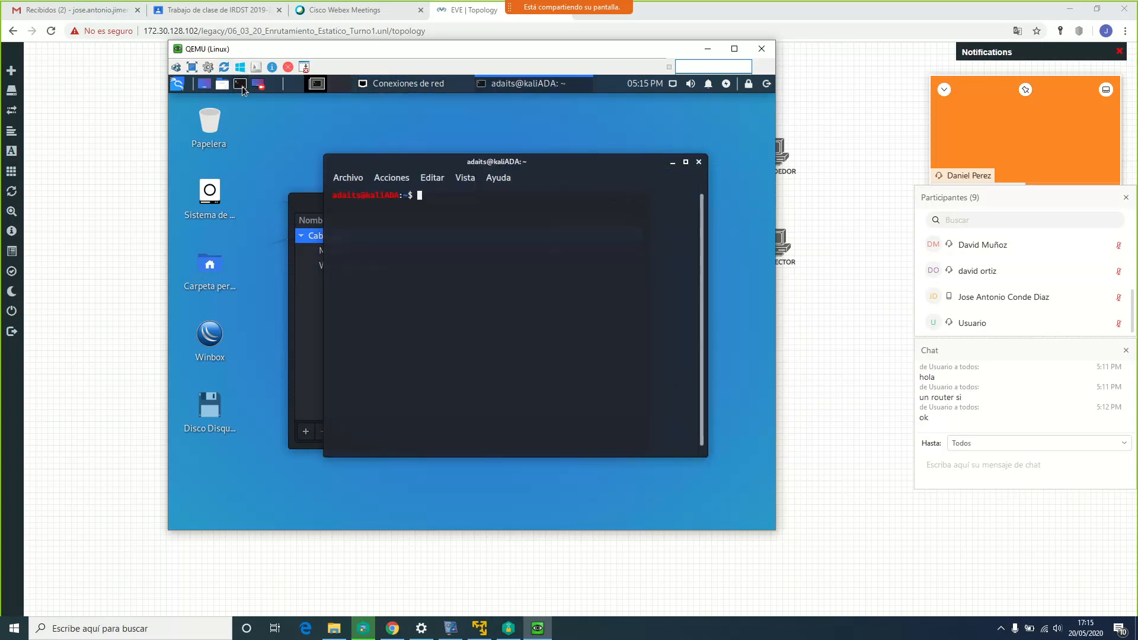
type("sudo f")
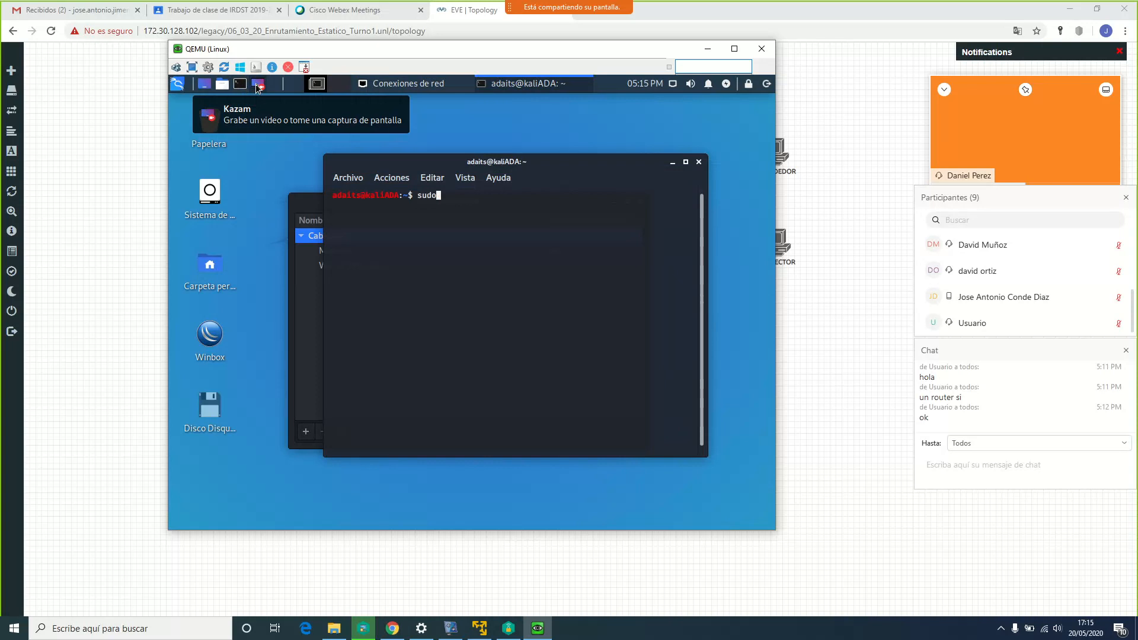
key("BackSpace")
type("ifconfig")
key("Return")
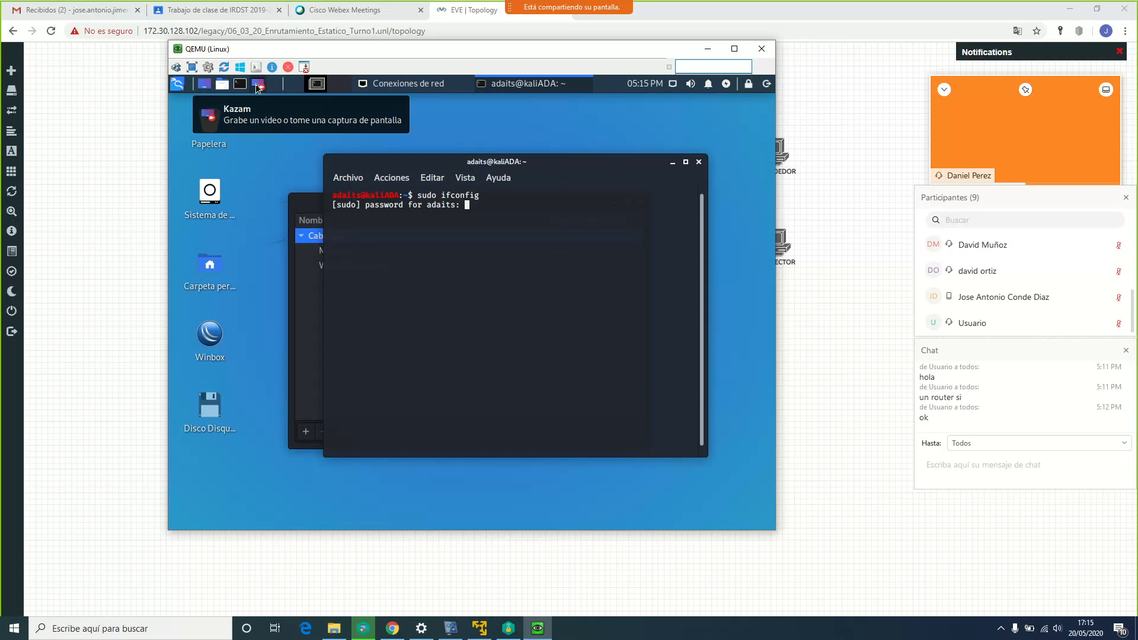
key("Return")
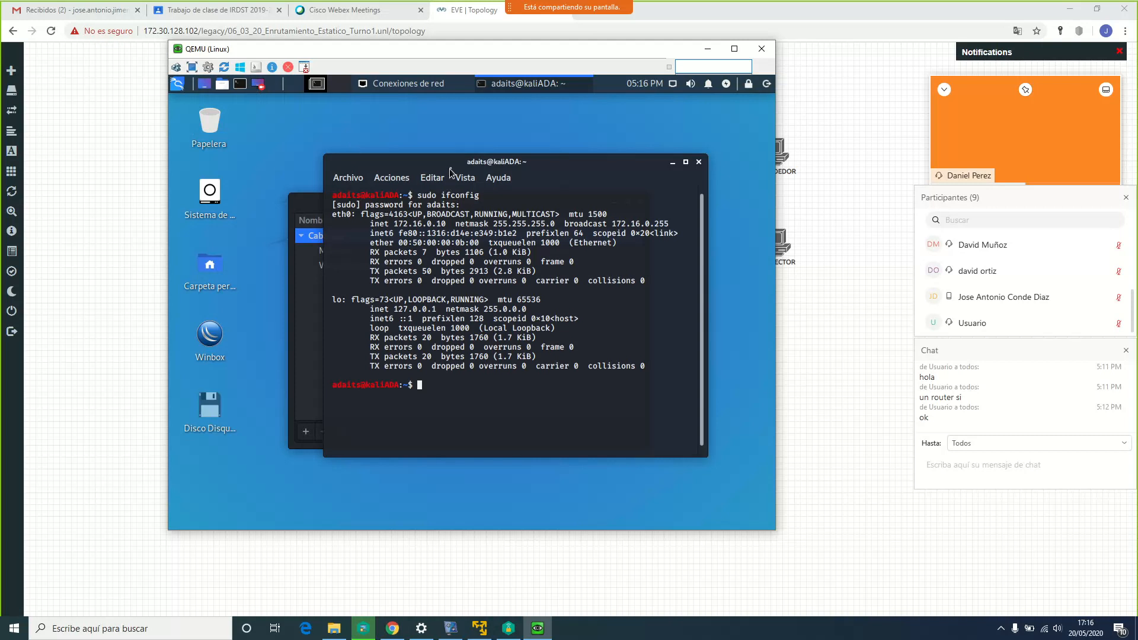
left_click_drag(452, 163, 488, 160)
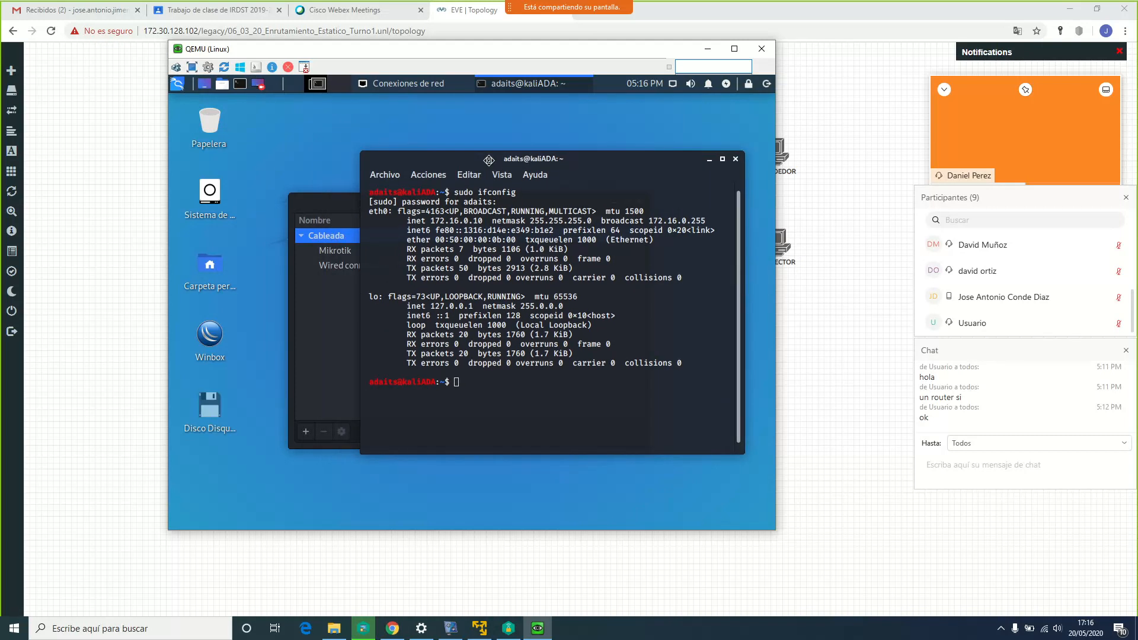
left_click(339, 201)
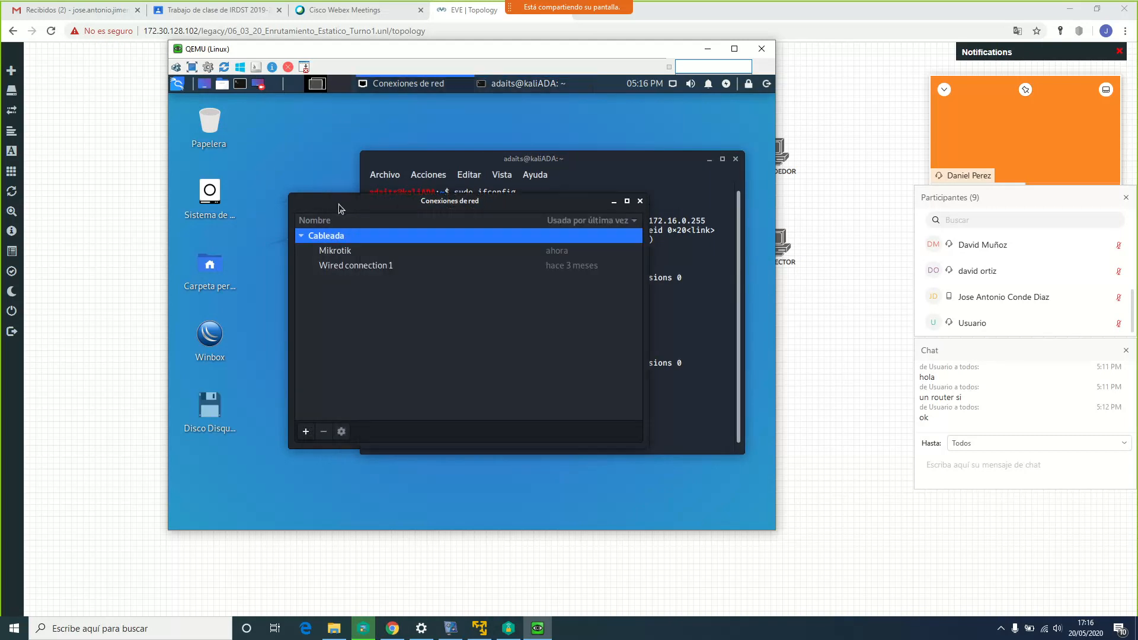
Confirm Wired connection 1's IPv4 settings are automatic DHCP, save, and close Conexiones de red
left_click(364, 270)
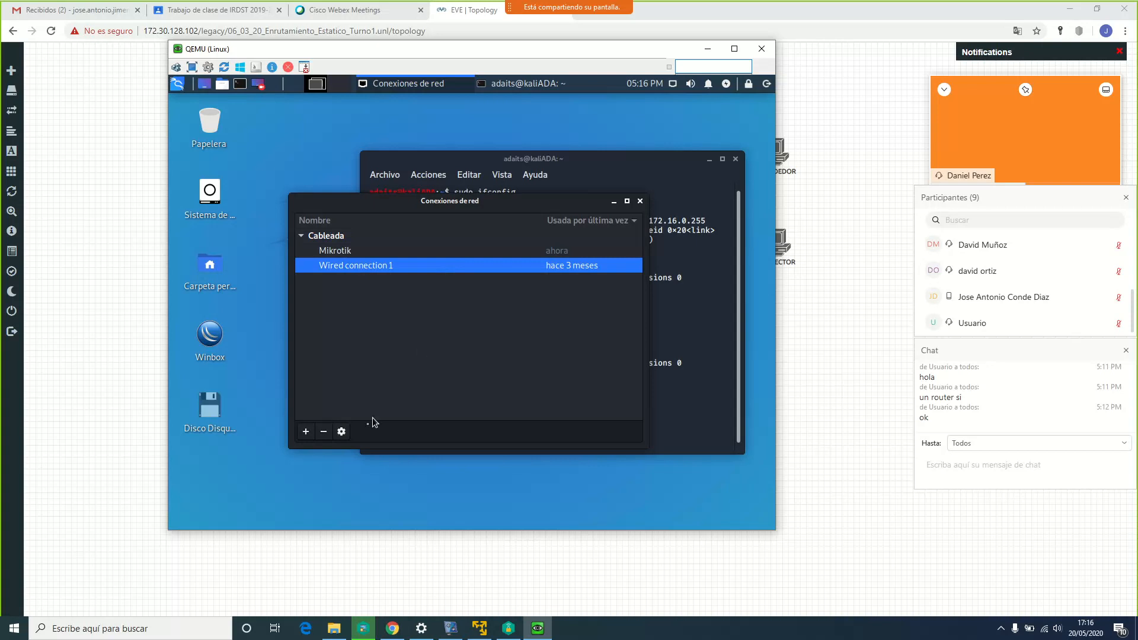
left_click(347, 431)
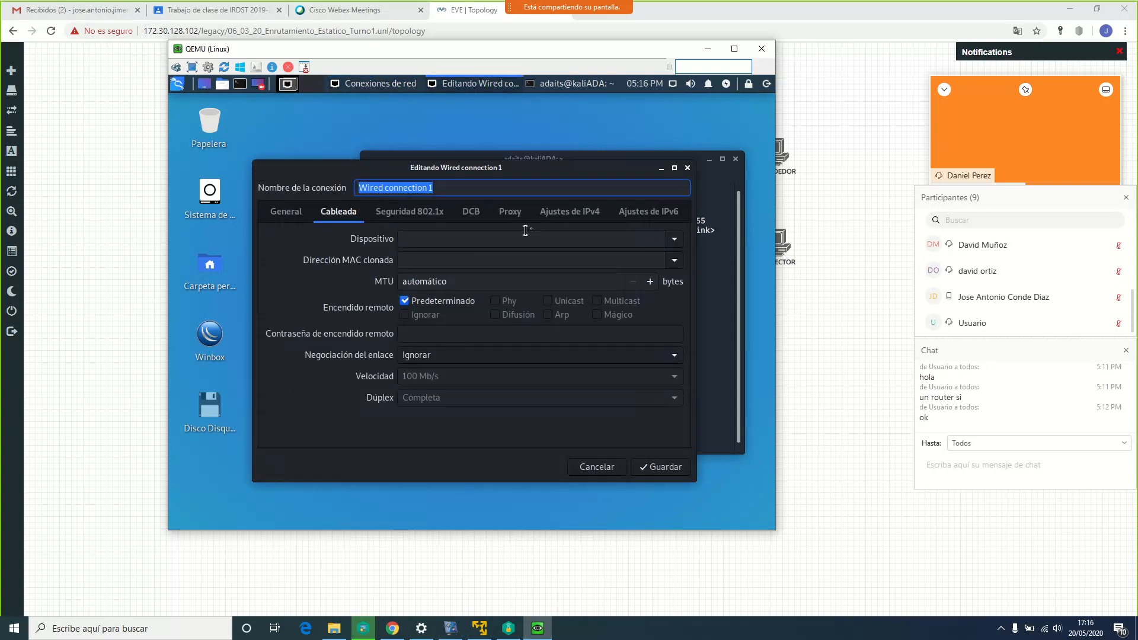
left_click(555, 218)
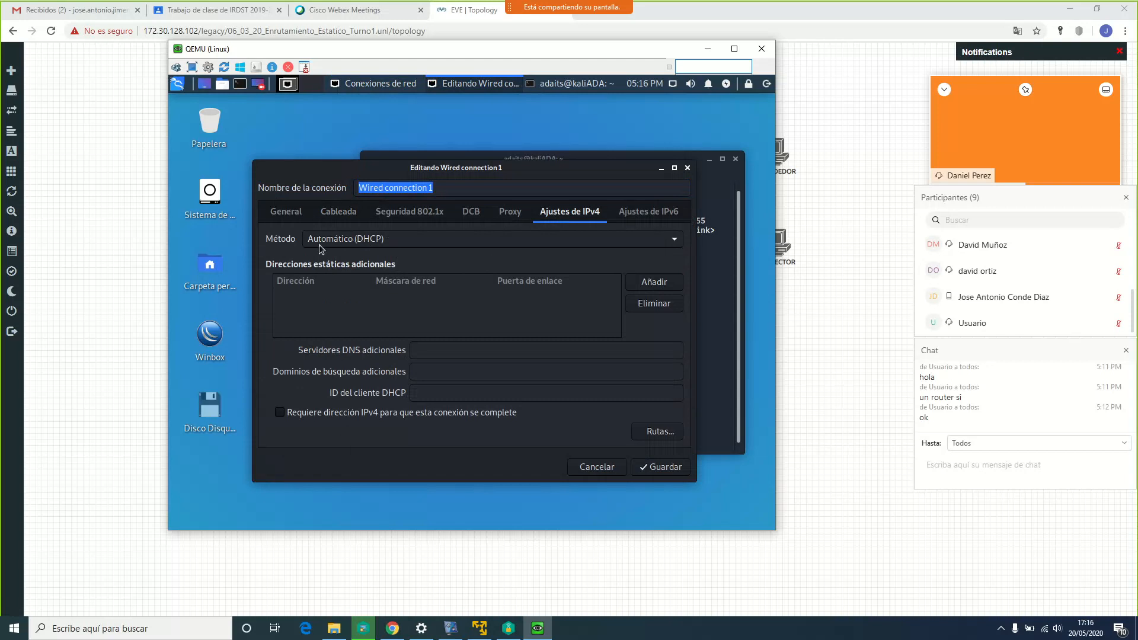
left_click(654, 468)
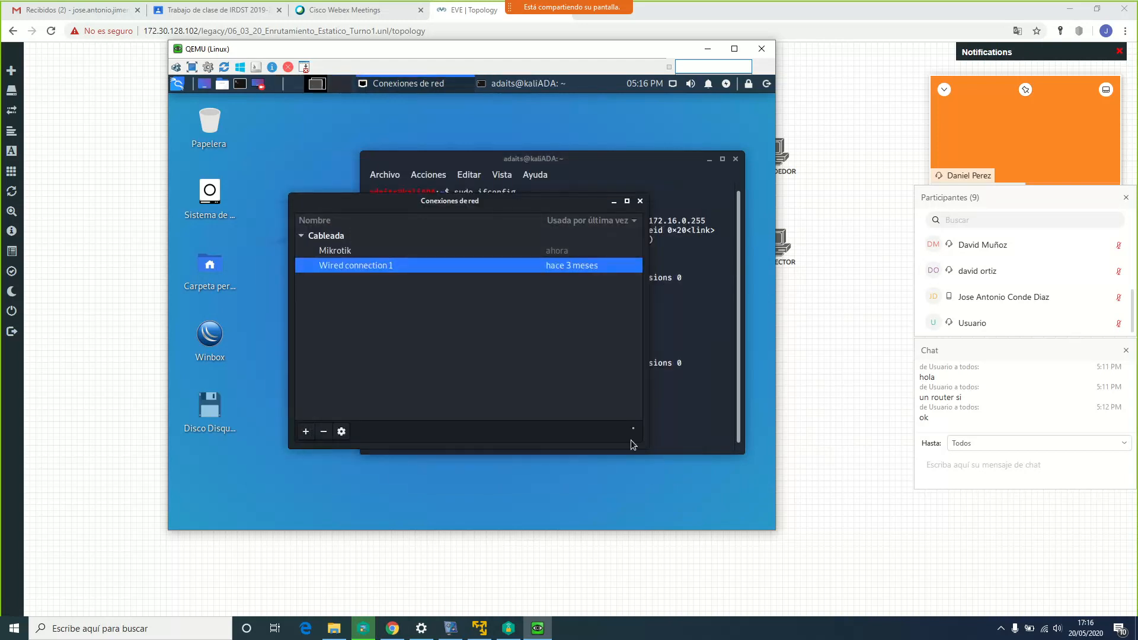
left_click(639, 201)
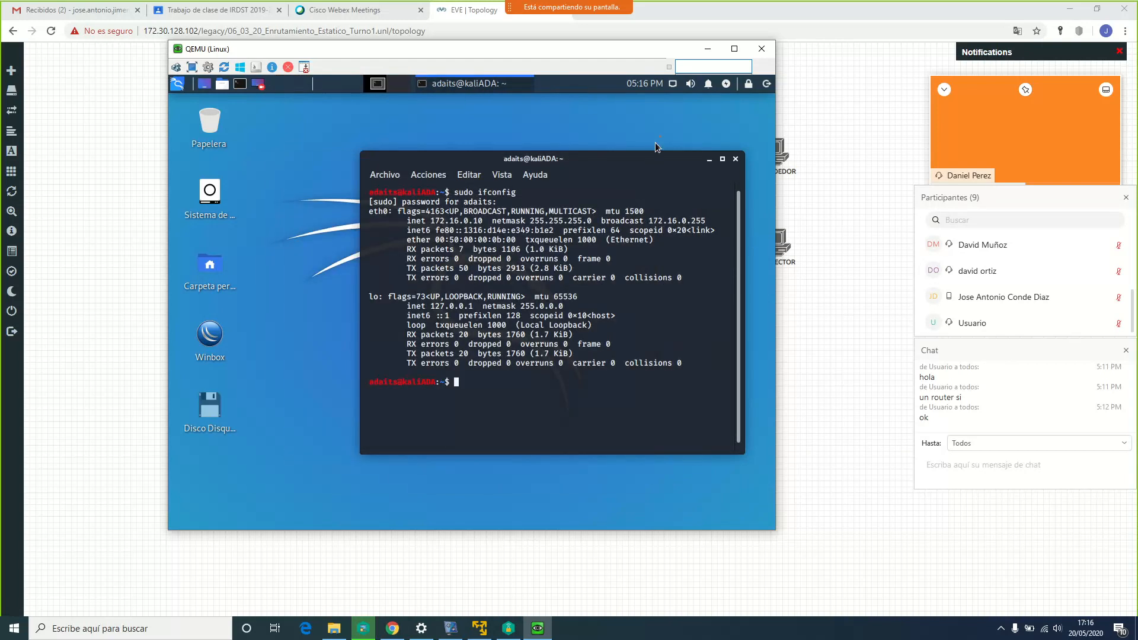
Switch the network to Wired connection 1 and rerun ifconfig, showing eth0 at 172.30.128.105
left_click(674, 85)
left_click(632, 169)
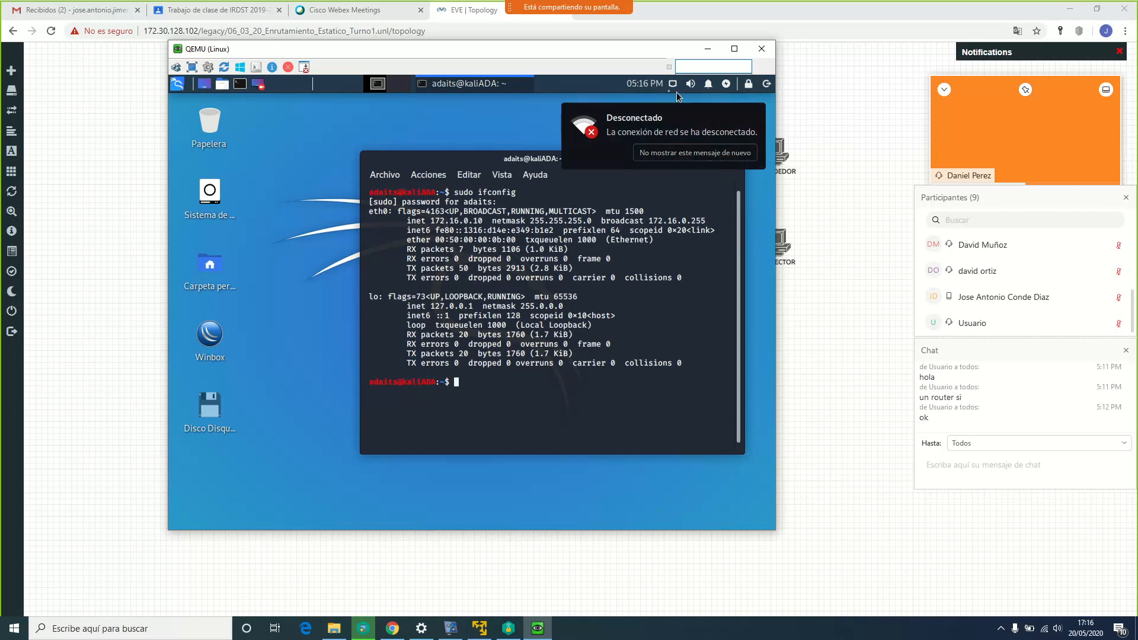
mouse_move(524, 52)
left_mouse_down()
mouse_move(731, 378)
mouse_move(574, 216)
mouse_move(528, 60)
left_mouse_up()
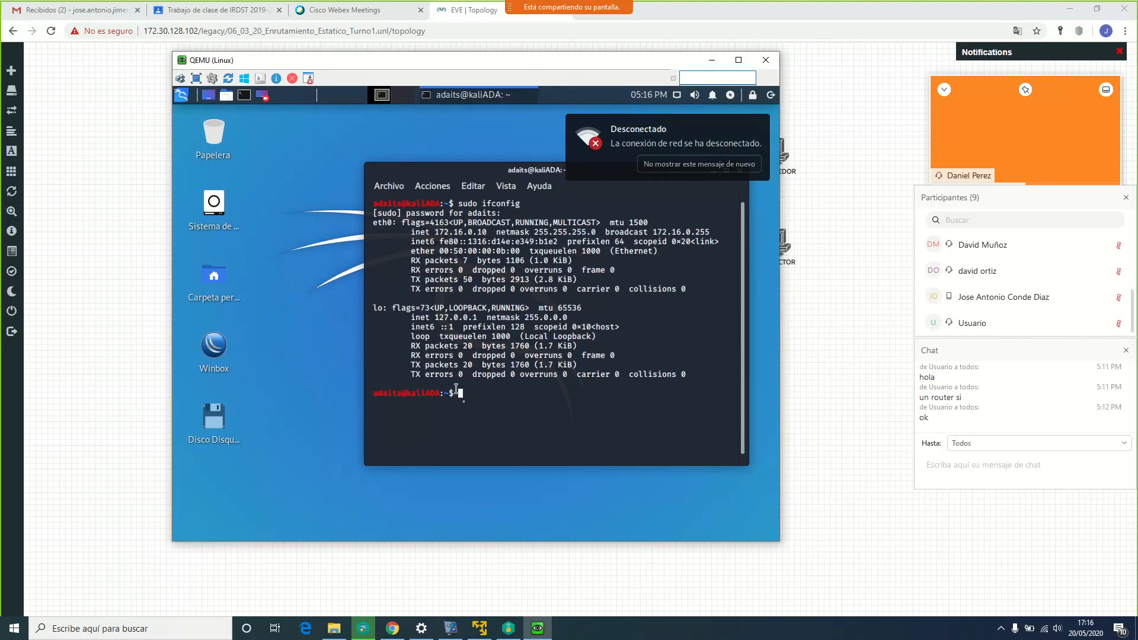
key("Up")
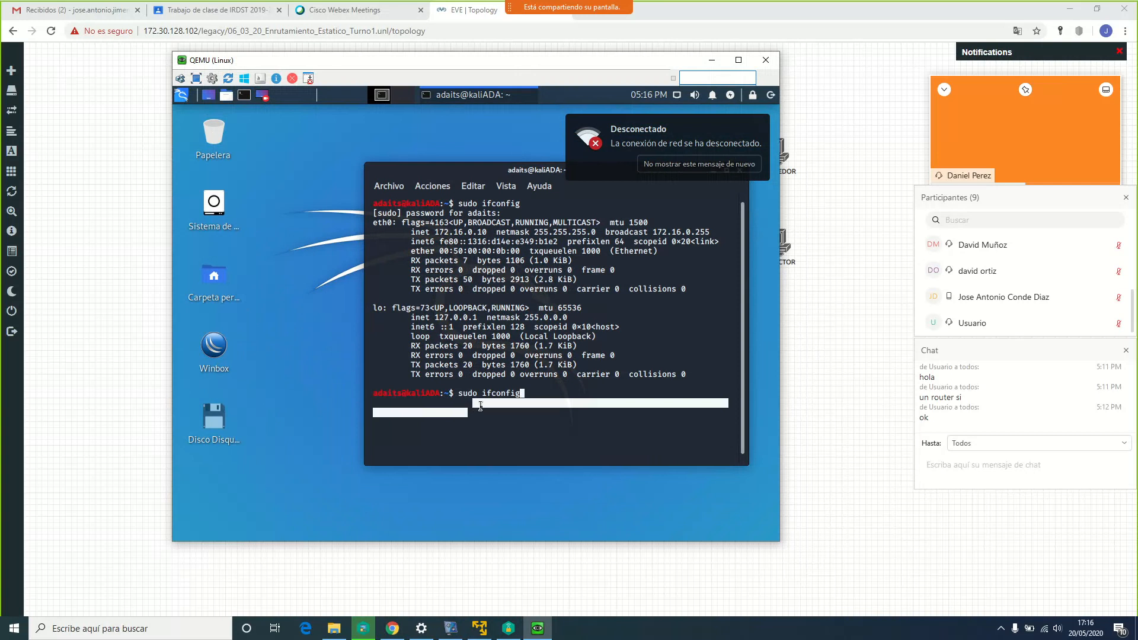
key("Return")
left_click_drag(439, 284, 487, 280)
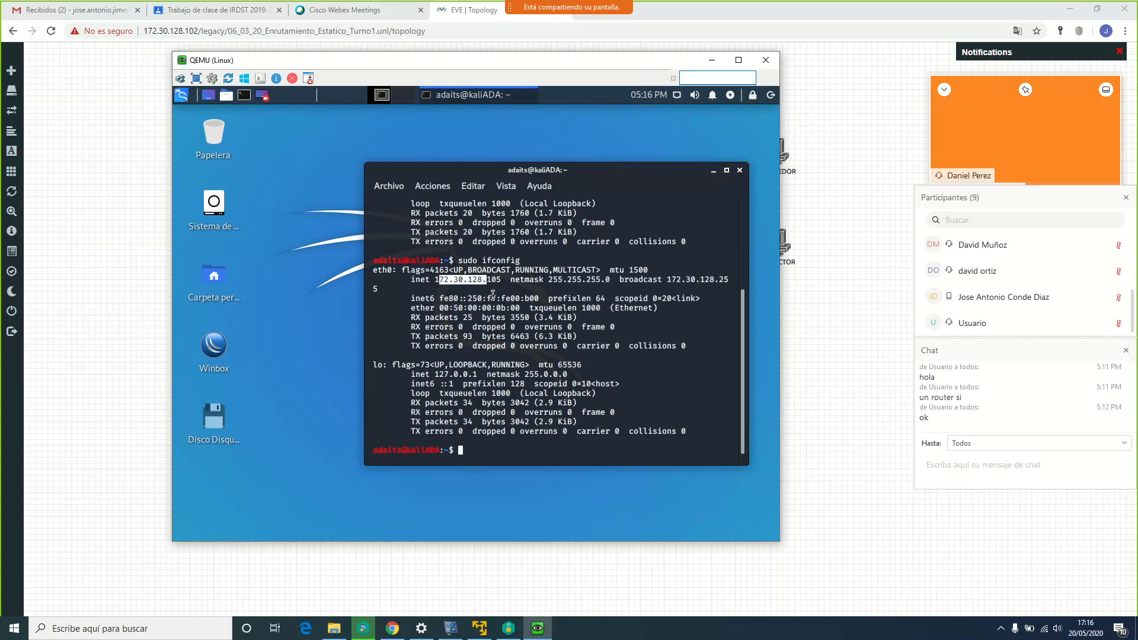
left_click_drag(405, 67, 694, 94)
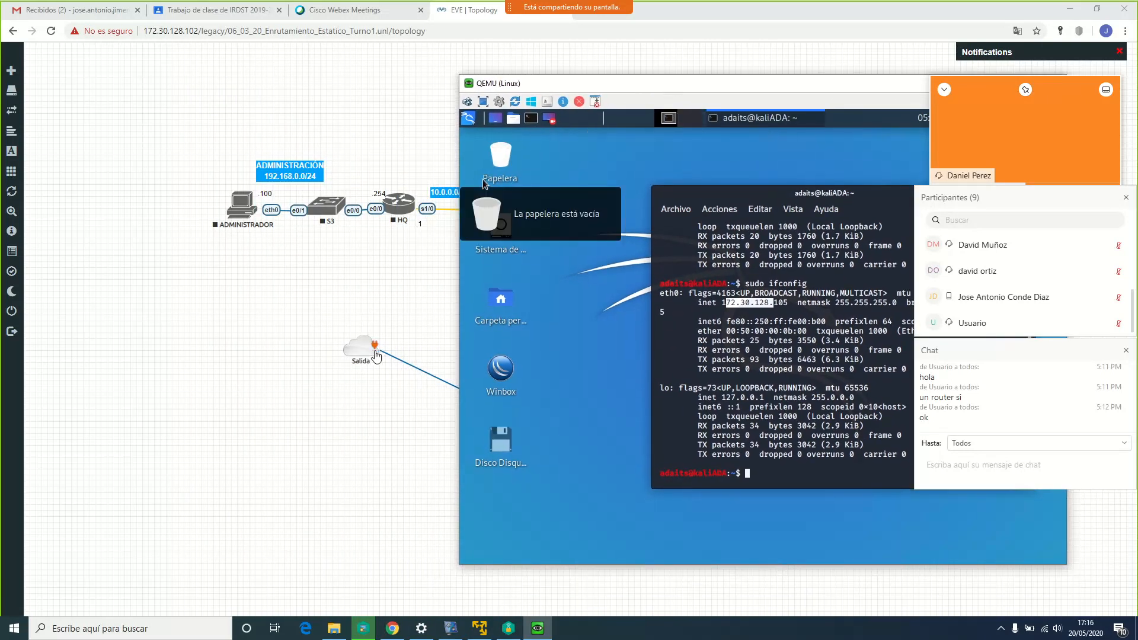
left_click_drag(596, 88, 382, 70)
type("ping www.google.es")
key("Return")
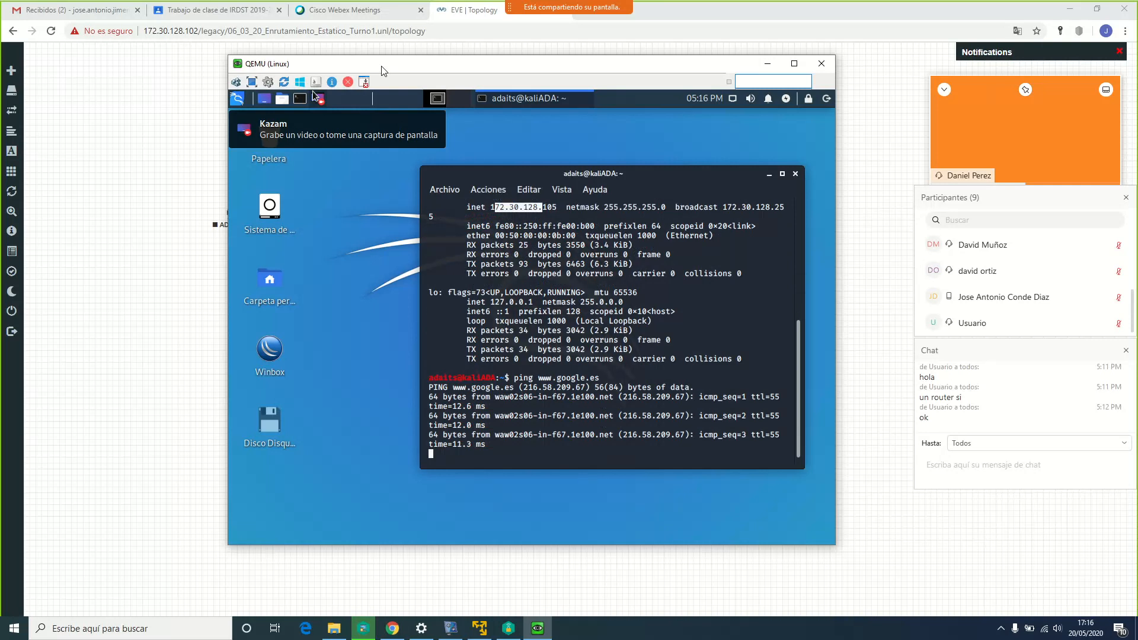
key("ctrl+c")
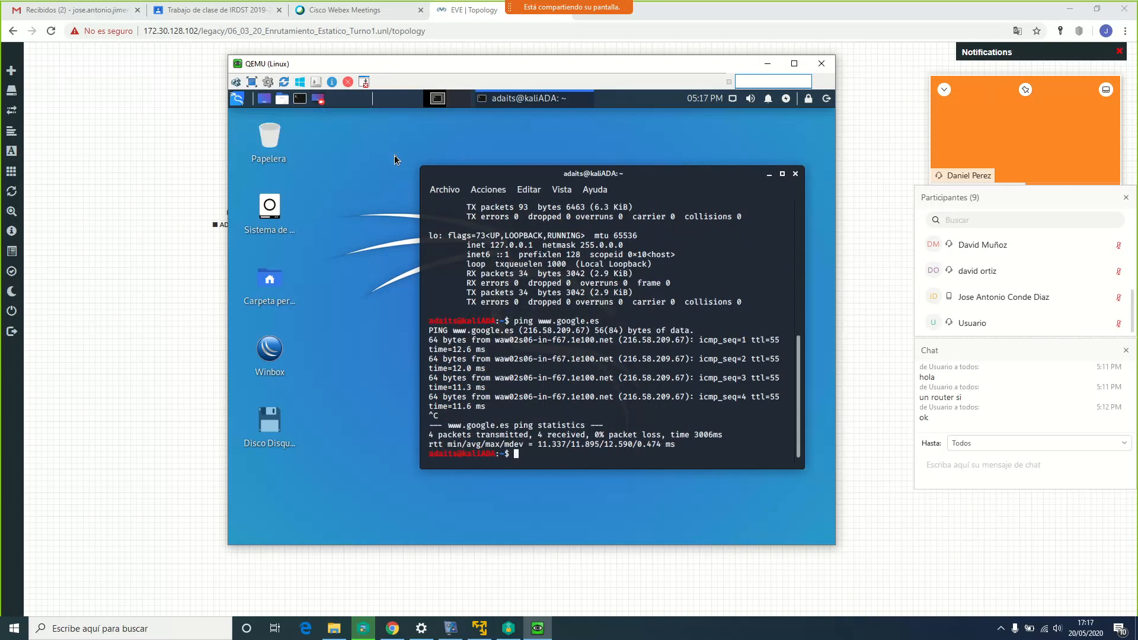
scroll(553, 272, "up", 4)
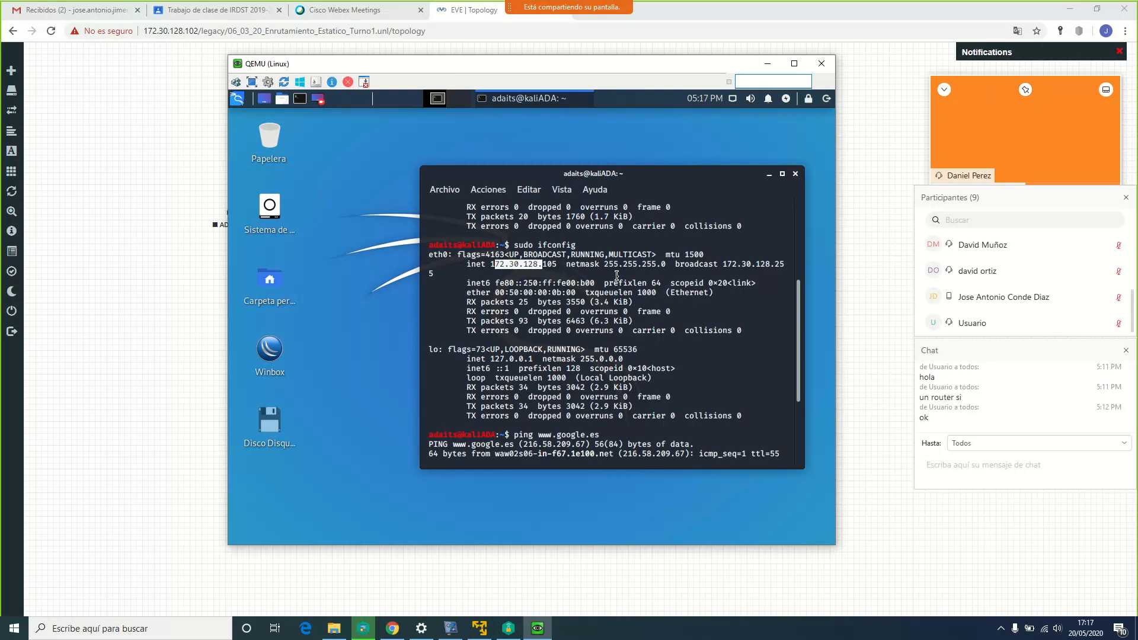
key("ctrl+c")
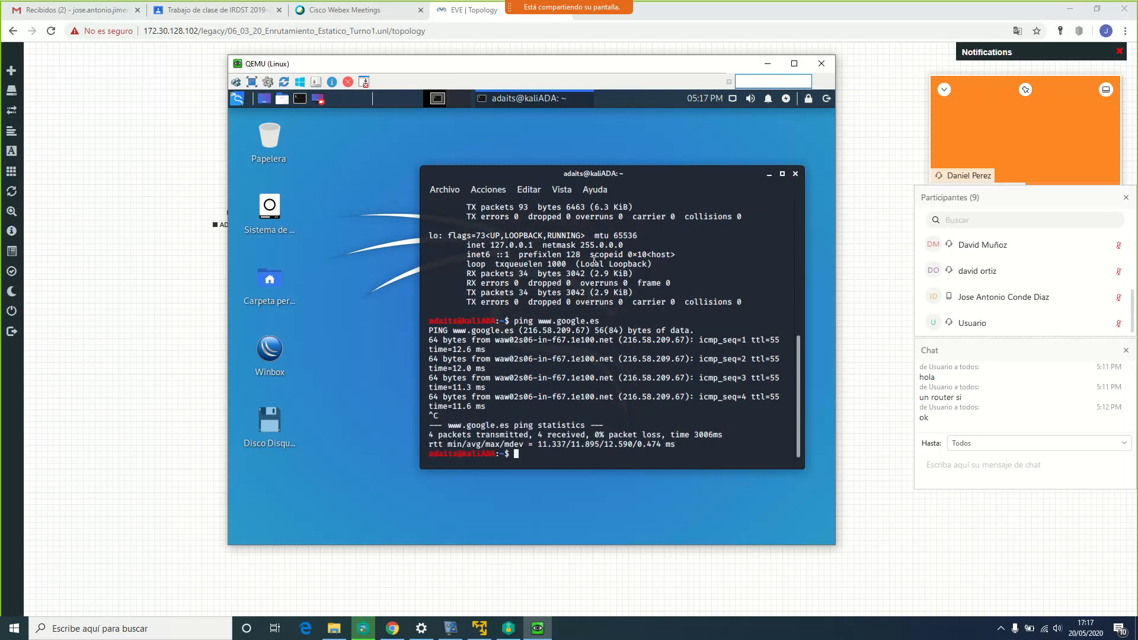
Run loadkeys es for a Spanish layout, which fails with a console file-descriptor error
type("more _et")
key("BackSpace")
key("BackSpace")
key("BackSpace")
key("BackSpace")
type("______")
key("BackSpace")
key("BackSpace")
key("BackSpace")
key("BackSpace")
key("BackSpace")
key("BackSpace")
key("BackSpace")
key("BackSpace")
key("BackSpace")
key("BackSpace")
key("BackSpace")
type("loadkeys es")
key("Return")
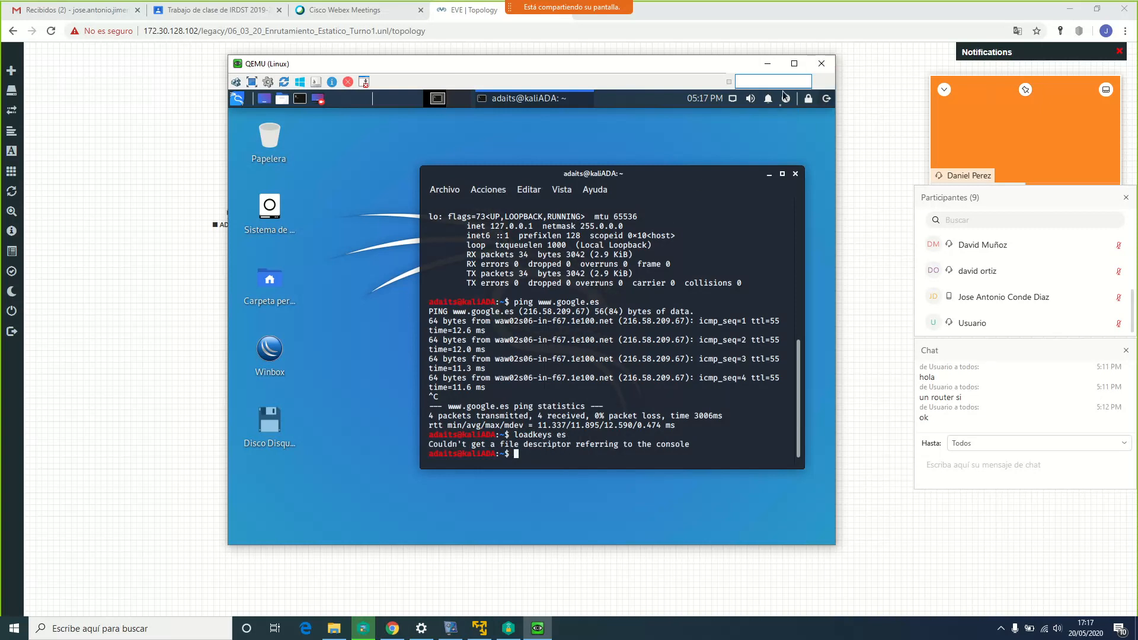
Display /etc/resolv.conf with more and highlight its nameserver 8.8.8.8 line
left_click_drag(707, 179, 551, 150)
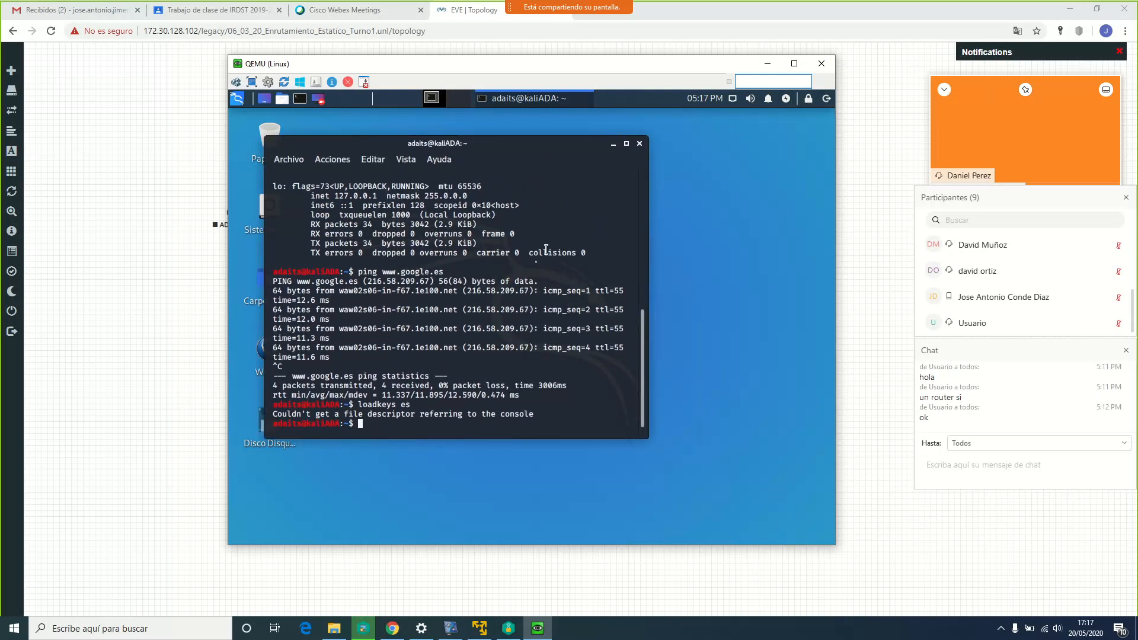
key("Up")
key("Up")
key("Up")
key("Up")
key("BackSpace")
key("BackSpace")
key("BackSpace")
key("BackSpace")
key("BackSpace")
key("BackSpace")
key("BackSpace")
key("BackSpace")
key("BackSpace")
key("BackSpace")
key("BackSpace")
key("BackSpace")
key("BackSpace")
key("BackSpace")
key("BackSpace")
key("BackSpace")
key("BackSpace")
key("BackSpace")
key("BackSpace")
key("BackSpace")
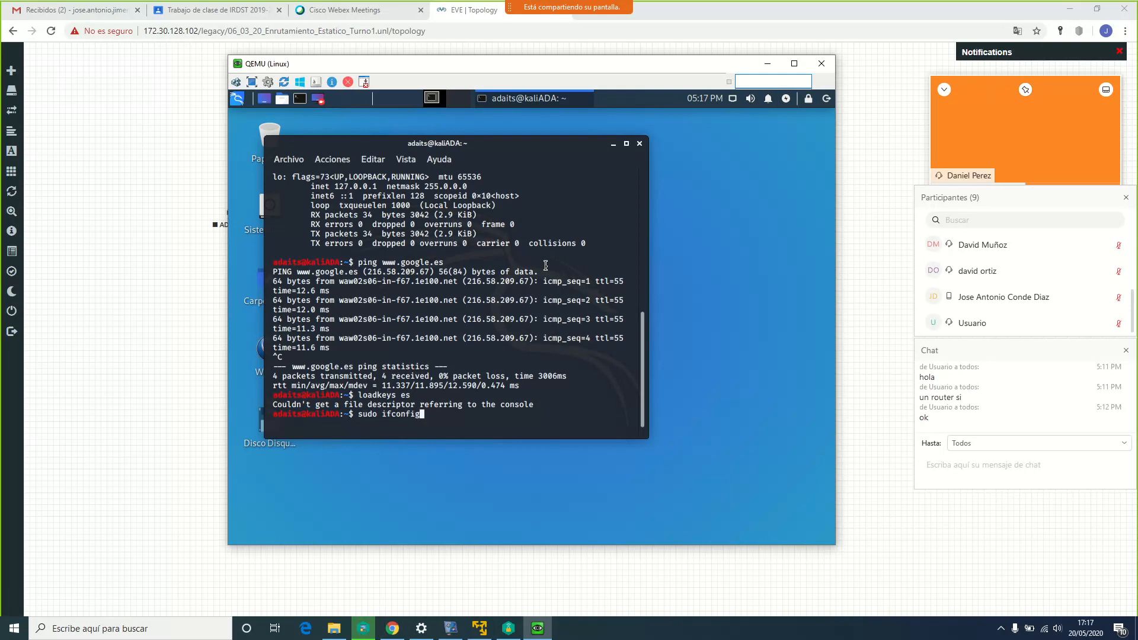
type("more /etc/rs")
key("Tab")
key("BackSpace")
key("BackSpace")
key("BackSpace")
key("BackSpace")
key("BackSpace")
key("BackSpace")
key("BackSpace")
type("esolv")
key("Tab")
key("Return")
left_click_drag(460, 394, 385, 393)
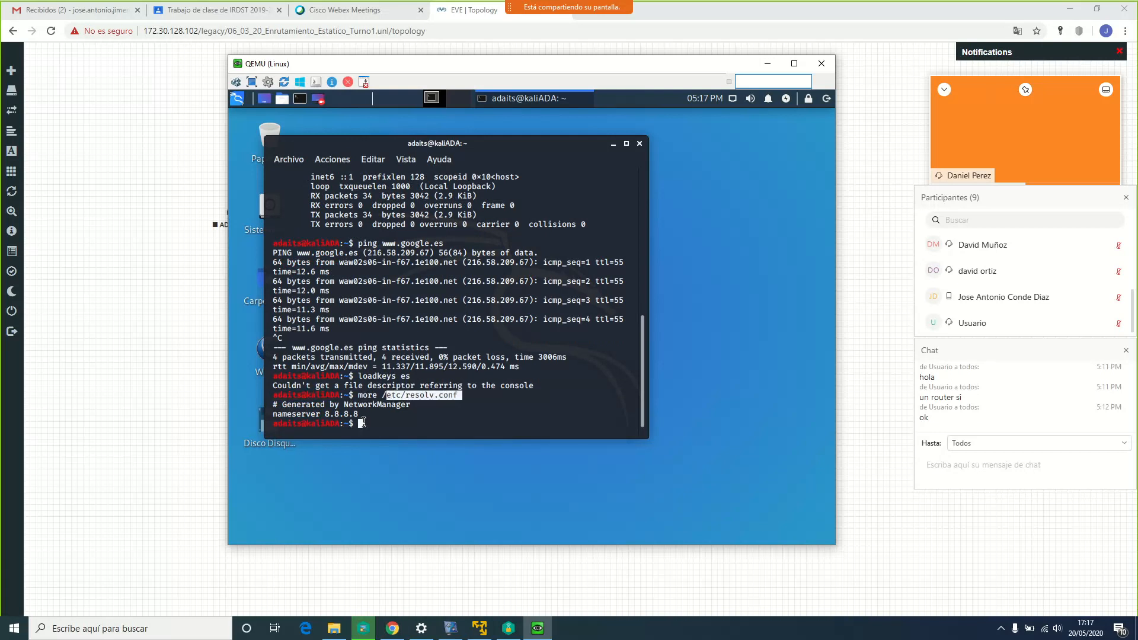
left_click_drag(362, 421, 278, 412)
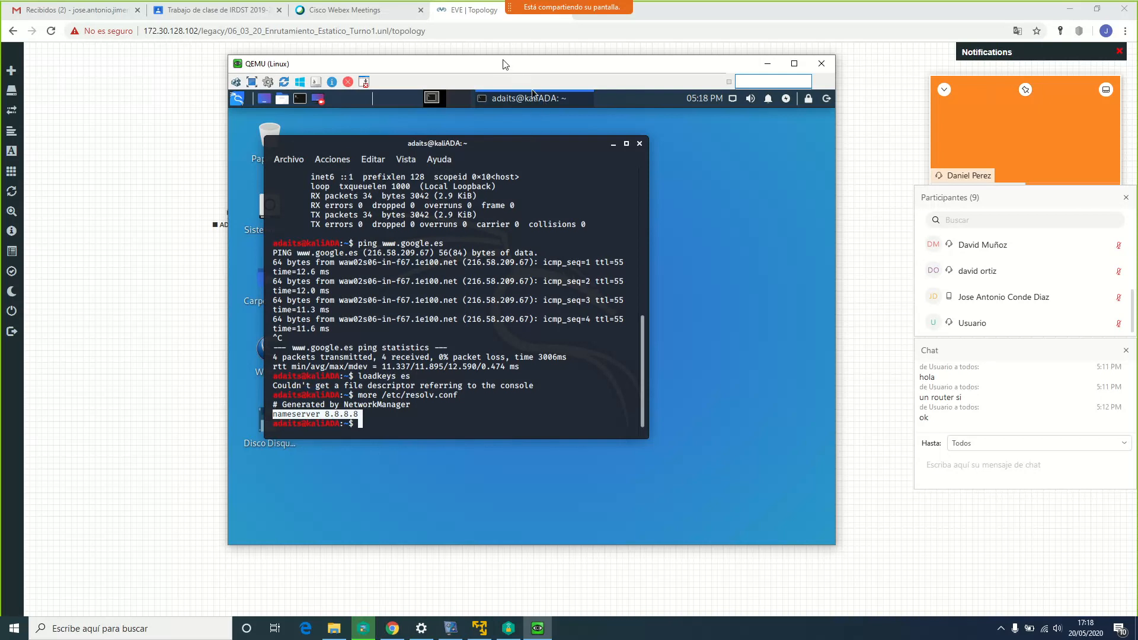
left_click_drag(516, 64, 874, 74)
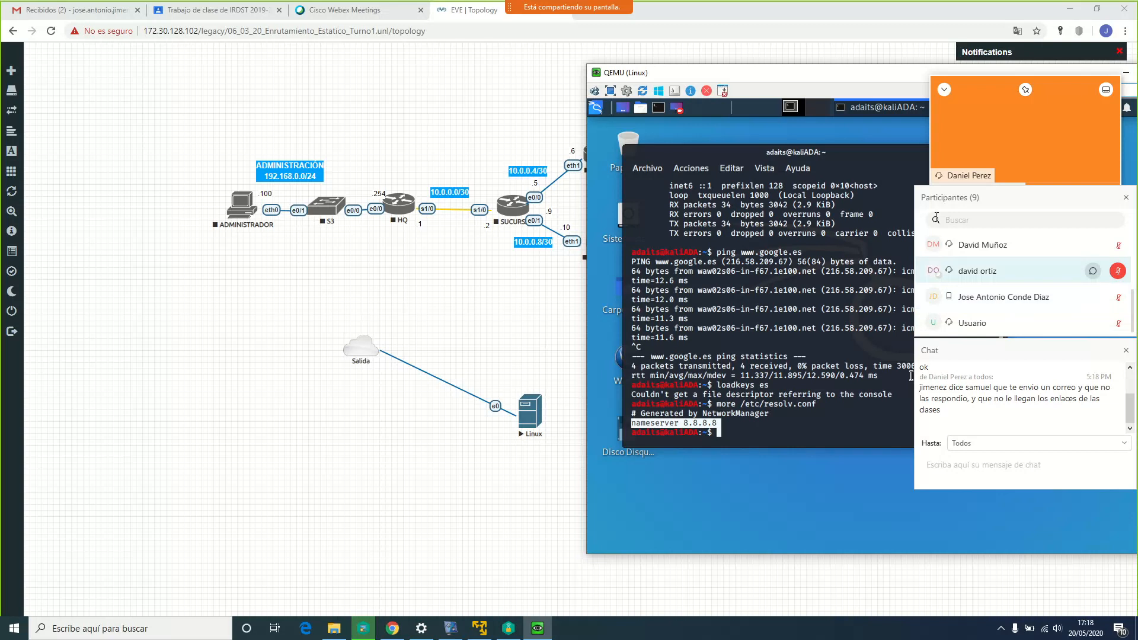
Move the Kali console window back left so the topology's left side shows
left_click_drag(892, 80, 698, 70)
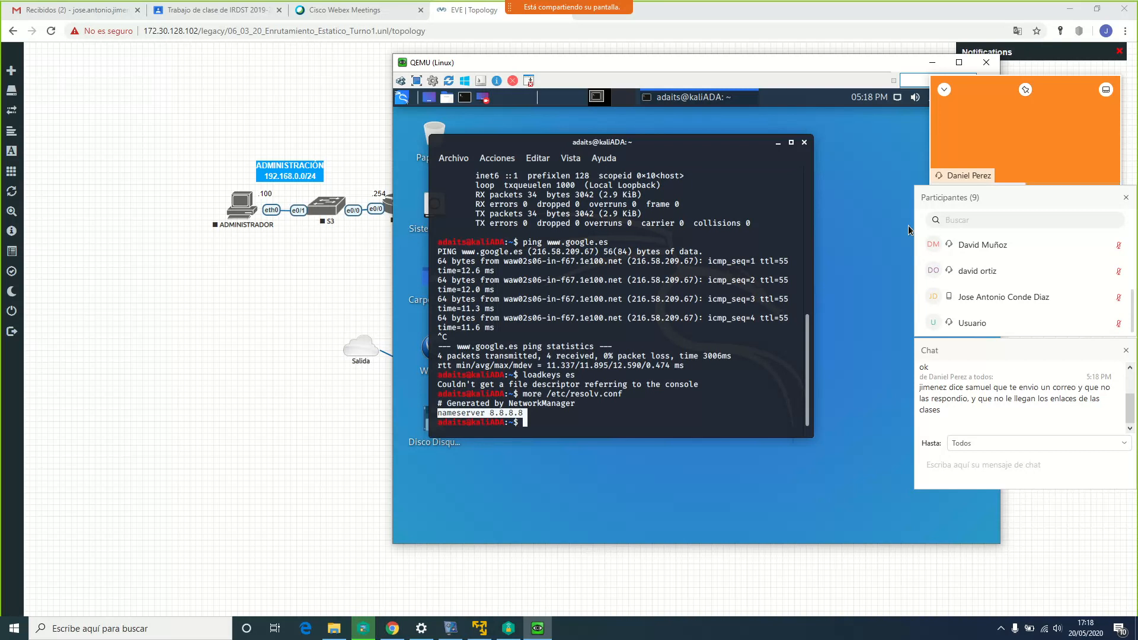
Glance at the Gmail inbox, then return to the EVE | Topology tab
left_click(72, 13)
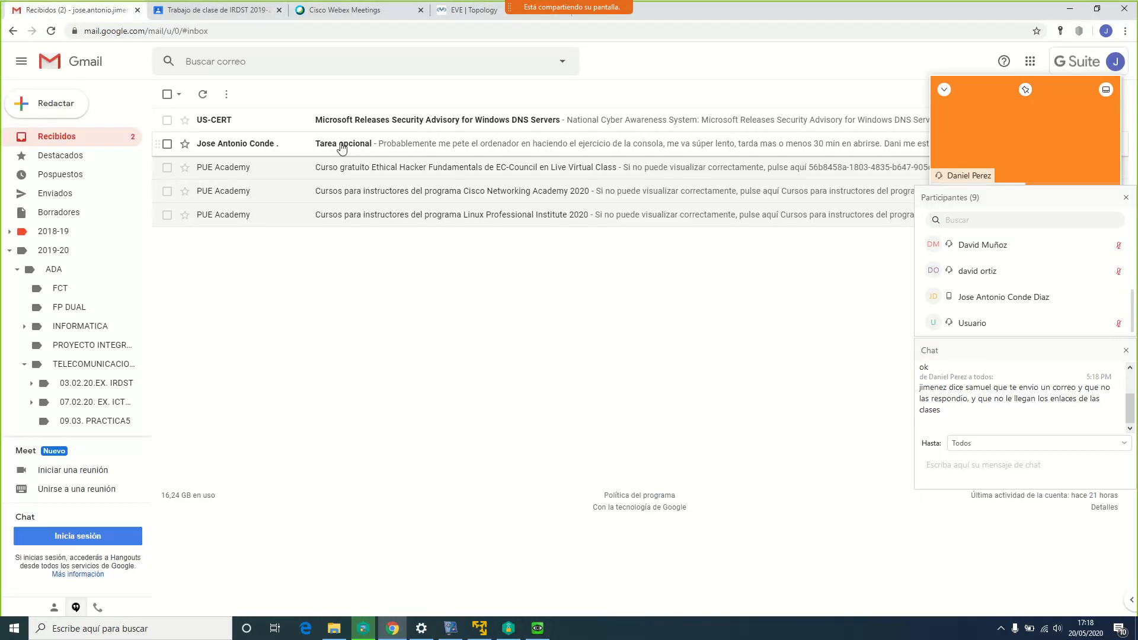
left_click(465, 16)
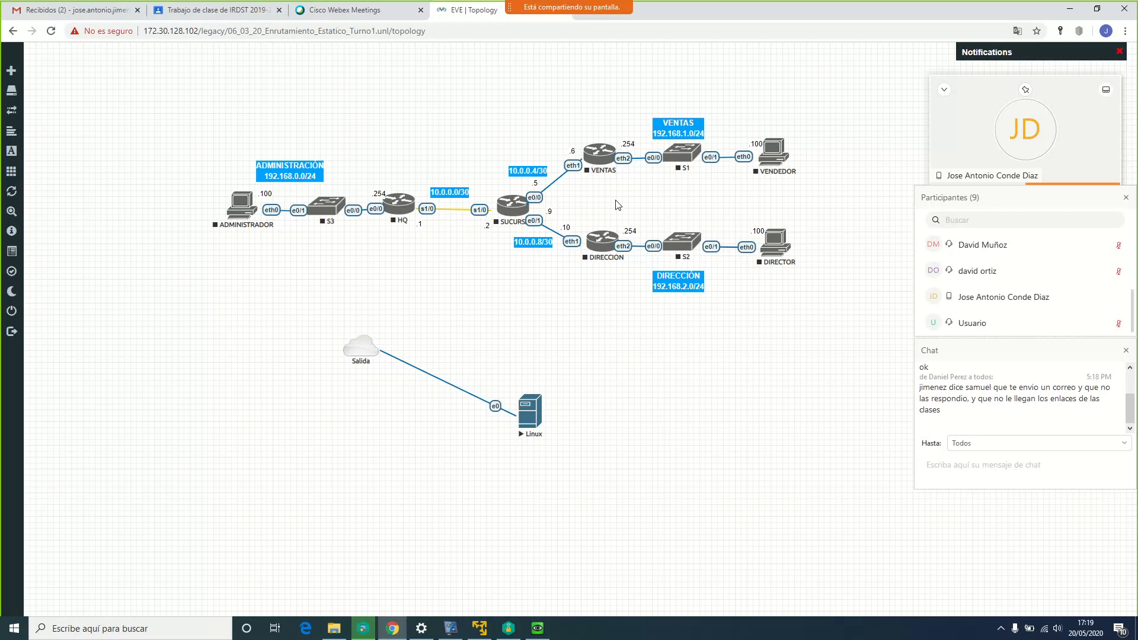
scroll(1073, 295, "up", 5)
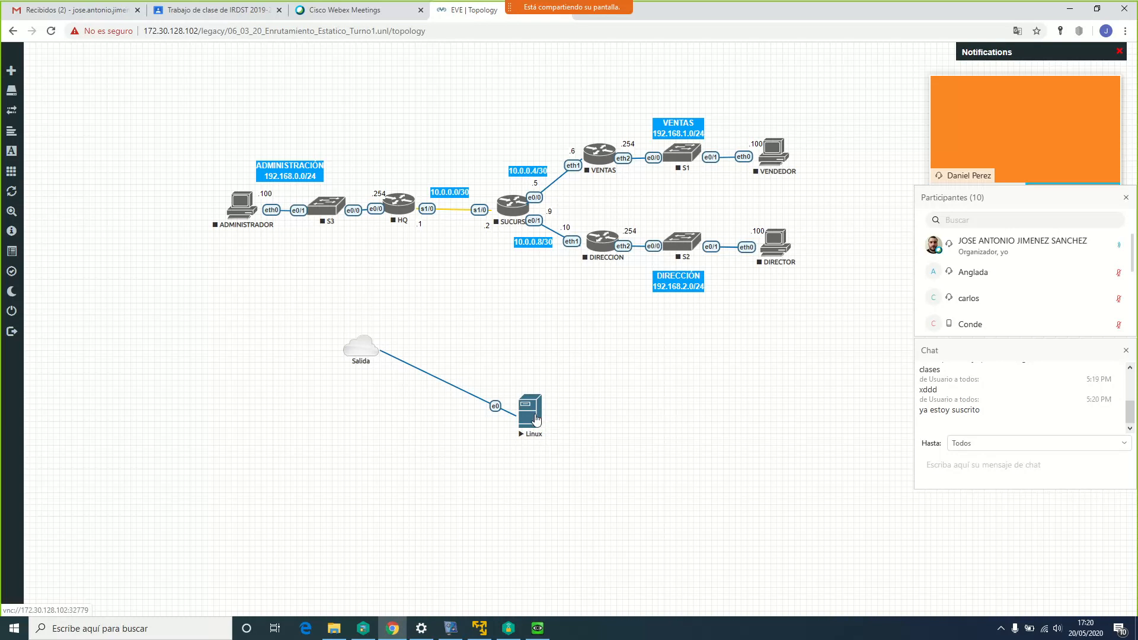
Power off the Kali Linux machine and close the disconnected UltraVNC Viewer
left_click(539, 628)
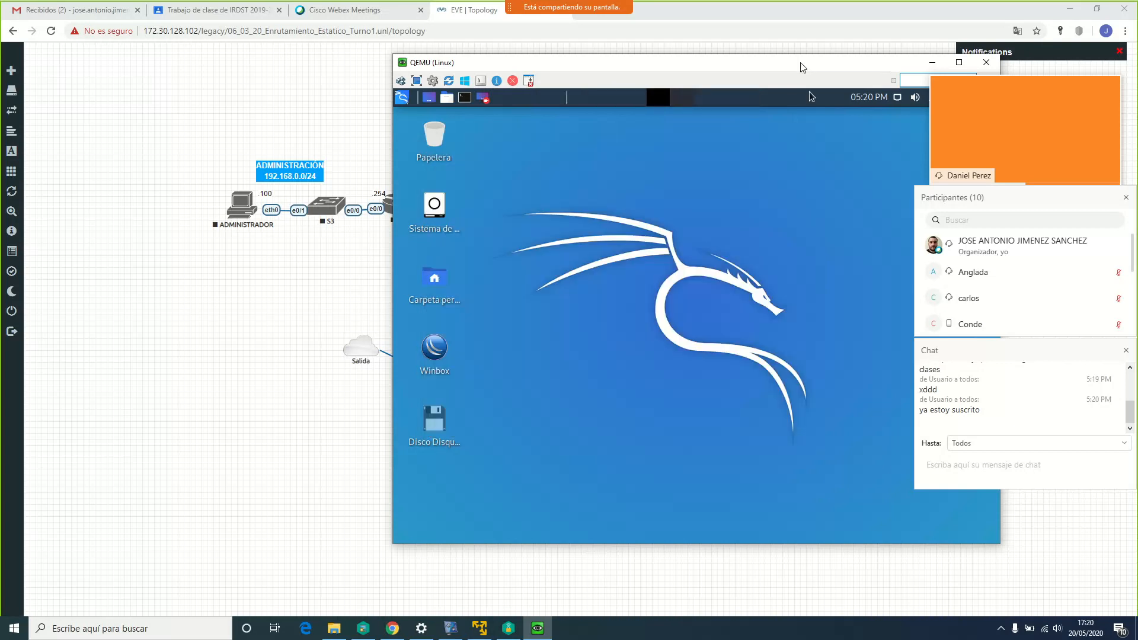
left_click_drag(800, 67, 687, 79)
left_click(878, 110)
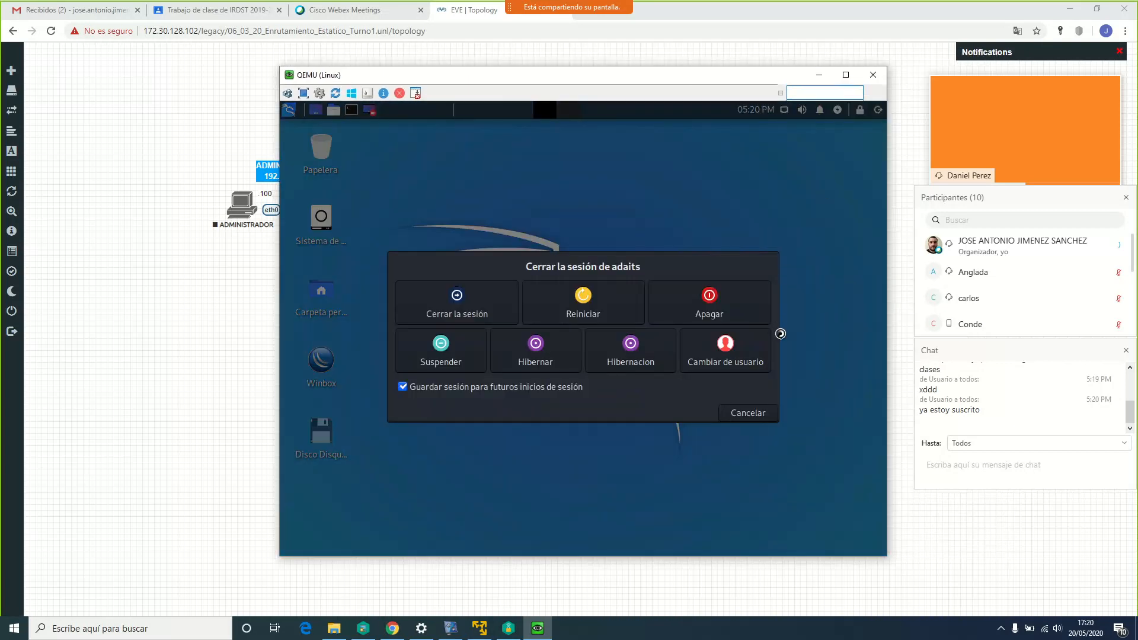
left_click(740, 311)
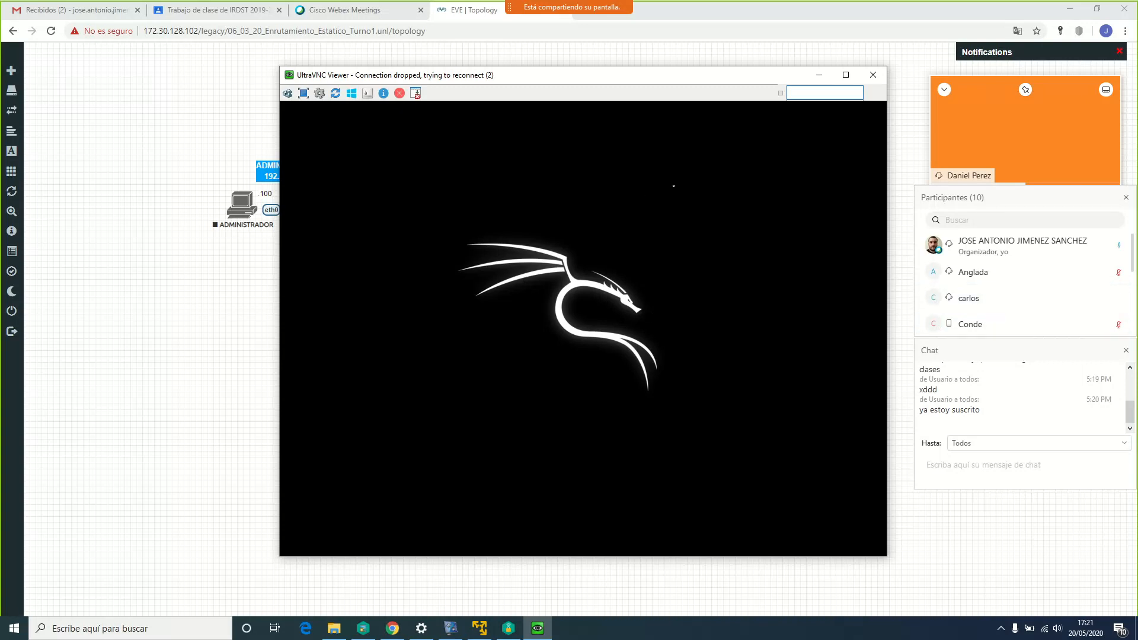
left_click(873, 76)
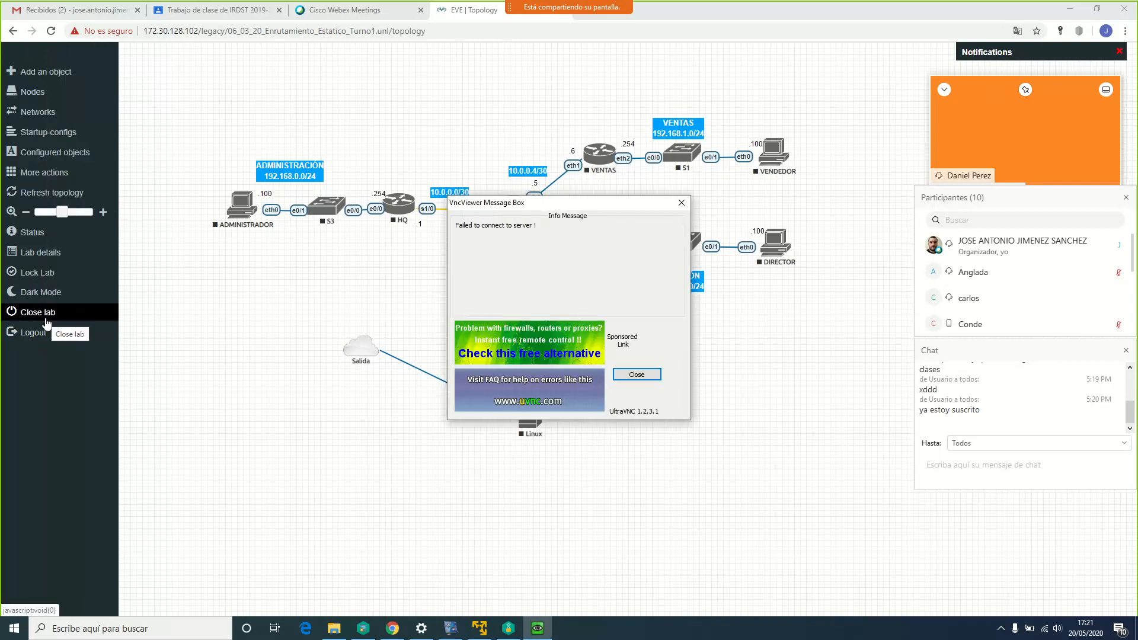
Close the running lab and sign out of EVE-NG
left_click(49, 323)
left_click(48, 323)
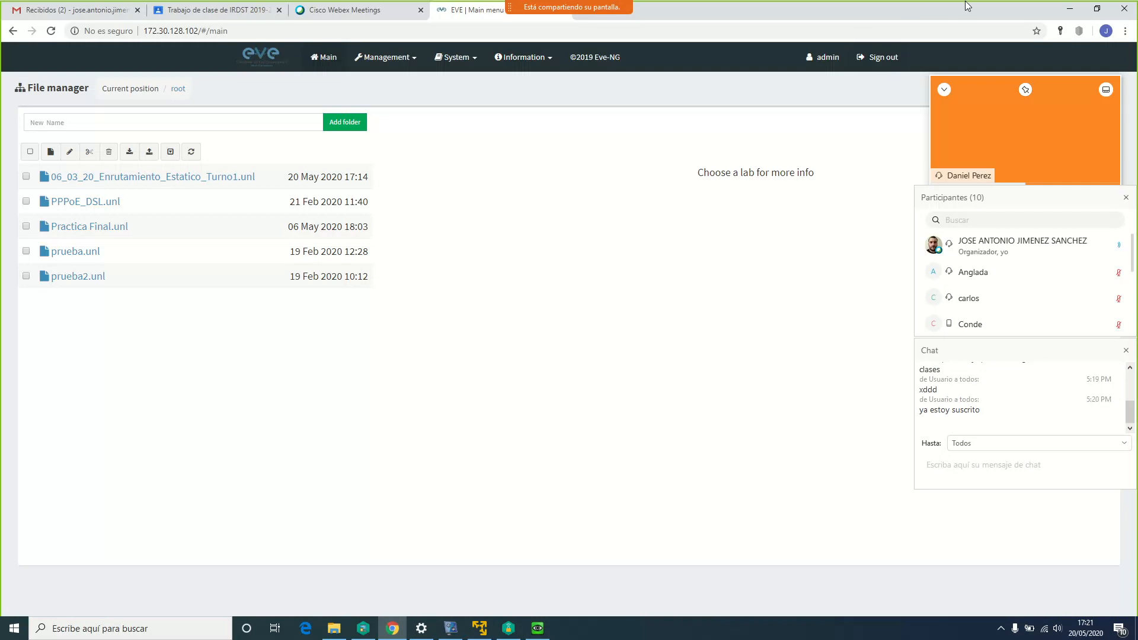
left_click(879, 60)
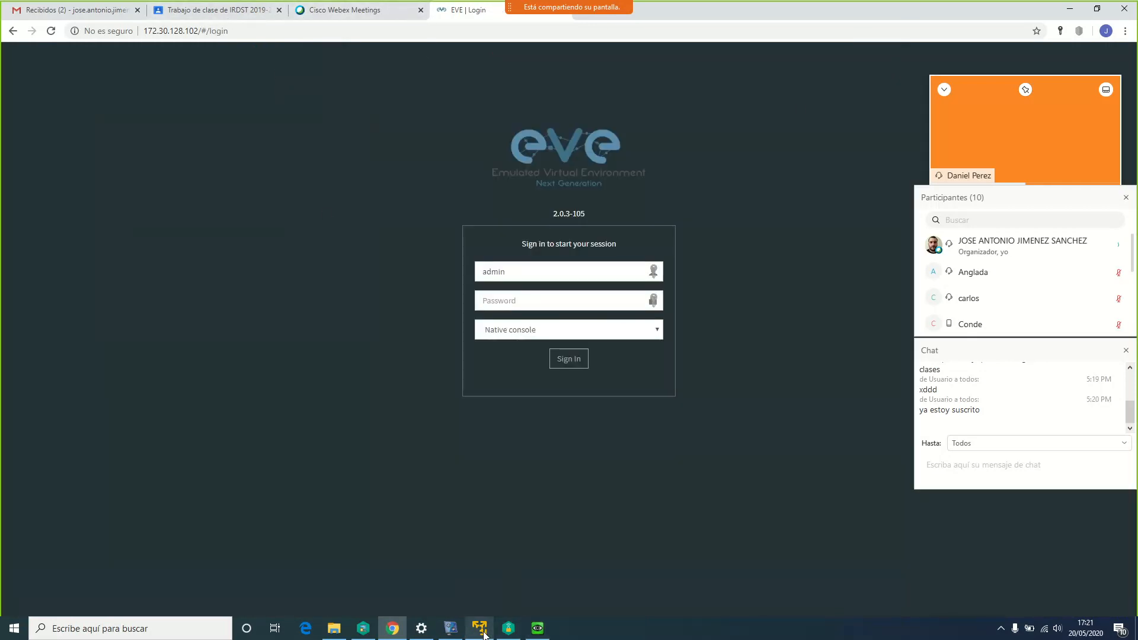
key("alt+Tab")
Log into the EVE-NG virtual machine's console as root
left_click(429, 356)
key("Return")
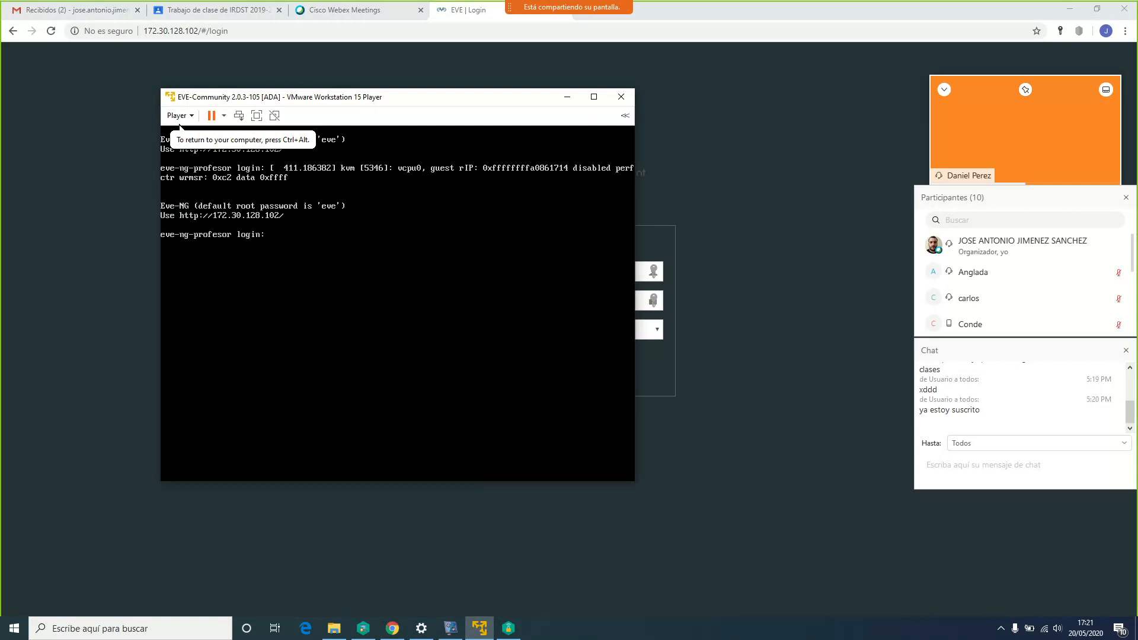
type("root")
key("Return")
key("Return")
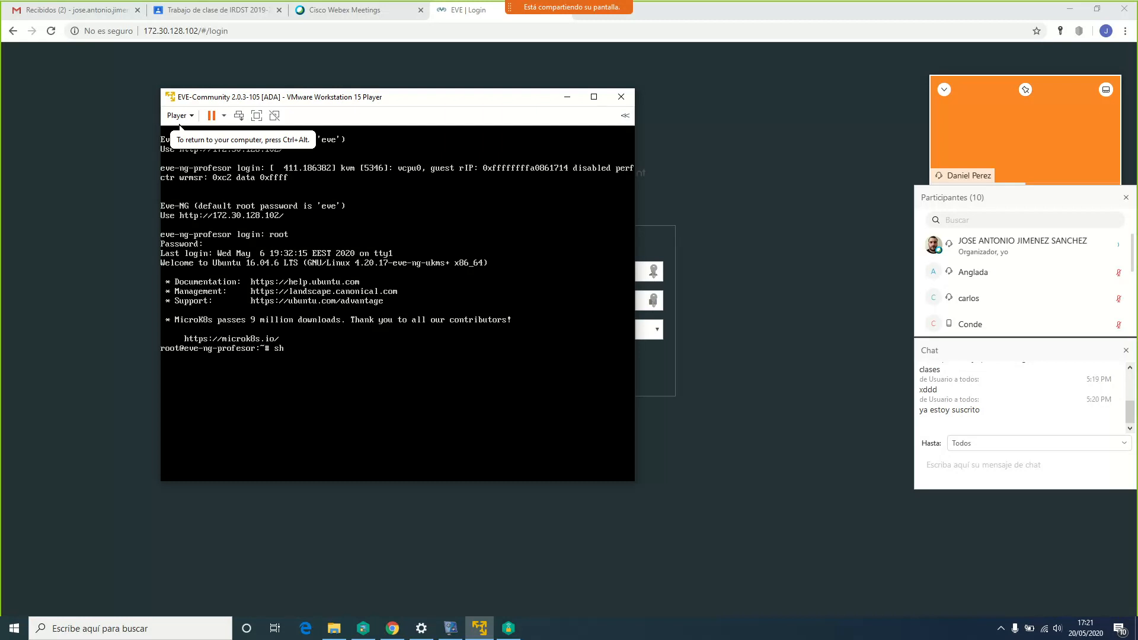
Shut down the EVE-NG VM with 'shutdown now' and acknowledge the Removable Devices notice
key("BackSpace")
key("BackSpace")
type("onw")
key("BackSpace")
key("BackSpace")
type("wn no")
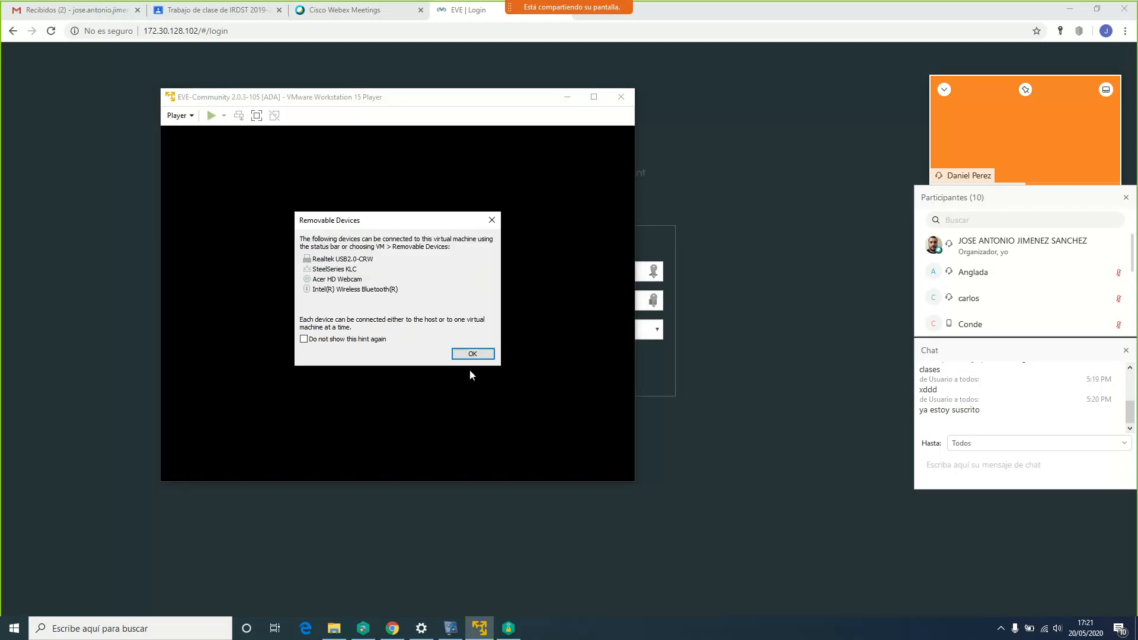
left_click(482, 354)
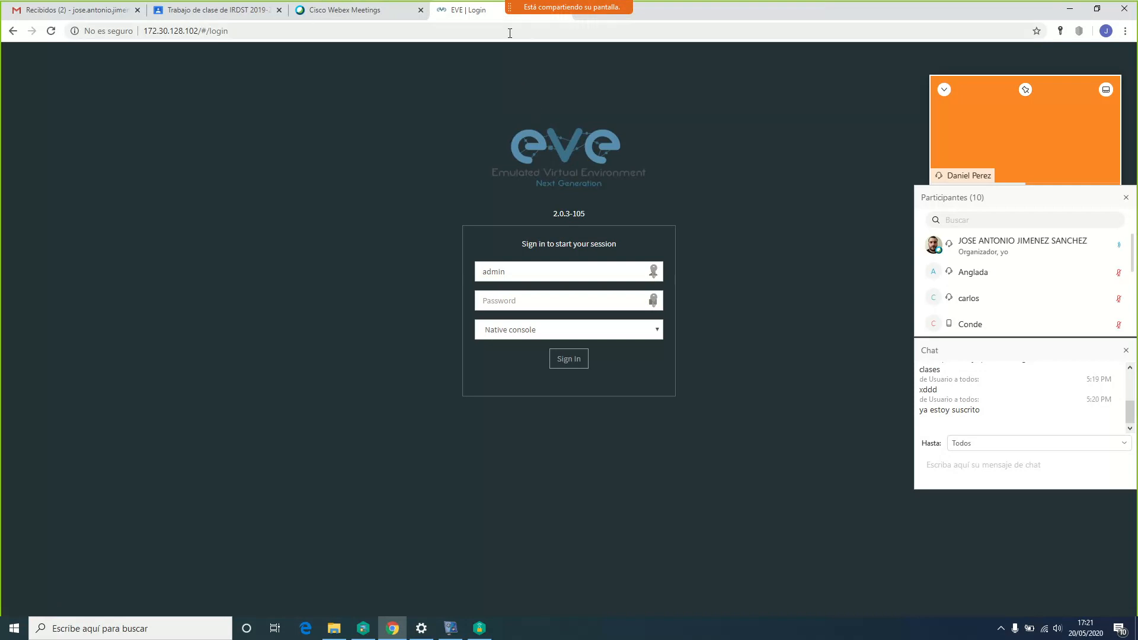
left_click(172, 628)
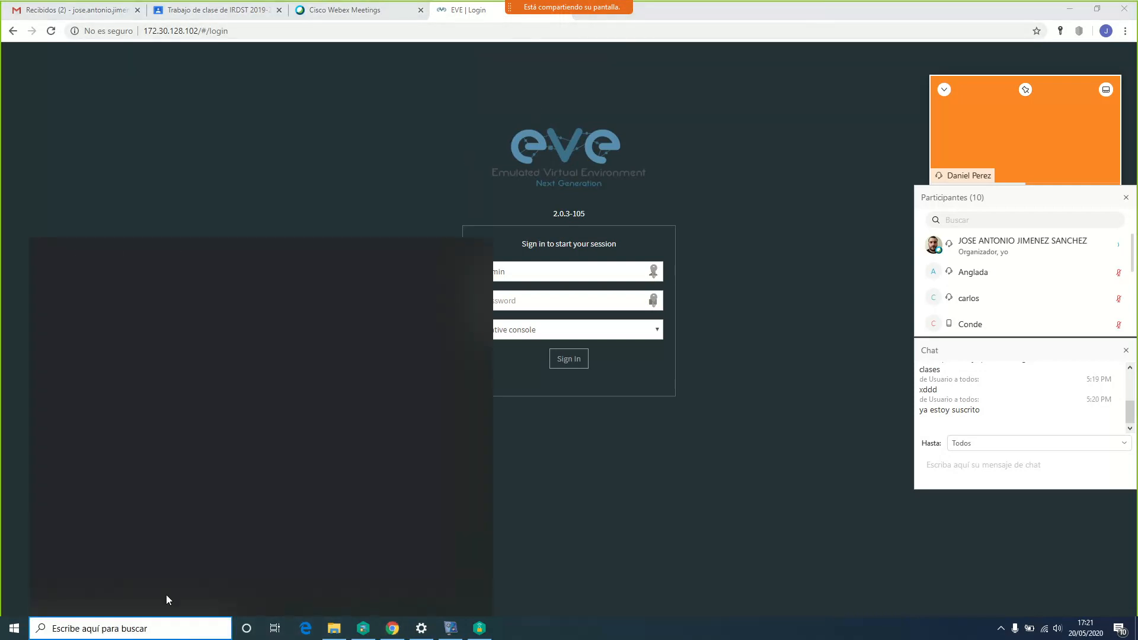
Relaunch VMware Workstation 15 Player via 'vmw' search and widen its window
type("vmw")
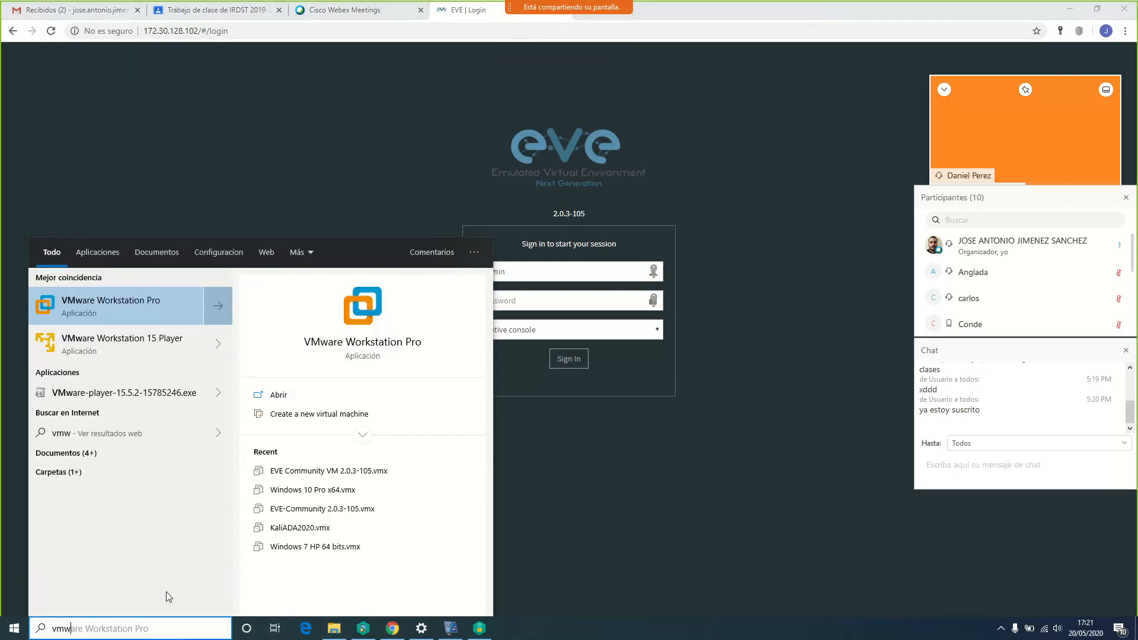
left_click(98, 354)
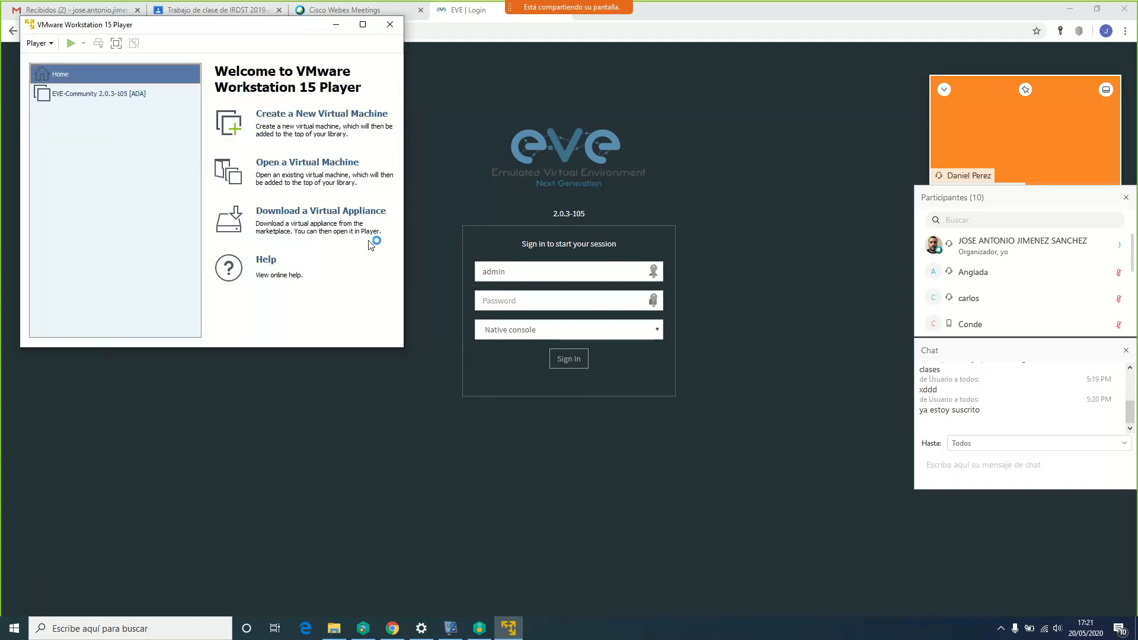
left_click_drag(407, 211, 601, 242)
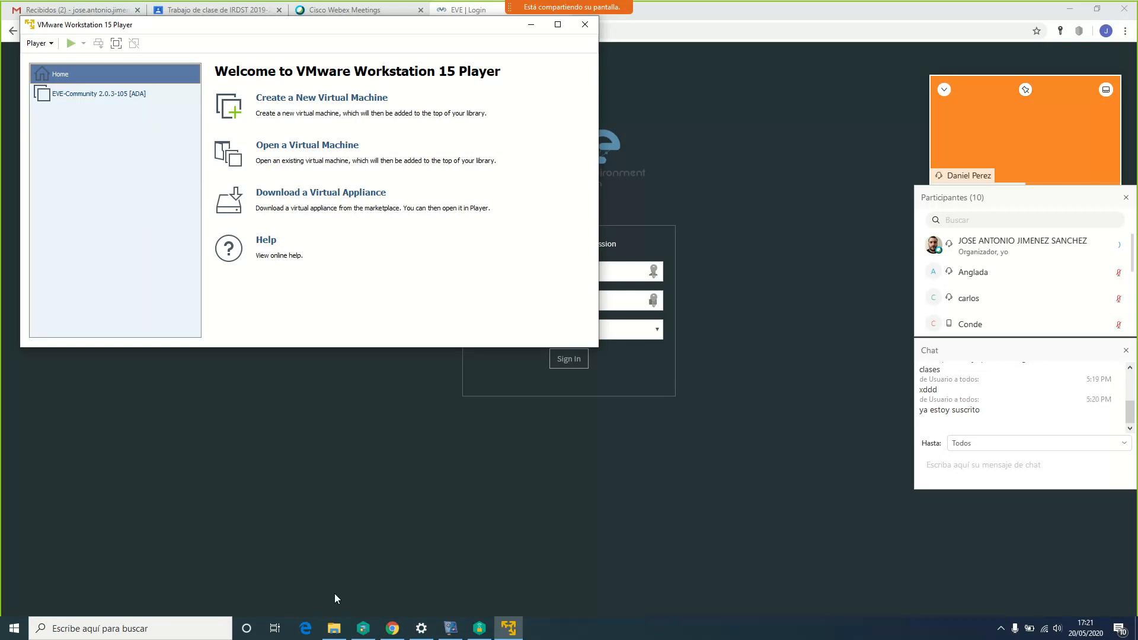
Show Chrome's Classroom 'Trabajo de clase' page, then bring File Explorer's Vídeos window forward
mouse_move(336, 631)
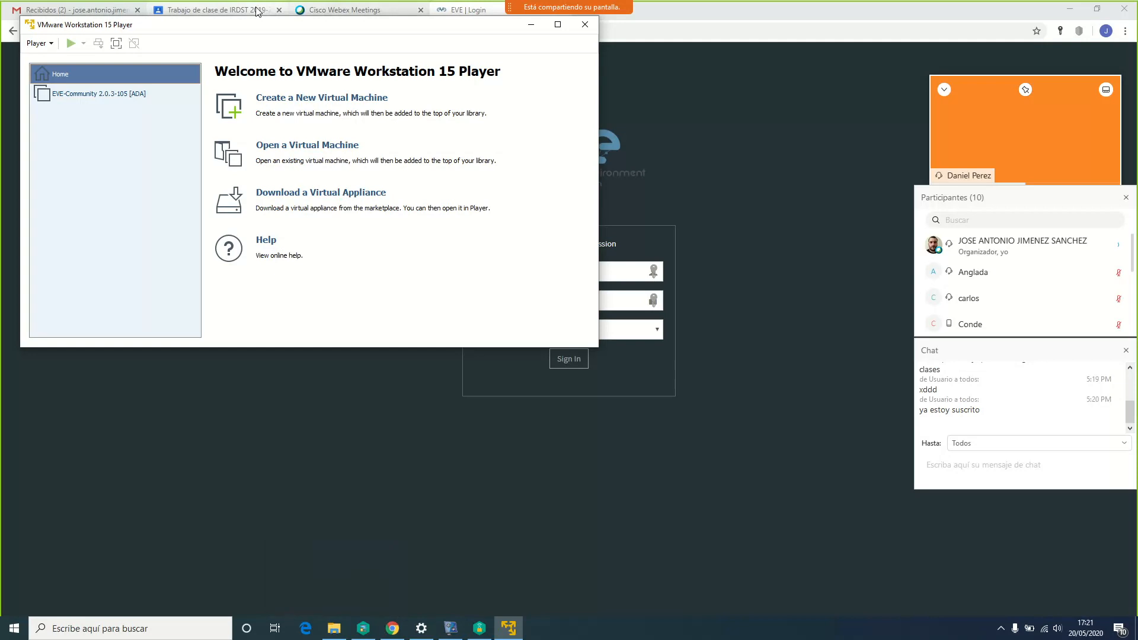
left_click(218, 10)
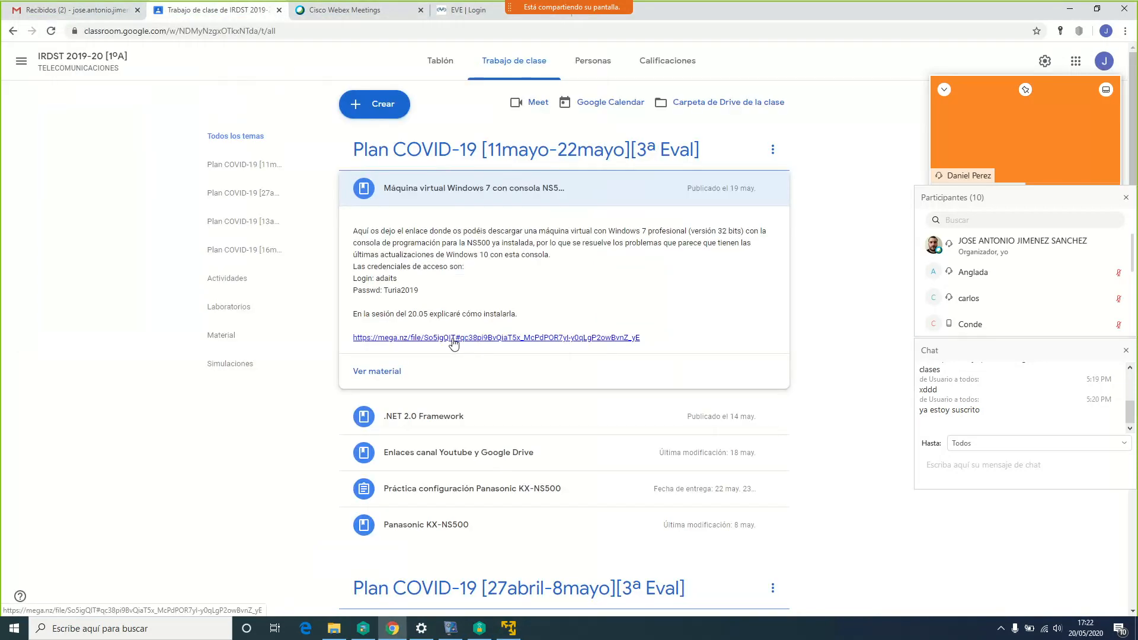
left_click(335, 630)
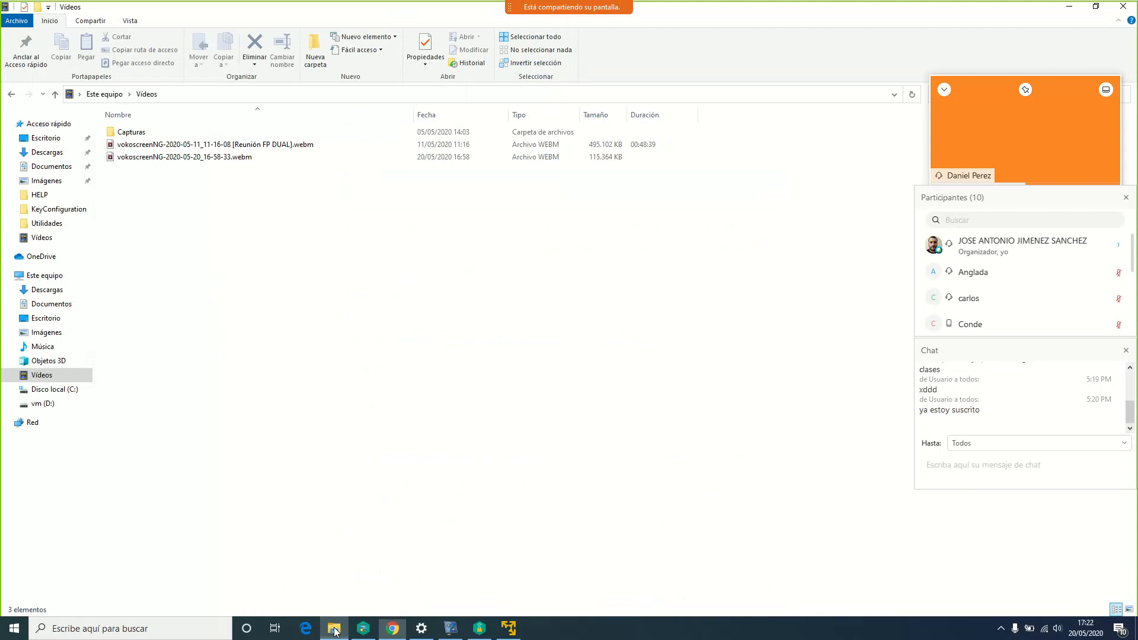
Open the vm (D:) drive and select the Windows 7 x86 ADA.ova file
left_click(43, 403)
left_click(160, 220)
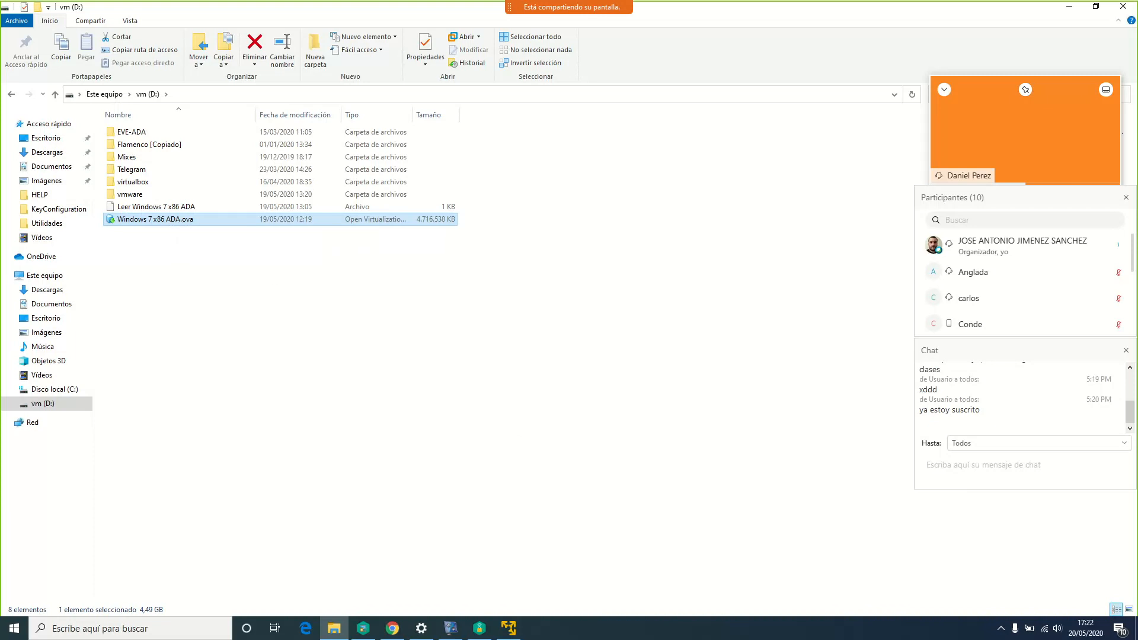
mouse_move(520, 636)
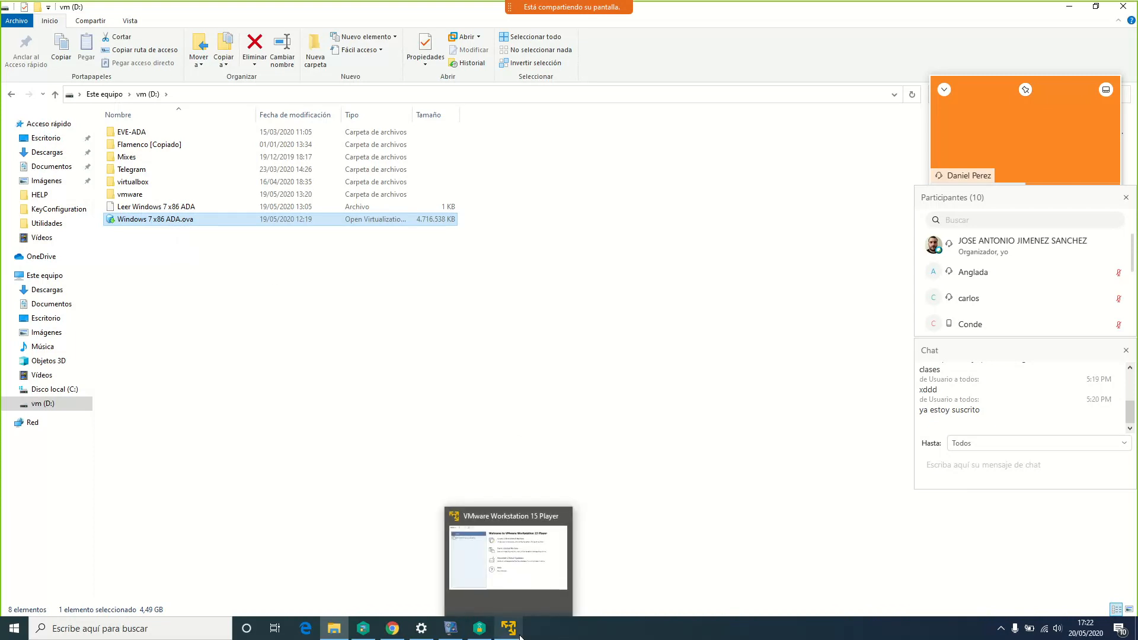
Open Windows 7 x86 ADA.ova for import through Player > File > Open
left_click(516, 634)
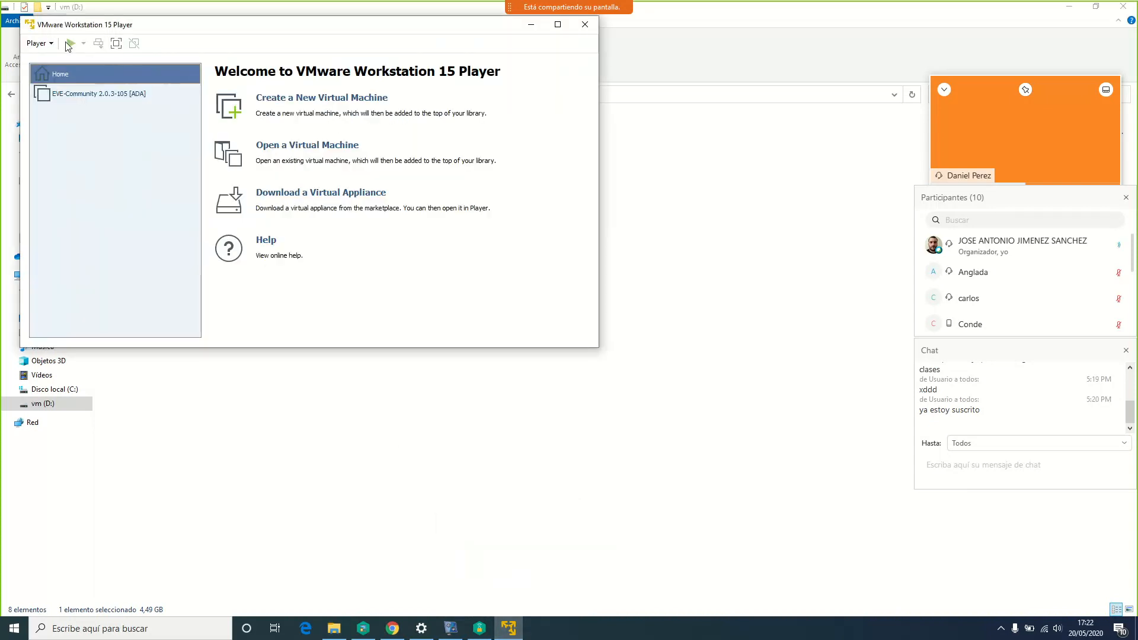
left_click(51, 46)
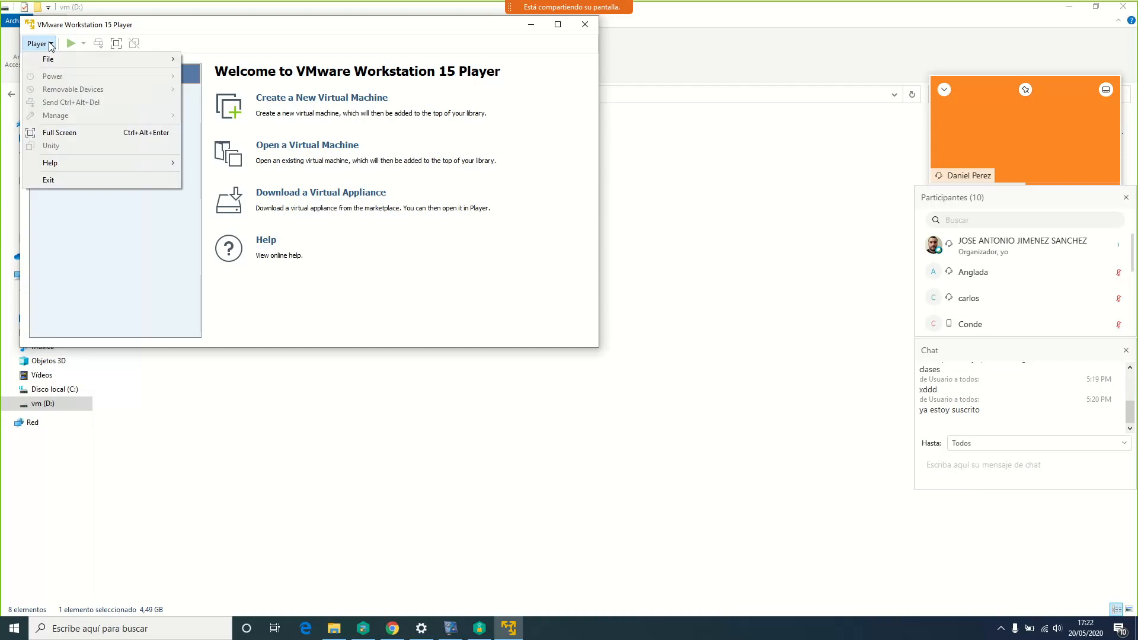
mouse_move(59, 62)
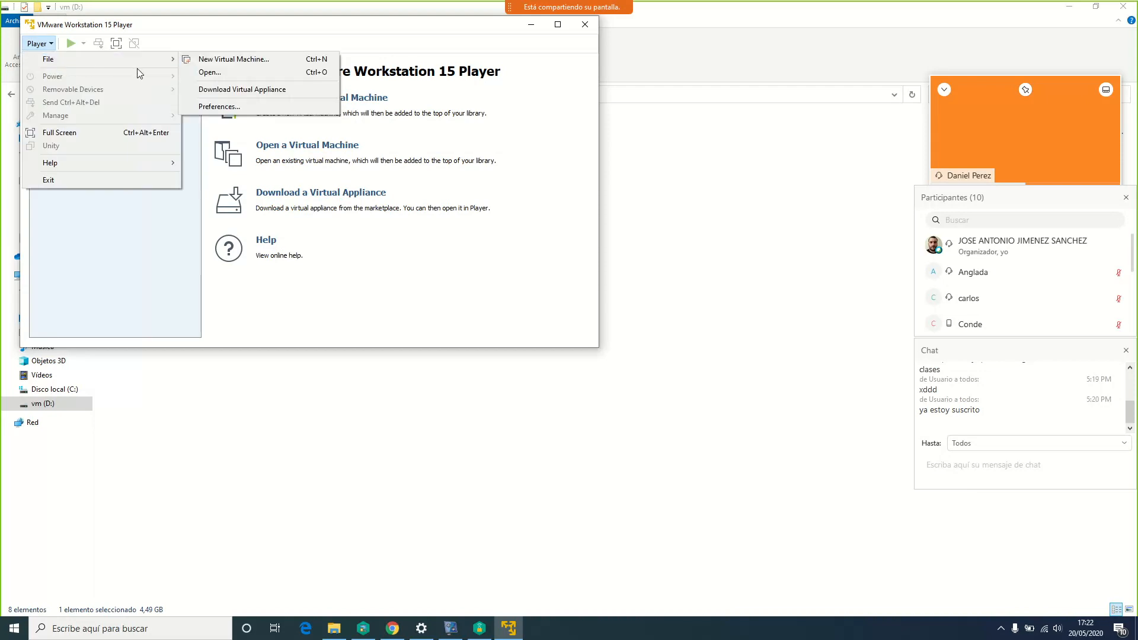
left_click(223, 74)
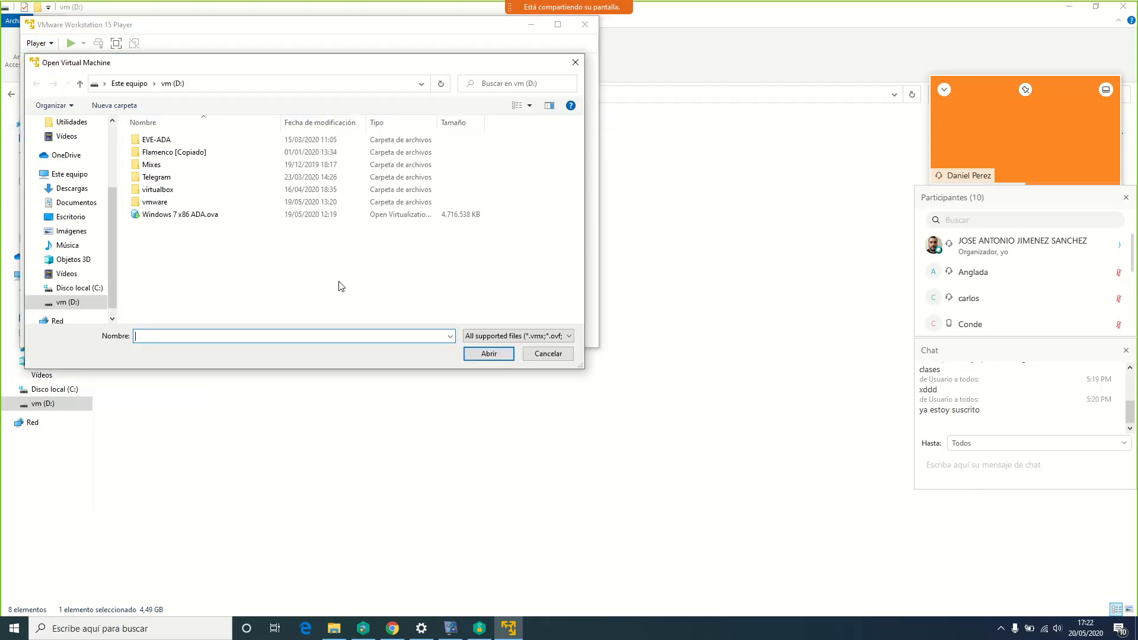
left_click(183, 215)
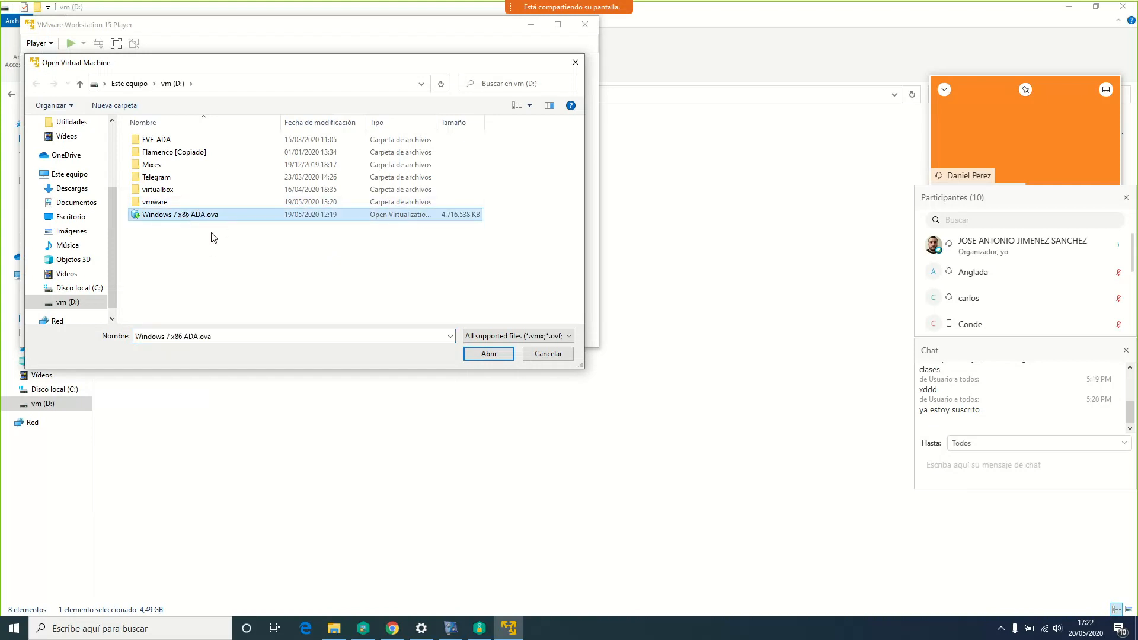
left_click(495, 354)
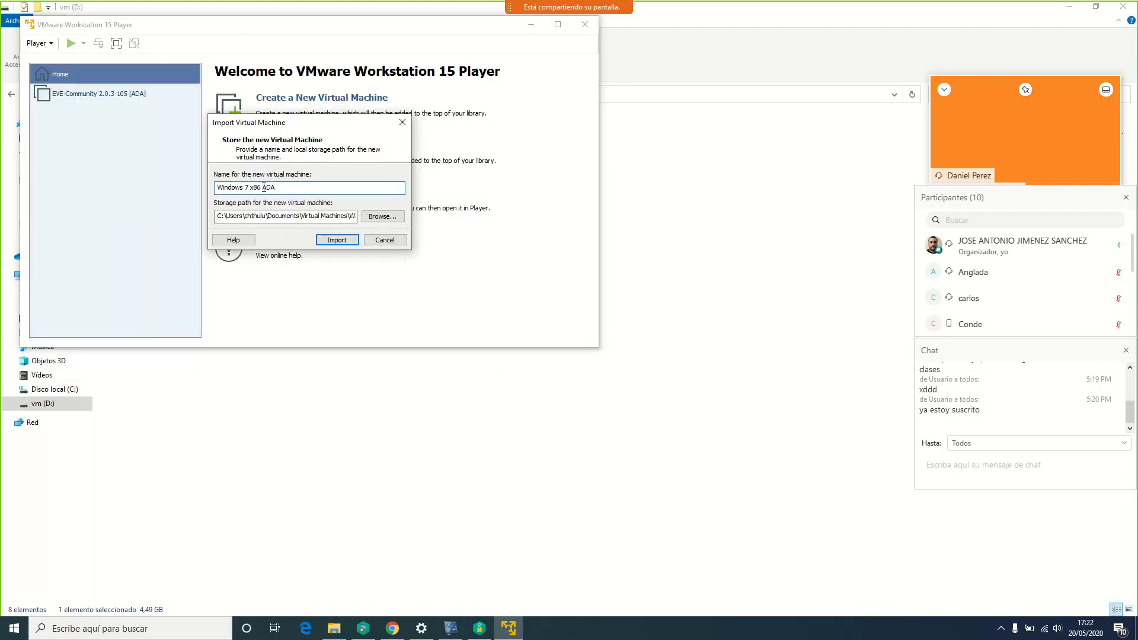
Review the proposed name 'Windows 7 x86 ADA' and its full storage path
left_click_drag(284, 188, 199, 183)
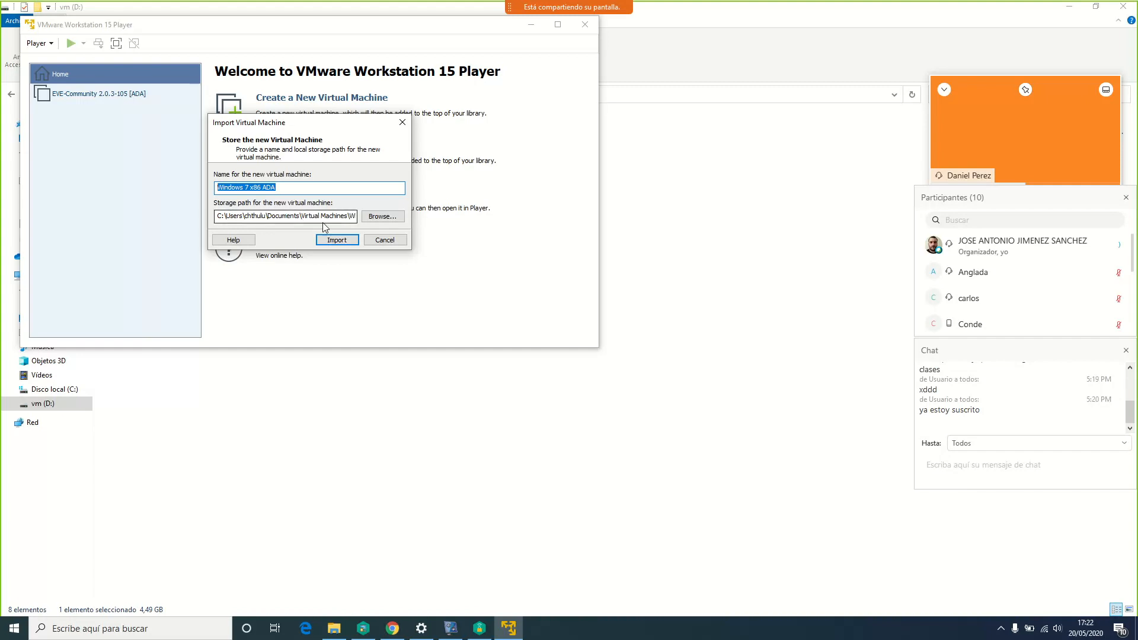
left_click_drag(300, 216, 353, 217)
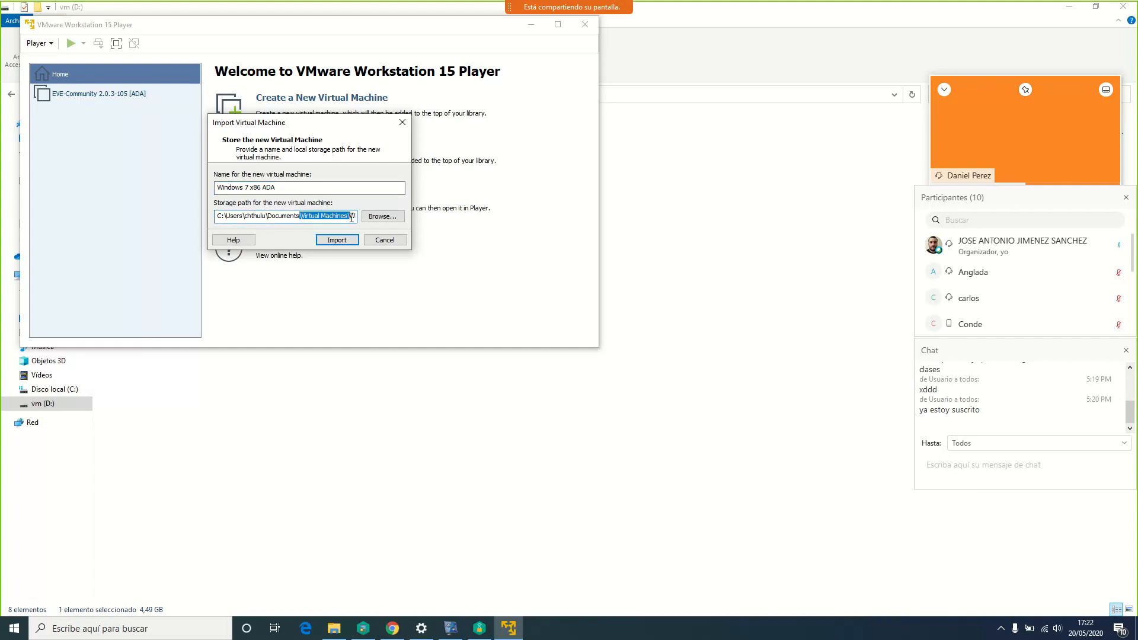
key("Right")
key("Right")
key("Right")
key("Right")
key("Right")
key("Right")
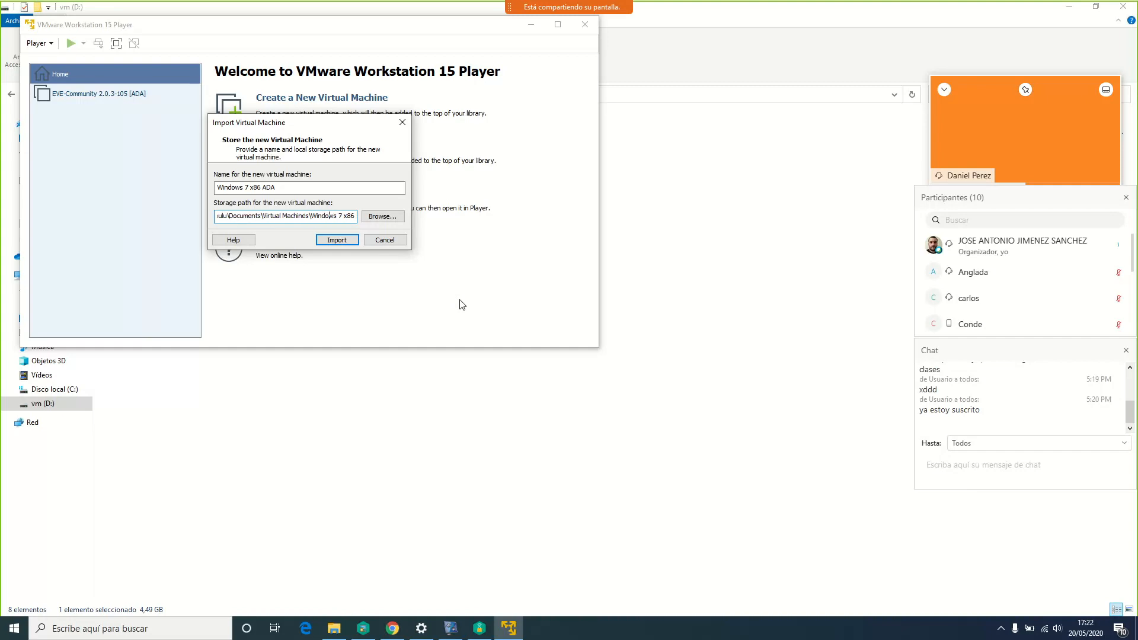
key("End")
Import Windows 7 x86 ADA, retrying with relaxed OVF compliance checks after the first failure
left_click(336, 240)
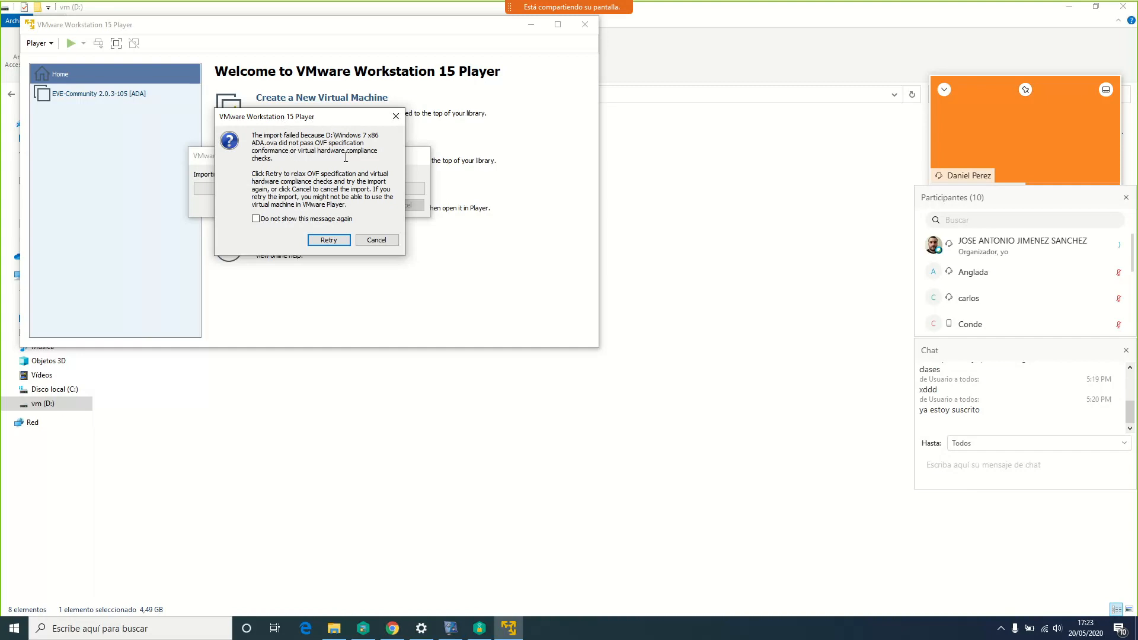
left_click_drag(314, 125, 328, 116)
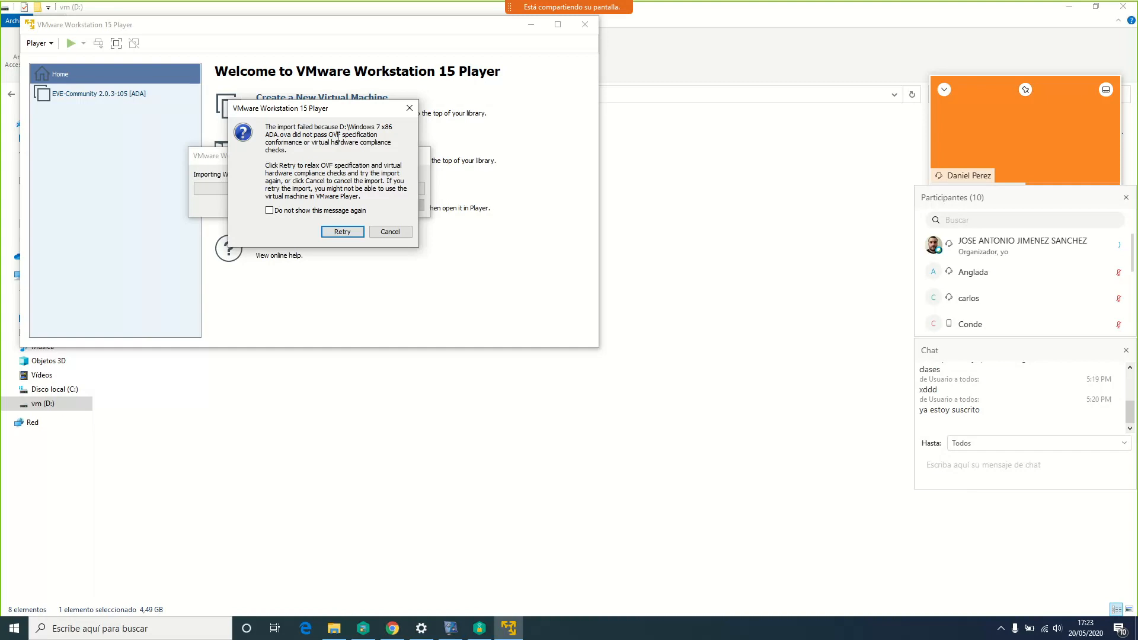
left_click(342, 231)
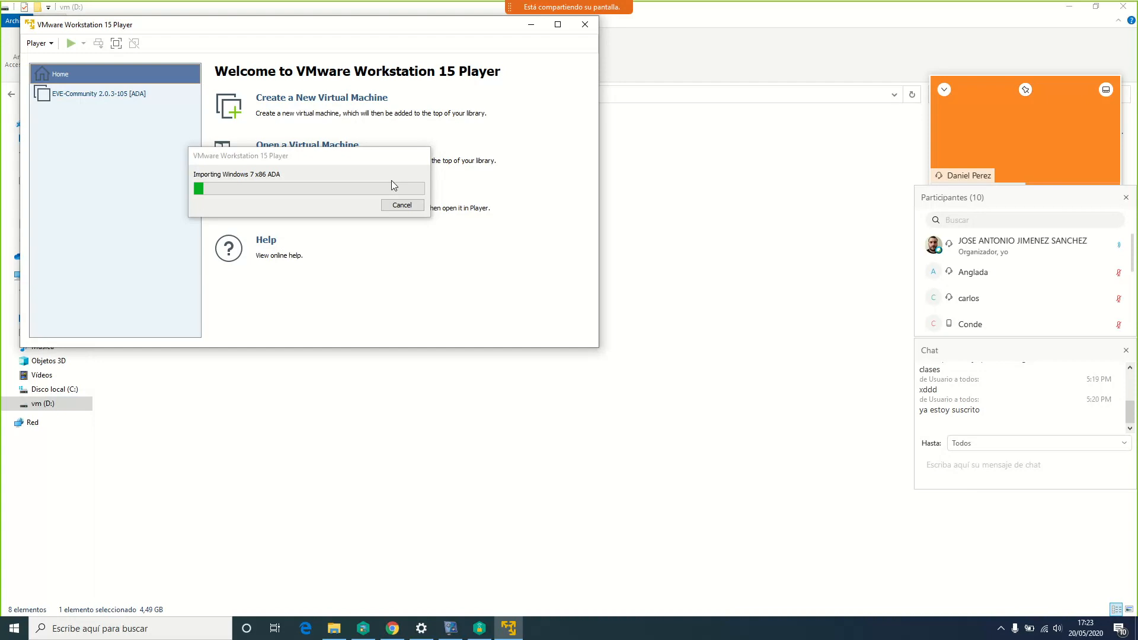
left_click_drag(301, 159, 380, 144)
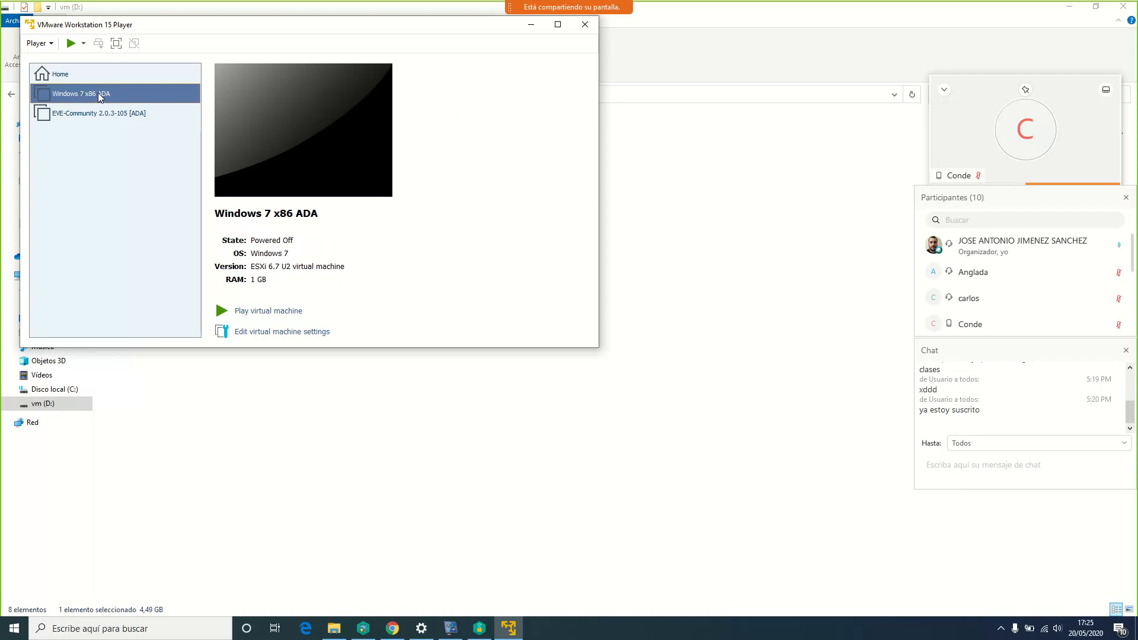
left_click(296, 333)
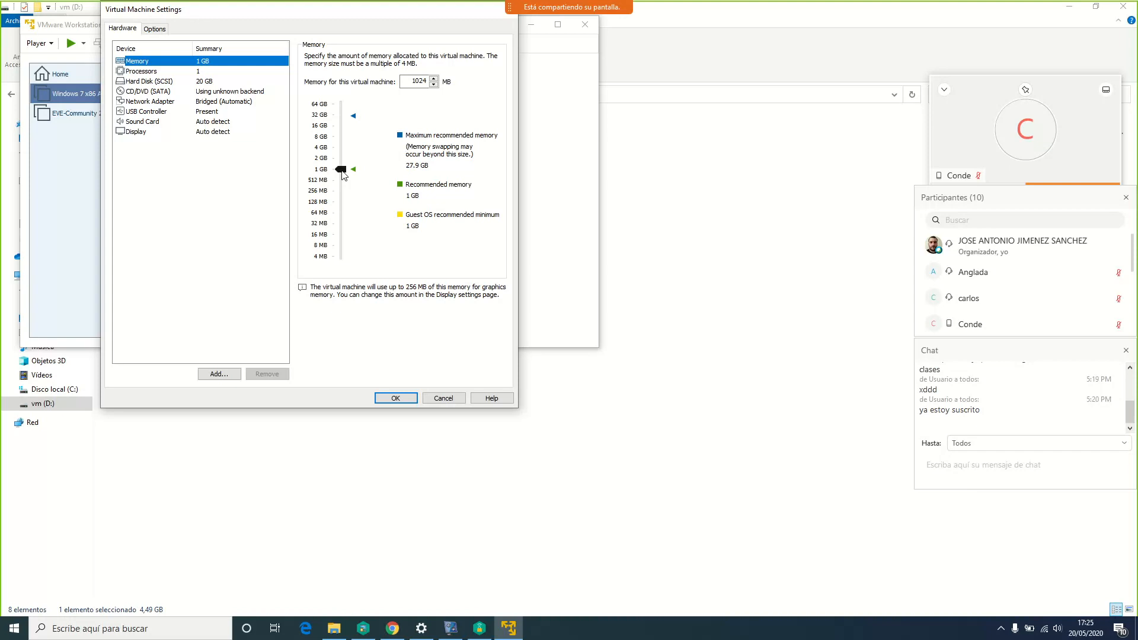
left_click(211, 83)
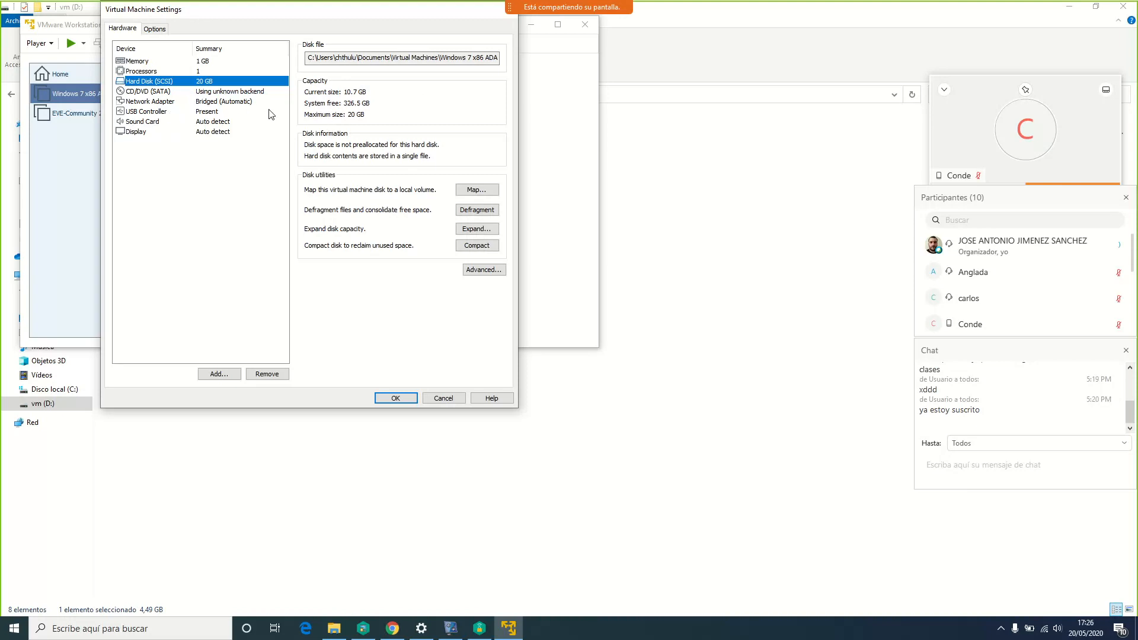
left_click(247, 104)
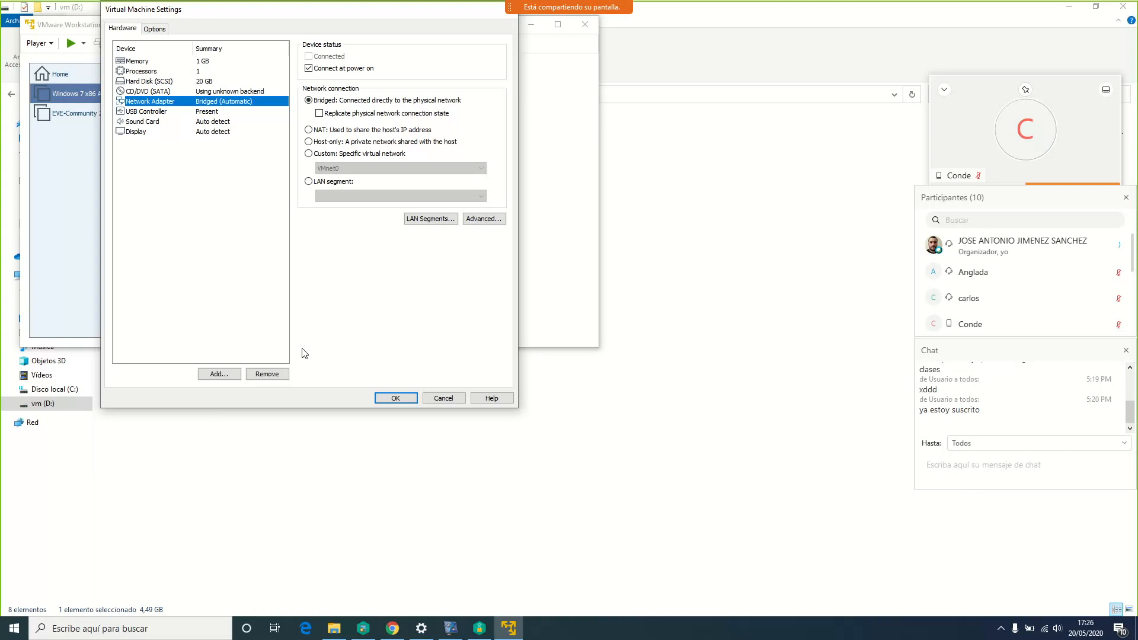
left_click(401, 402)
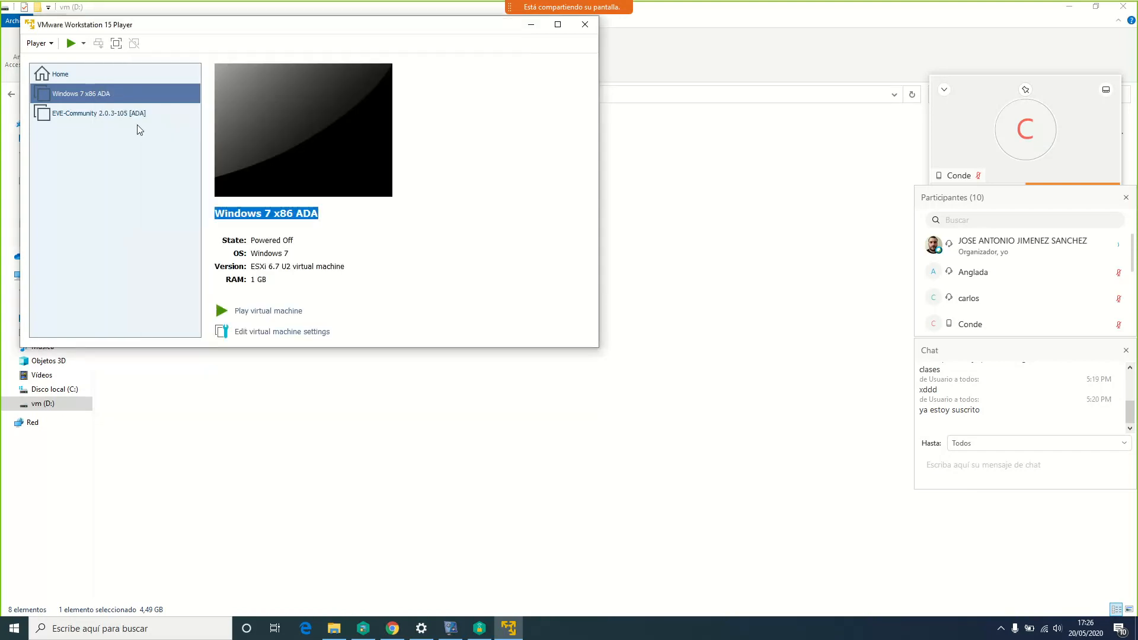
Power on Windows 7 x86 ADA and reposition the Player window while it boots
left_click(71, 43)
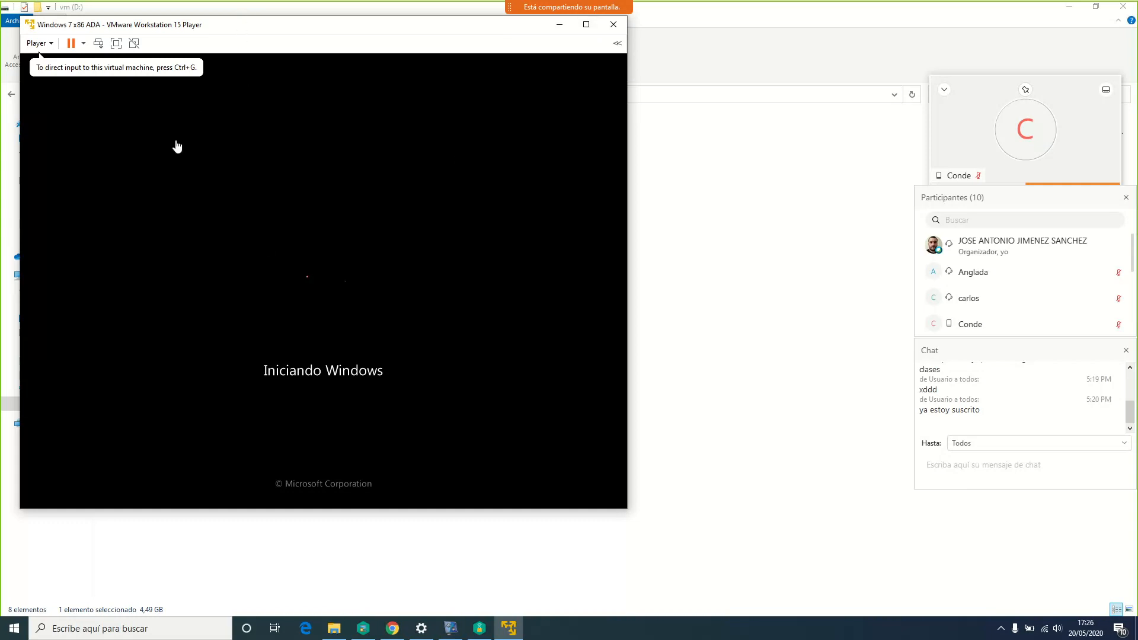
left_click_drag(240, 35, 291, 55)
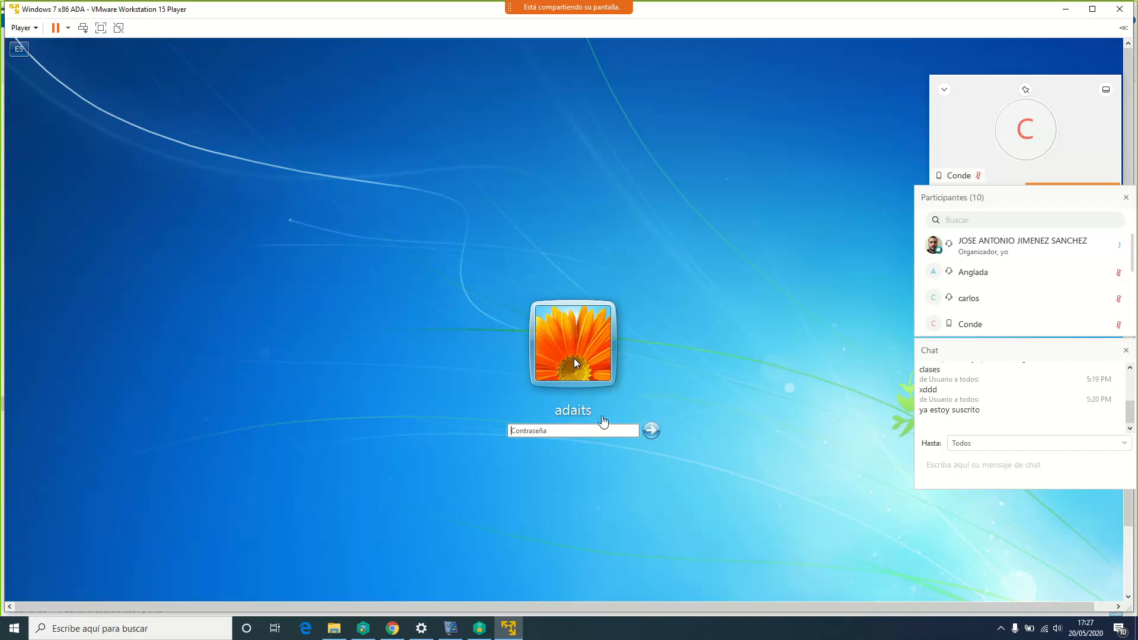
Submit the Windows 7 logon, then accept VMware Tools' log-off to apply the new screen size
left_click(578, 430)
left_click(565, 431)
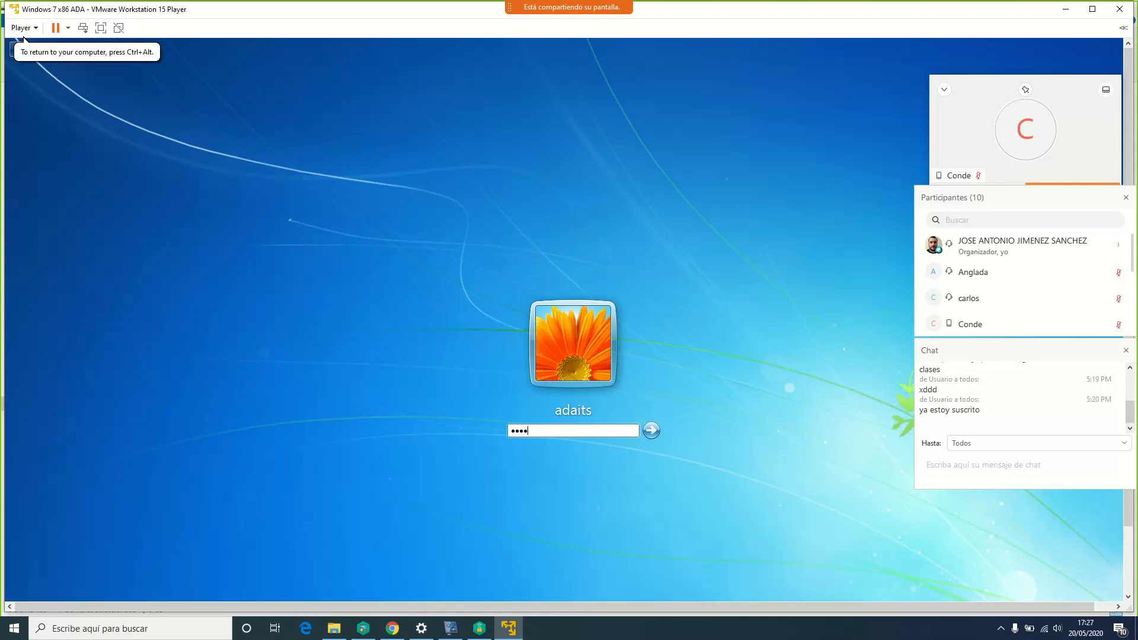
key("Return")
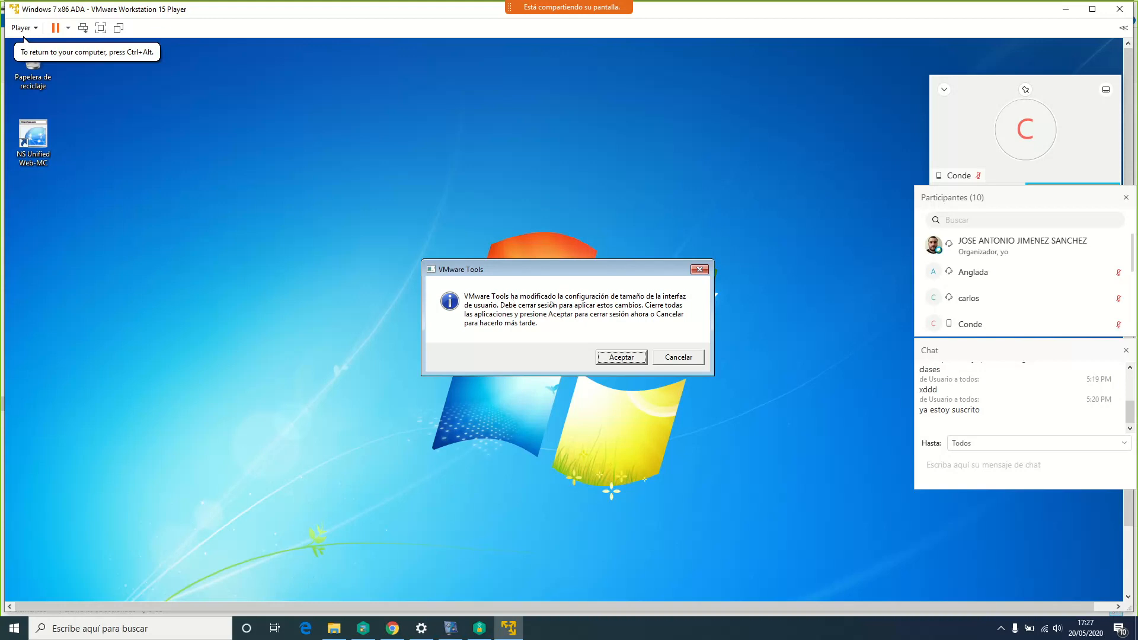
left_click(619, 356)
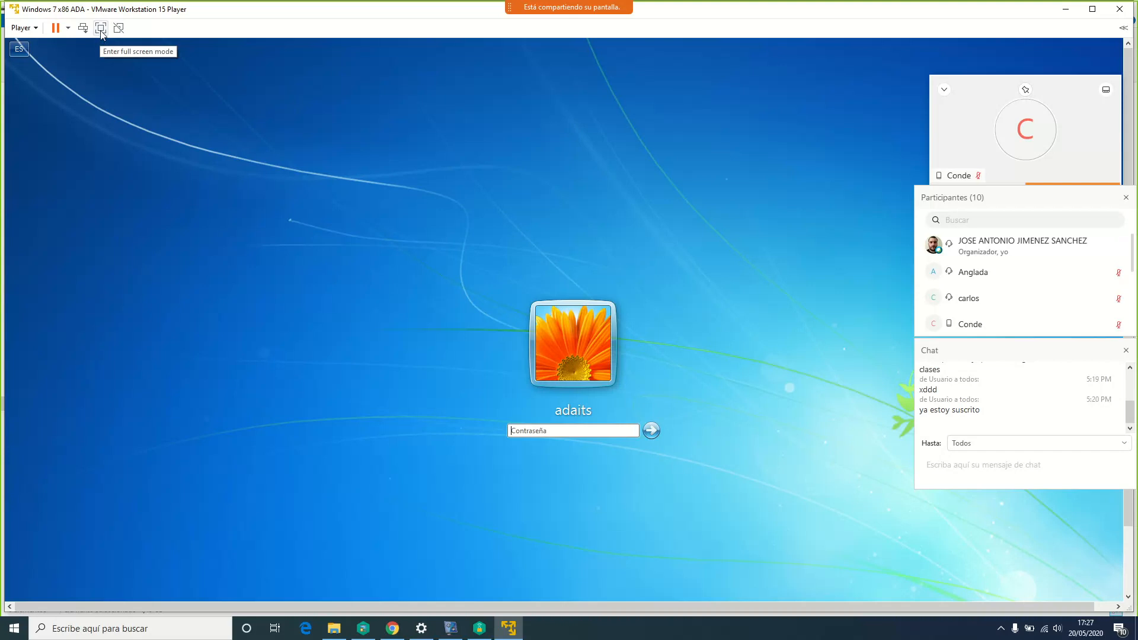
Switch the VM to full screen and sign into Windows 7 with the account password
left_click(101, 29)
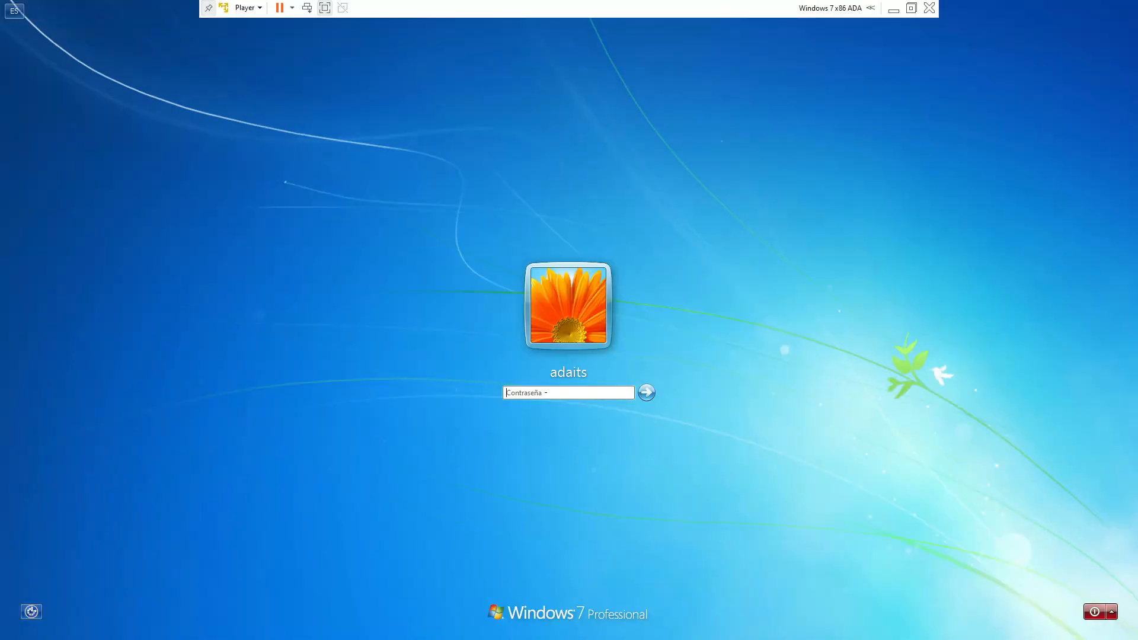
type("•••••••••")
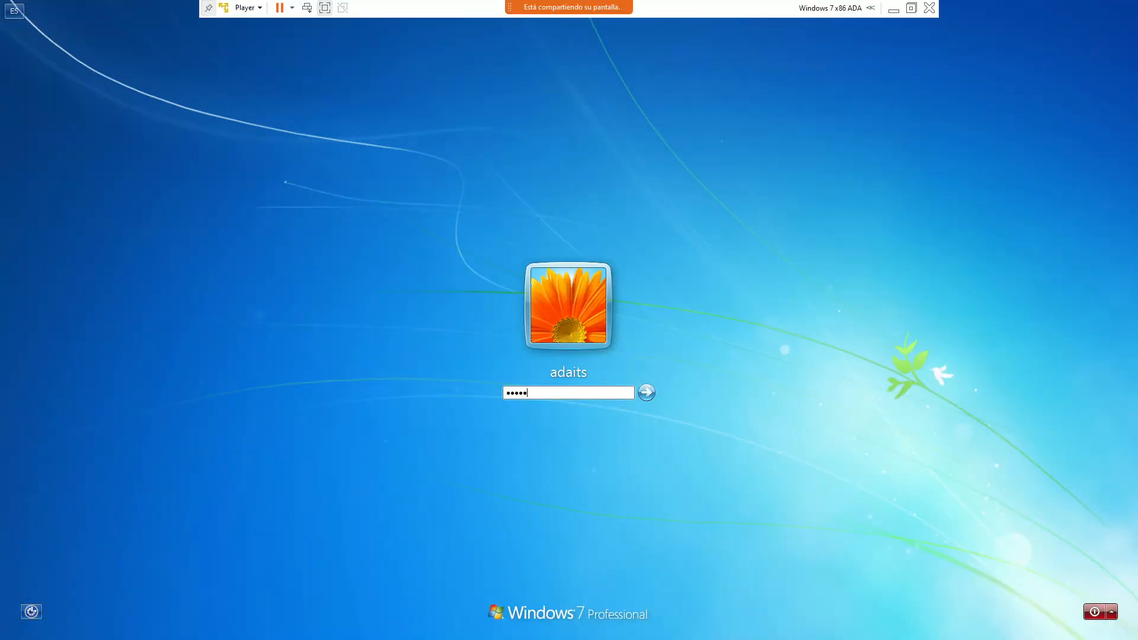
key("Return")
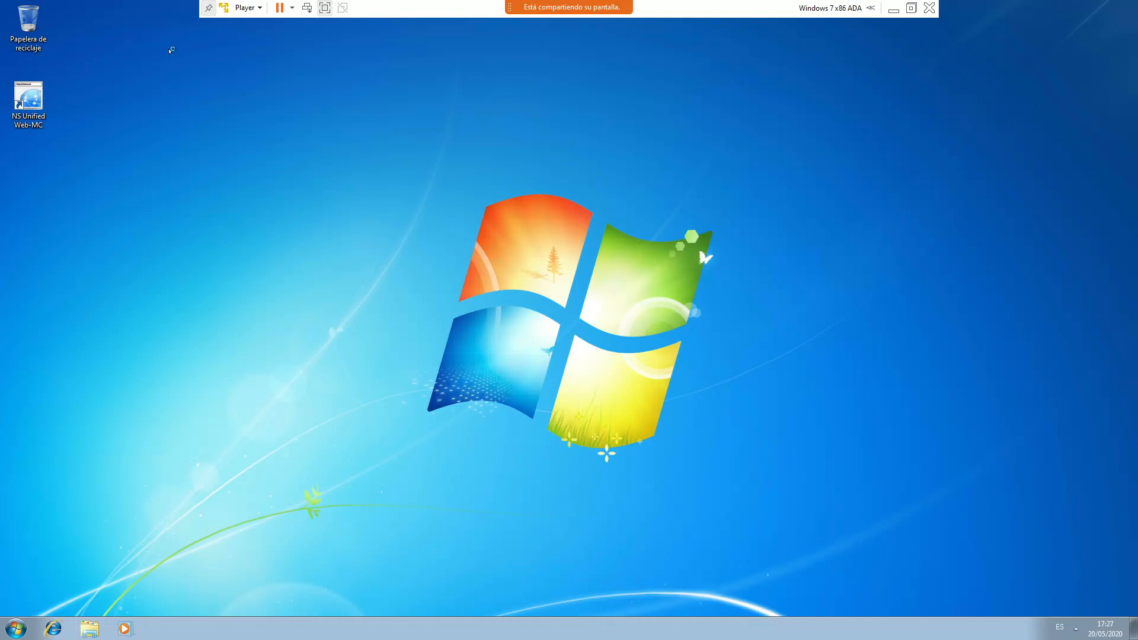
mouse_move(797, 6)
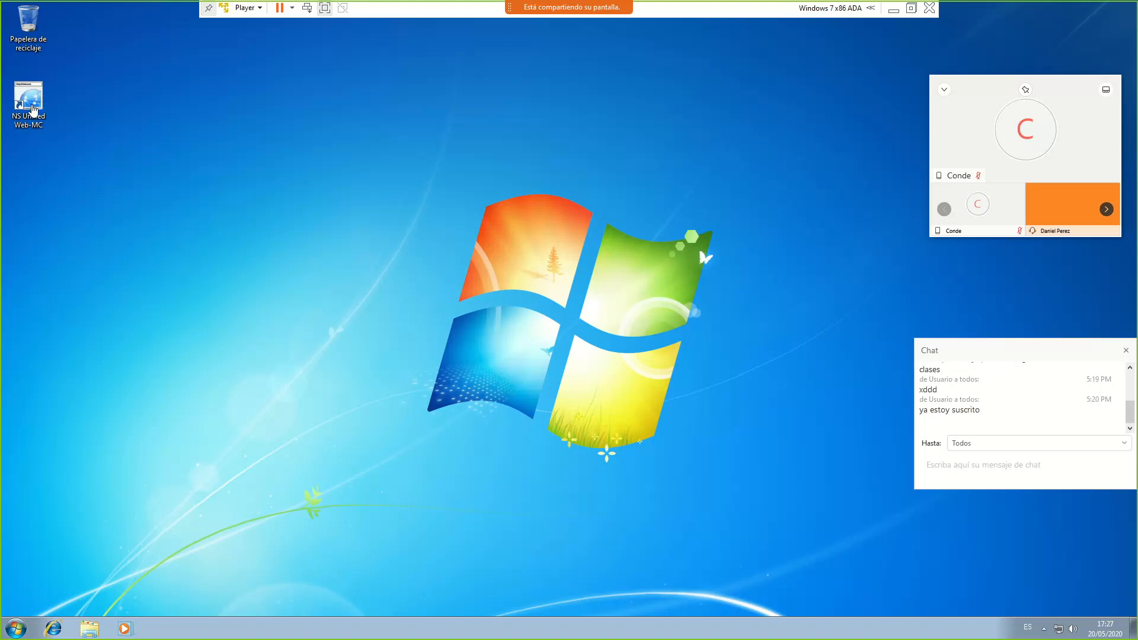
Launch NS Unified Web-MC, then open and cancel the new and existing offline configuration dialogs
left_click(32, 106)
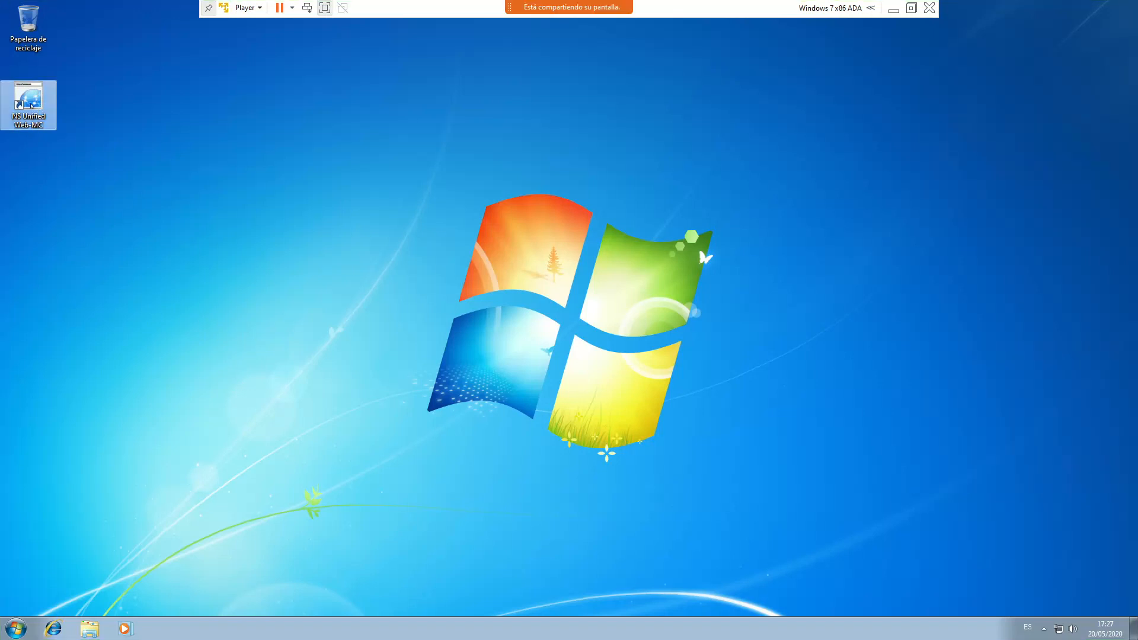
double_click(28, 106)
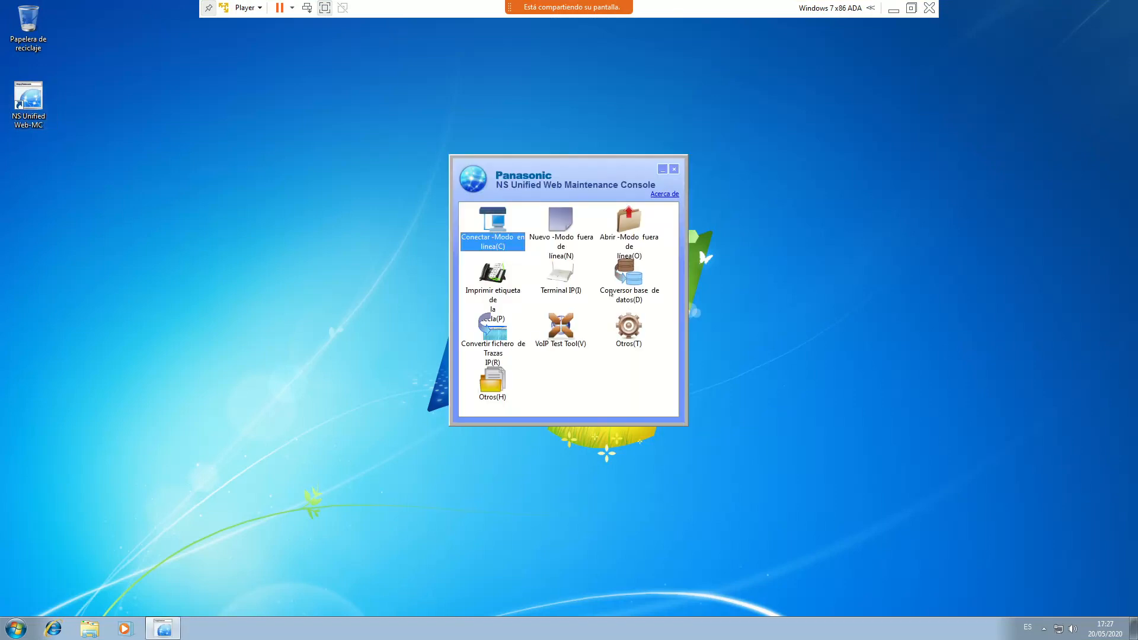
left_click_drag(557, 164, 532, 173)
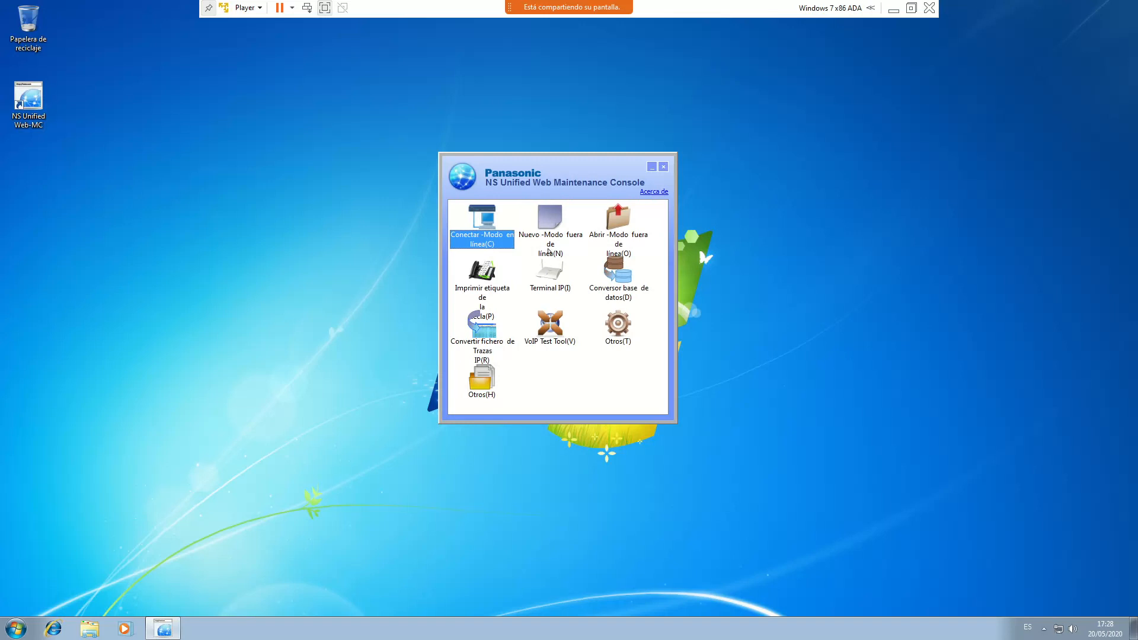
double_click(551, 240)
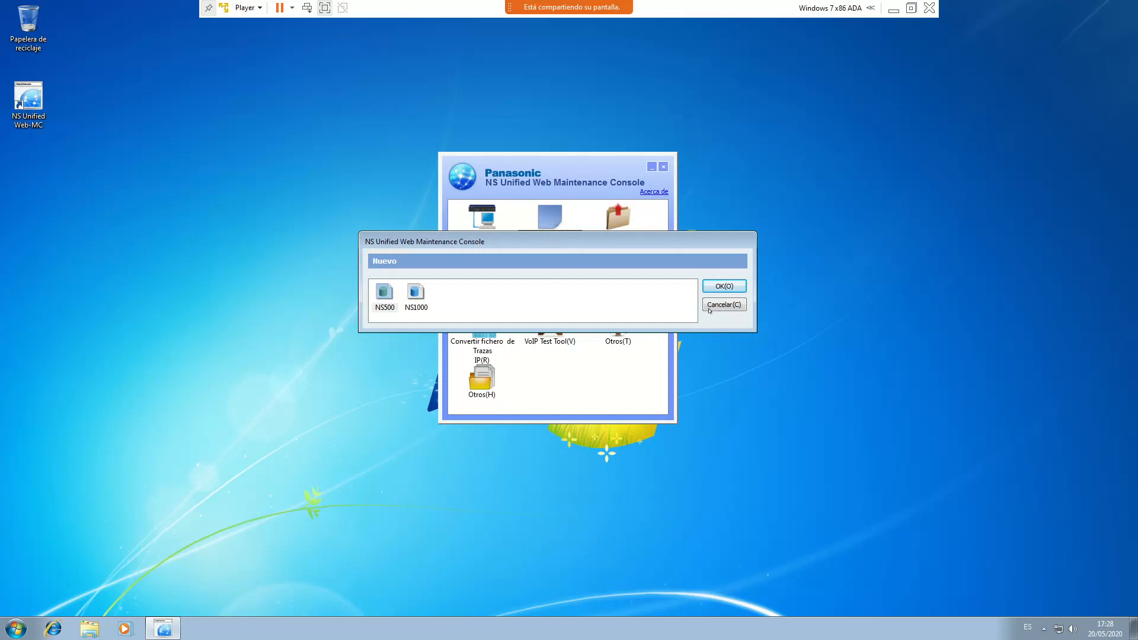
left_click(710, 308)
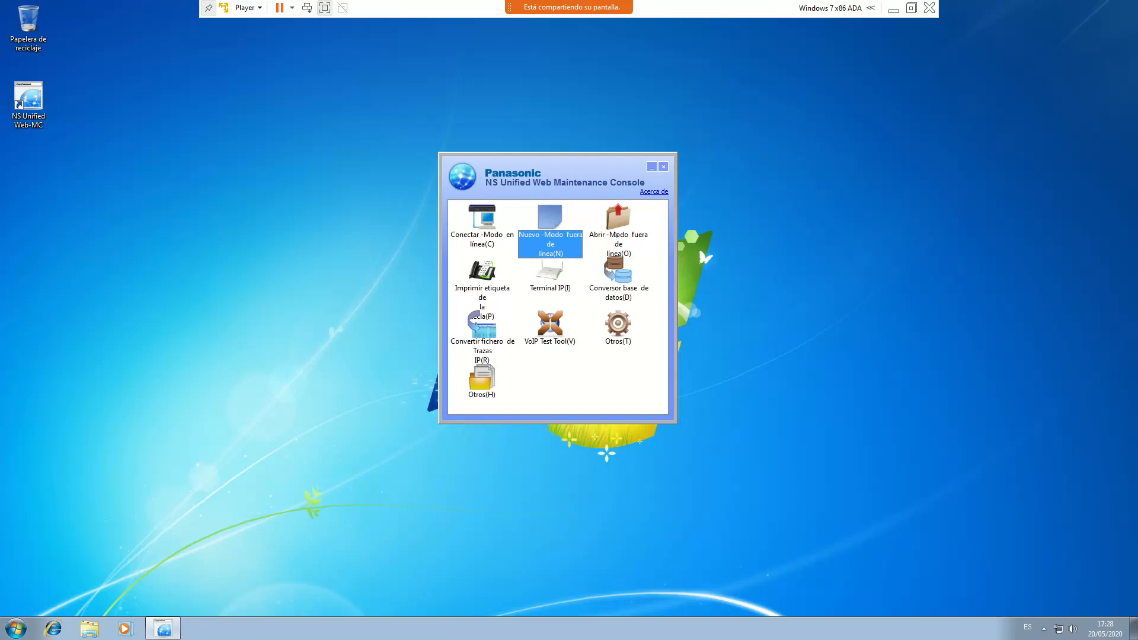
left_click(619, 222)
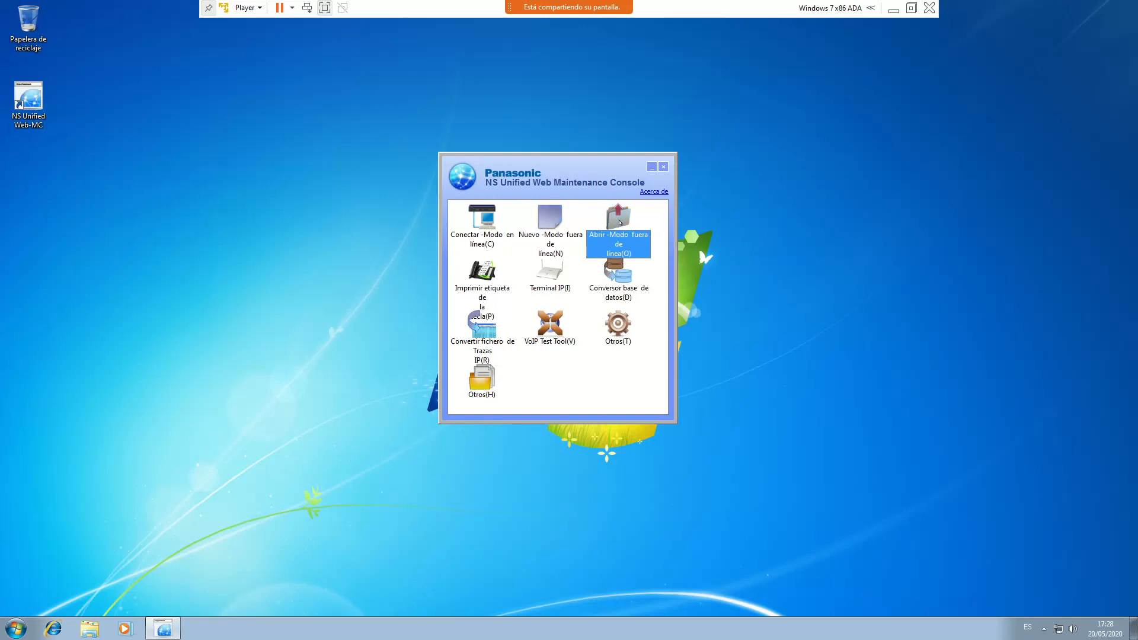
double_click(619, 223)
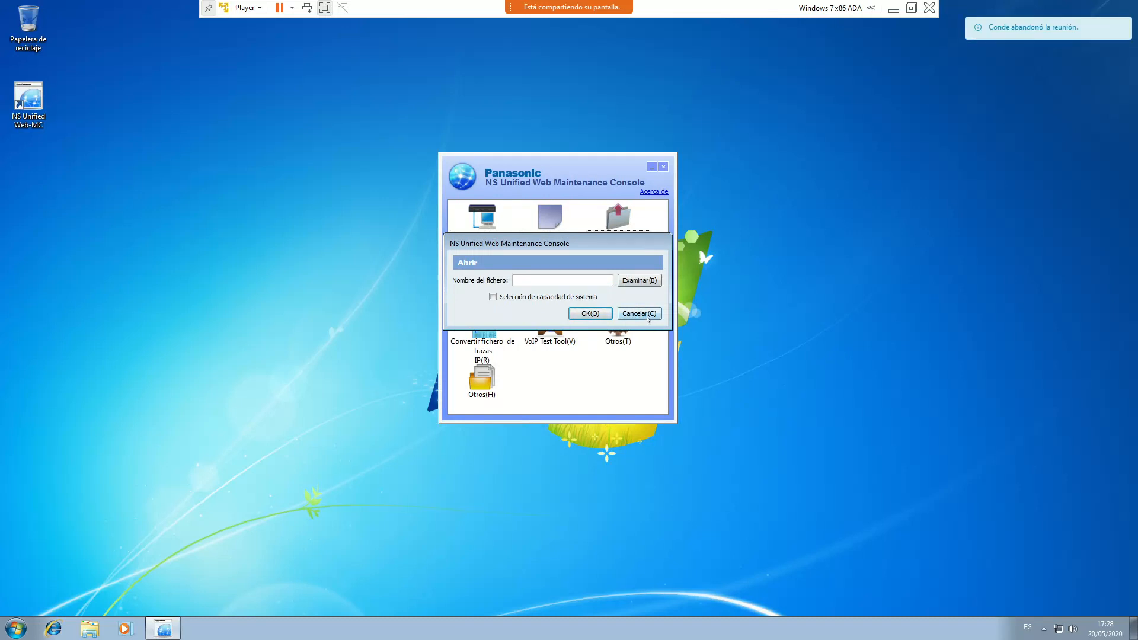
left_click(643, 314)
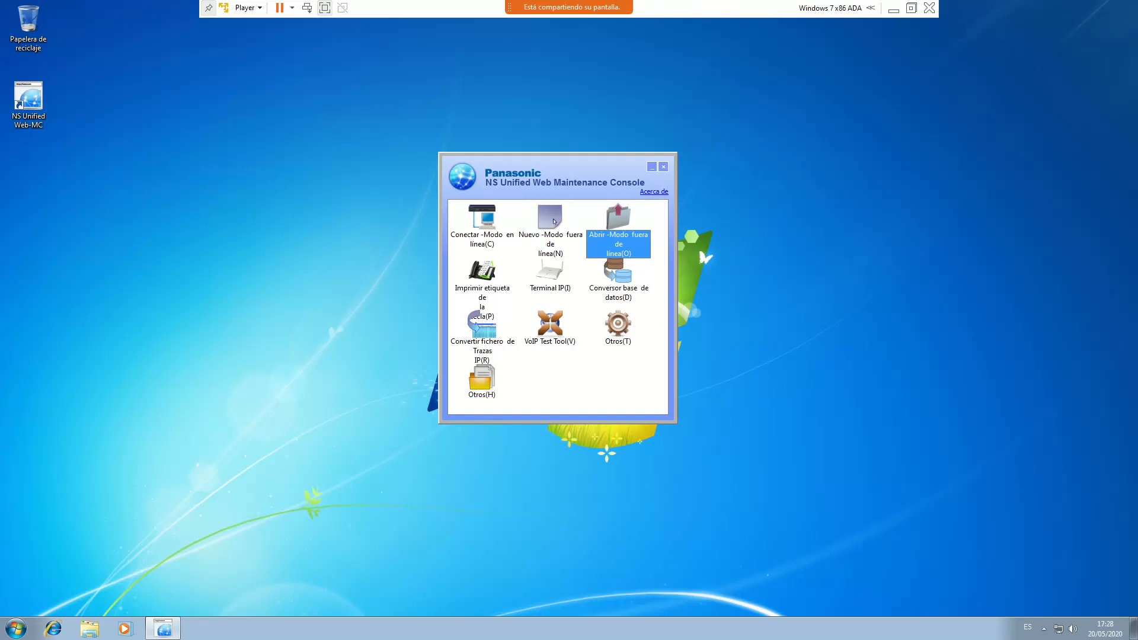
Create a new offline configuration for the NS500 system model
double_click(549, 225)
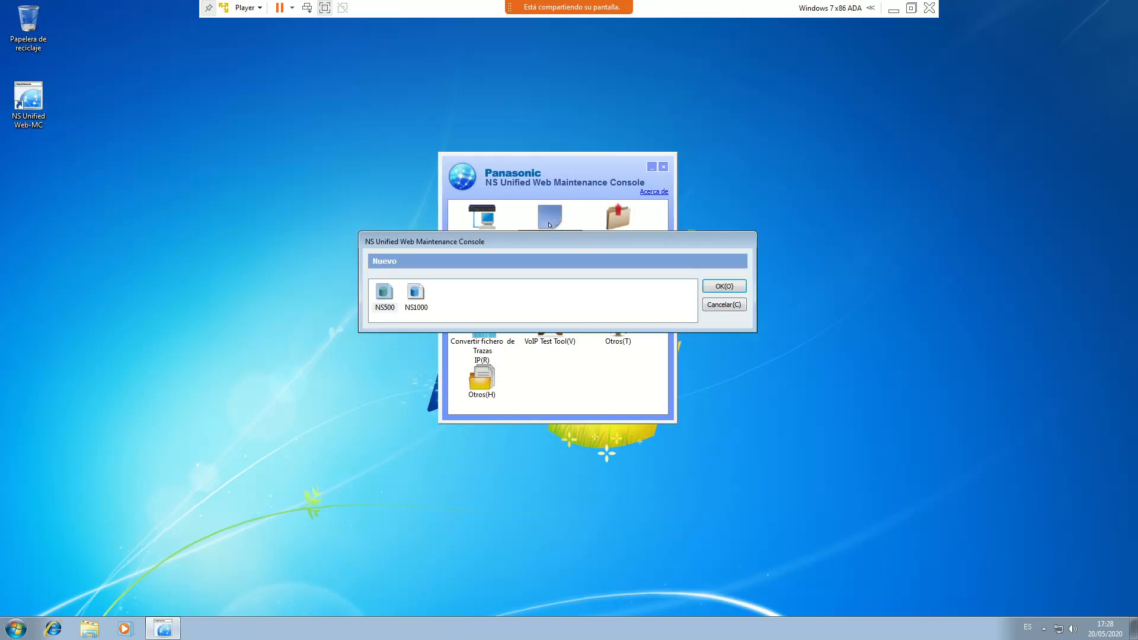
left_click(381, 304)
left_click(718, 288)
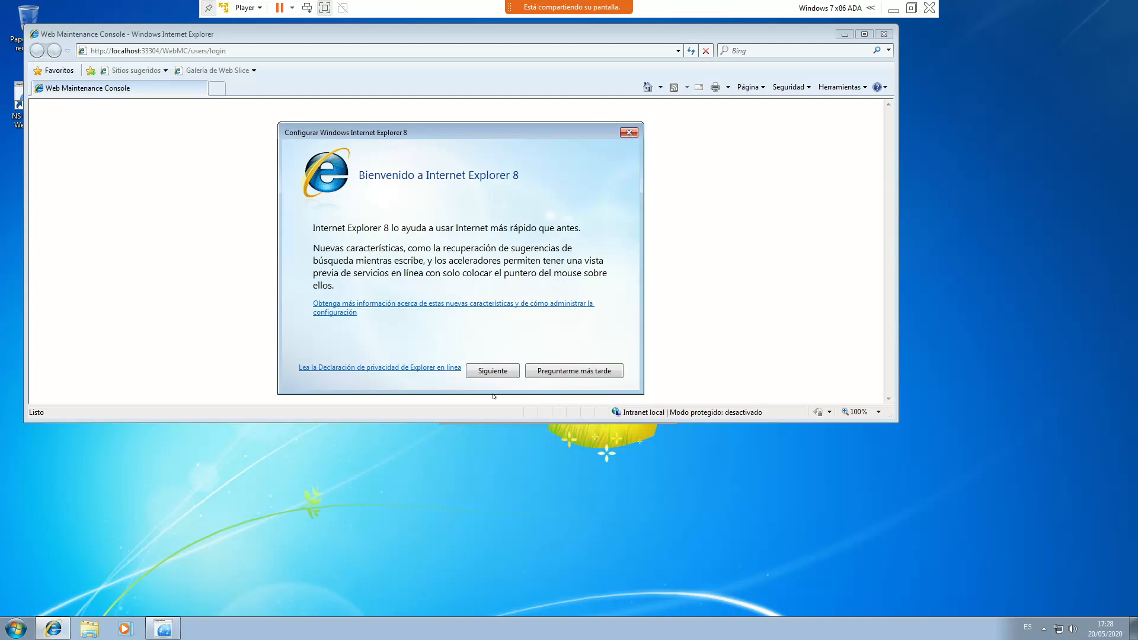
Choose 'Preguntarme más tarde' on the IE8 welcome dialog and enlarge the browser window
left_click(628, 134)
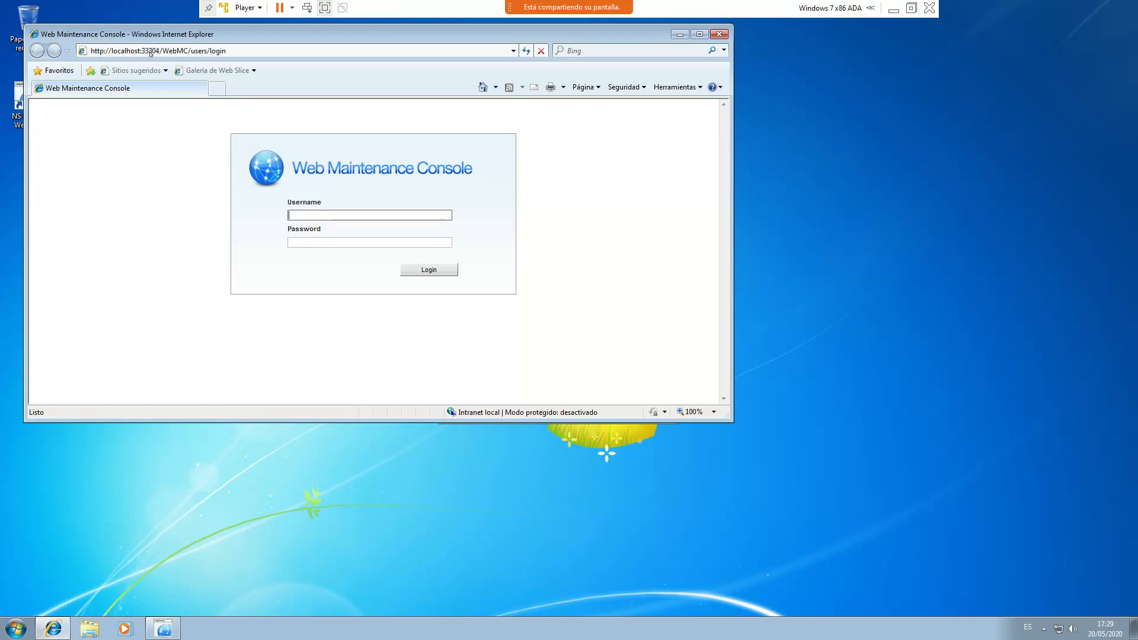
left_click_drag(727, 416, 999, 516)
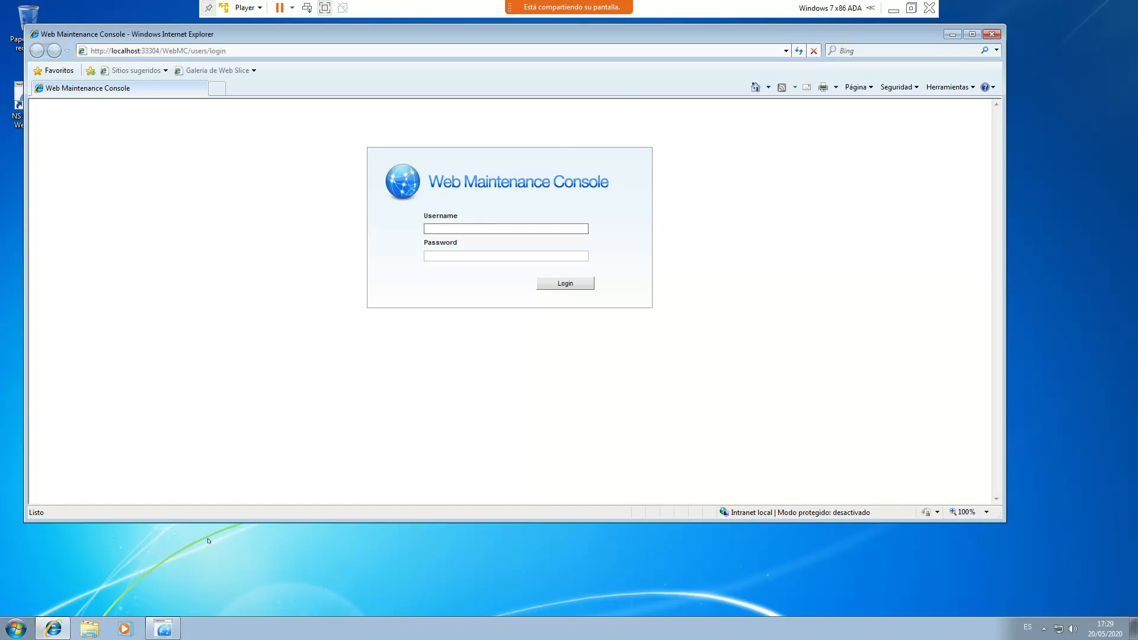
Show the meeting chat and video panels and nudge the chat panel slightly right
mouse_move(663, 14)
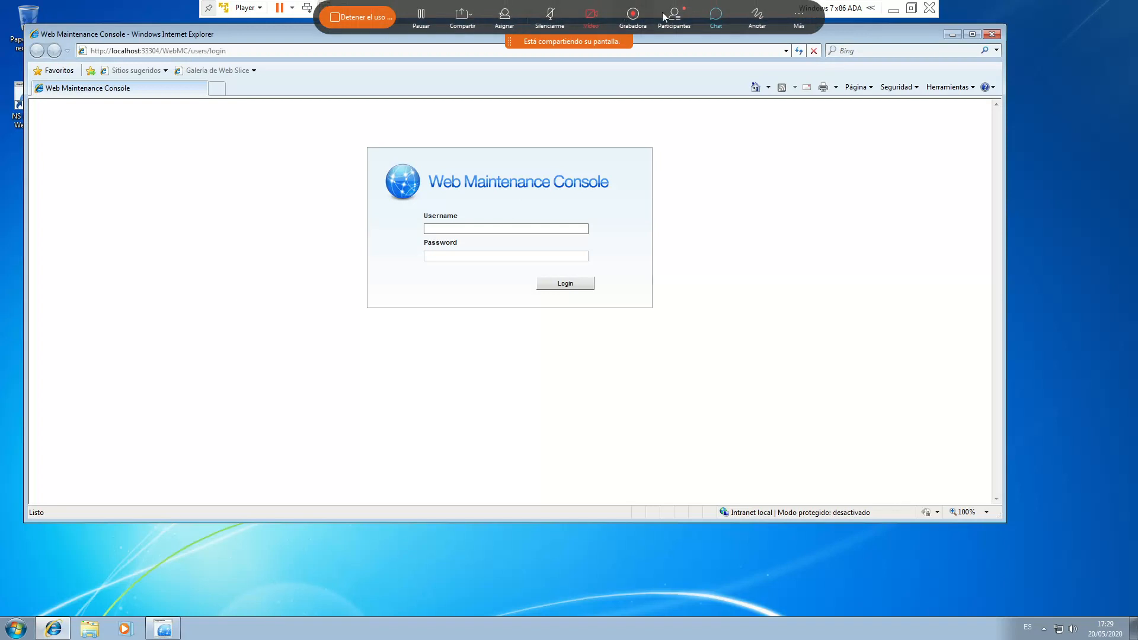
left_click(722, 23)
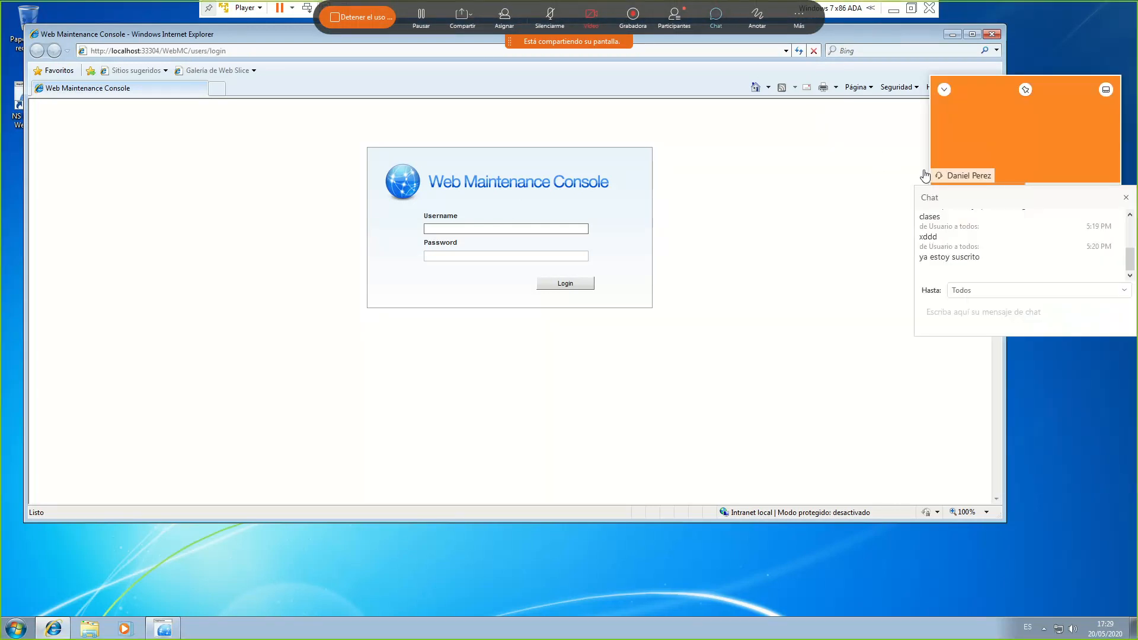
left_click_drag(978, 197, 986, 198)
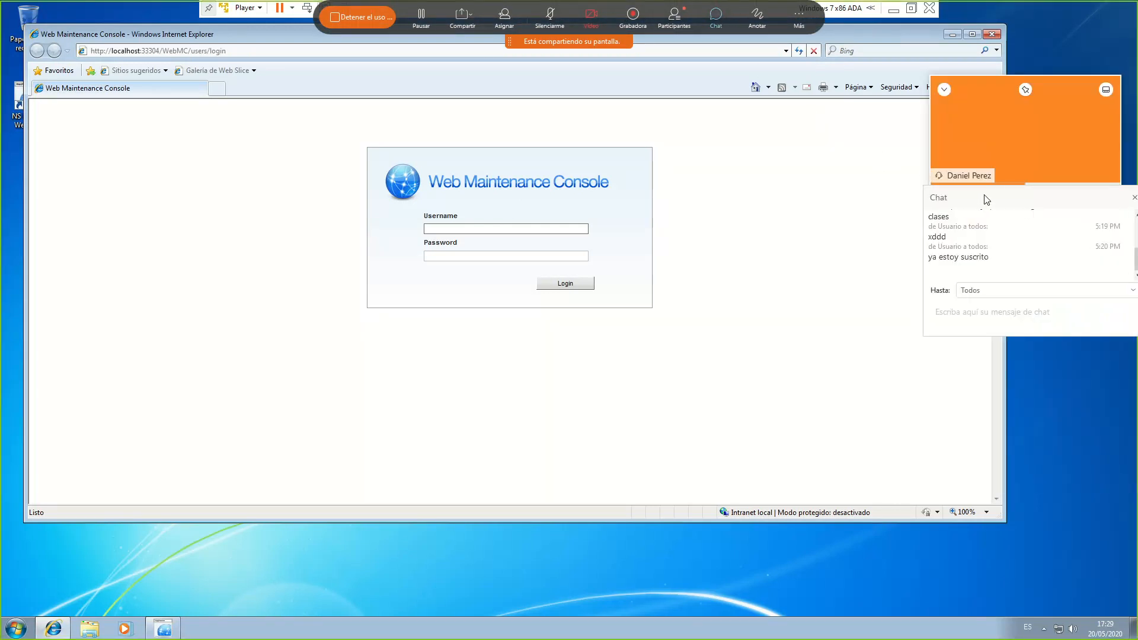
Log in to the Web Maintenance Console as INSTALLER with the installer password
left_click(471, 227)
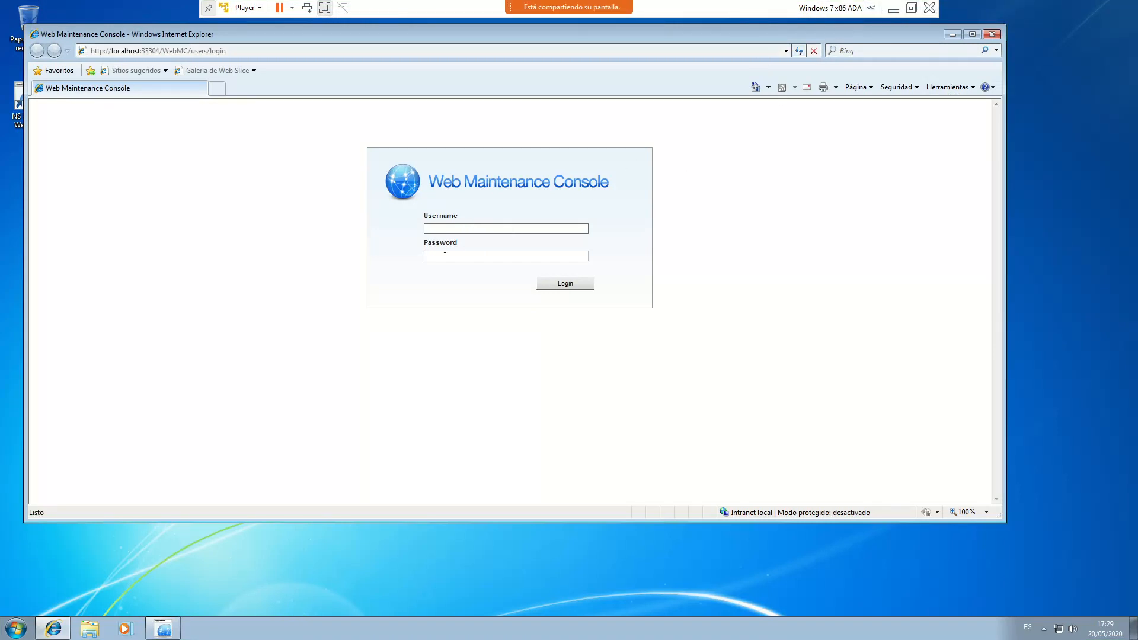
type("INSTALLER")
key("Tab")
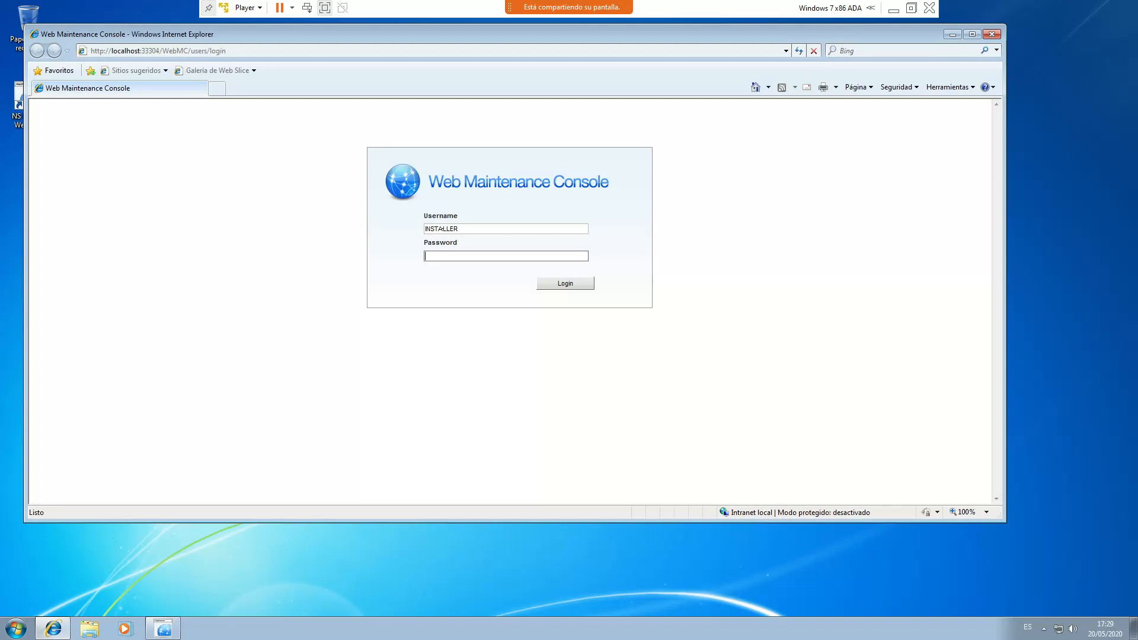
type("1234")
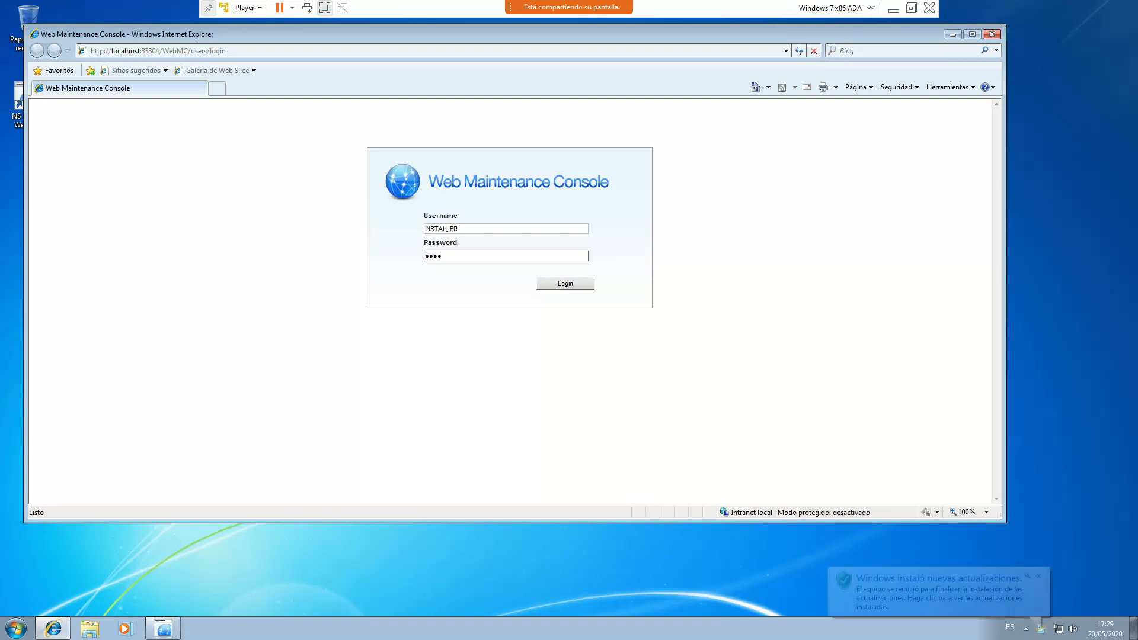
left_click(574, 285)
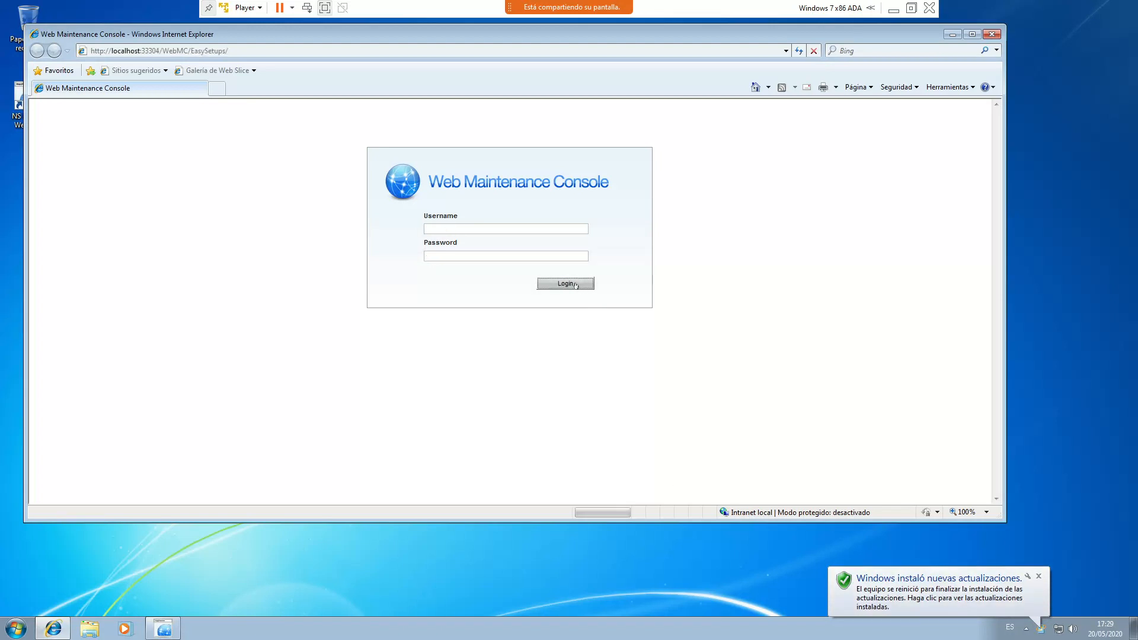
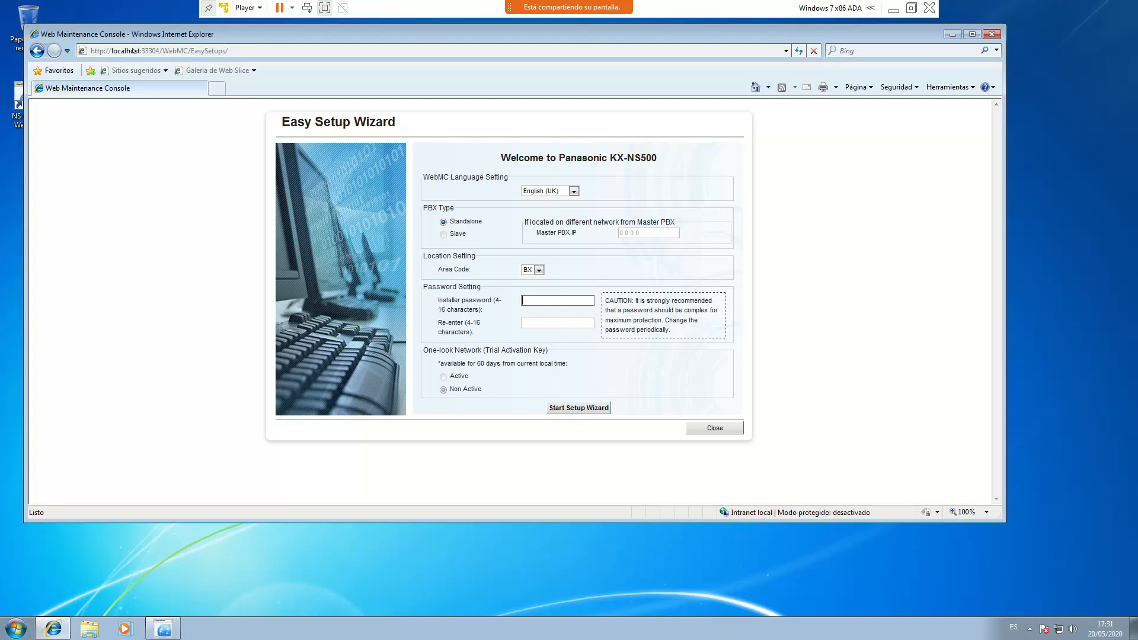
Load gmail.com in a new browser tab to bring up the Gmail sign-in page
left_click(217, 88)
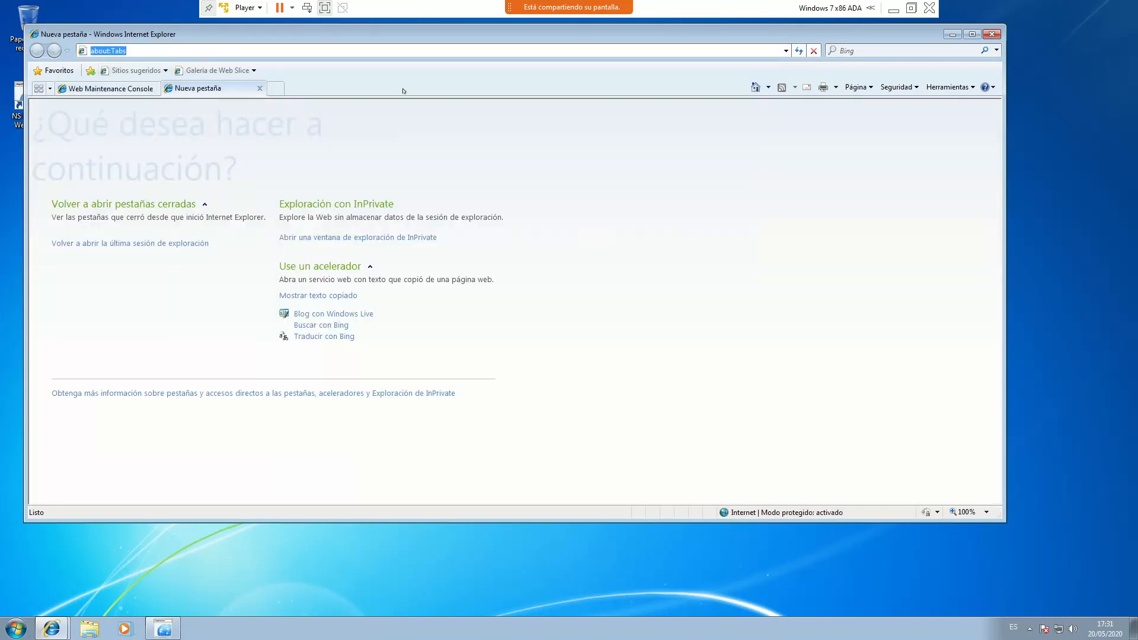
type("gmail.com")
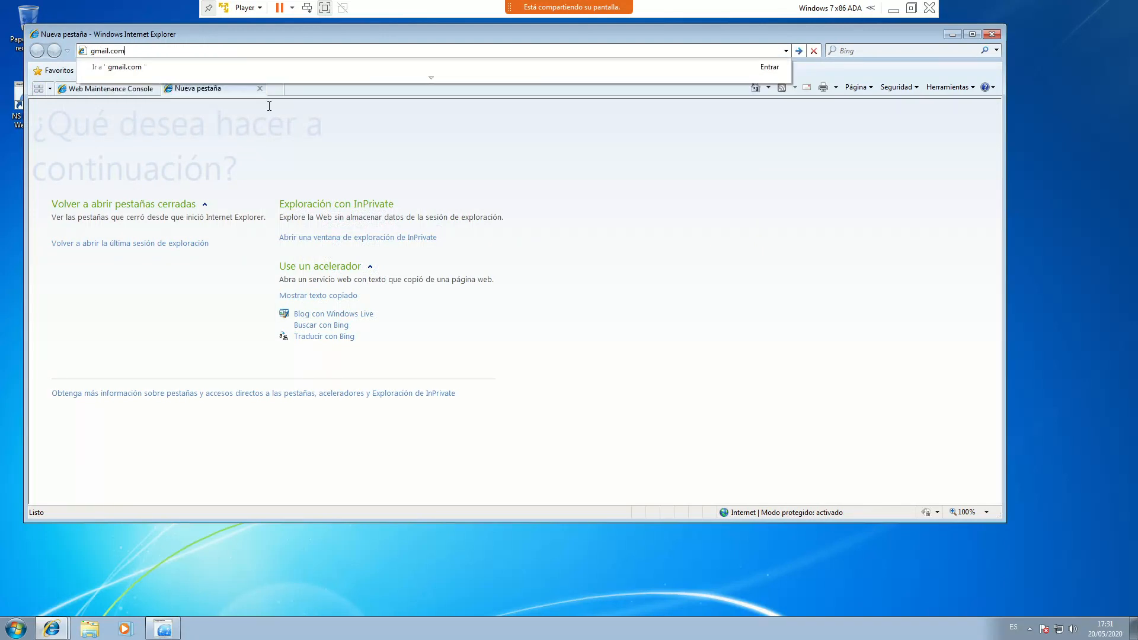
key("Return")
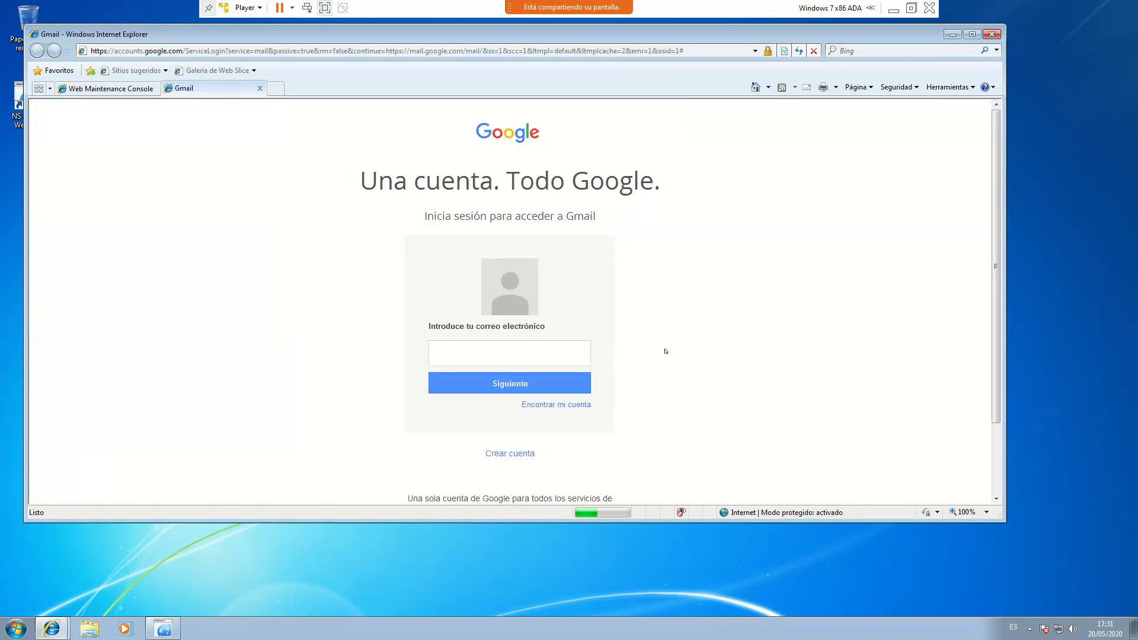
scroll(707, 187, "down", 1)
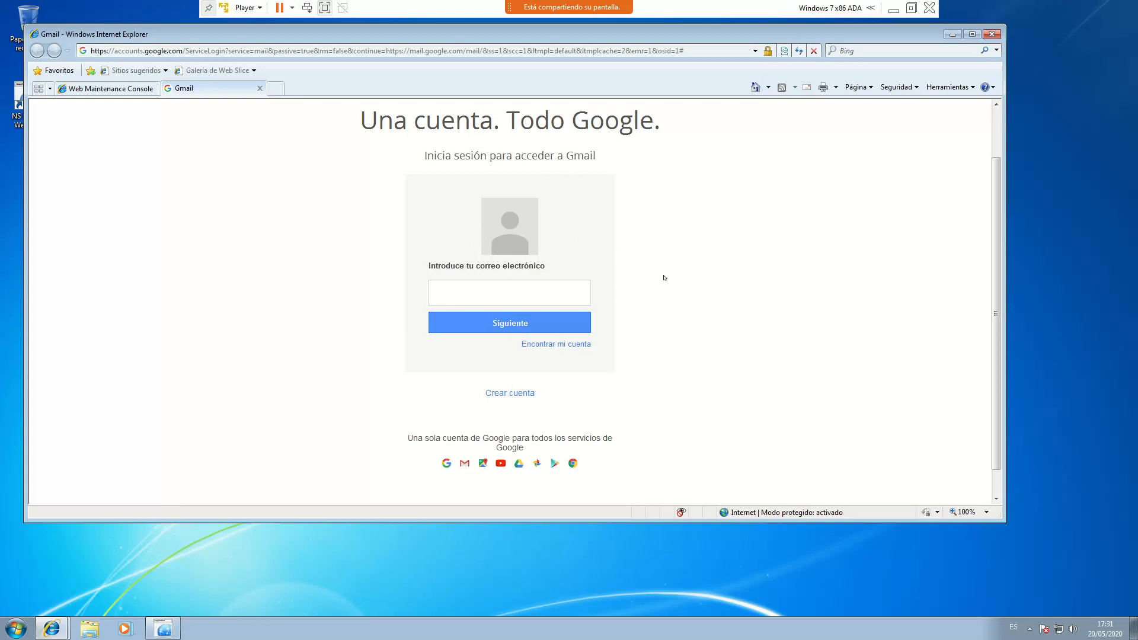
scroll(641, 266, "up", 1)
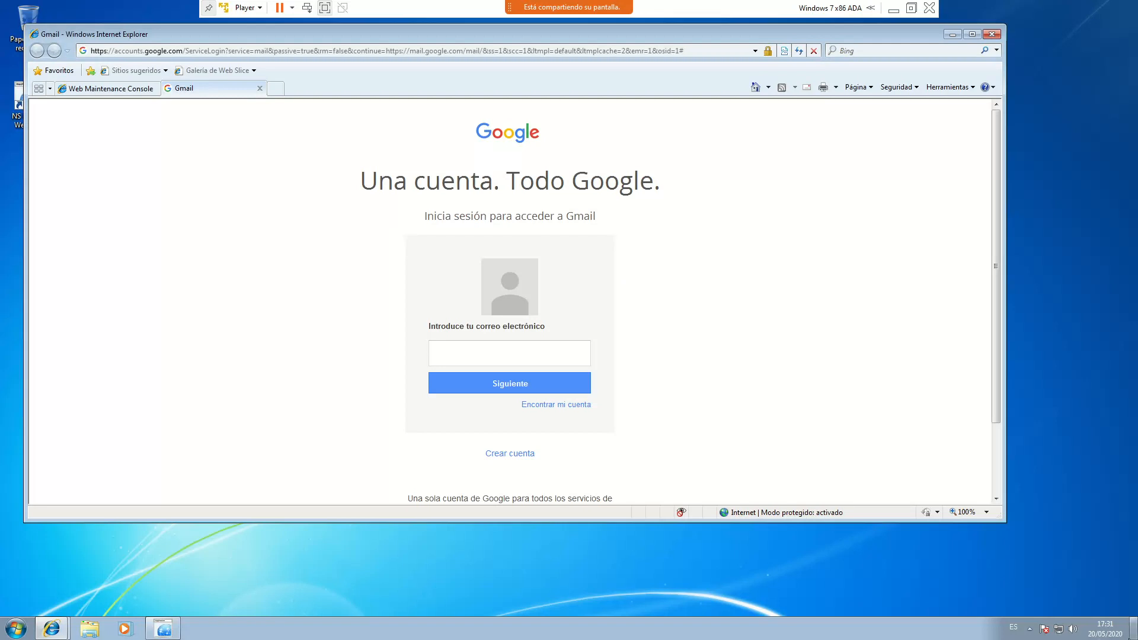
mouse_move(1081, 619)
In the virtual machine settings, set Shared Folders to Always enabled
left_click(246, 8)
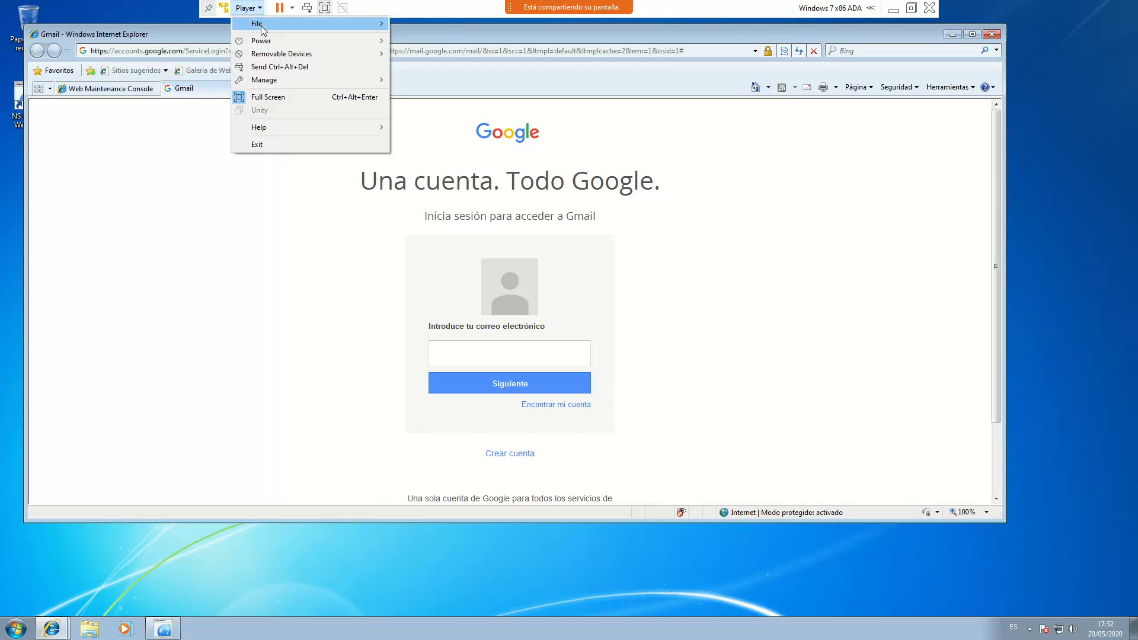
mouse_move(271, 81)
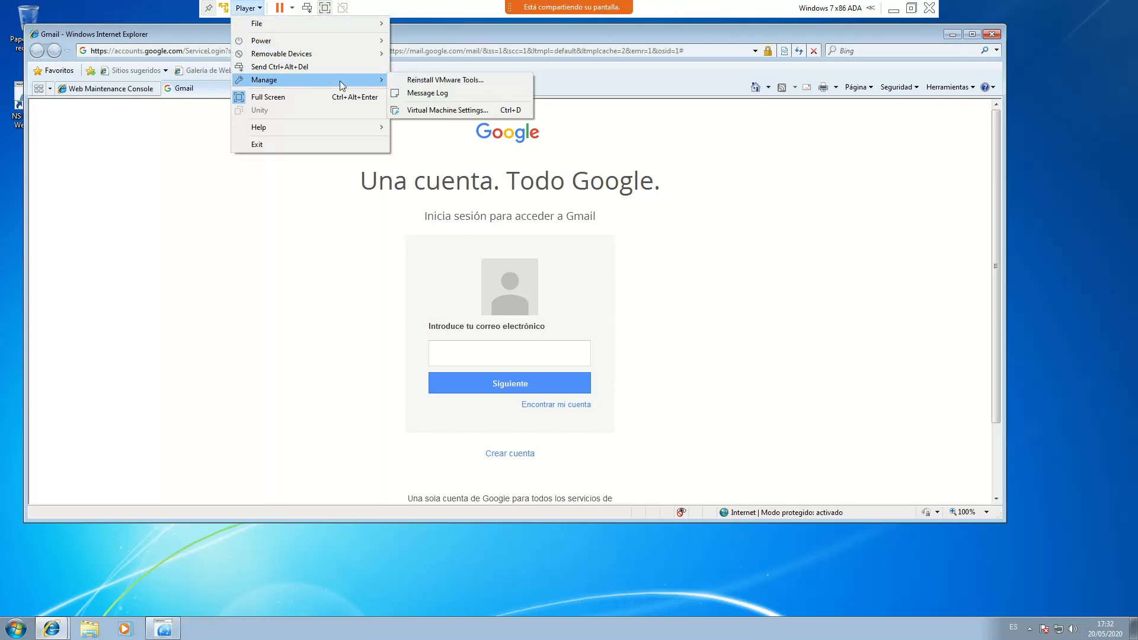
left_click(425, 108)
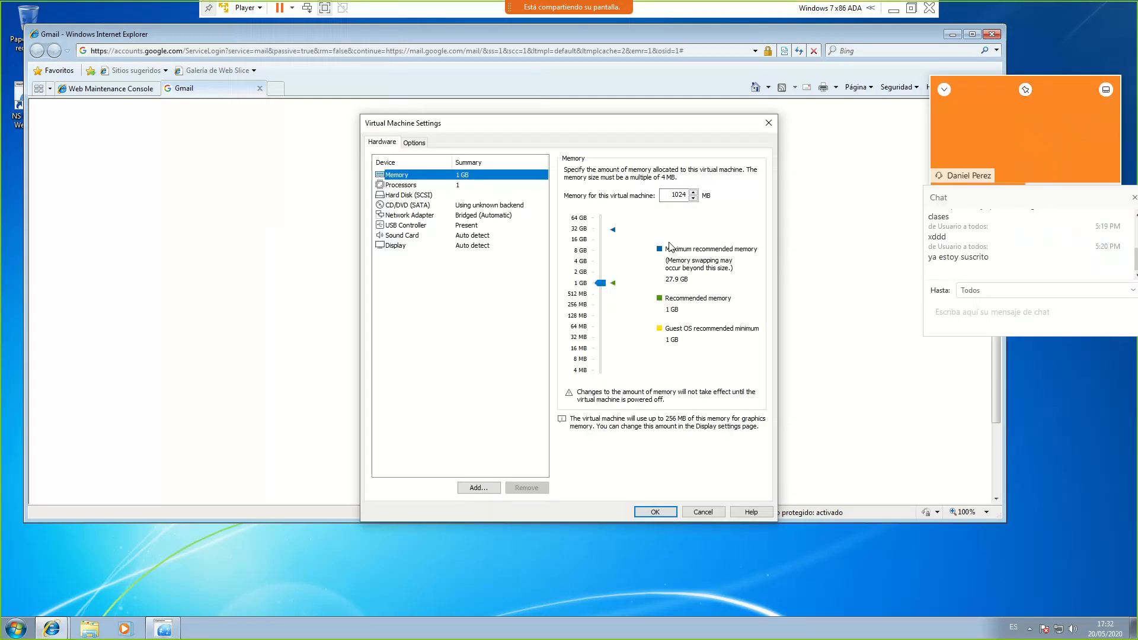
left_click(414, 143)
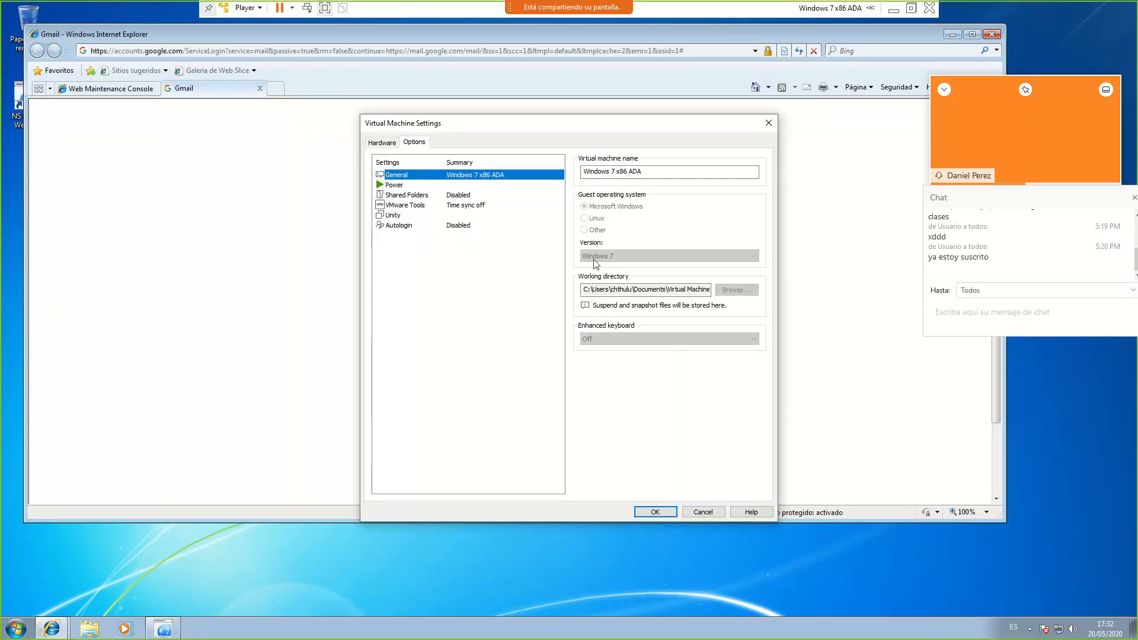
left_click(418, 198)
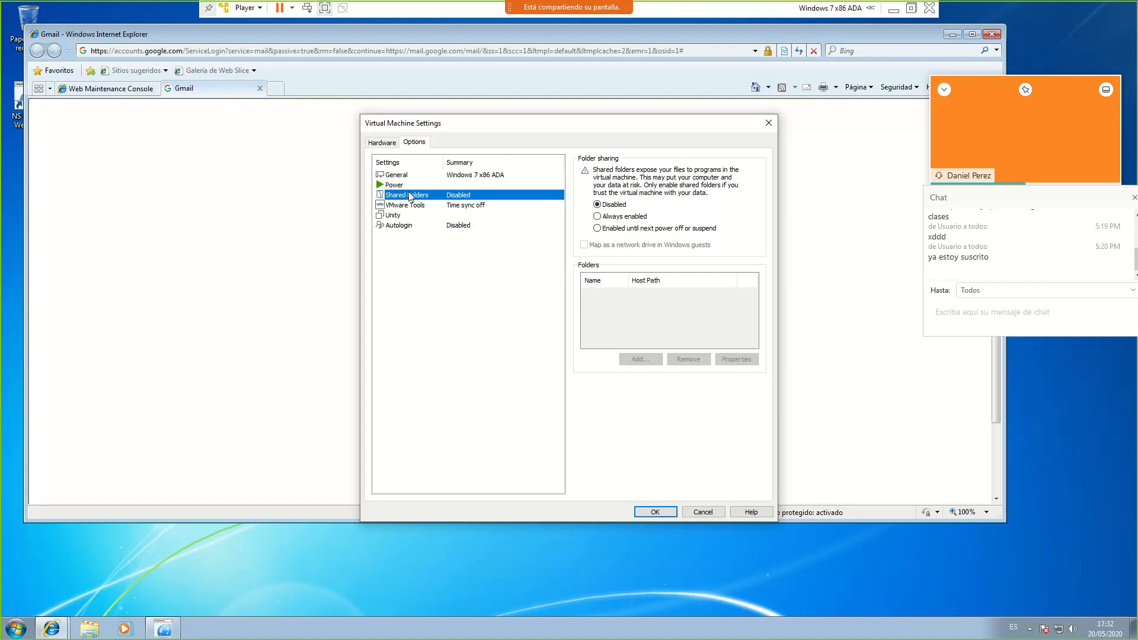
left_click(621, 217)
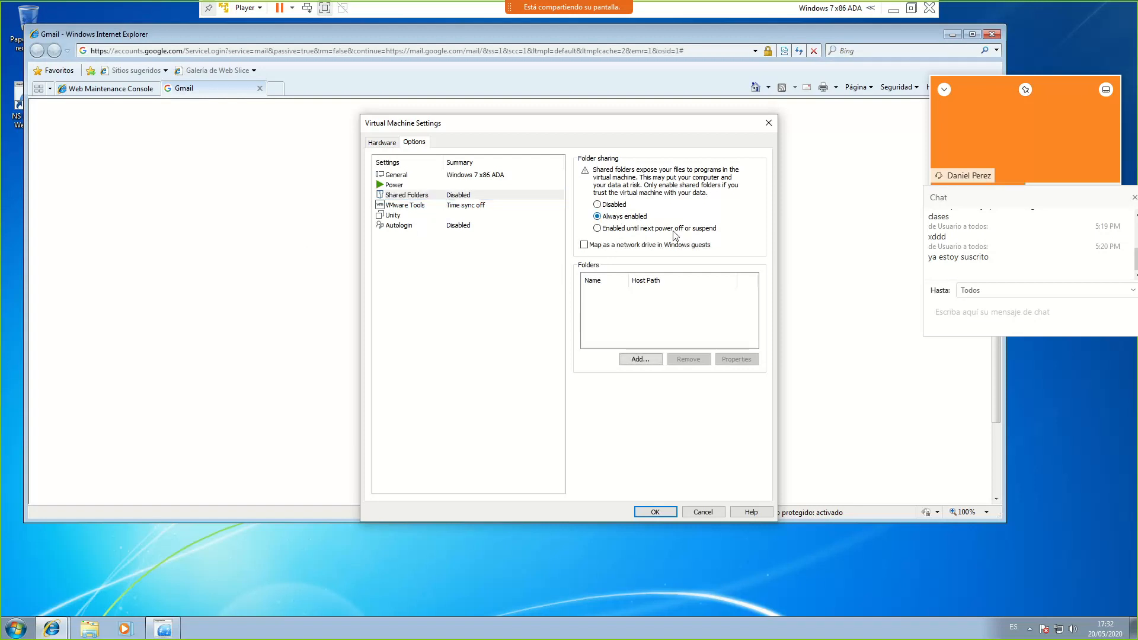
Start adding a shared folder and create a new 'compartida' folder inside Documentos
left_click(634, 360)
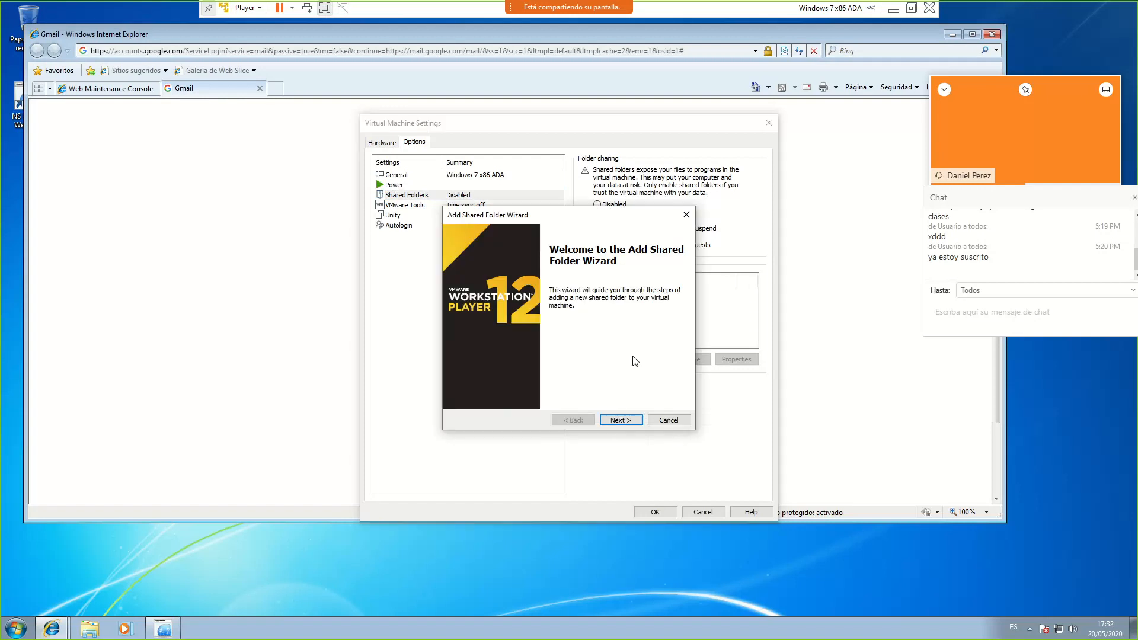
left_click(622, 420)
left_click(661, 280)
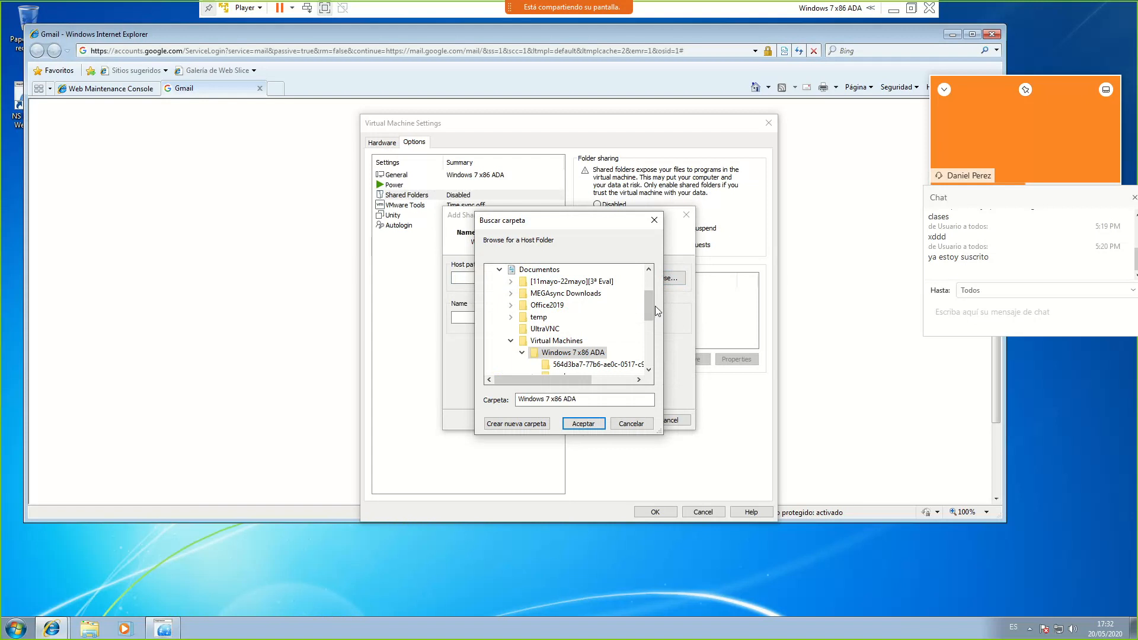
scroll(648, 292, "up", 2)
left_click(557, 331)
left_click(522, 424)
type("compartida")
key("Return")
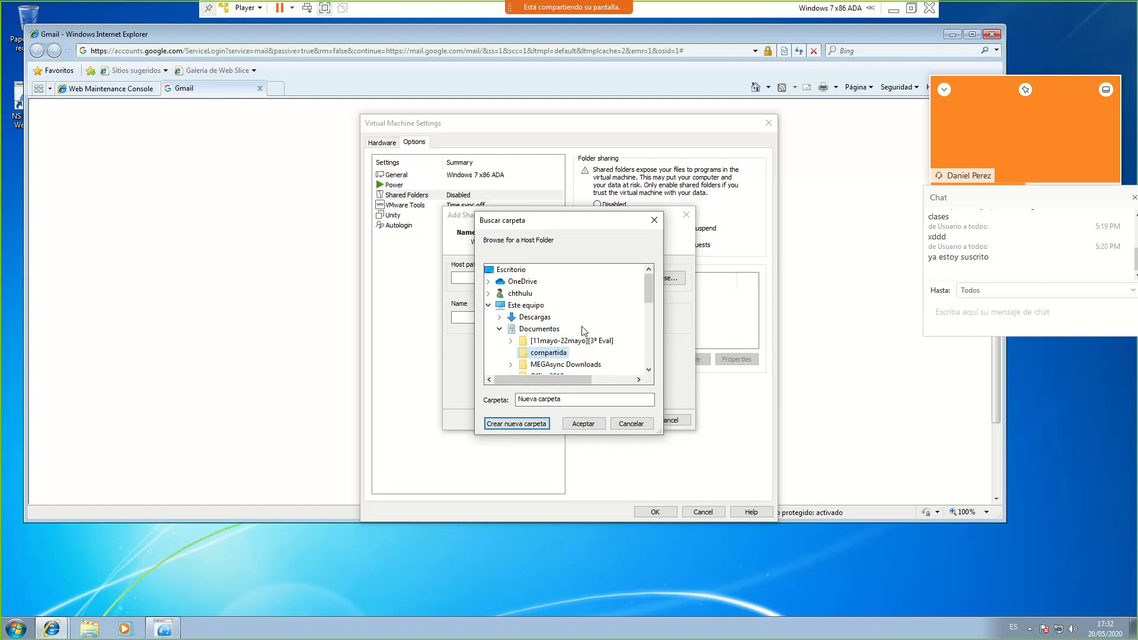
Finish sharing Documentos\compartida with the VM and save the settings
left_click(585, 424)
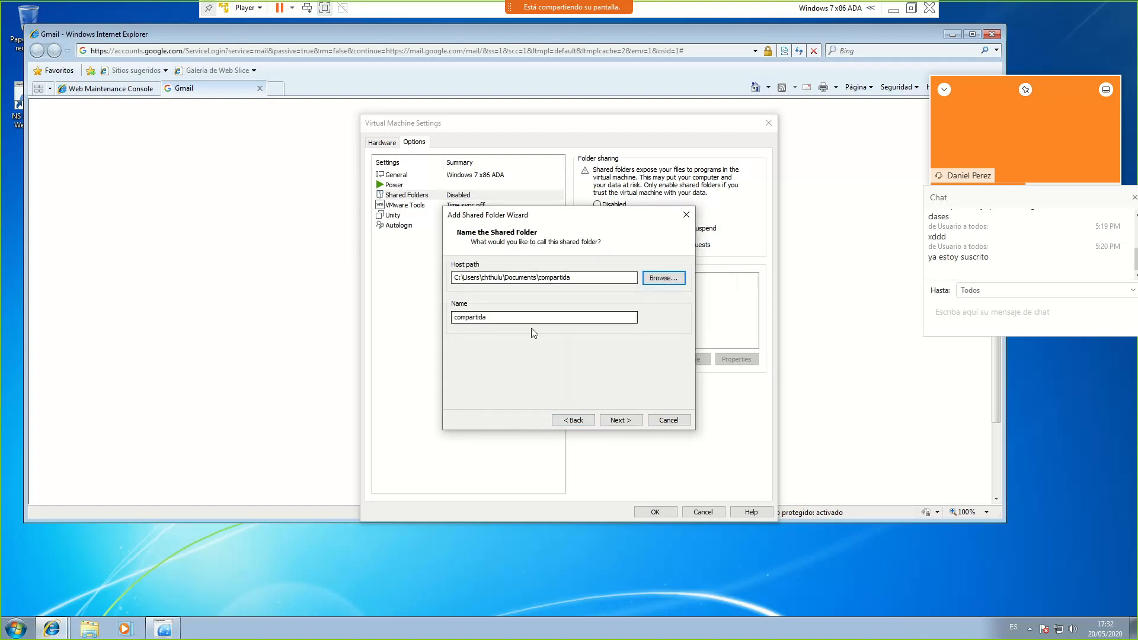
left_click(628, 421)
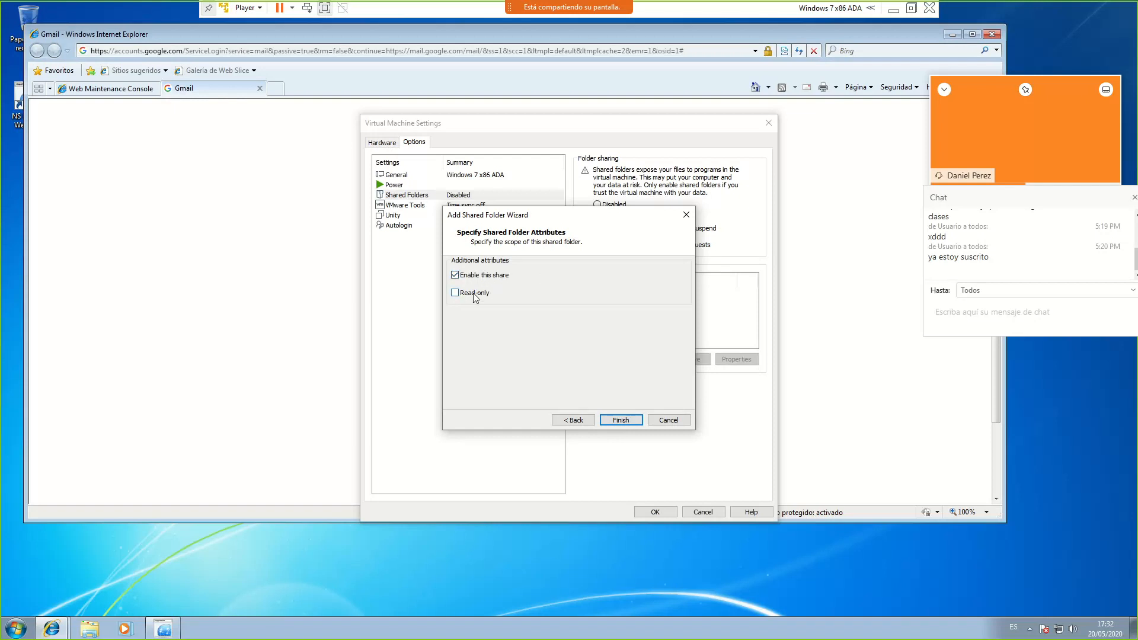
left_click(620, 419)
left_click(656, 512)
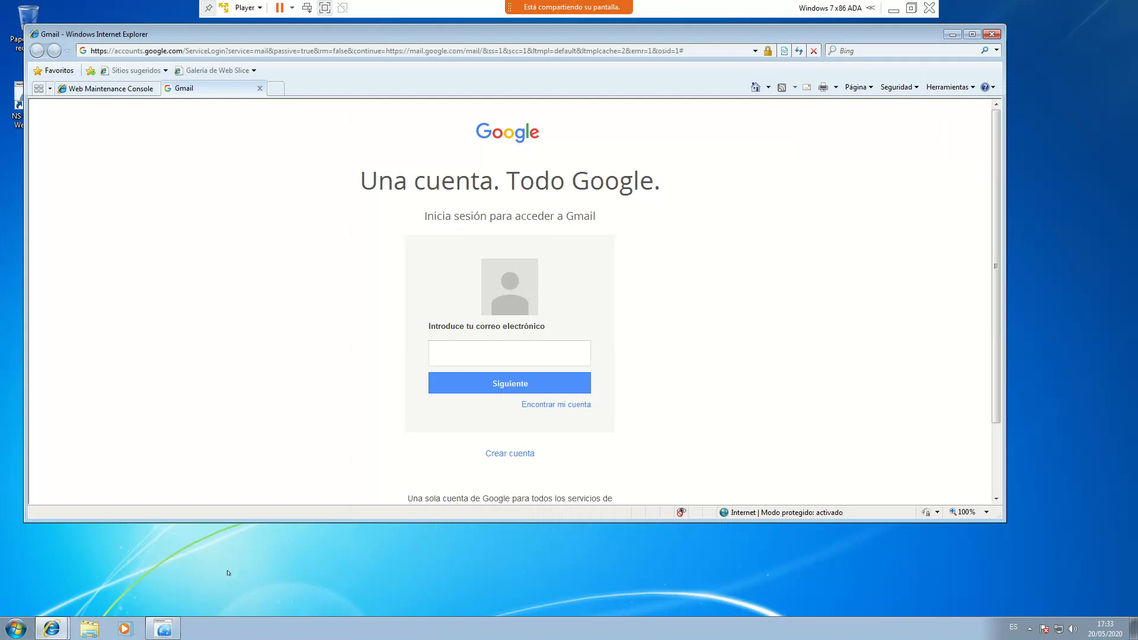
In the guest's Explorer, browse Red > vmware-host > Shared Folders > compartida
left_click(99, 634)
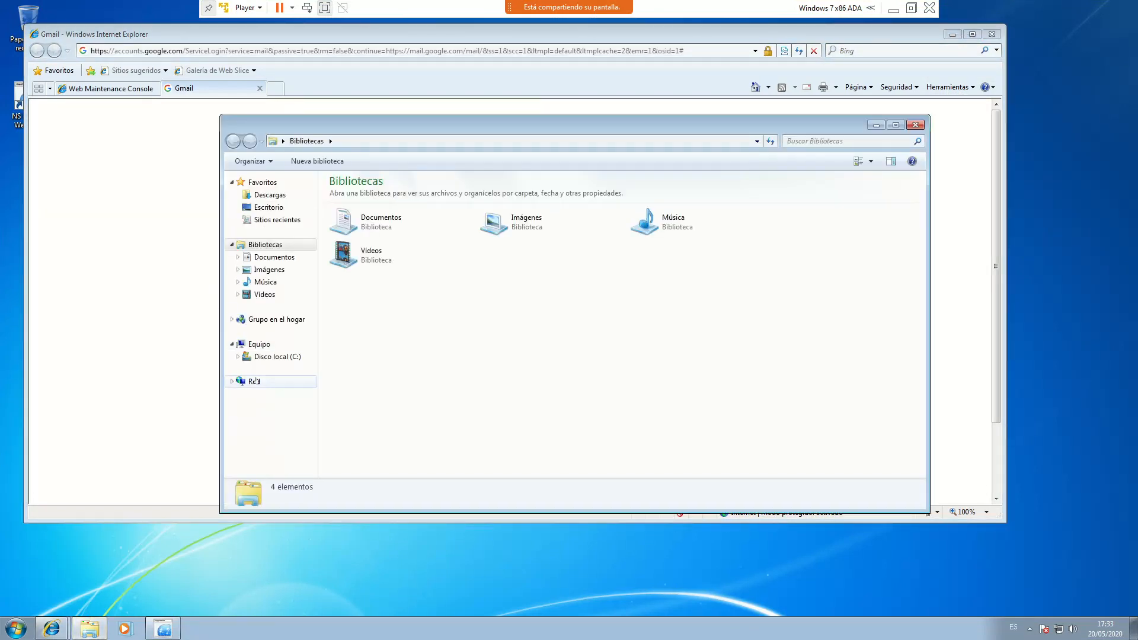
left_click(253, 381)
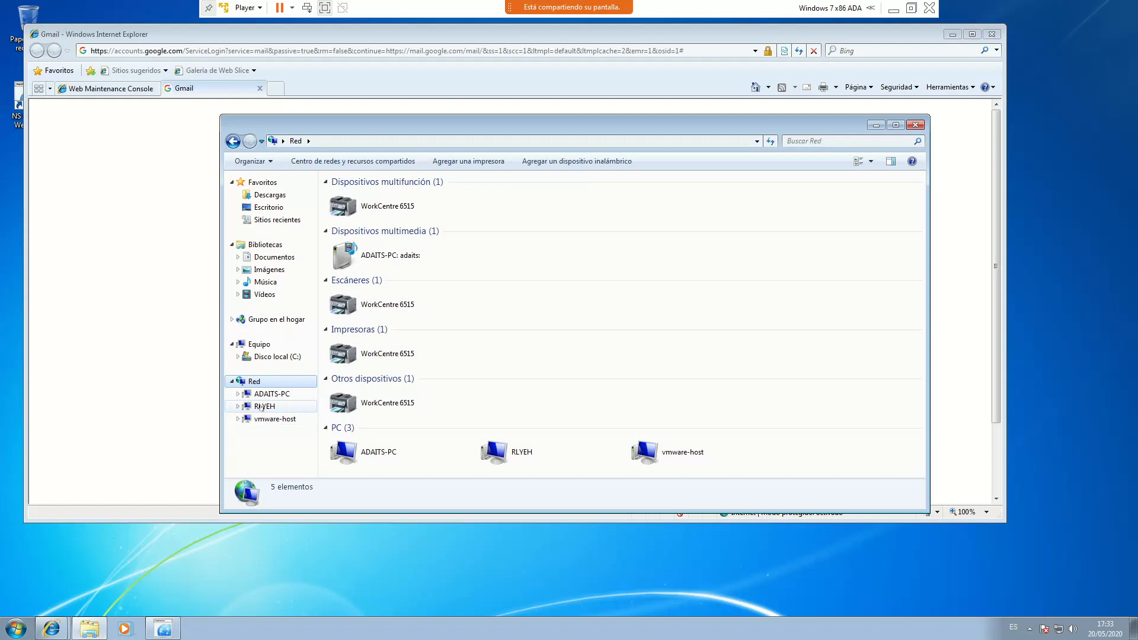
left_click(275, 419)
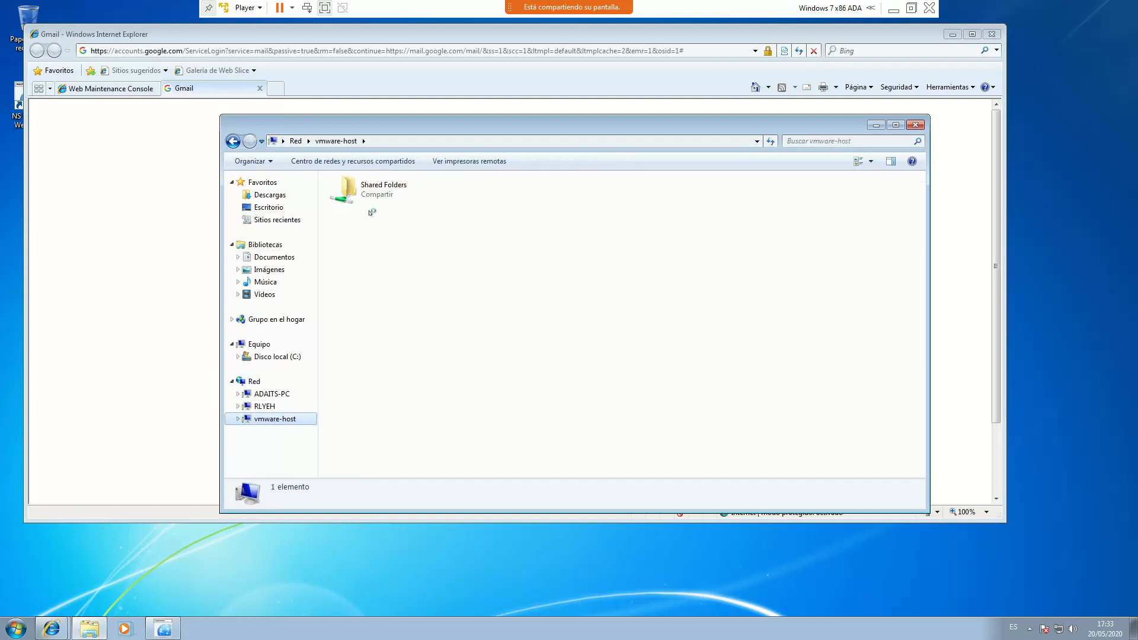
double_click(377, 194)
double_click(358, 194)
Create an empty text document named 'ejemplo' in compartida, then leave full screen to the host
right_click(382, 230)
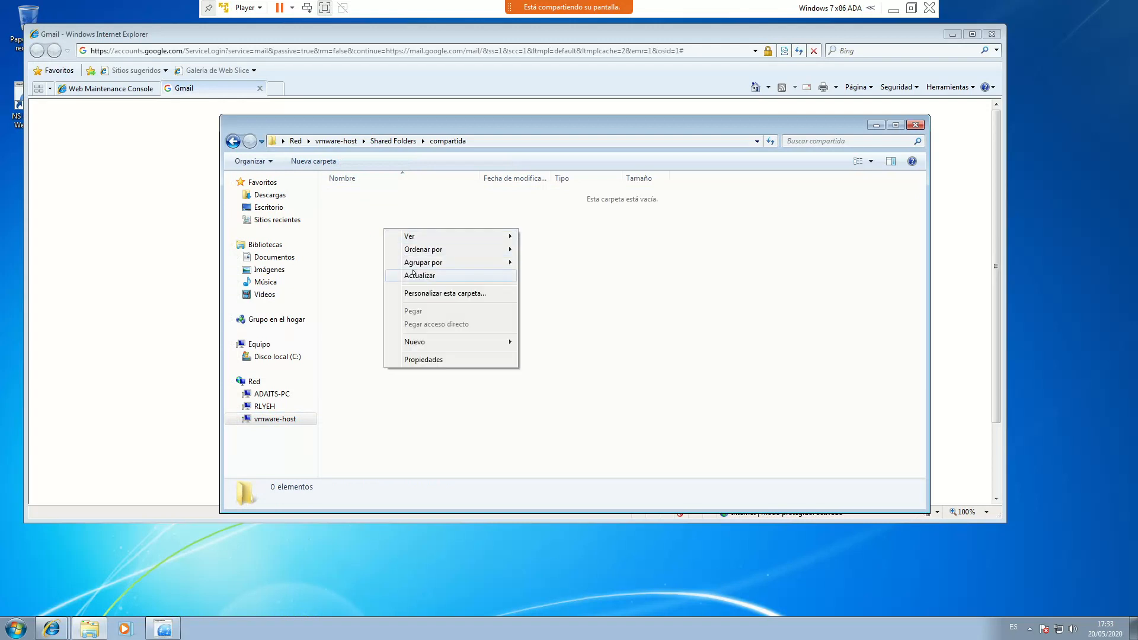
mouse_move(431, 346)
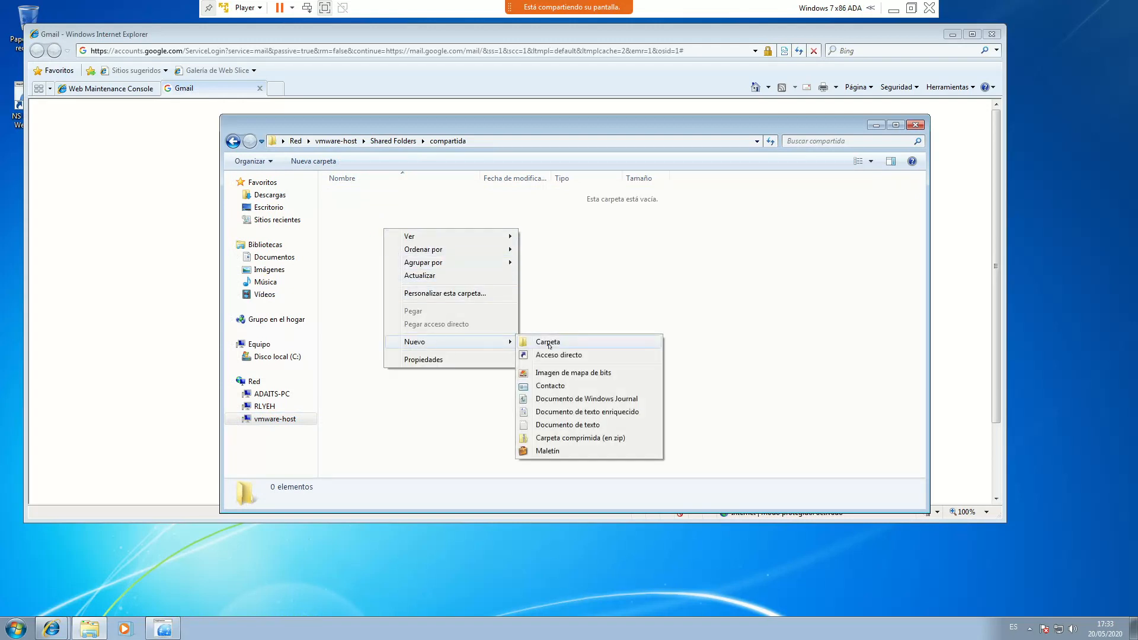
left_click(564, 425)
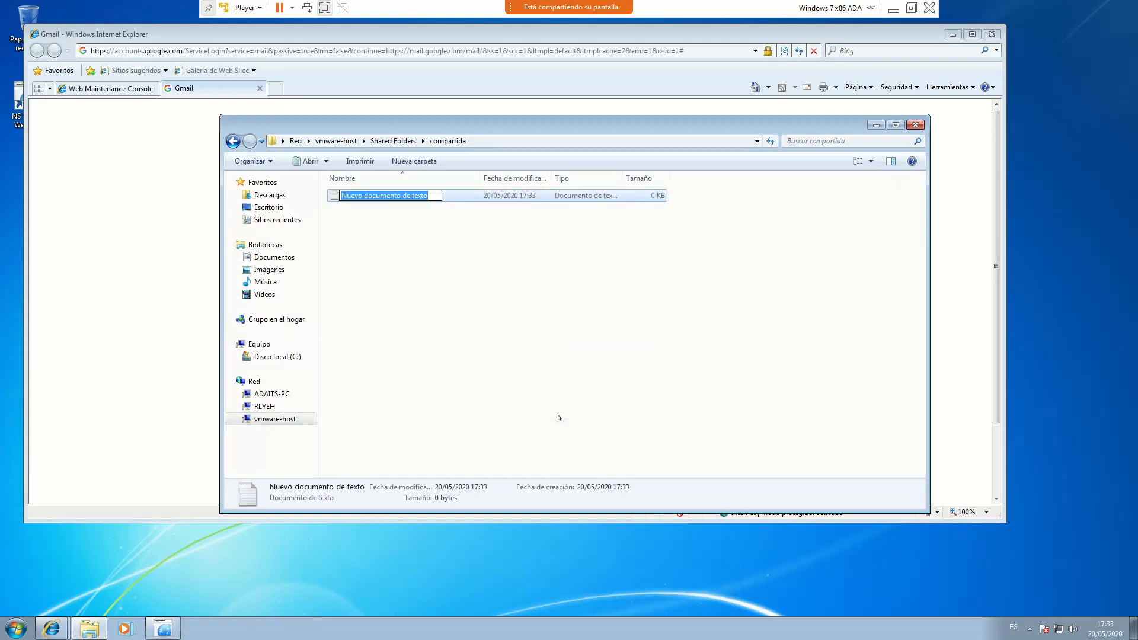
type("ejemplo")
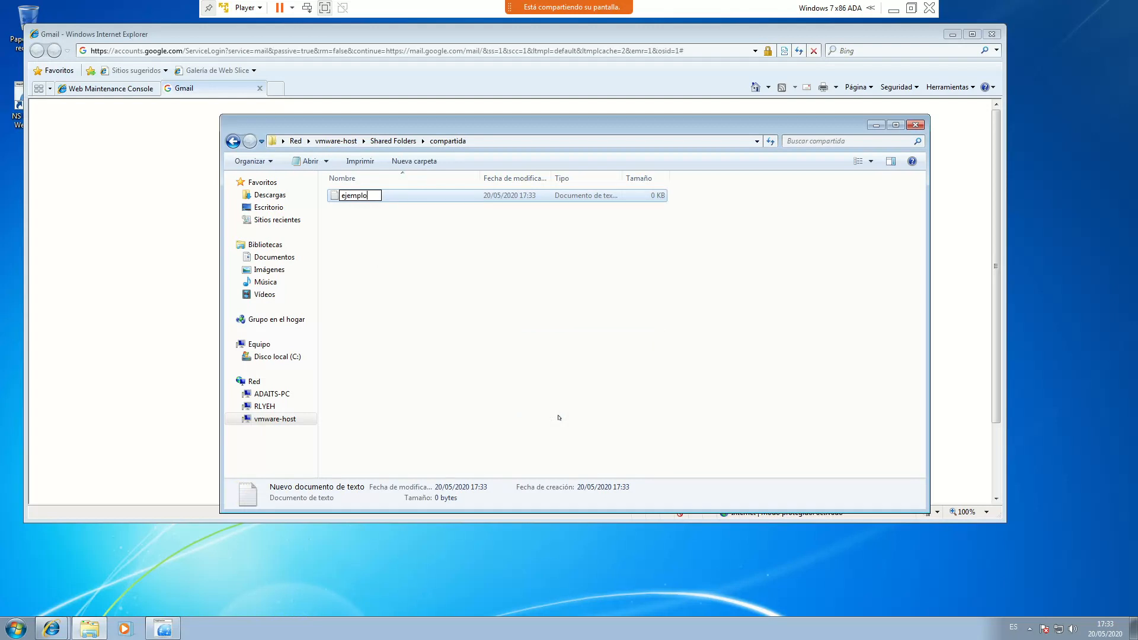
key("Return")
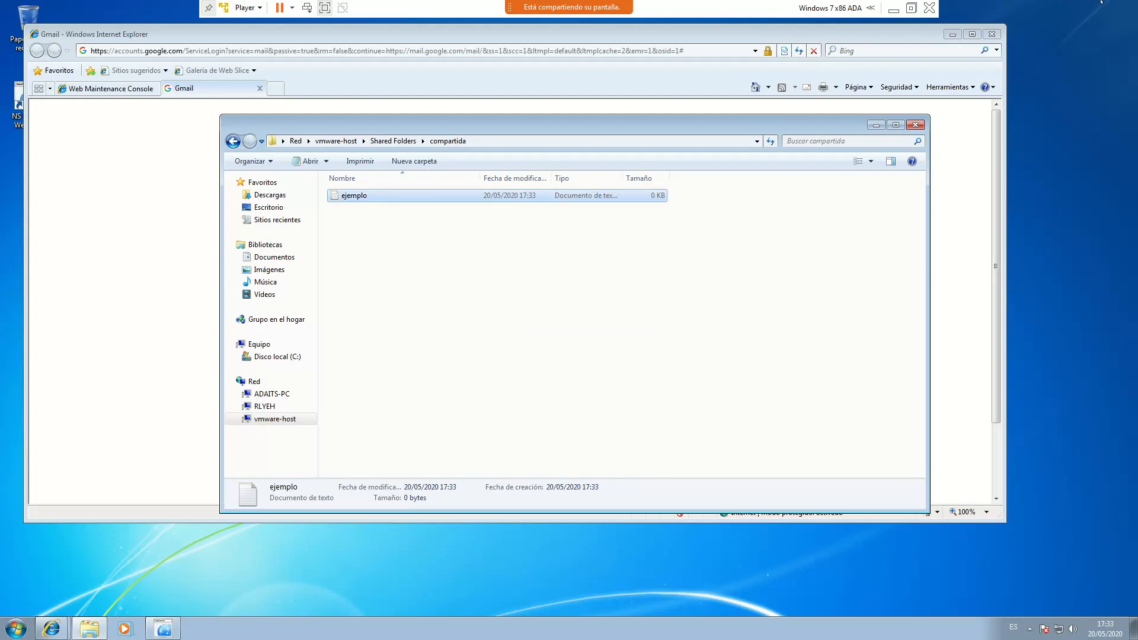
left_click(893, 9)
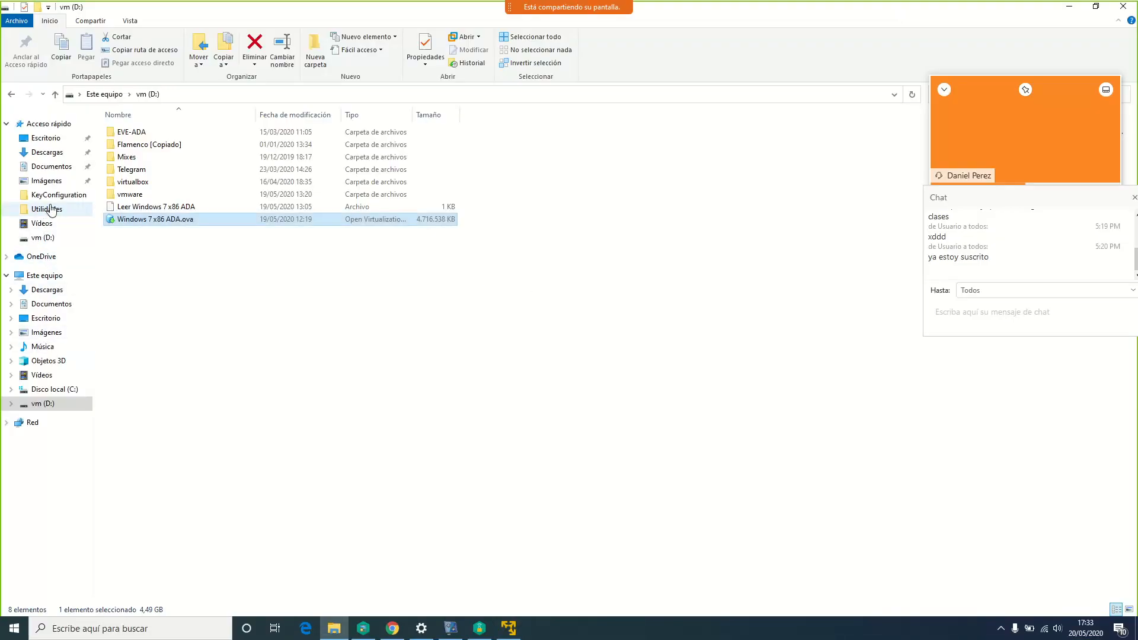
Find ejemplo.txt in the host's Documentos\compartida, then return to the virtual machine
left_click(52, 167)
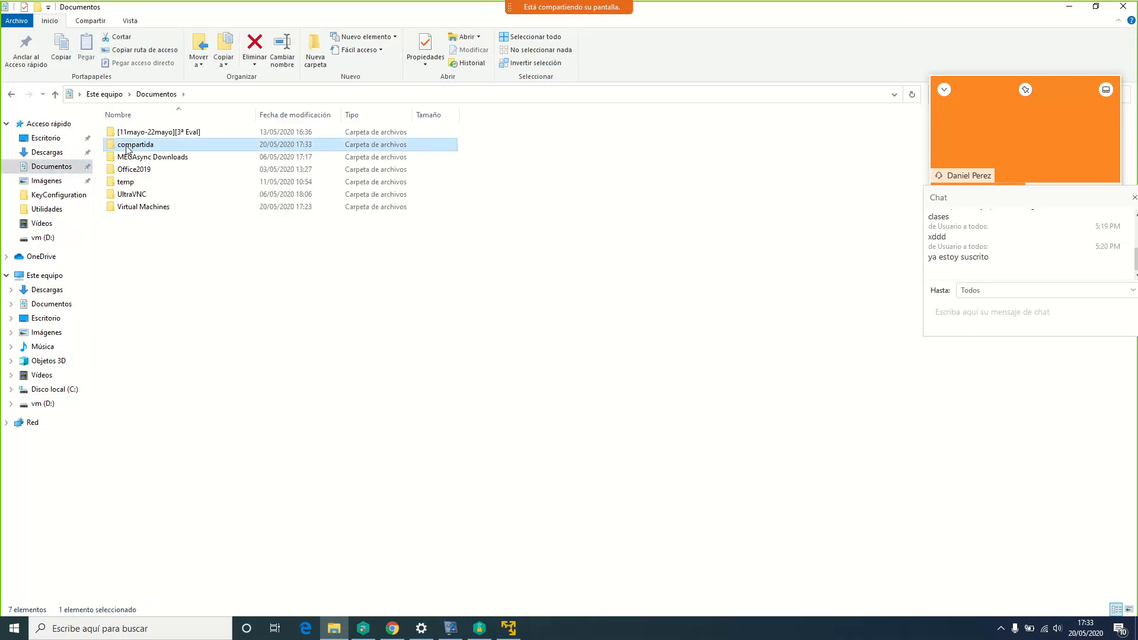
double_click(131, 145)
left_click(136, 132)
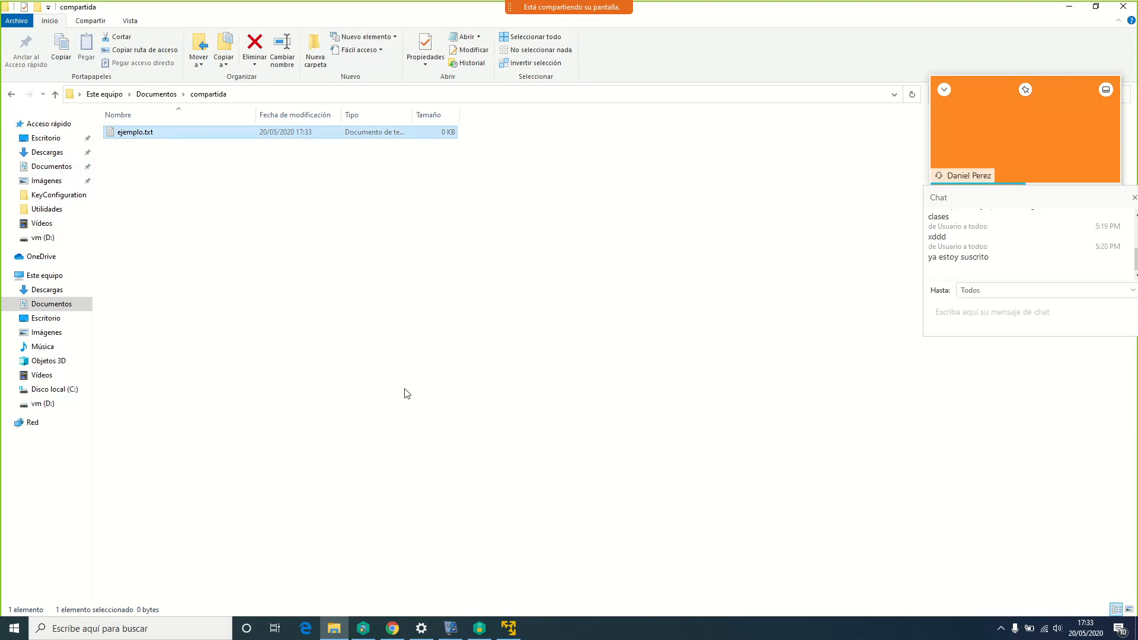
left_click(514, 630)
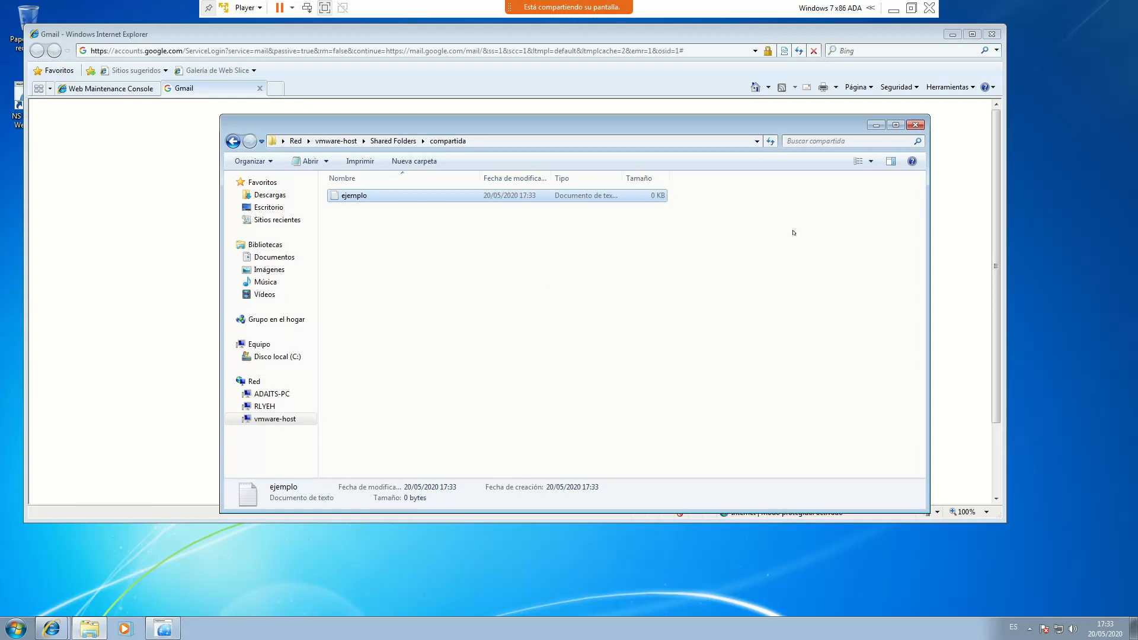
left_click_drag(700, 224, 705, 182)
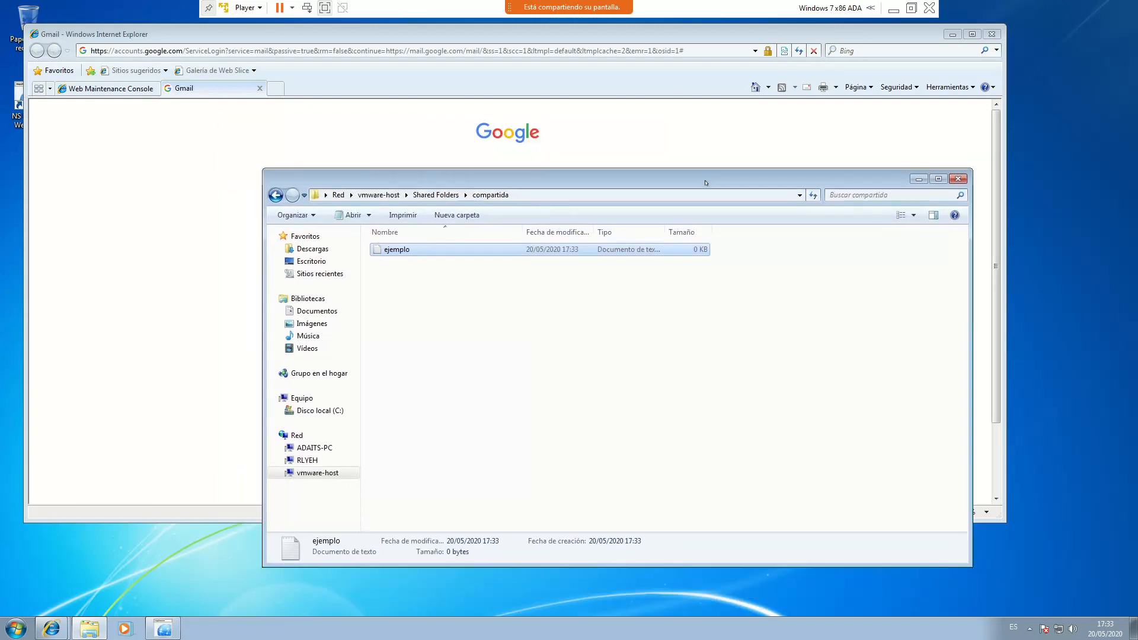
Close the Gmail tab and set the WebMC language to español, keeping Area Code BX
left_click(259, 89)
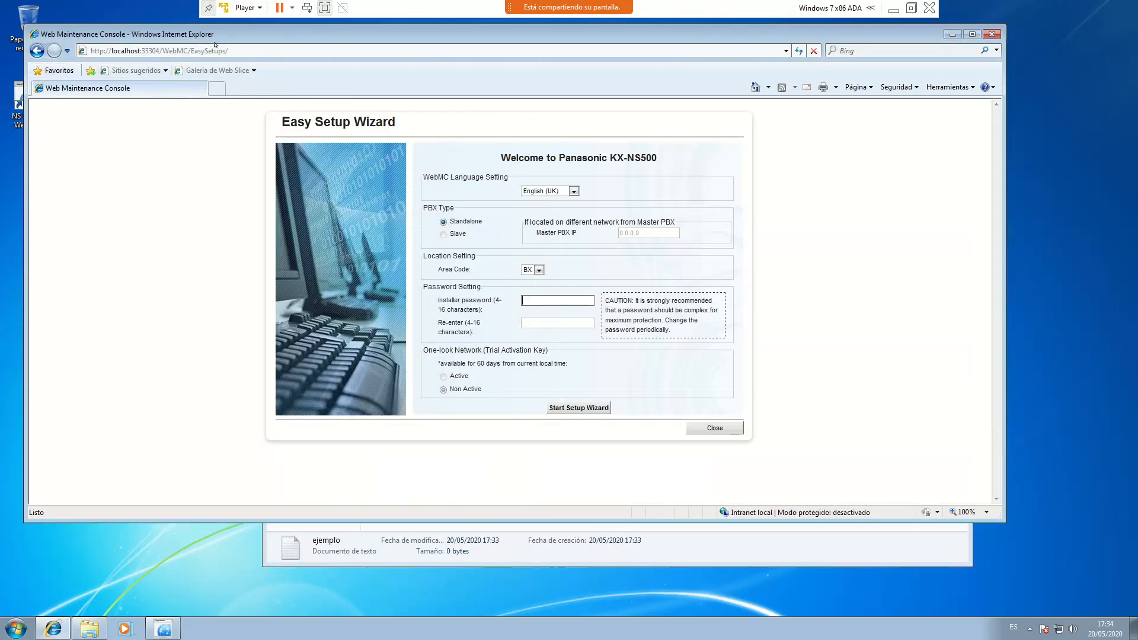
left_click_drag(674, 513, 673, 565)
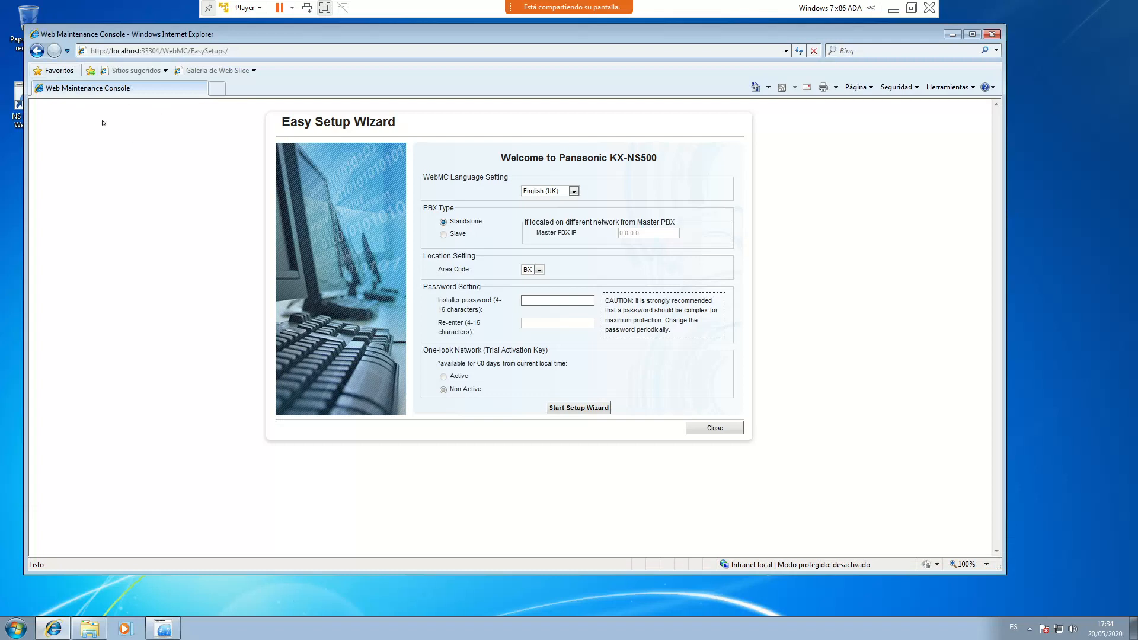
left_click(573, 192)
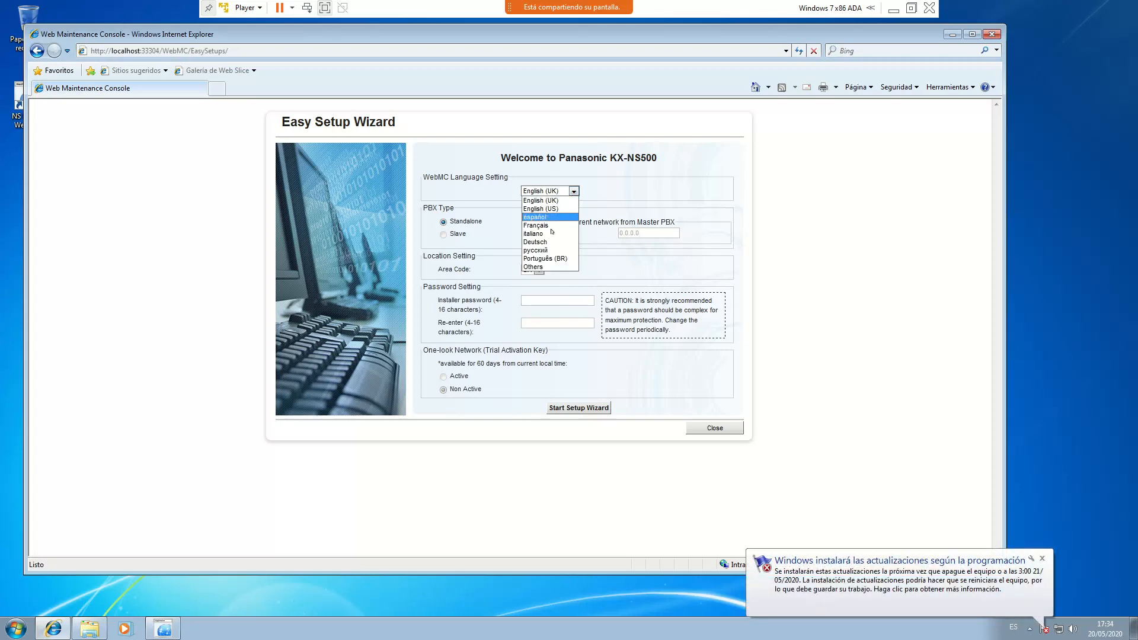
left_click(535, 217)
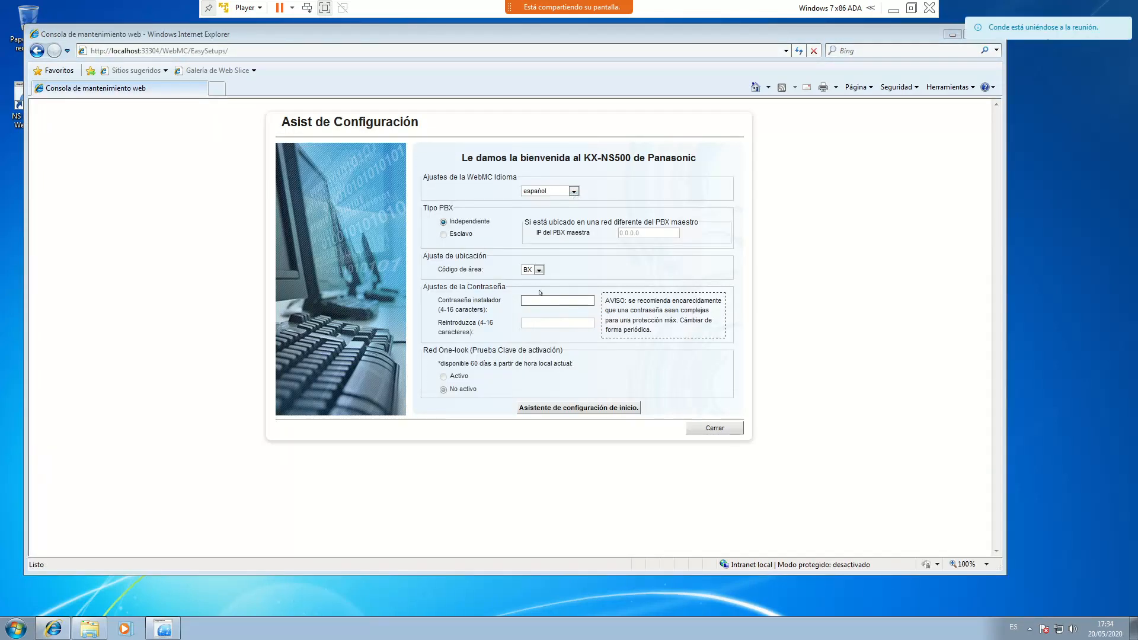
left_click(543, 301)
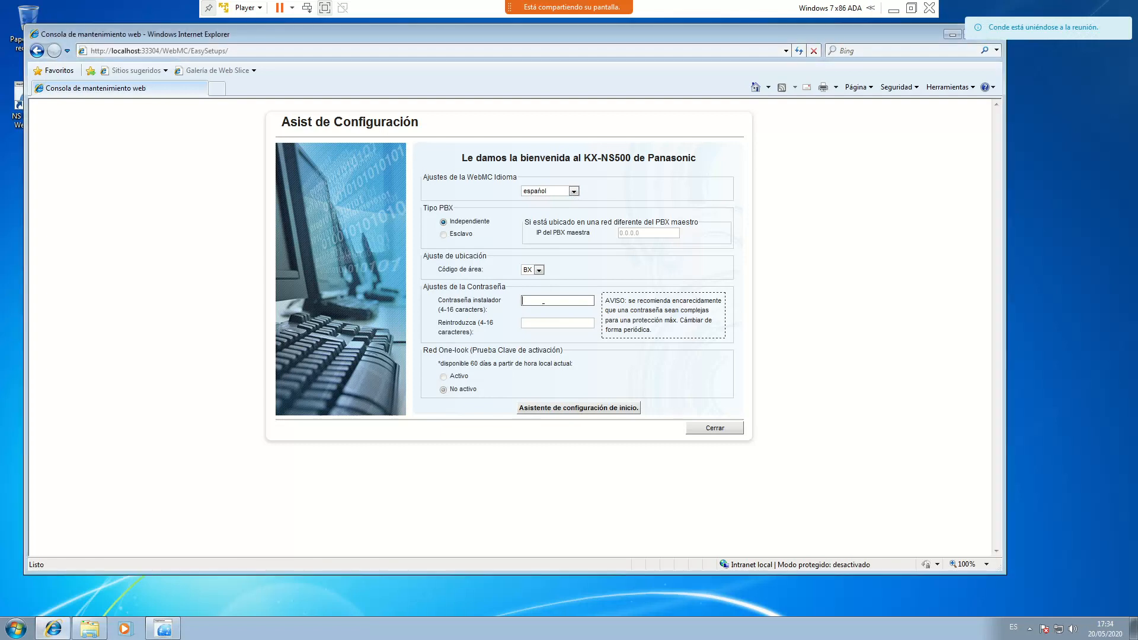
left_click(537, 270)
left_click(533, 270)
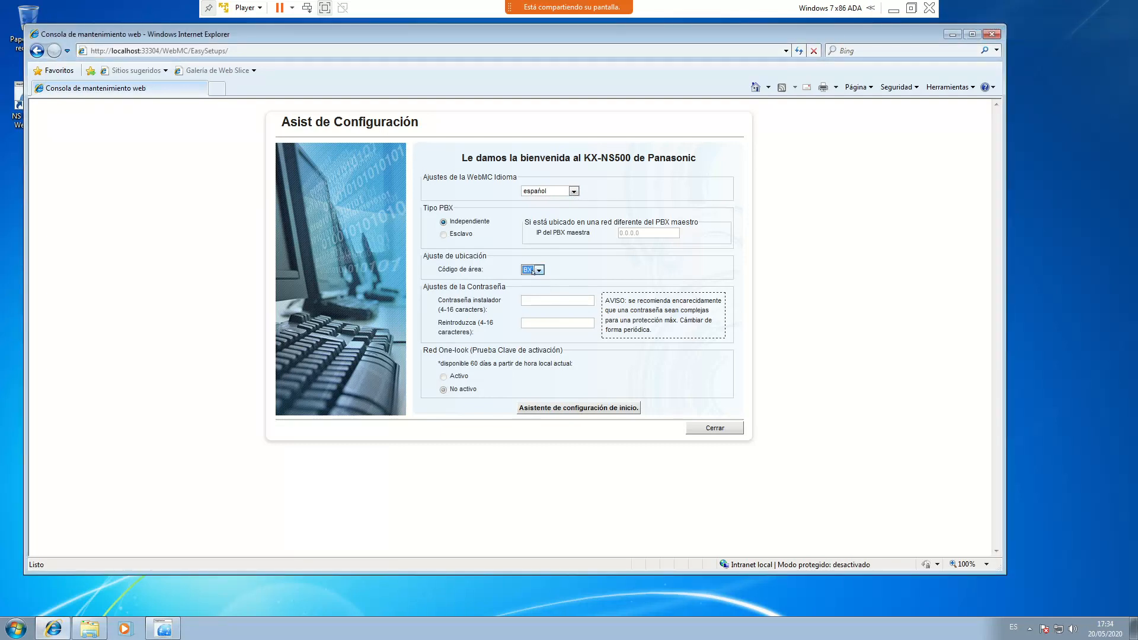
Enter a short installer password in both fields and try starting the wizard, dismissing the warning
left_click(539, 300)
type("1234")
left_click(559, 323)
type("1234")
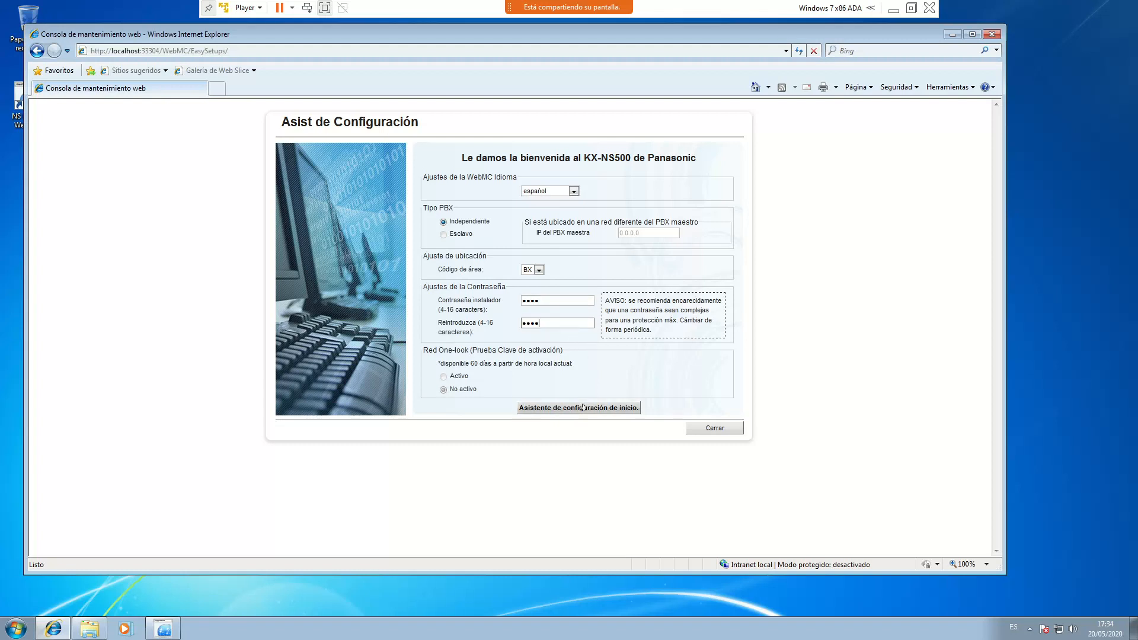
left_click(582, 408)
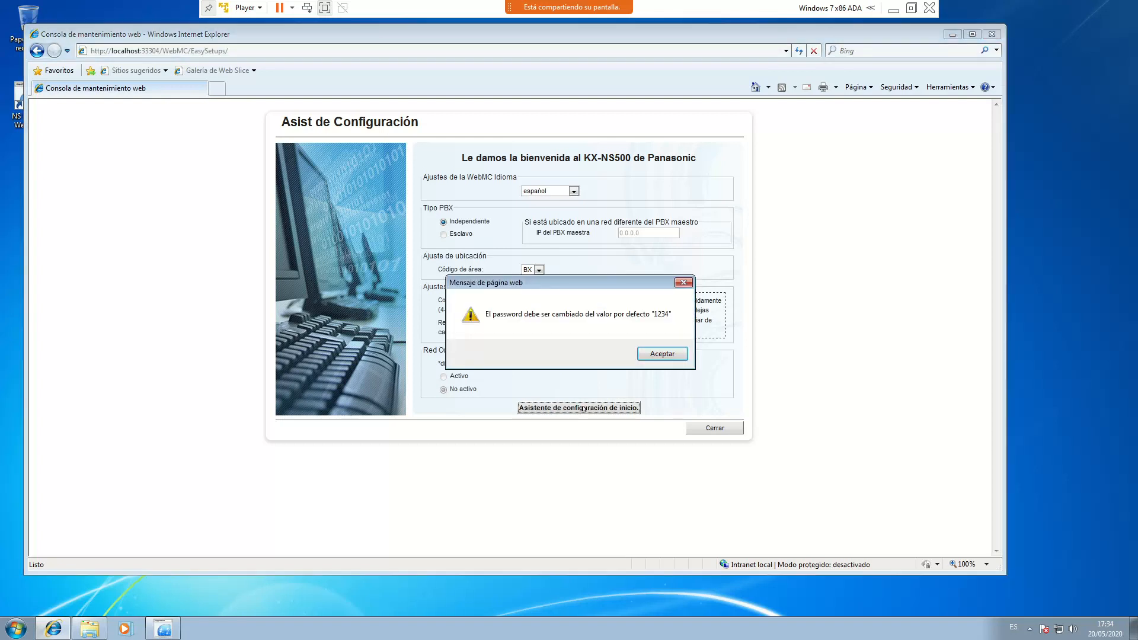
left_click(656, 354)
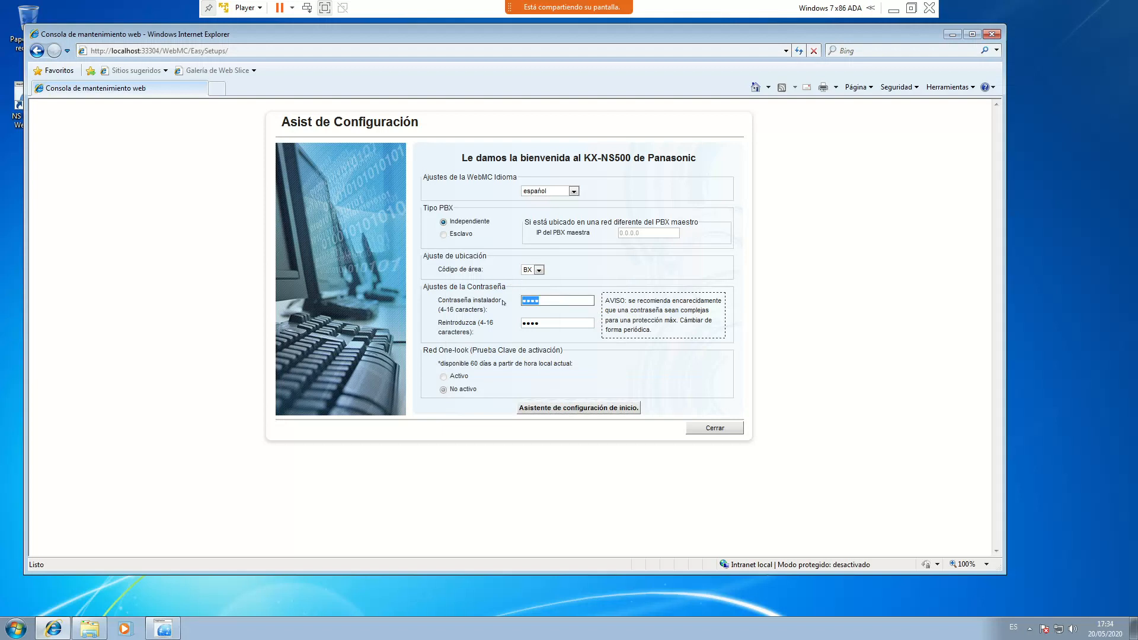
Enter a longer new installer password twice and start the setup wizard
type("•••••••••")
key("Tab")
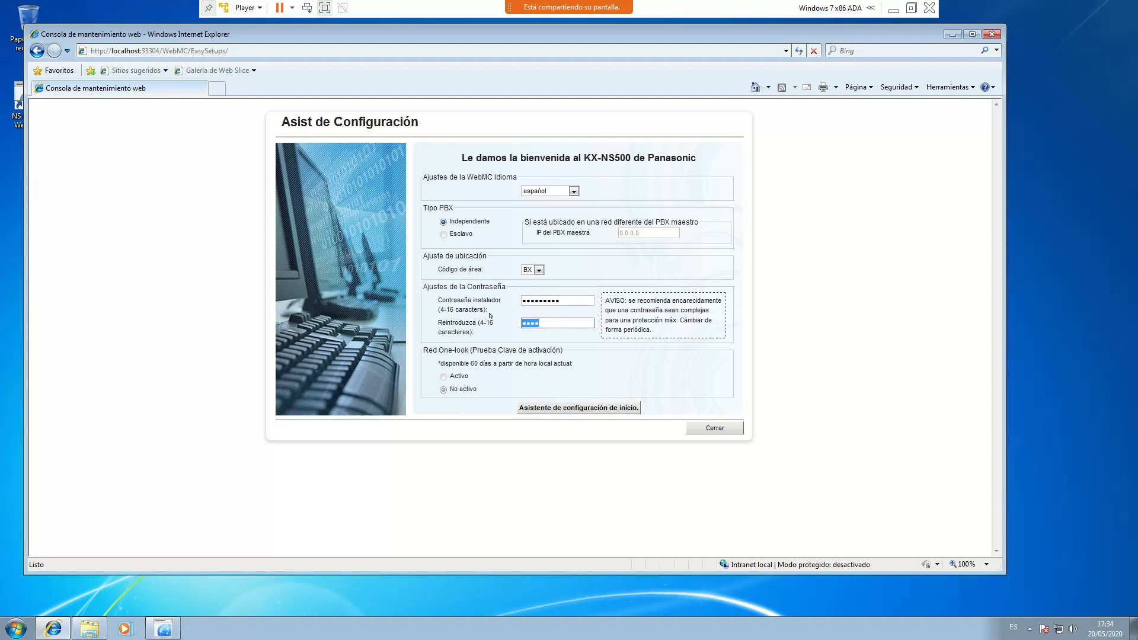
type("•••••••••")
left_click(578, 409)
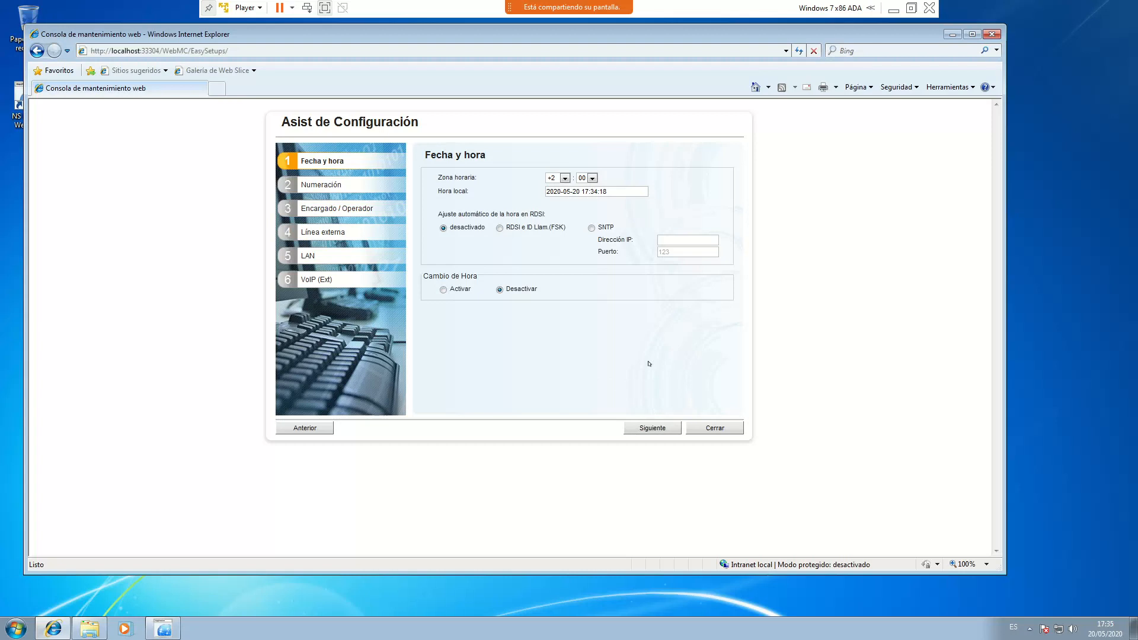
Accept defaults through Numeración, Encargado/Operador, Línea externa, LAN and VoIP, then Finalizar
left_click(661, 429)
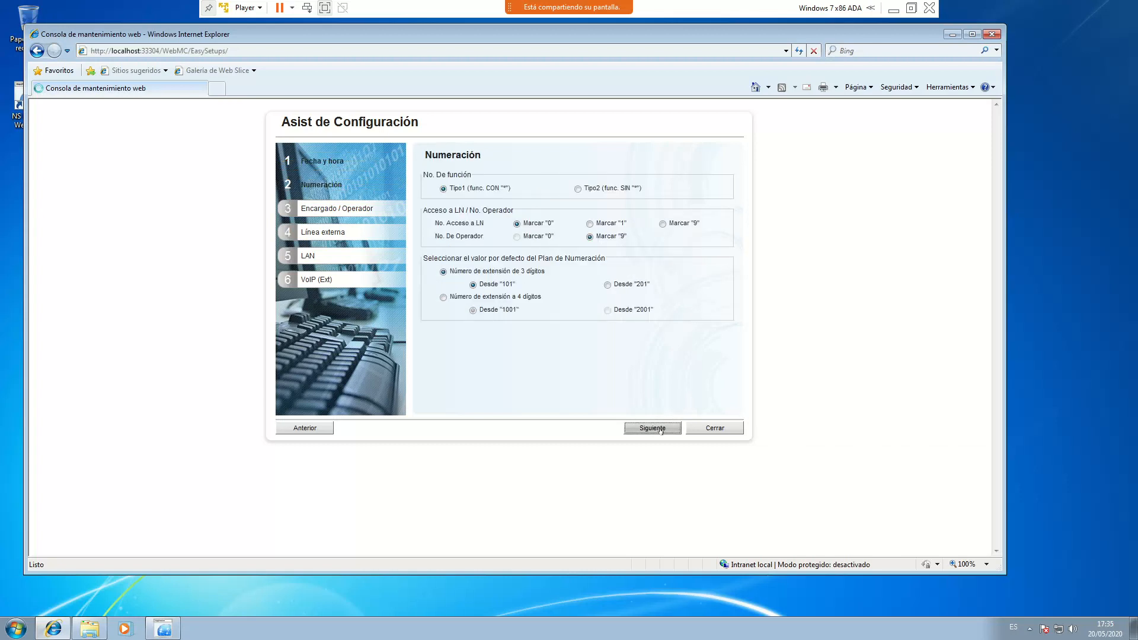
left_click(661, 429)
left_click(658, 428)
left_click(631, 428)
left_click(638, 428)
left_click(642, 428)
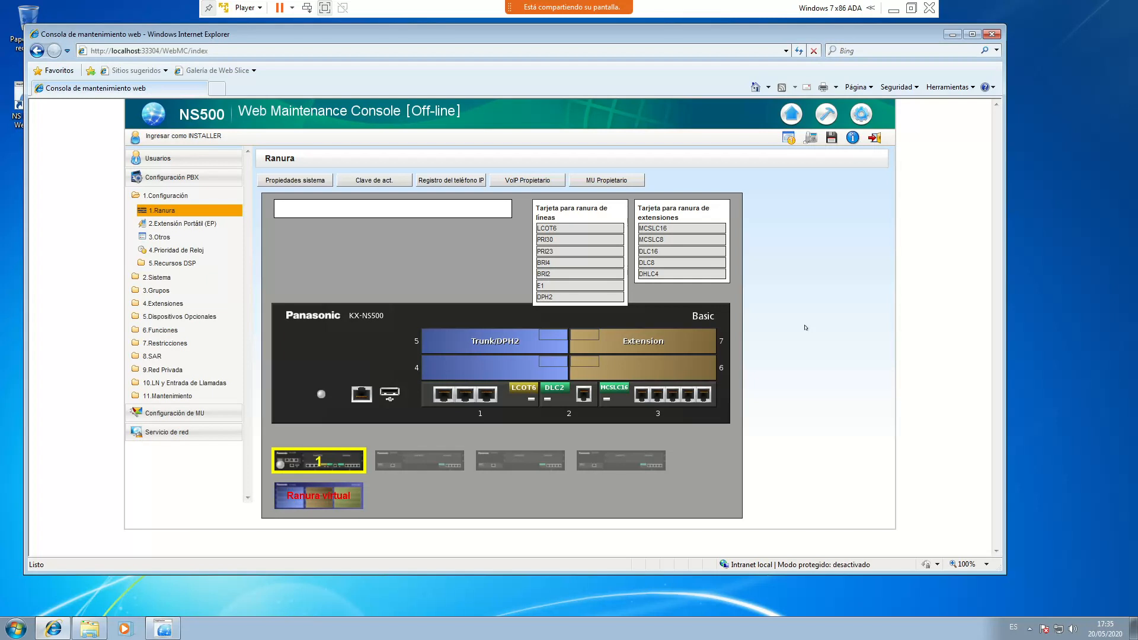
left_click(524, 388)
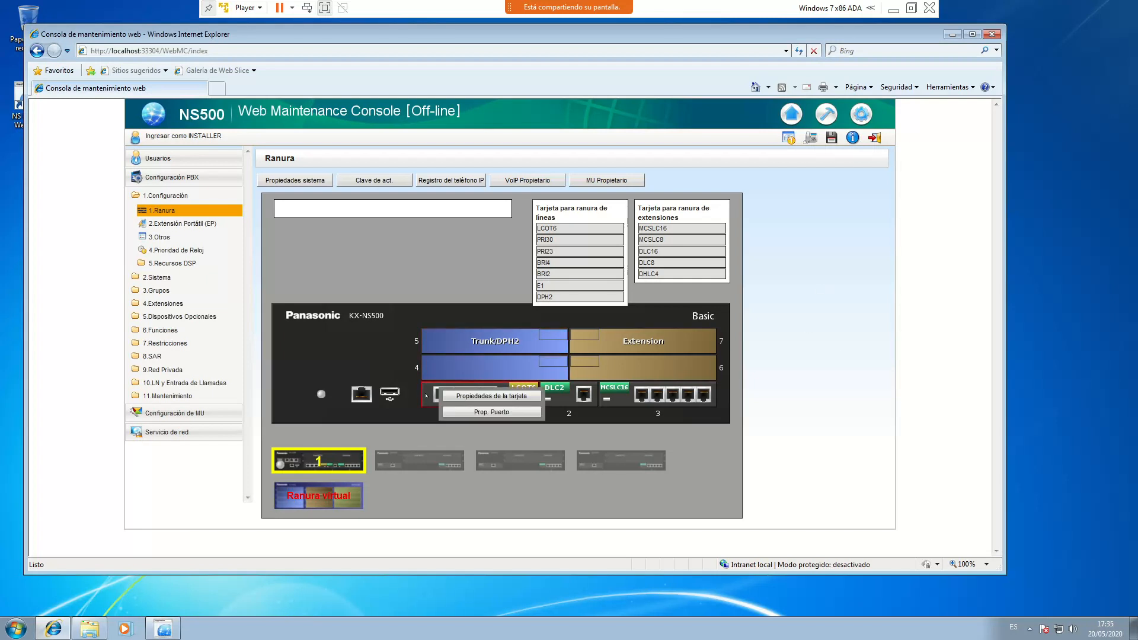
left_click(611, 400)
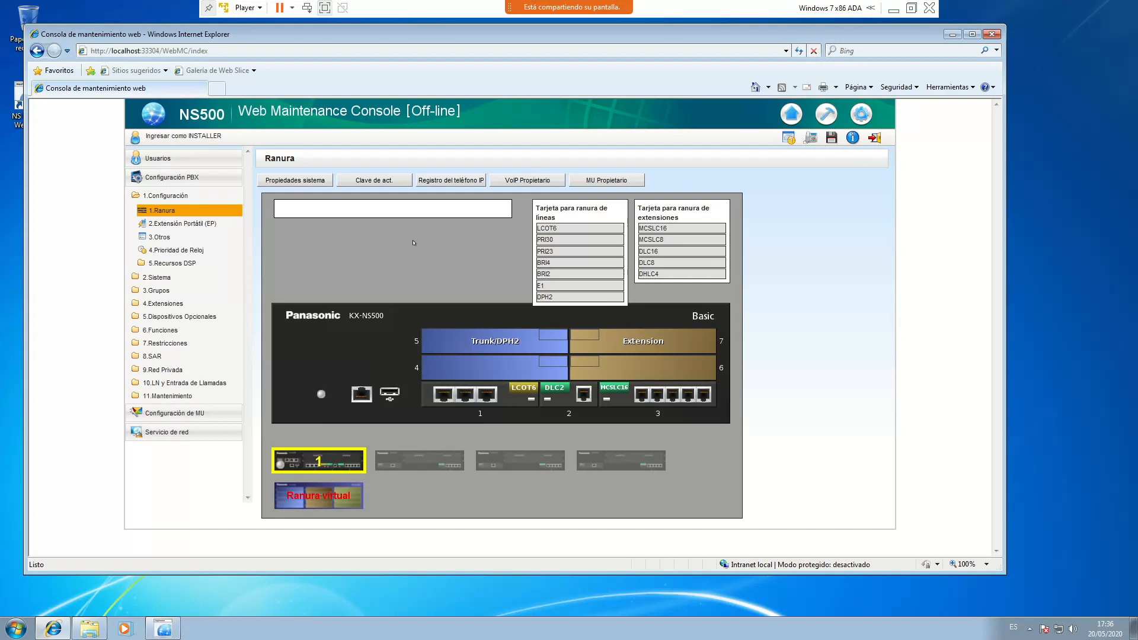
In 10.LN y Entrada de Llamadas > 1.LN, set line 6's group number to 2 and apply
mouse_move(490, 409)
left_click(178, 383)
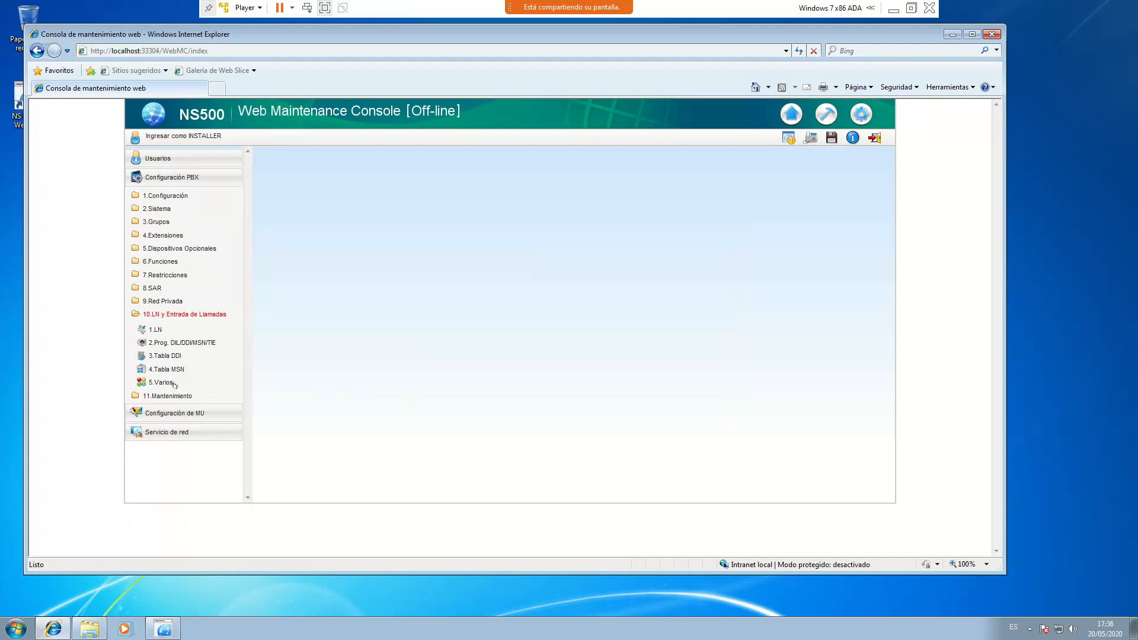
left_click(154, 330)
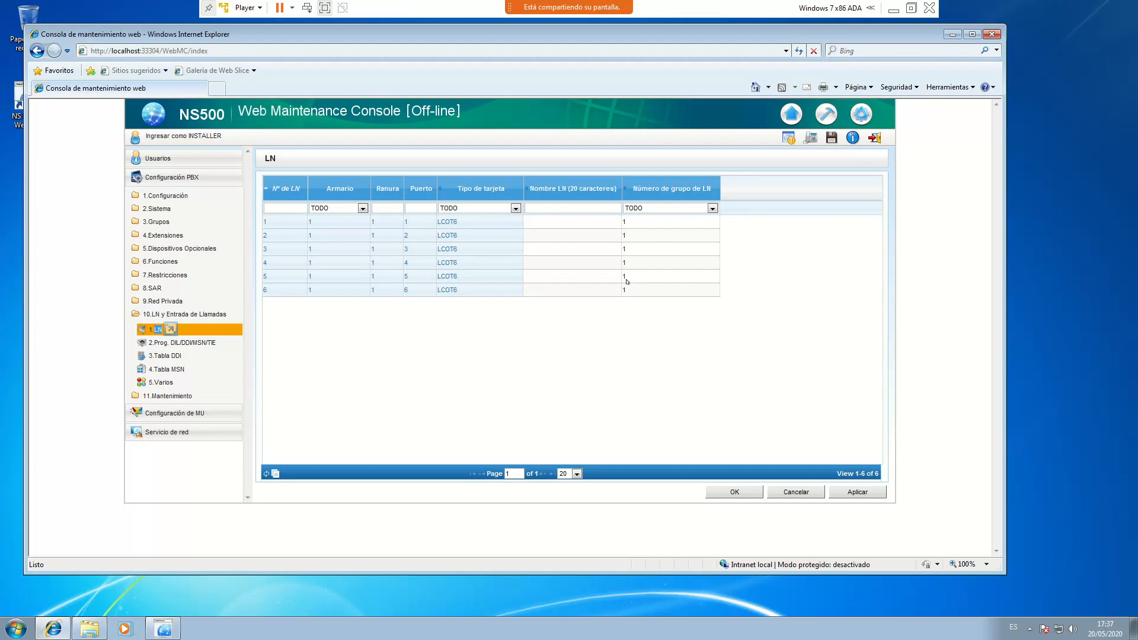
left_click(699, 294)
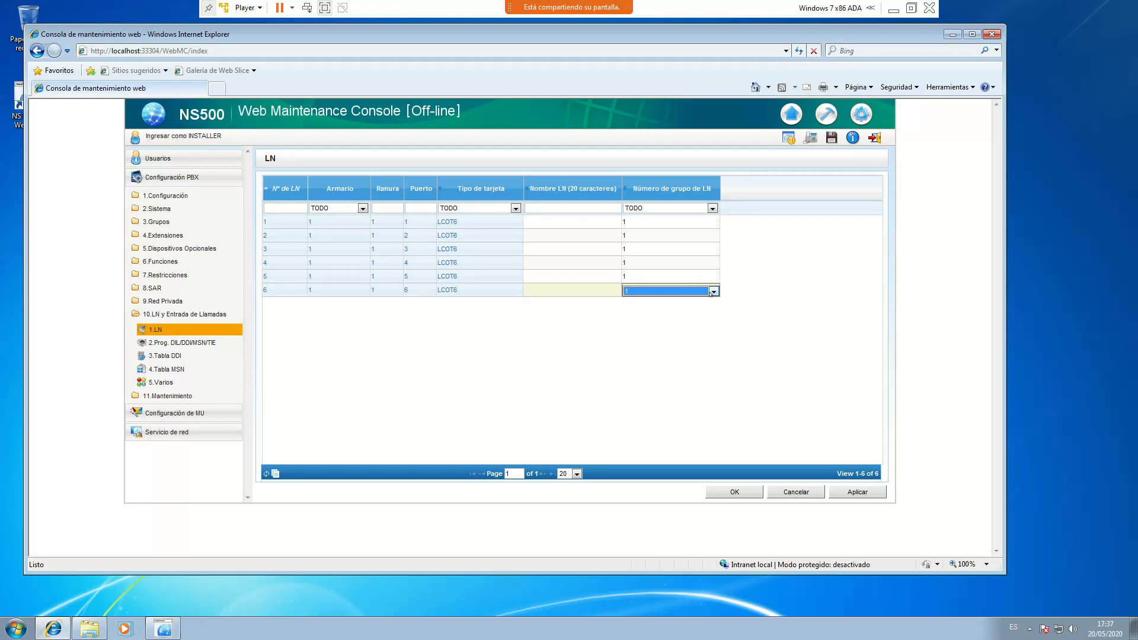
left_click(704, 292)
left_click(678, 307)
left_click(781, 373)
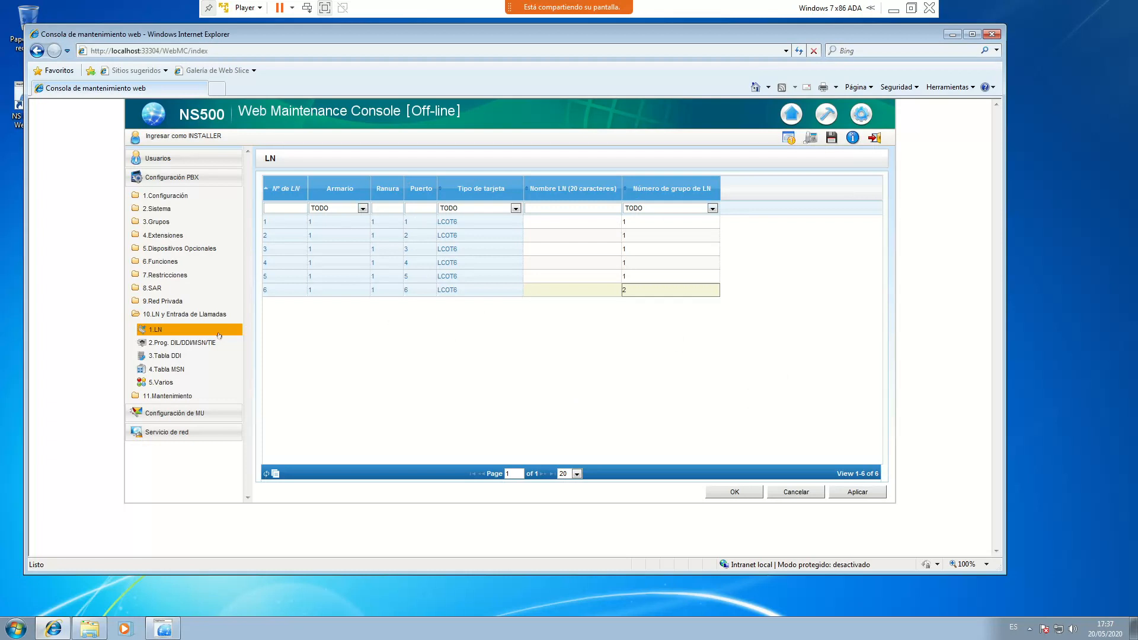
left_click(857, 493)
left_click(735, 492)
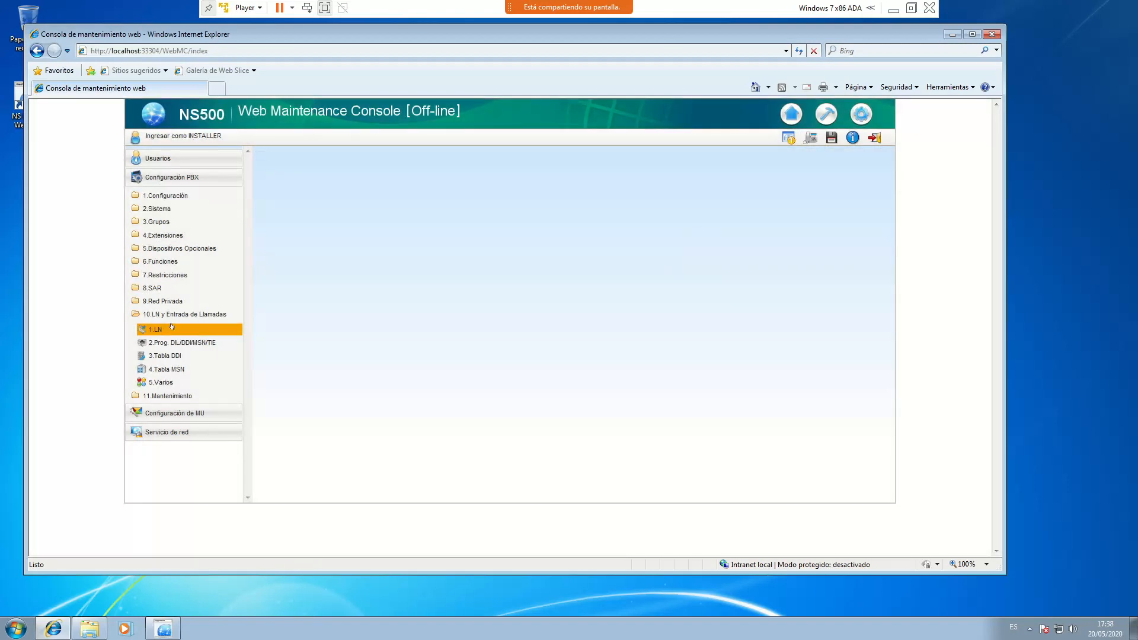
Save the system data and download it to Descargas under a new file name
left_click(831, 139)
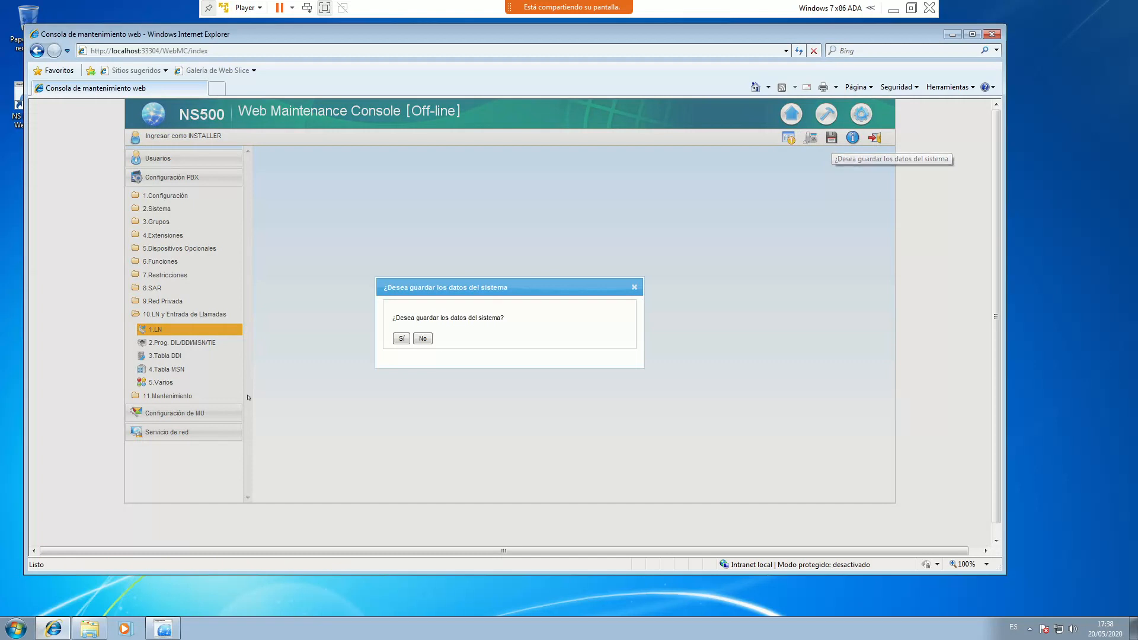
left_click(402, 339)
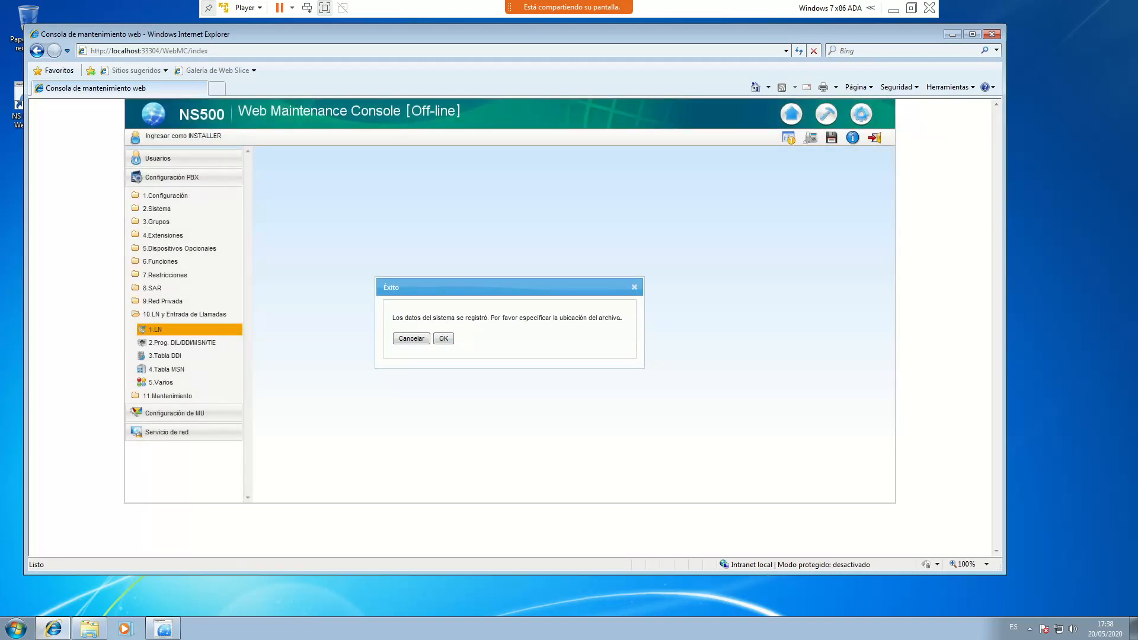
left_click(442, 339)
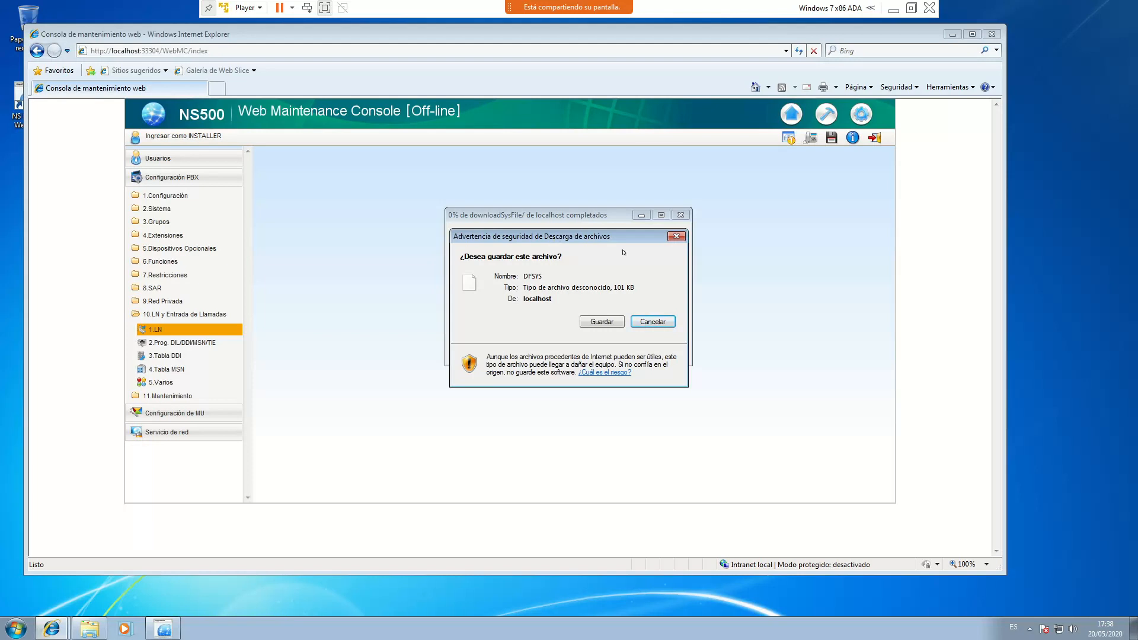
left_click(602, 322)
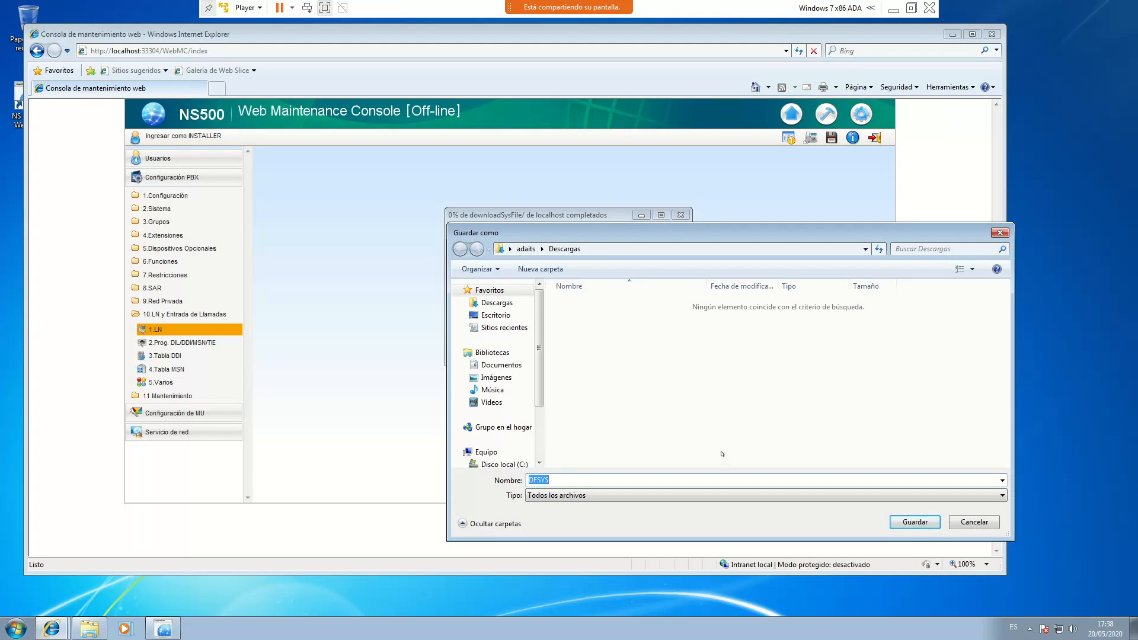
left_click(912, 523)
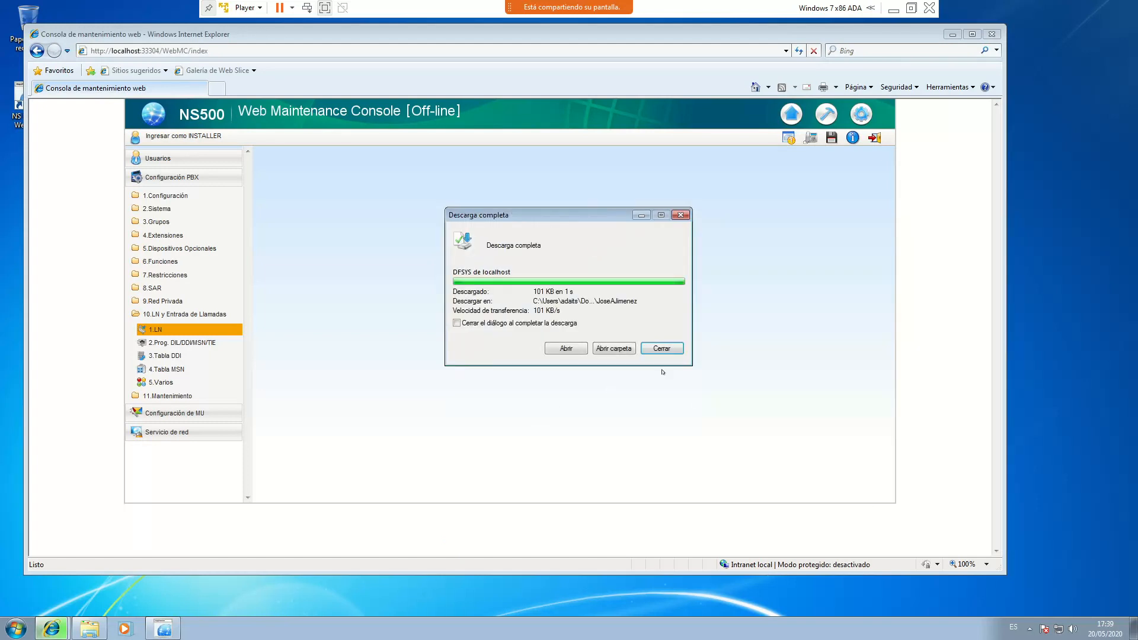
left_click(658, 349)
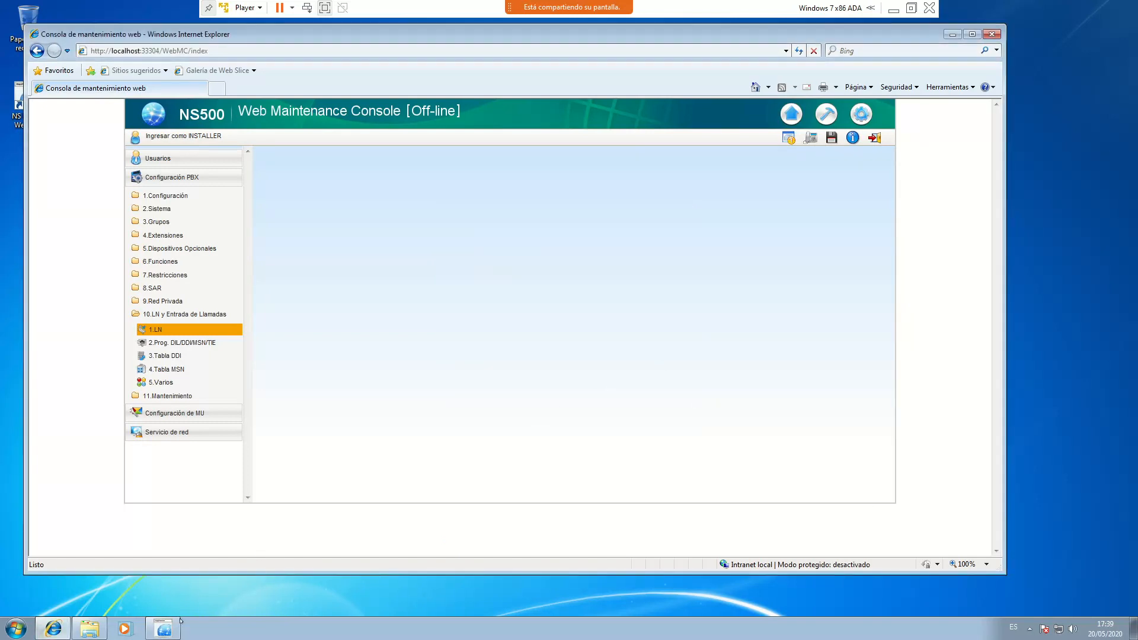
Check the saved system data file in Descargas, then log out of the NS500 console
left_click(89, 632)
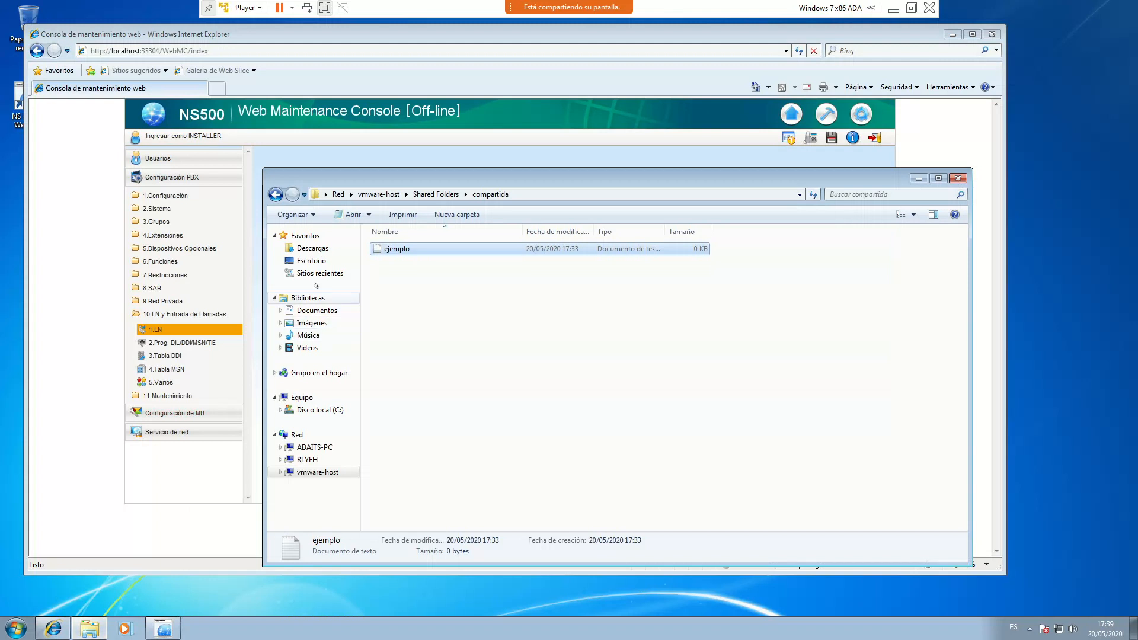
left_click(312, 248)
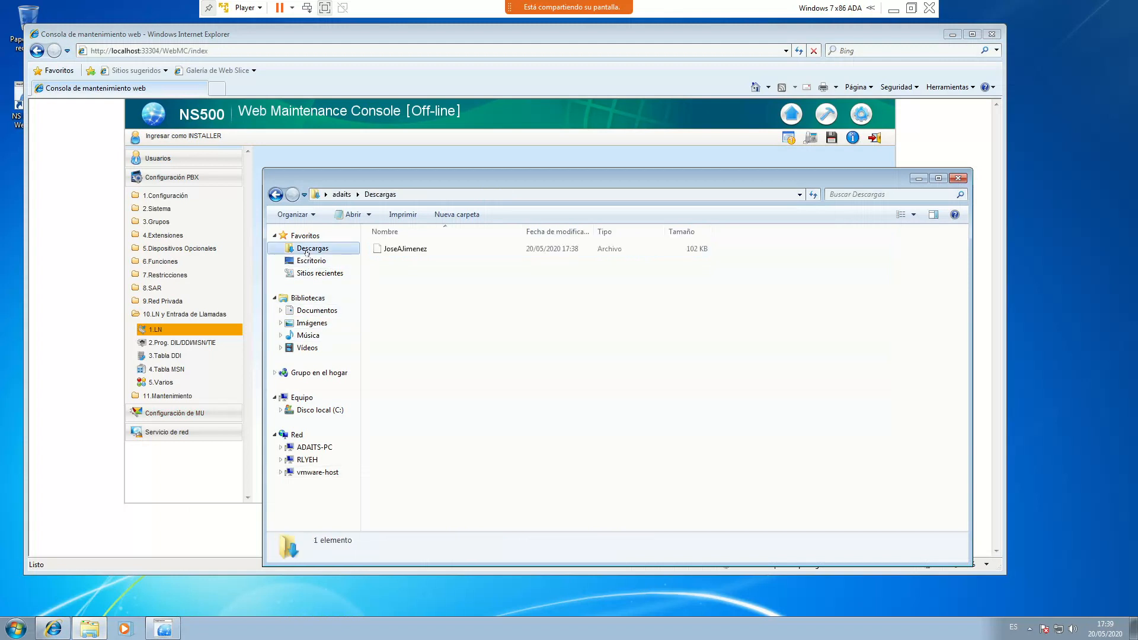
left_click(402, 250)
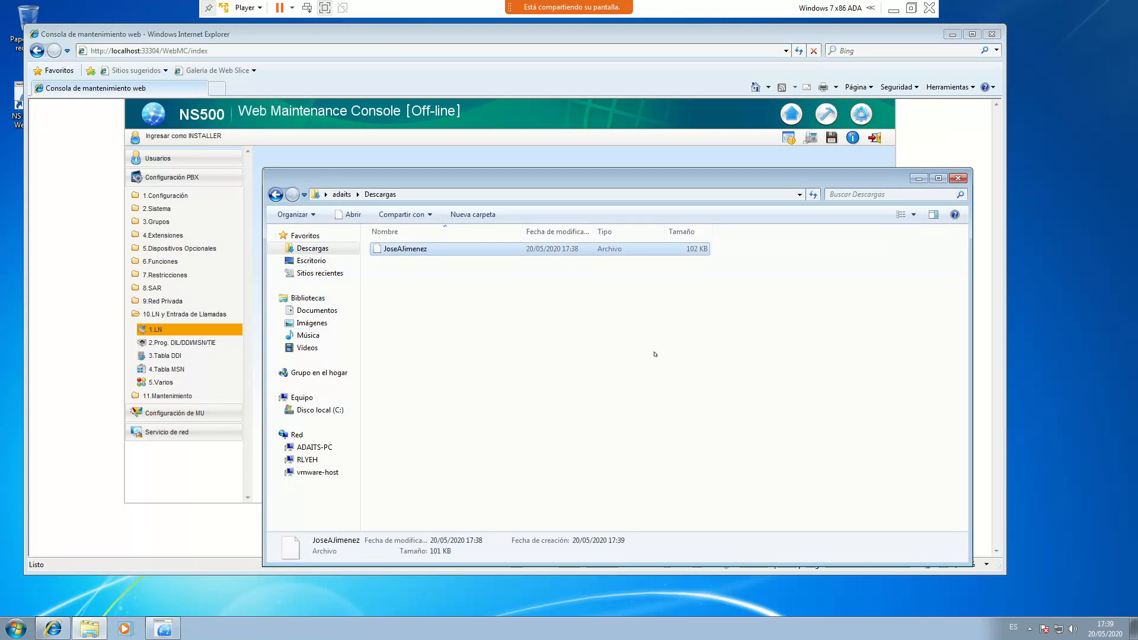
left_click(475, 80)
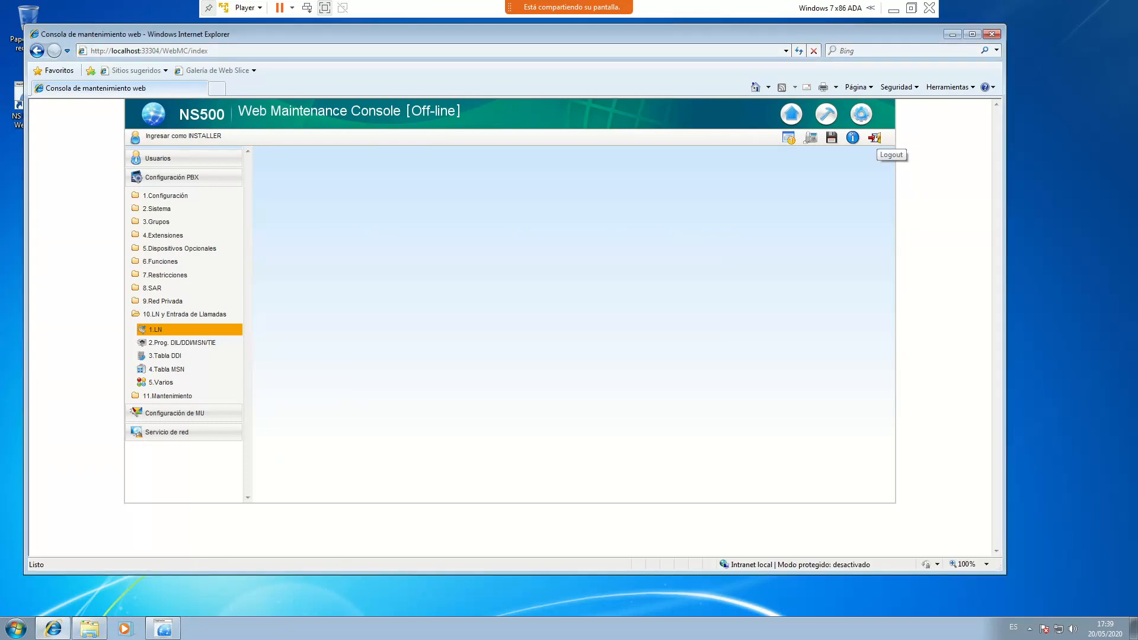
left_click(875, 138)
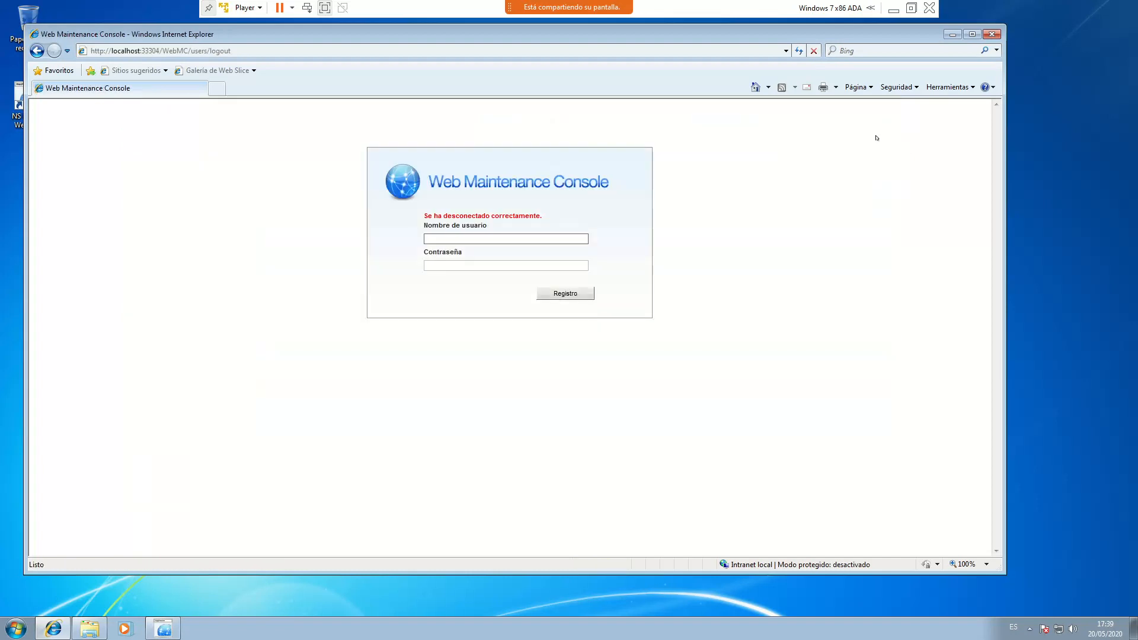
Close Internet Explorer and bring the NS Unified console launcher forward
left_click(991, 35)
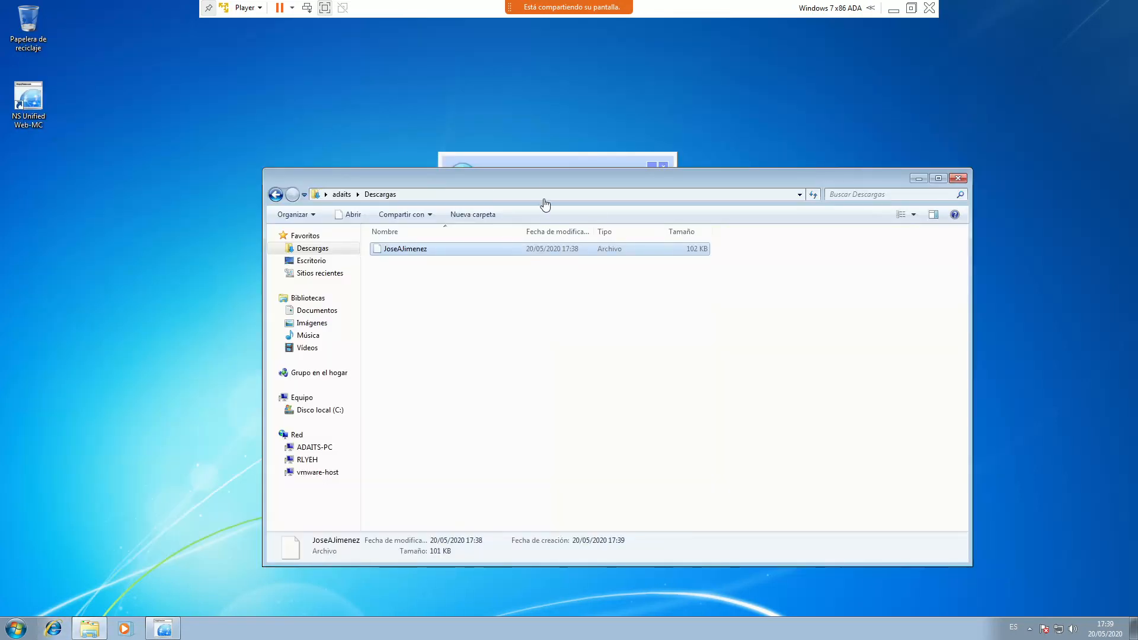
left_click_drag(554, 178, 552, 280)
left_click(533, 181)
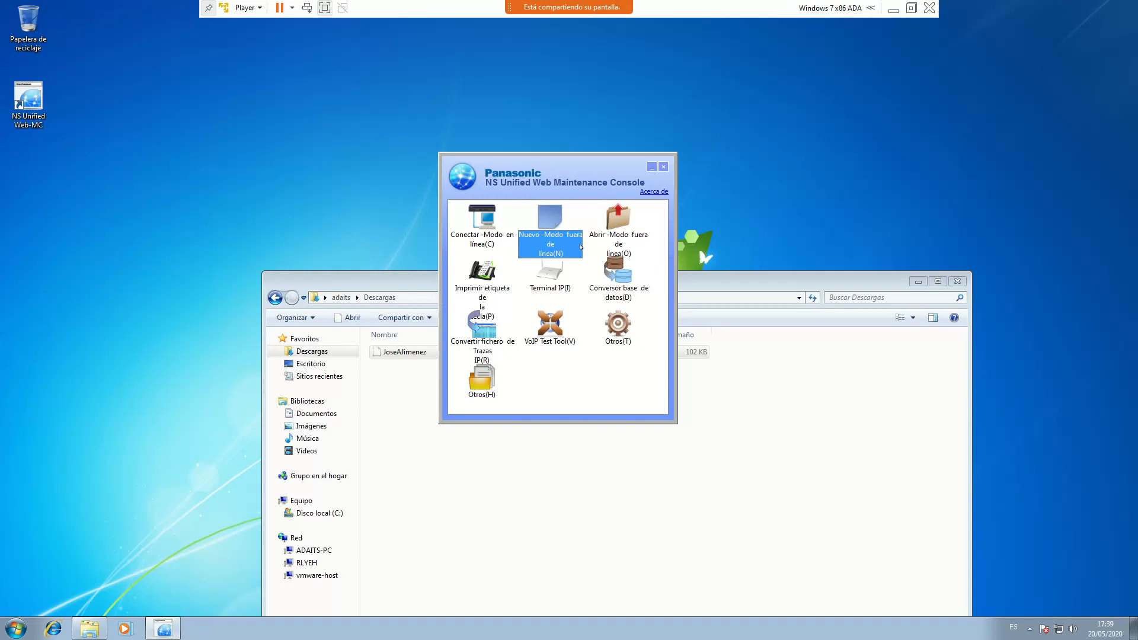
Open the saved system file from Descargas in Modo fuera de línea and accept the restart
double_click(618, 222)
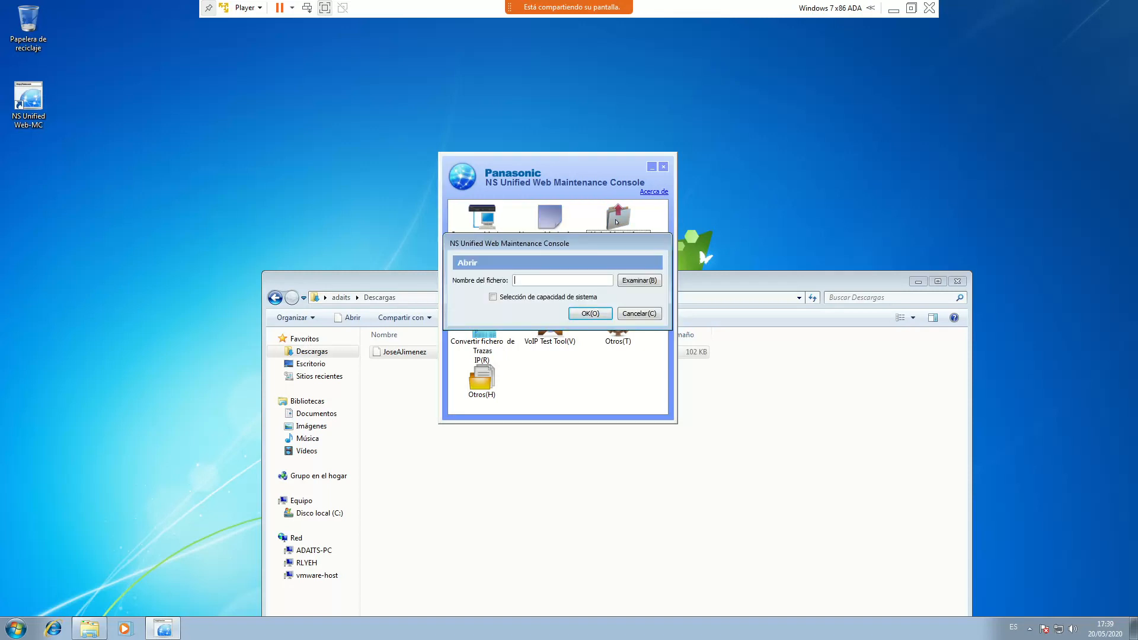
left_click(646, 278)
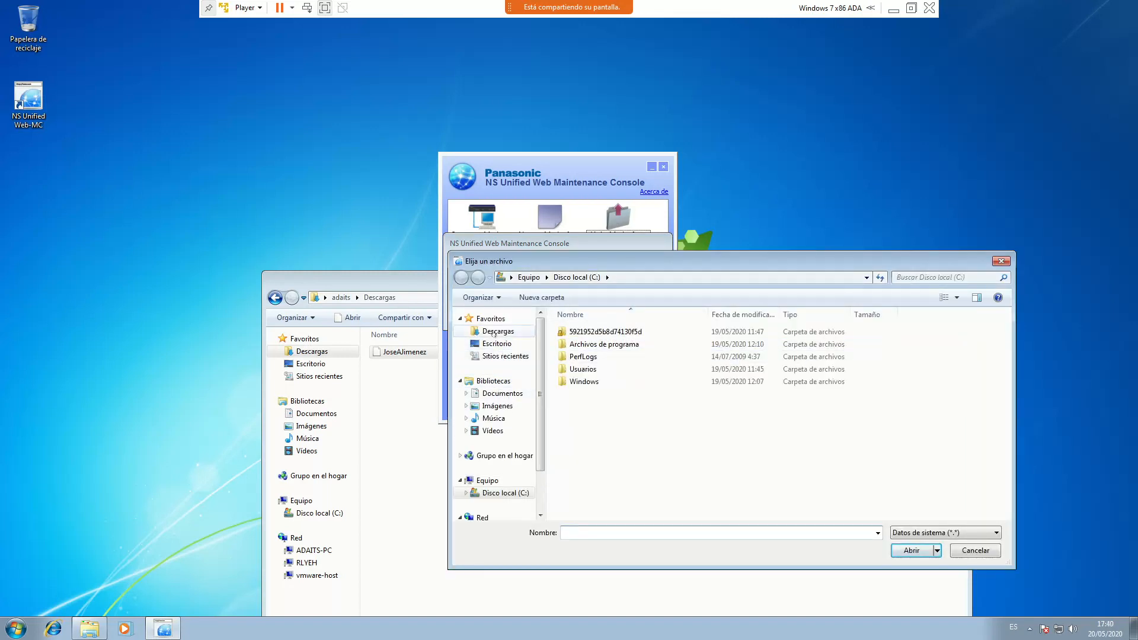
left_click(494, 334)
left_click(576, 333)
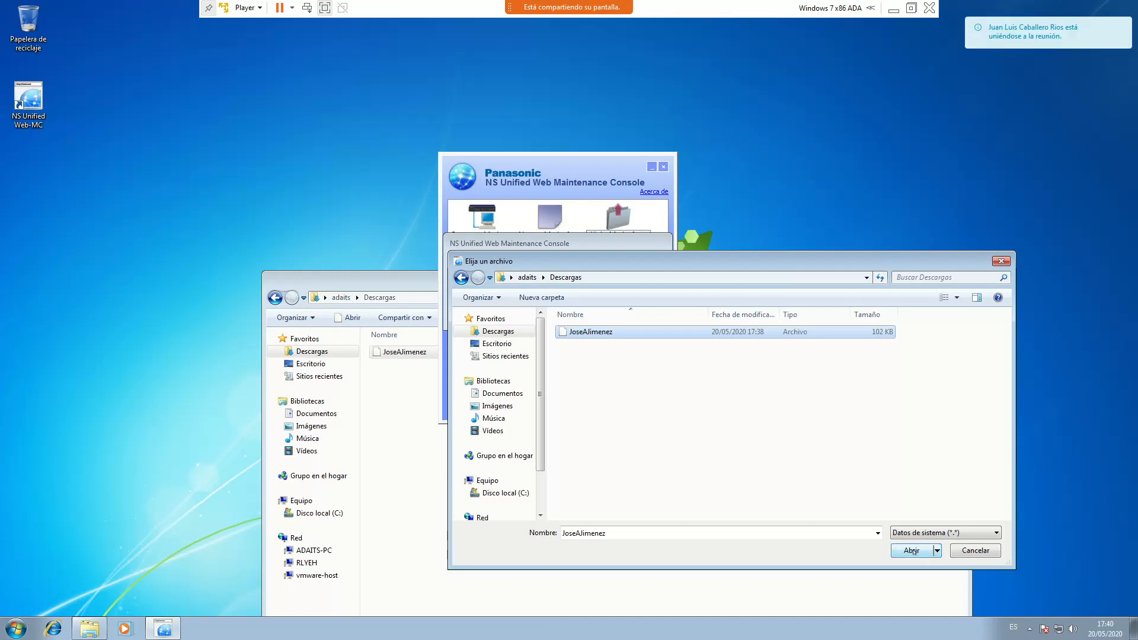
left_click(911, 550)
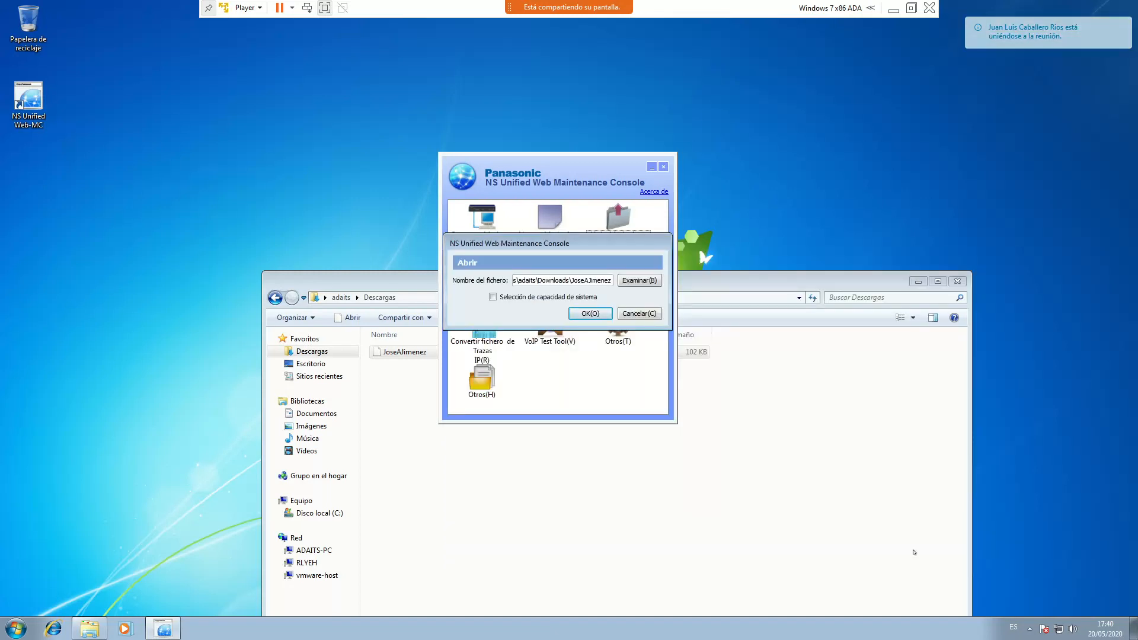
left_click(591, 313)
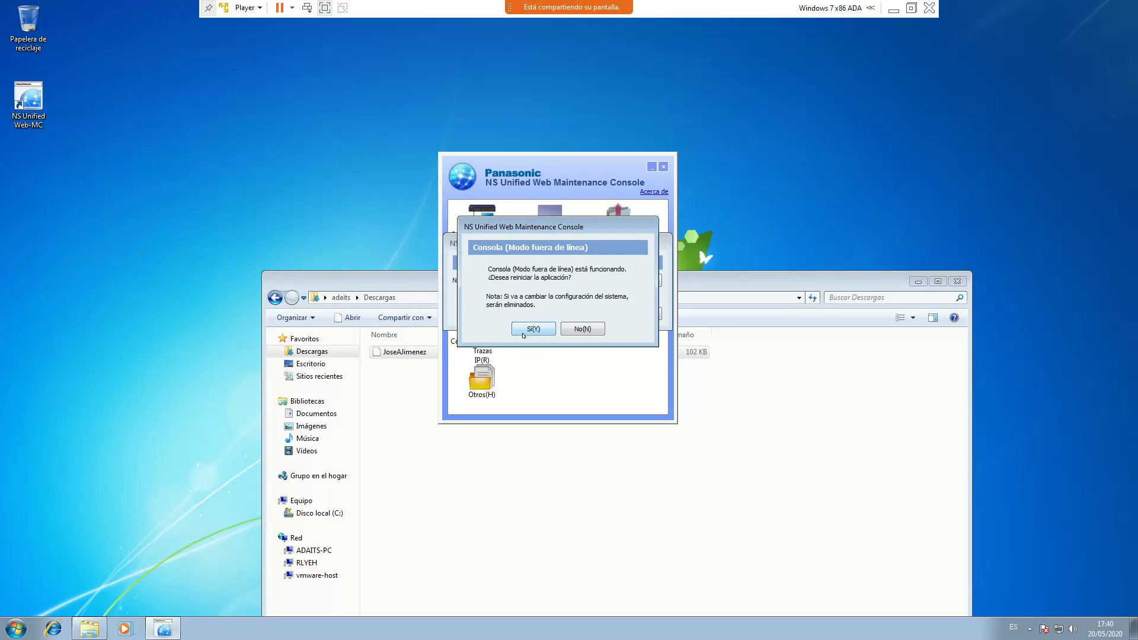
left_click(533, 329)
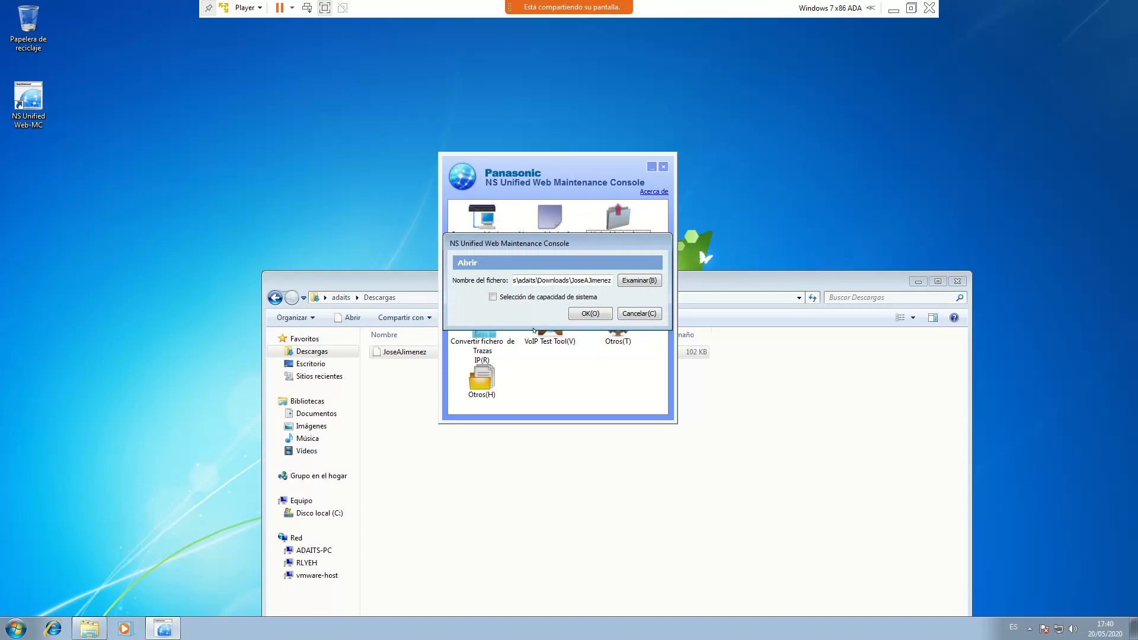
left_click(589, 313)
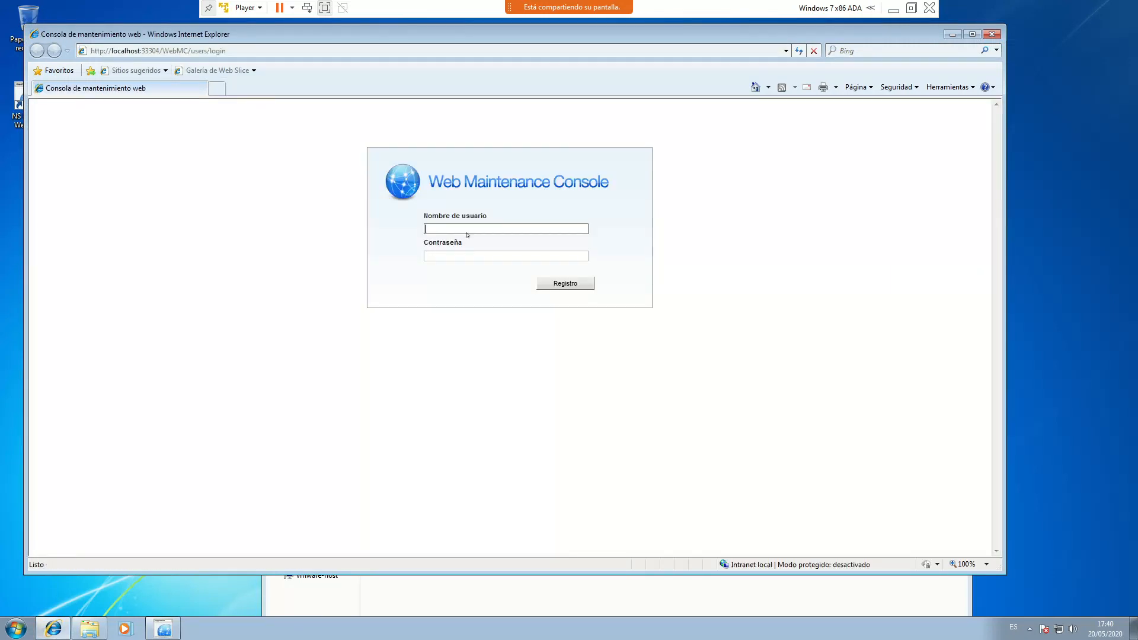
Log in with user name INSTALLER and the account password
left_click(458, 228)
type("INSTALLE")
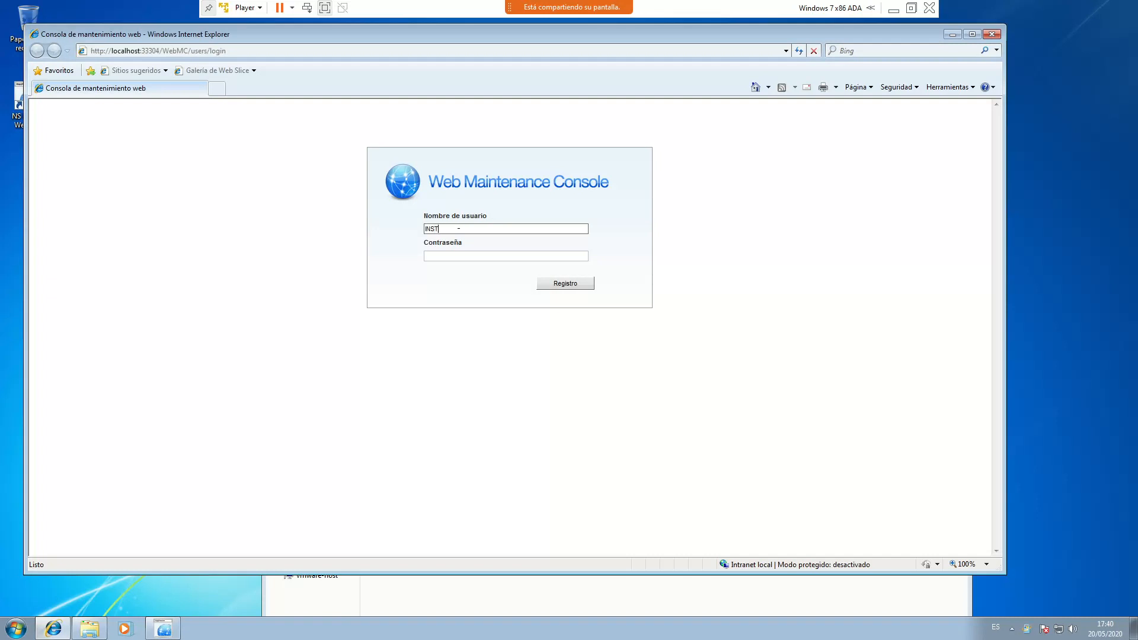
type("R")
key("Tab")
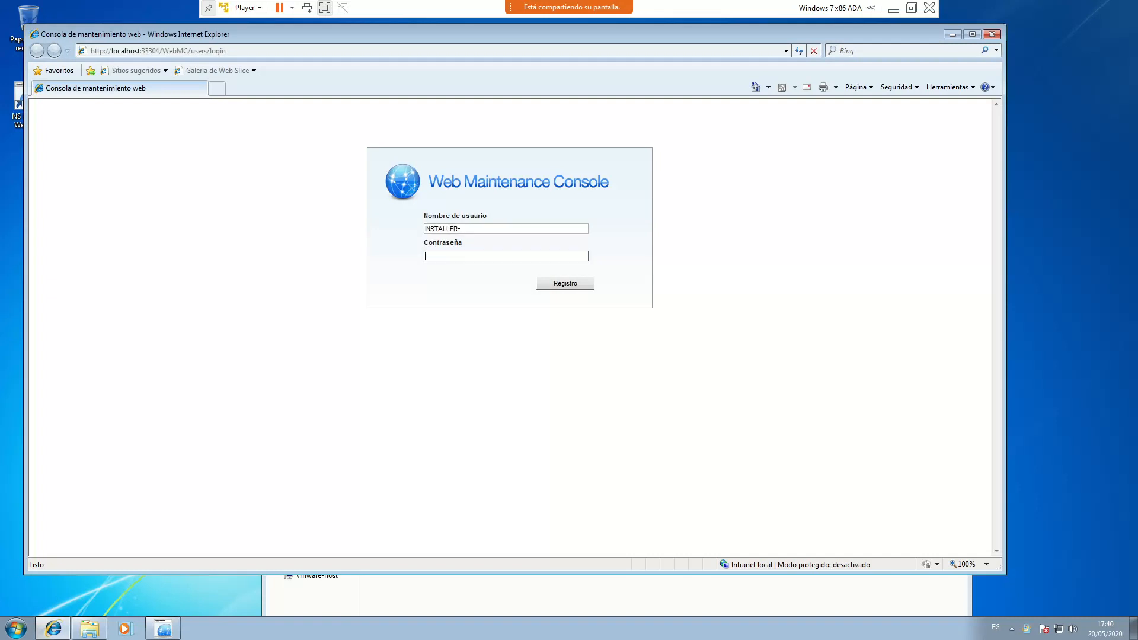
type("1234")
left_click(564, 283)
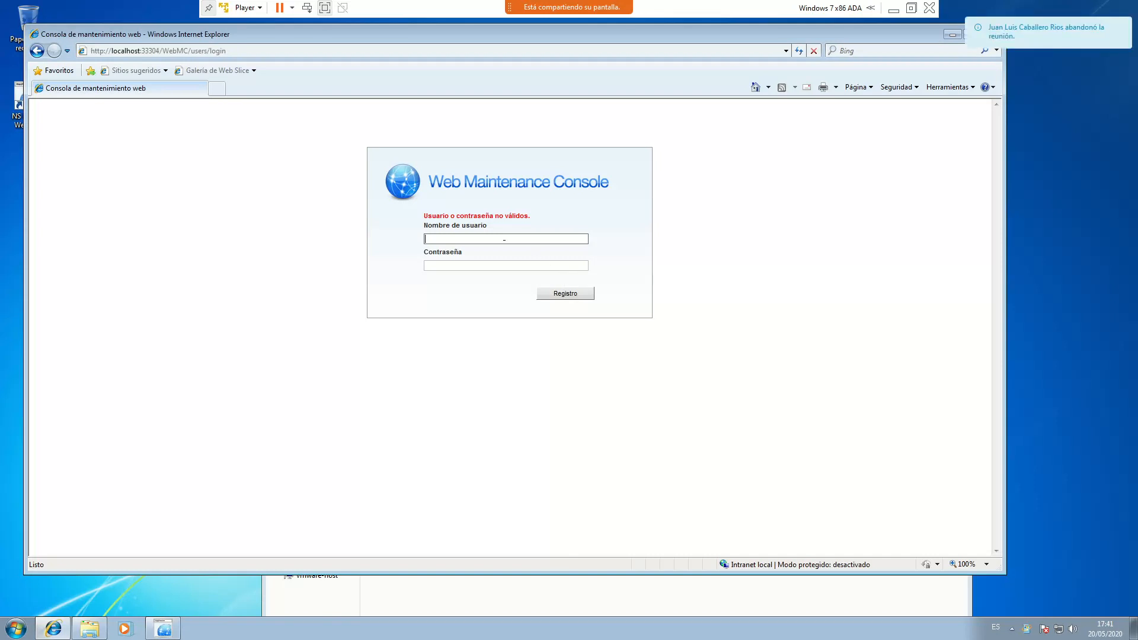
After the login error, re-enter INSTALLER and the password and submit again
type("INSTALLER")
left_click(489, 265)
type("•••••••••")
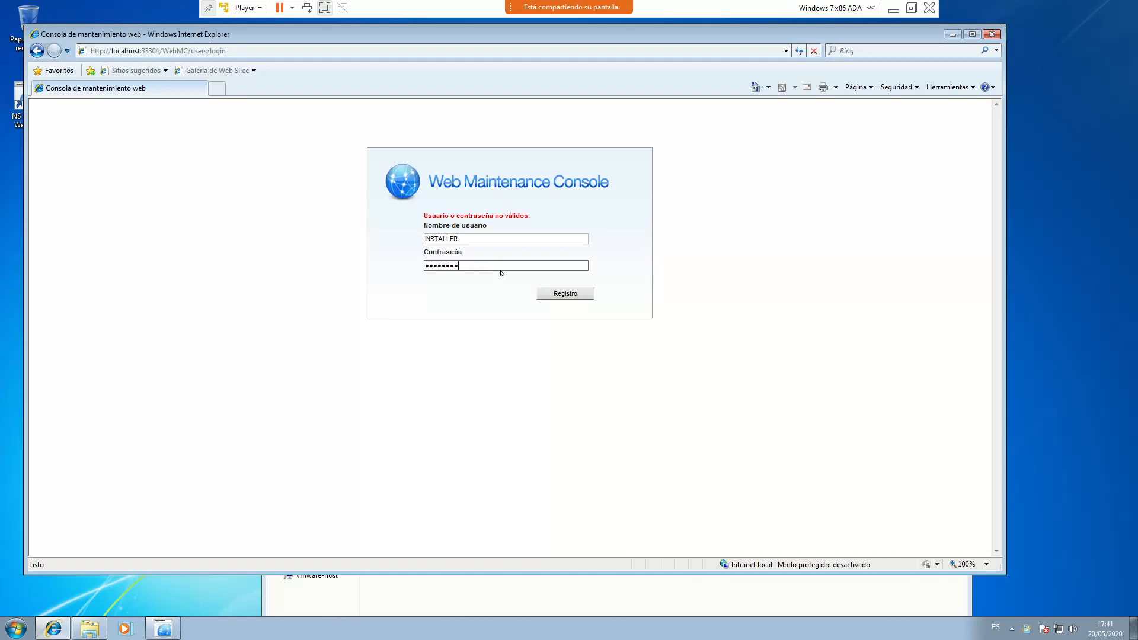
left_click(576, 295)
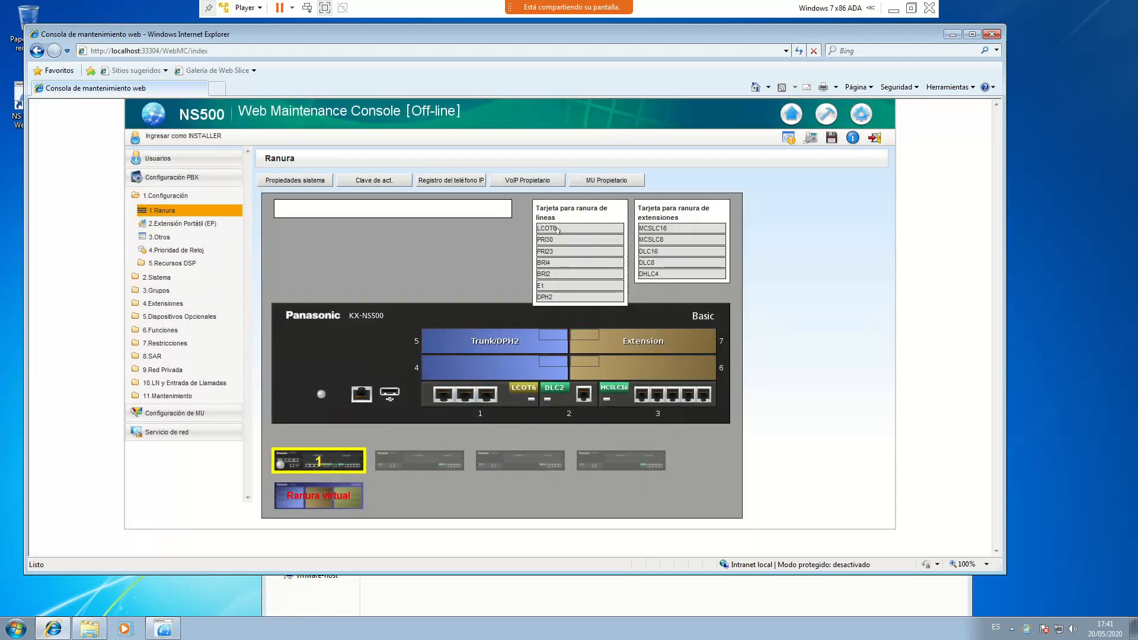
Expand 10.LN y Entrada de Llamadas and open 1.LN to view the six LCOT6 lines
left_click(160, 384)
left_click(156, 329)
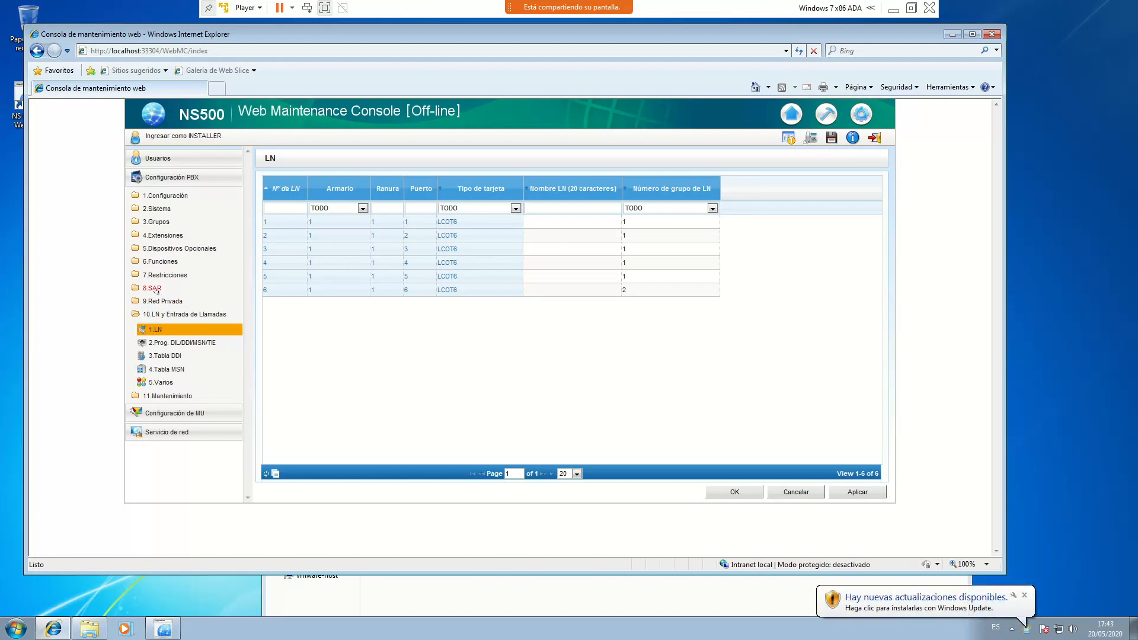
Set Modo SAR to 'Activado para cualquier modo' in 8.SAR Config. Sistema and apply
left_click(152, 289)
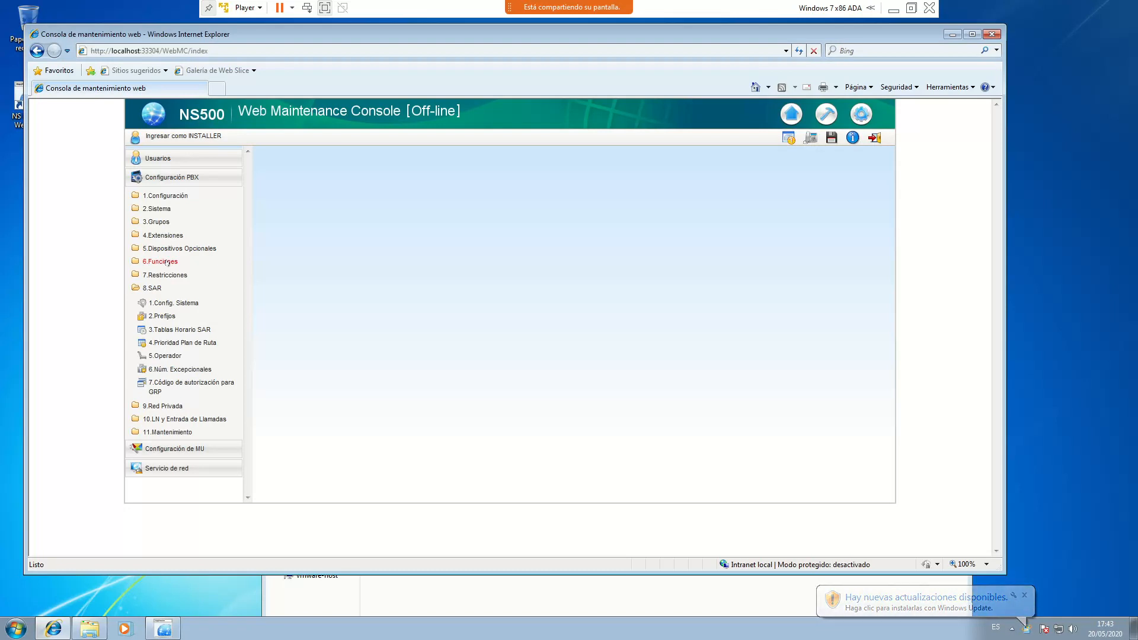
left_click(187, 304)
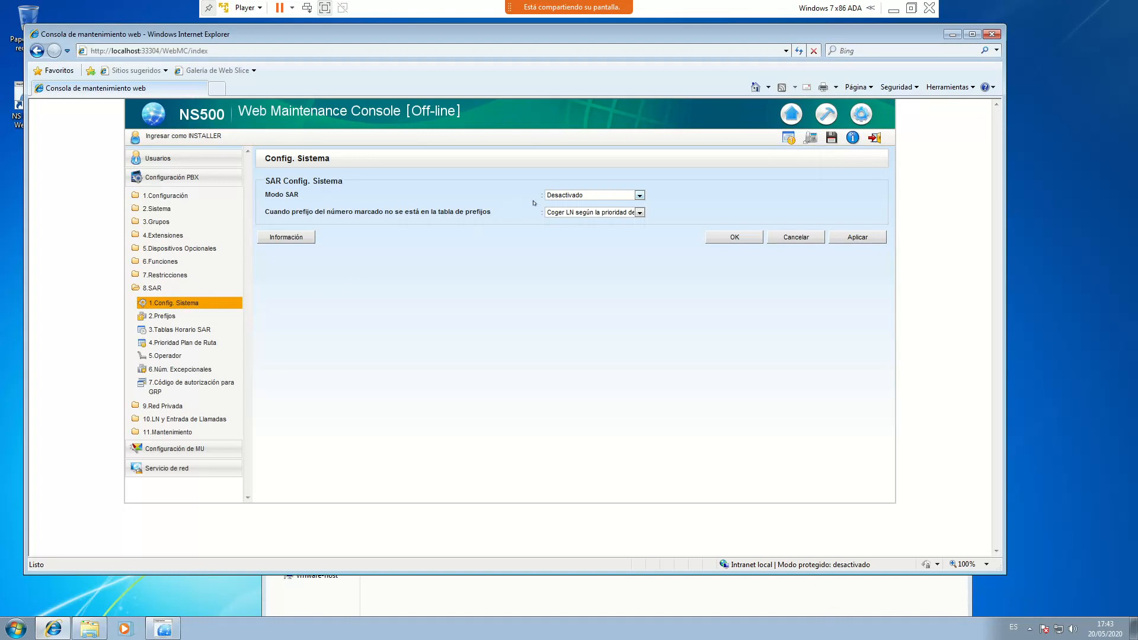
left_click(640, 196)
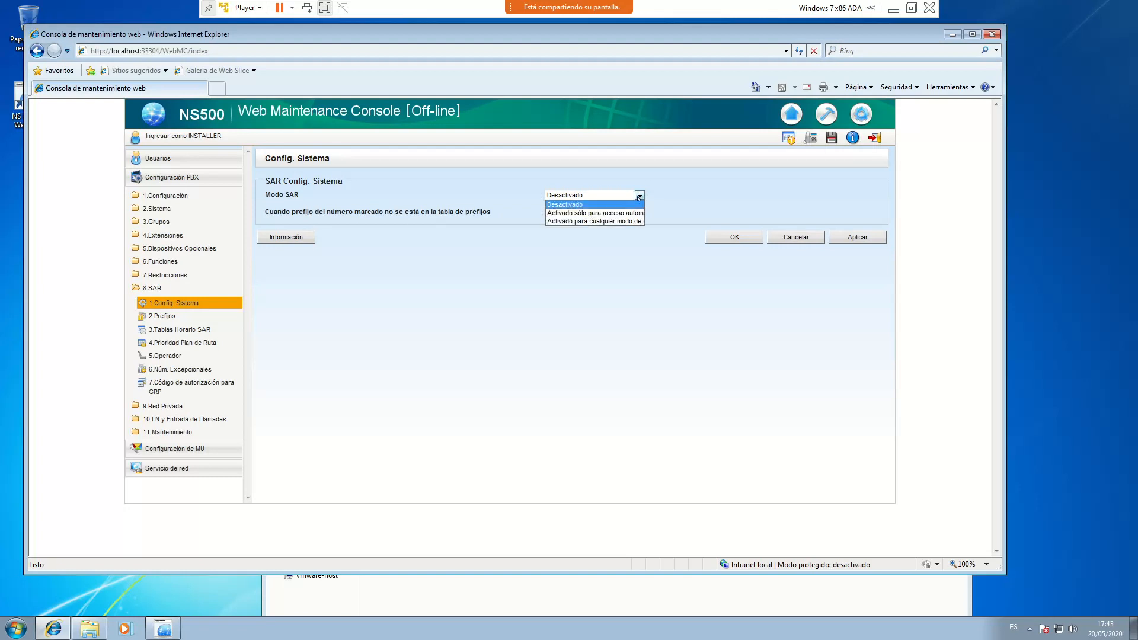
left_click(619, 222)
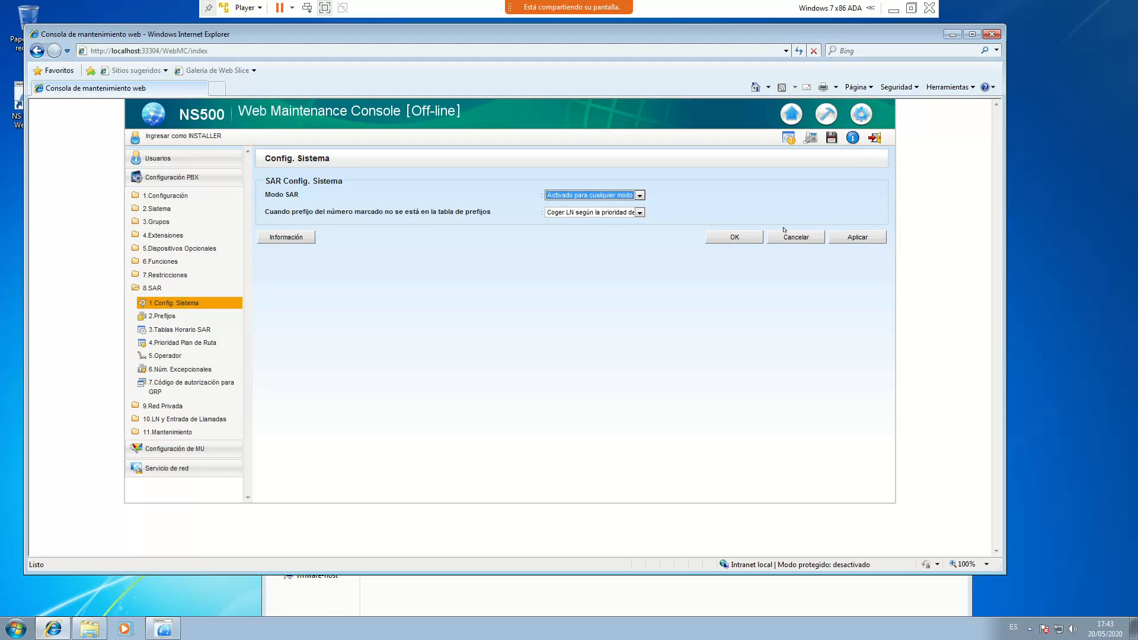
left_click(860, 238)
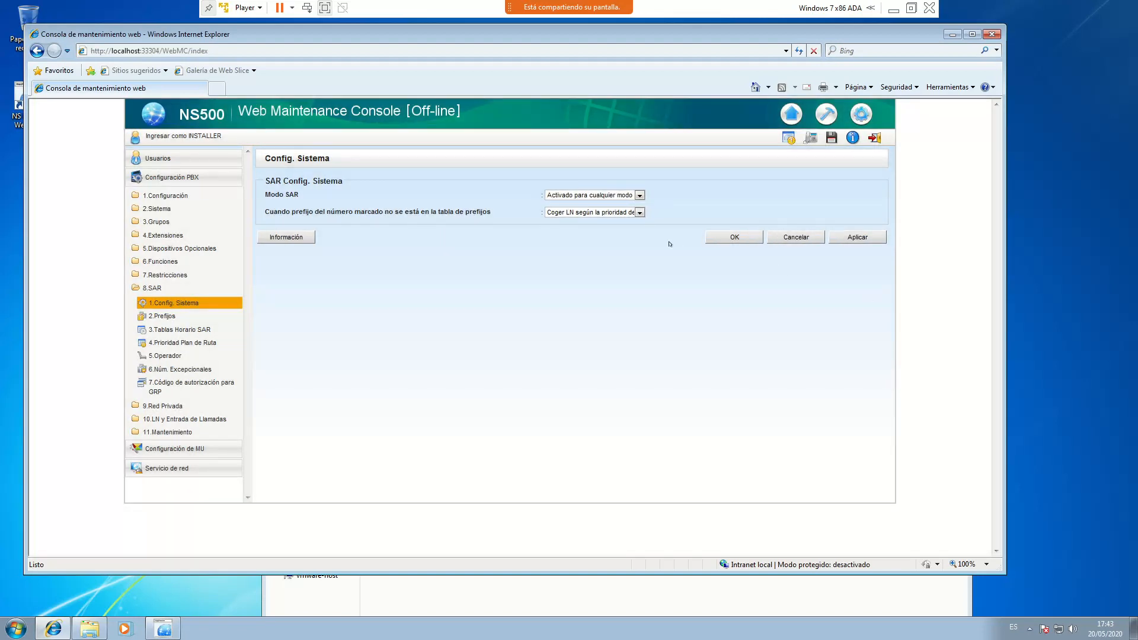
left_click(734, 237)
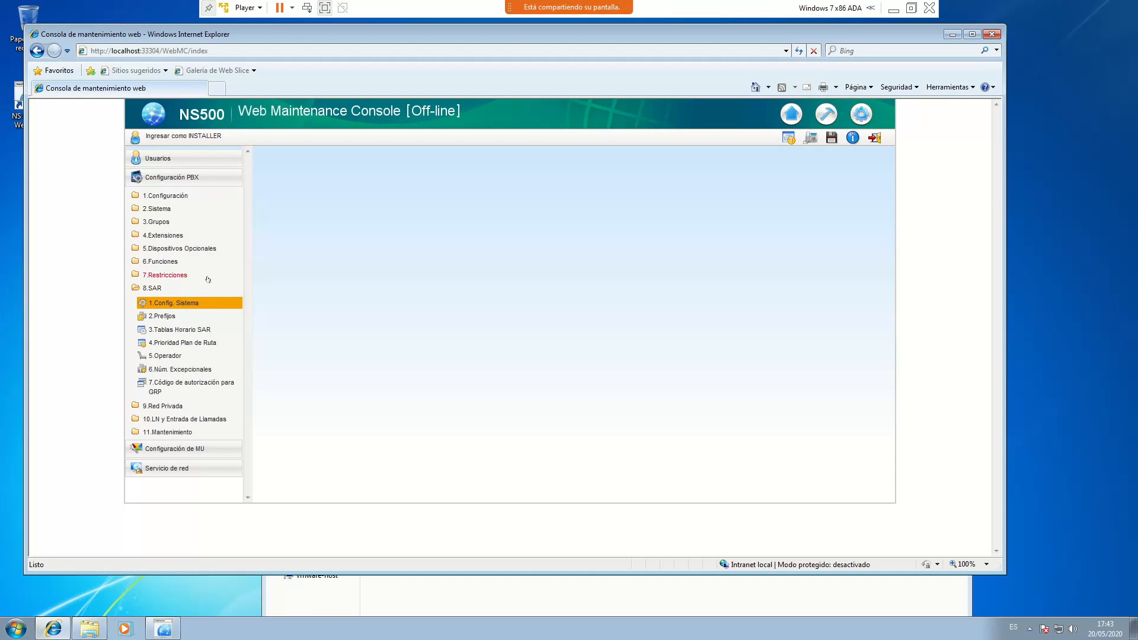
Open 2.Prefijos and review location 1's route plan table choices, leaving it at 1
left_click(166, 316)
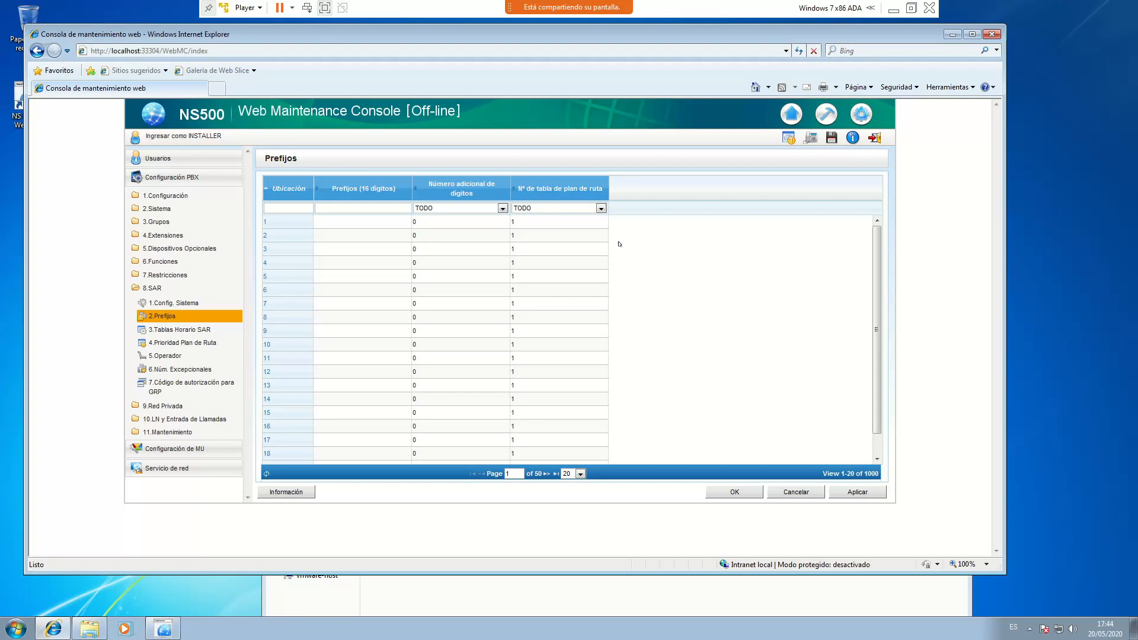
left_click(599, 226)
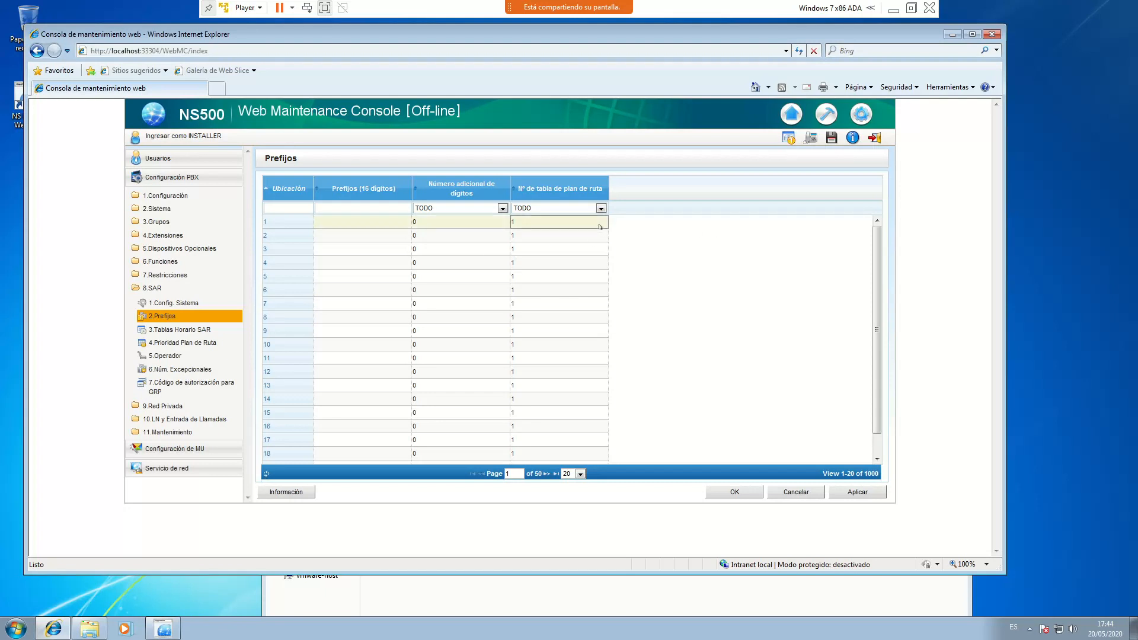
left_click(602, 224)
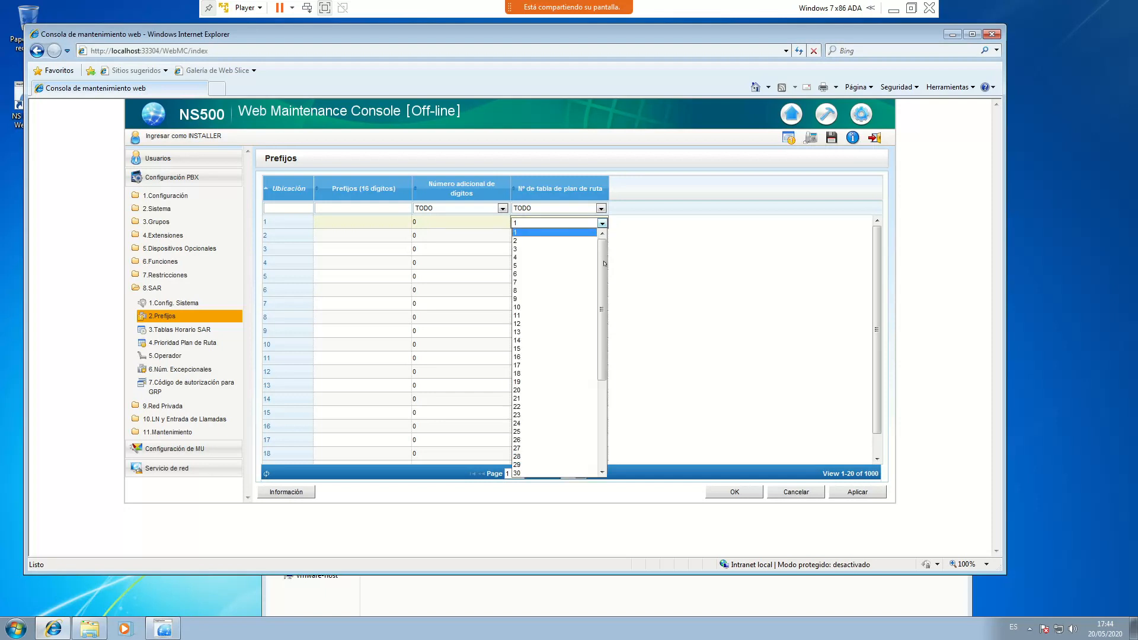
left_click_drag(604, 263, 596, 371)
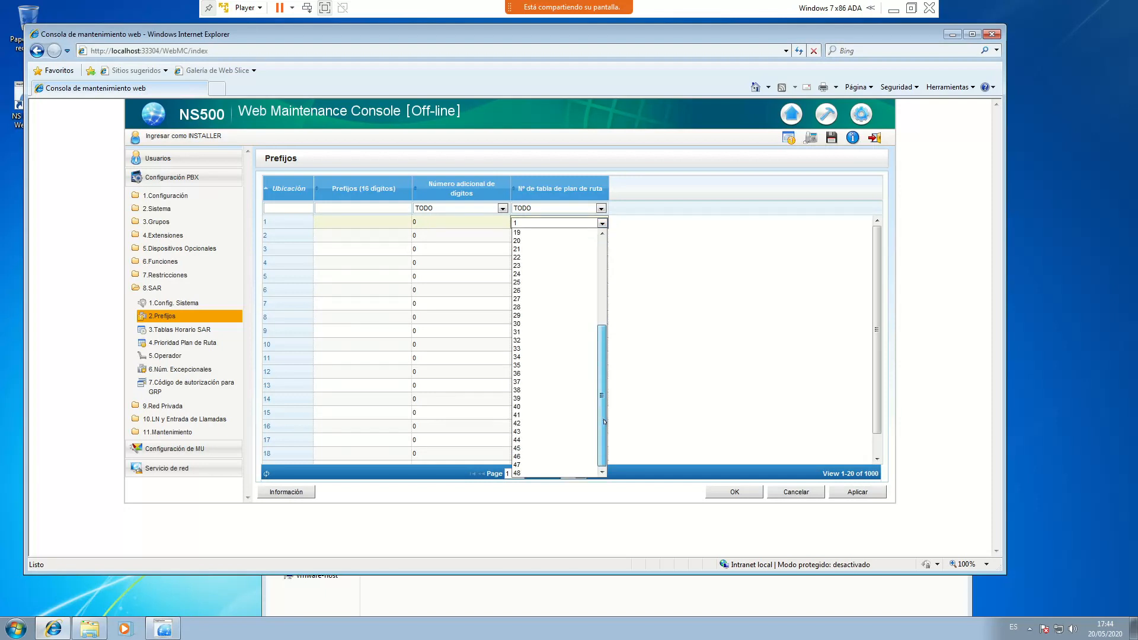
left_click_drag(594, 351, 614, 249)
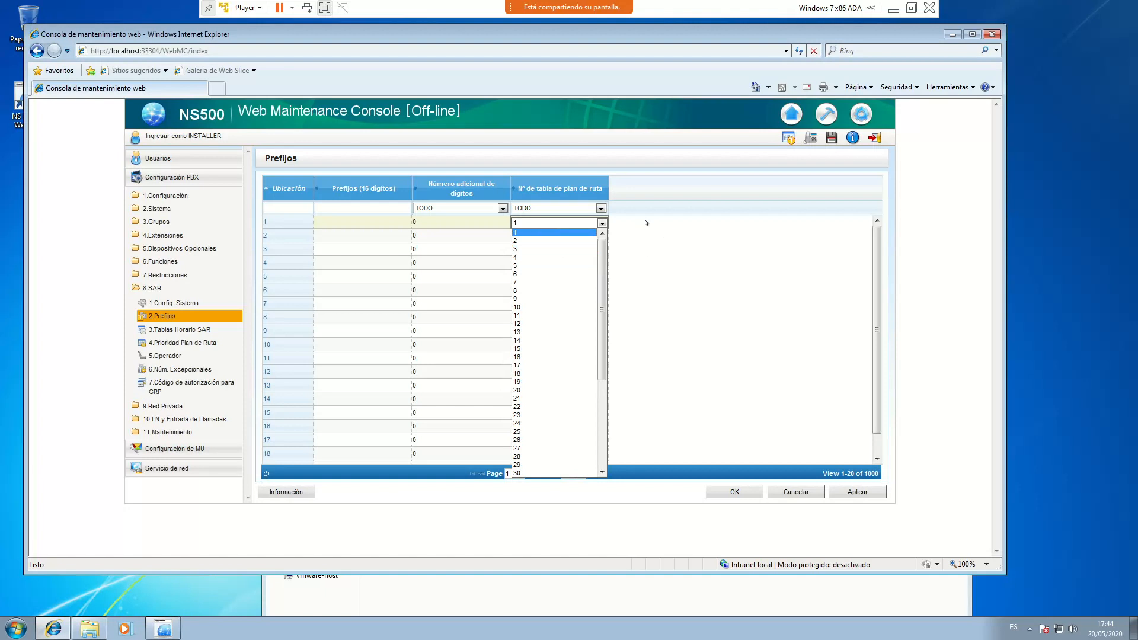
left_click(671, 222)
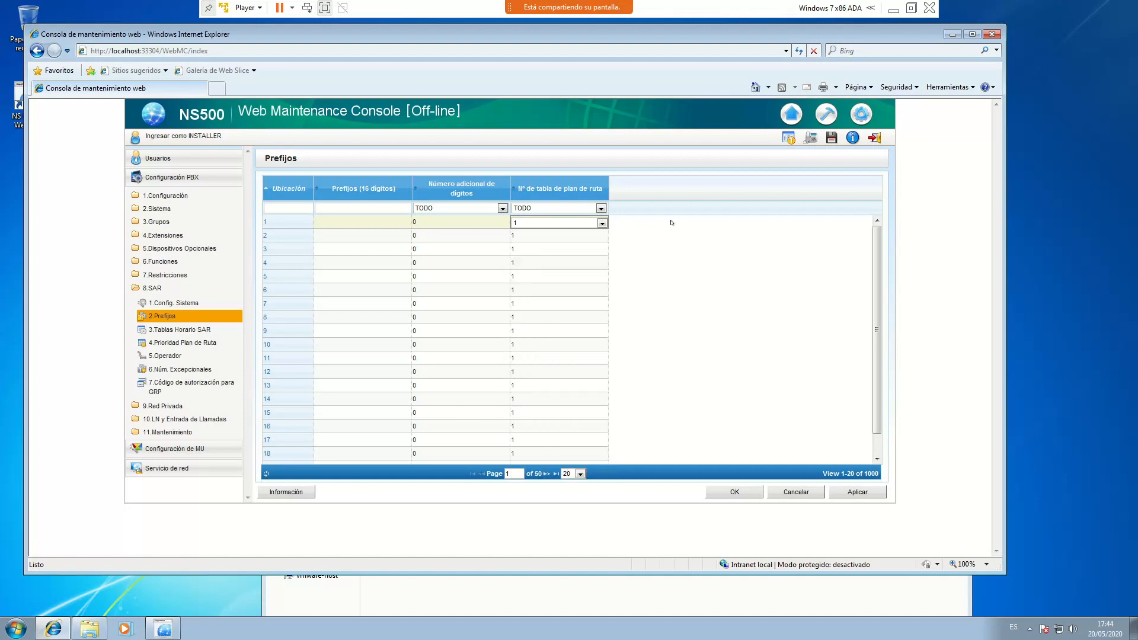
Enter SAR prefix 9 with 8 additional digits and prefix 00 with 11 digits
left_click(372, 227)
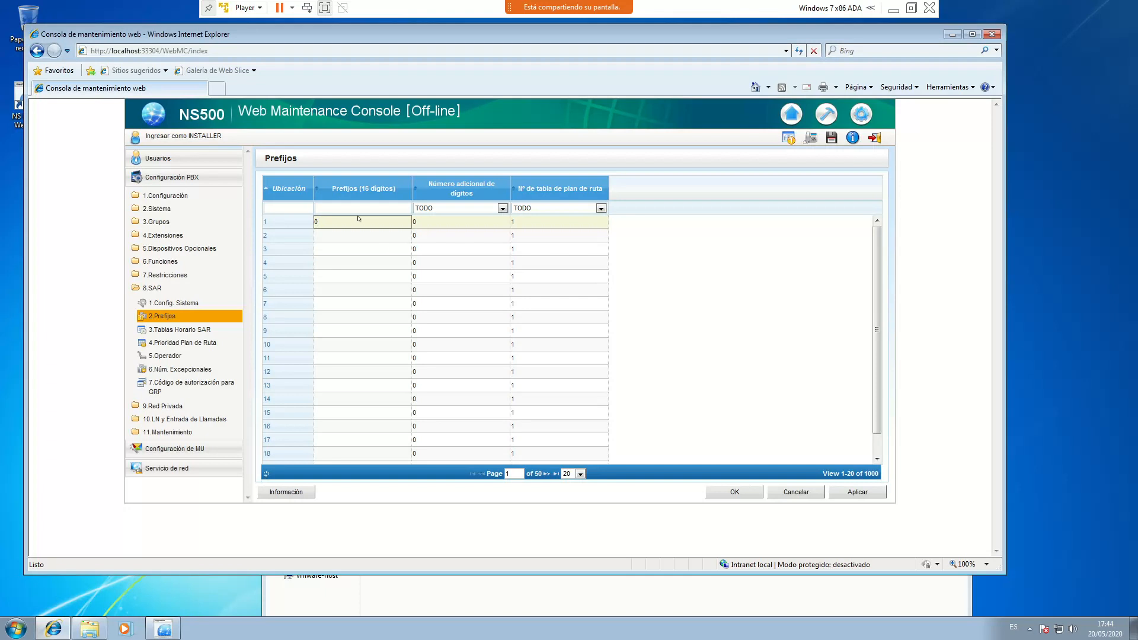
double_click(328, 223)
type("9")
left_click(422, 225)
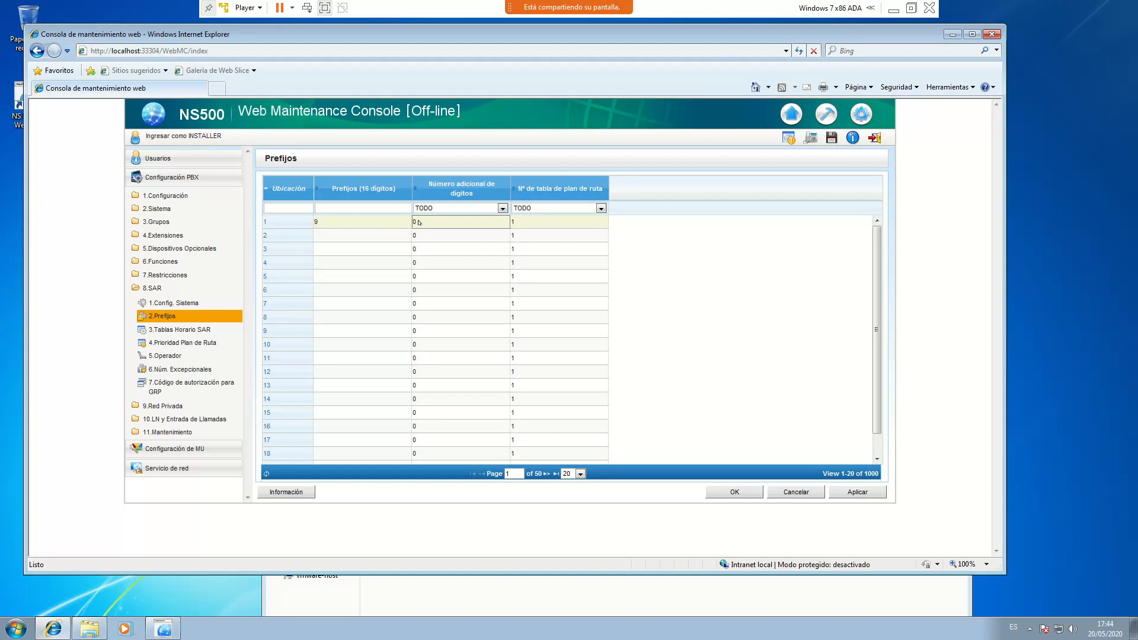
left_click(418, 222)
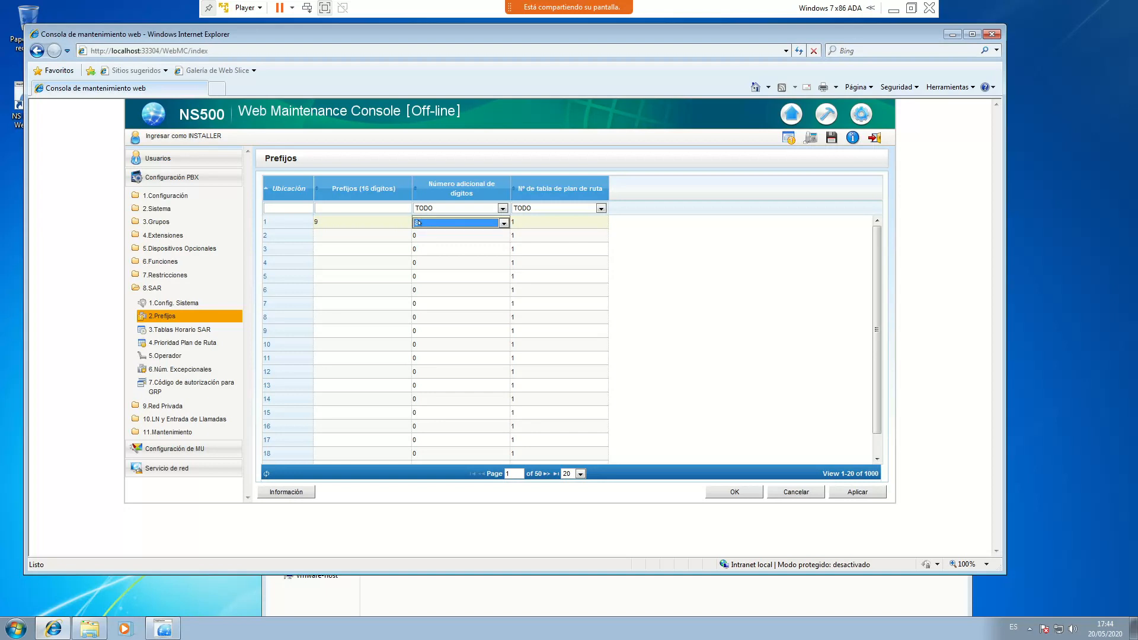
key("Return")
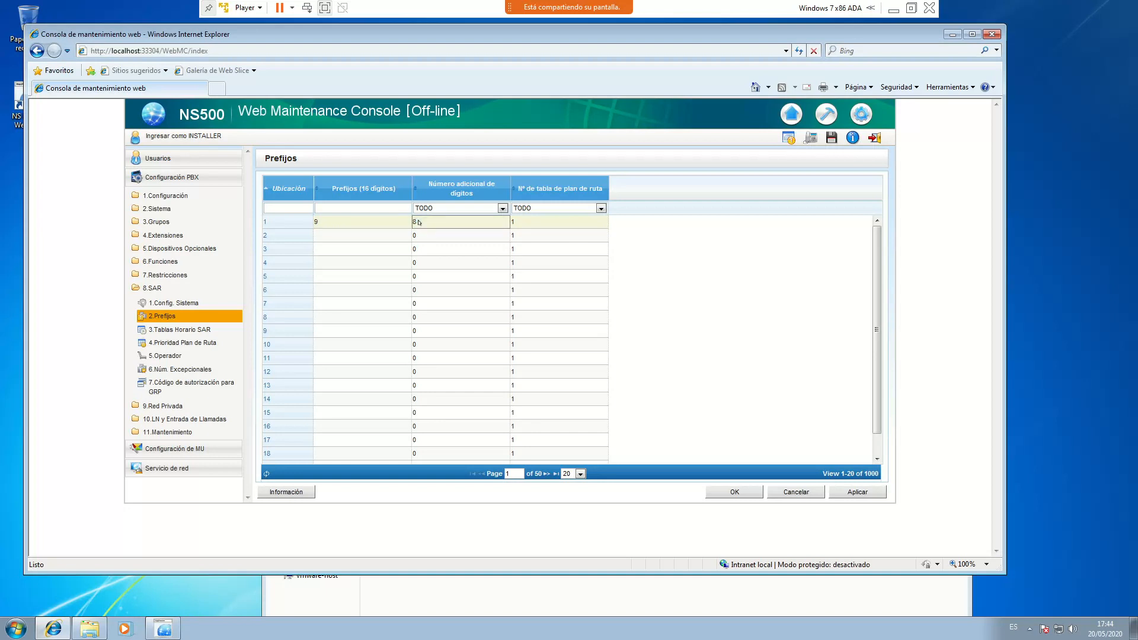
left_click(353, 237)
type("00")
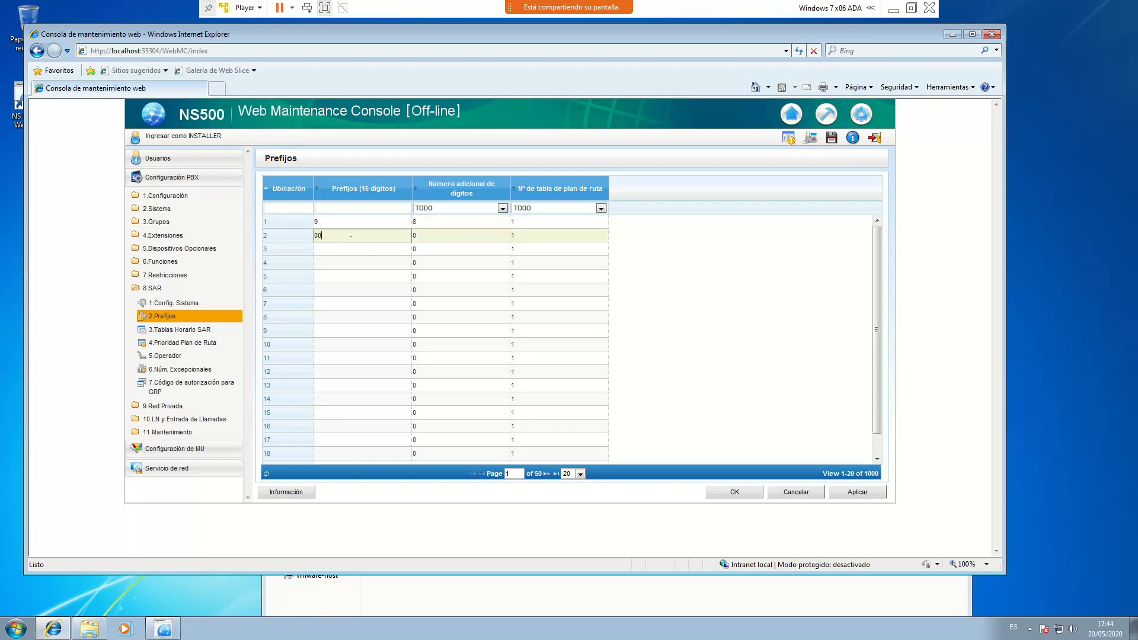
left_click(436, 237)
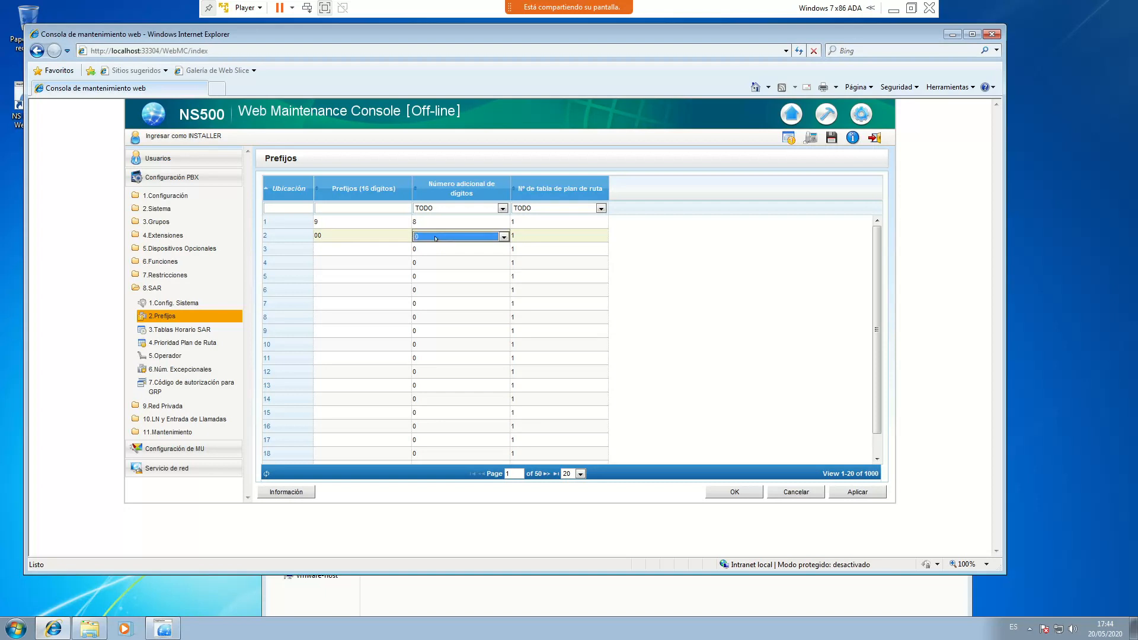
key("Return")
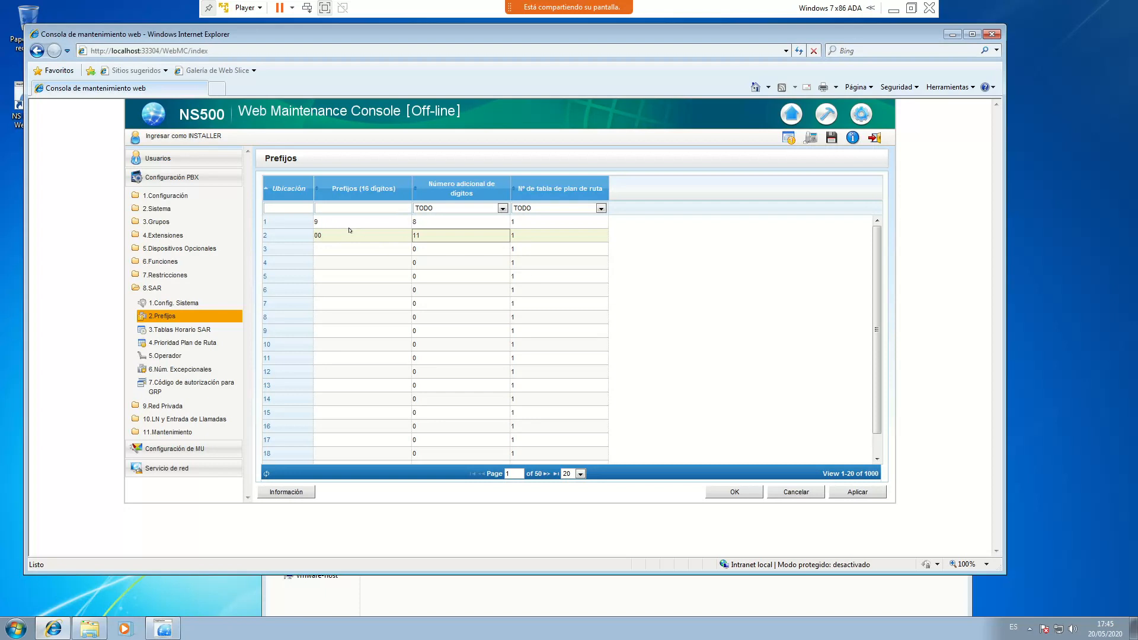
Add prefixes 6 and 7 with 8 digits on route plan table 2, and apply
left_click(346, 248)
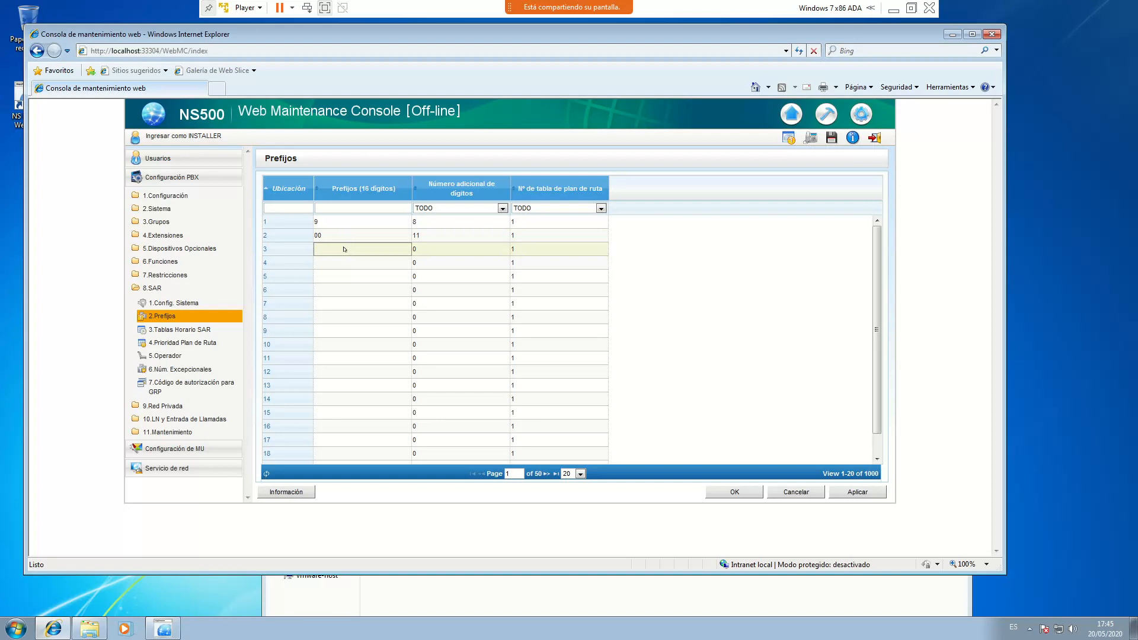
type("6")
left_click(334, 263)
type("6")
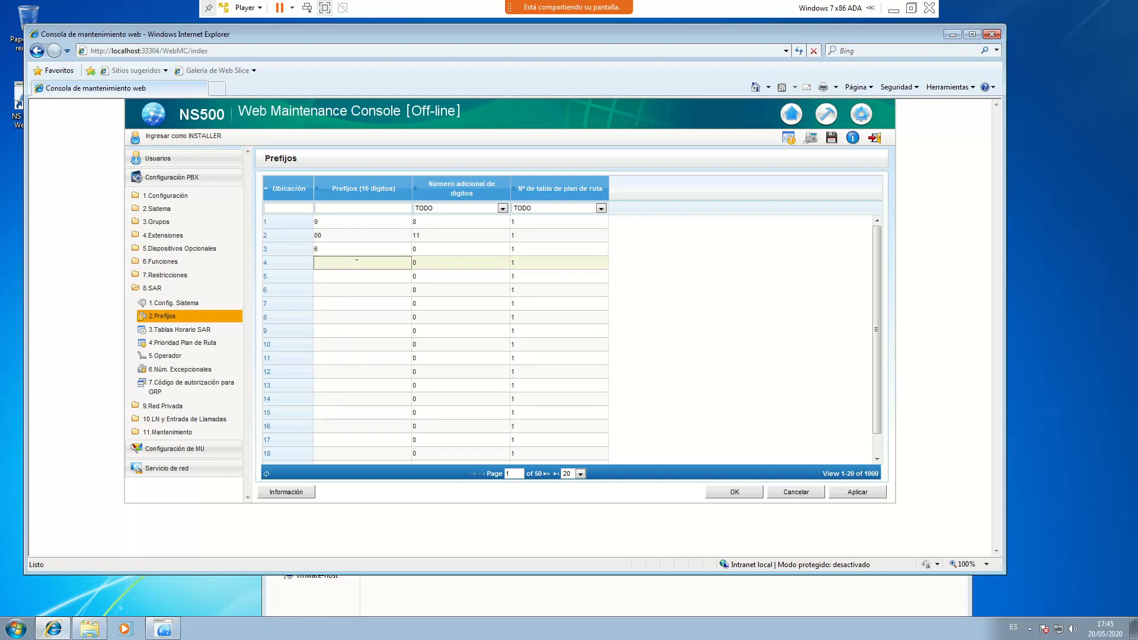
left_click(452, 250)
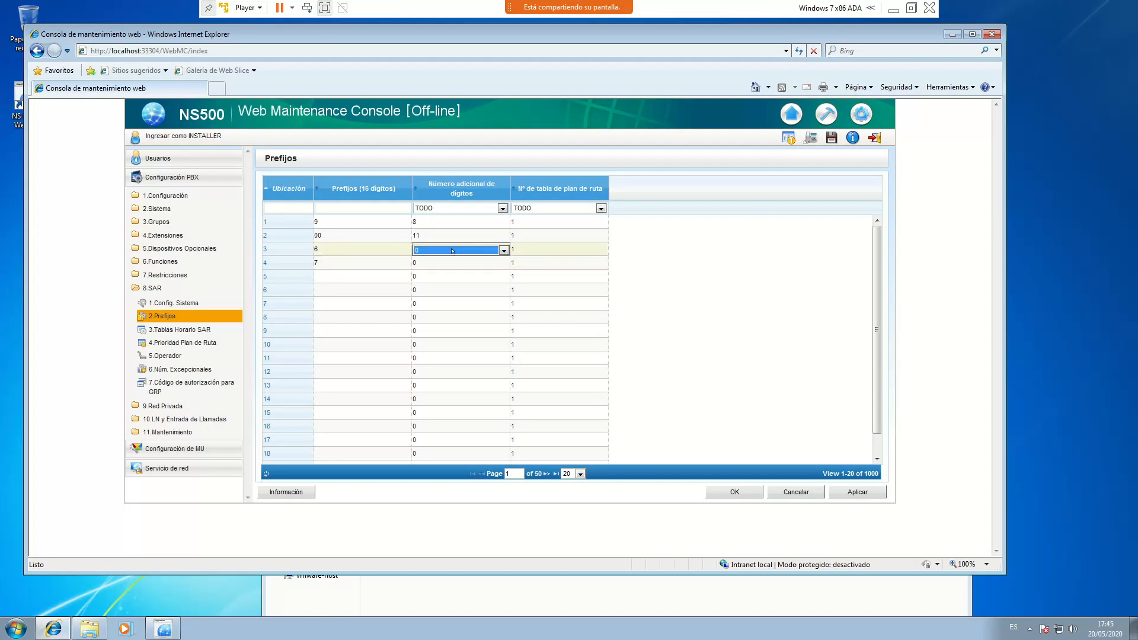
left_click(442, 263)
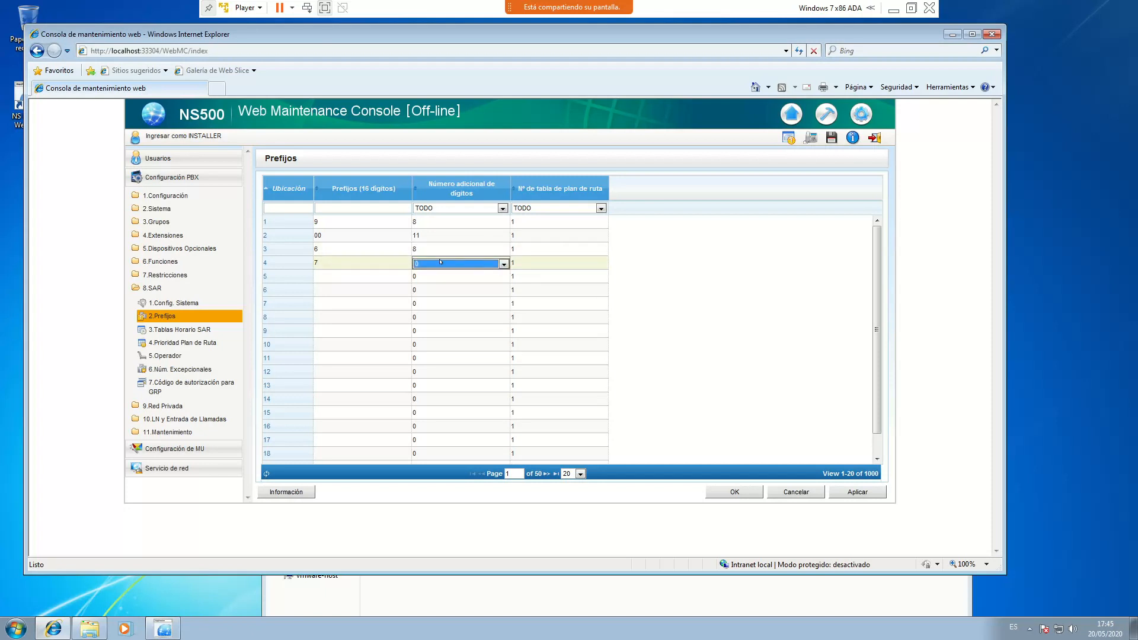
left_click(524, 251)
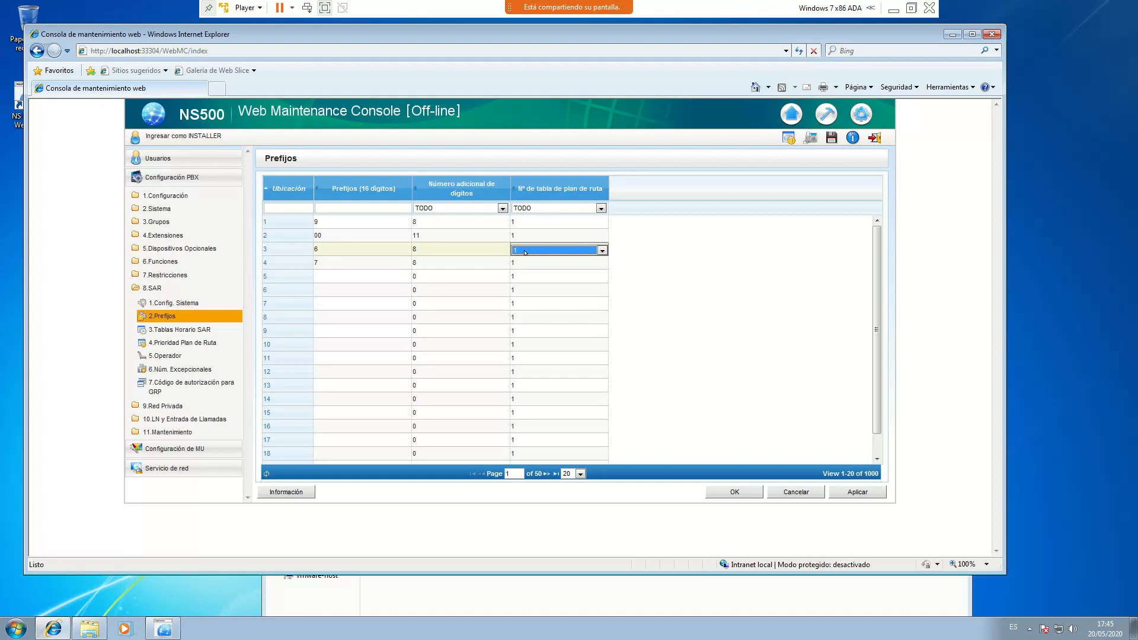
left_click(526, 264)
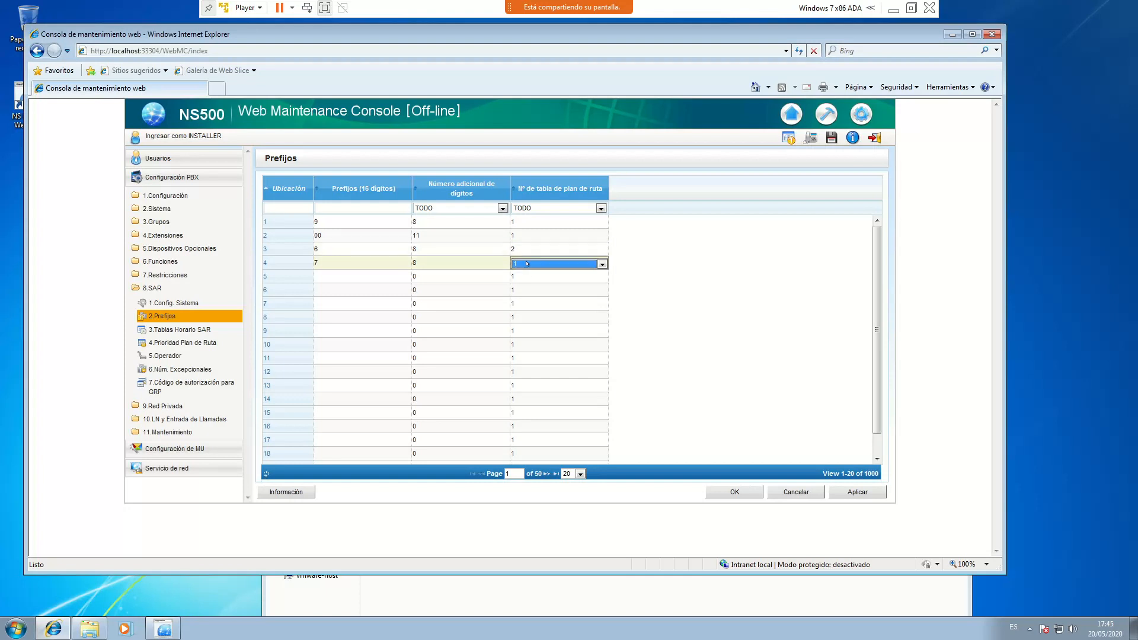
left_click(730, 313)
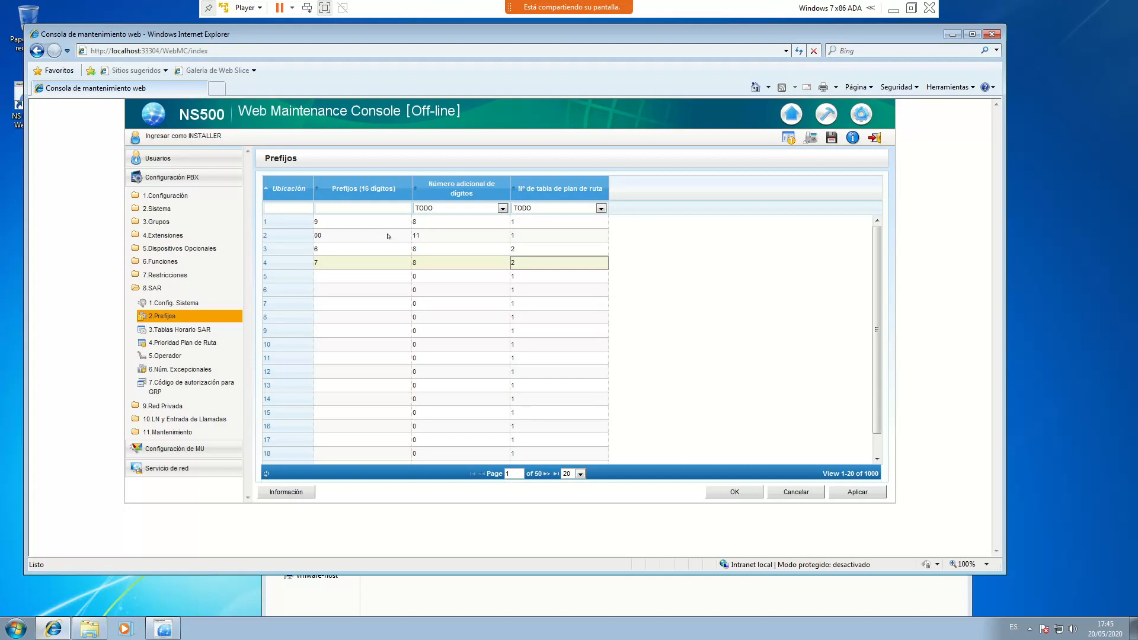
left_click(858, 491)
Close the prefix table, open 5.Operador, and list all 48 carriers at 100 rows per page
left_click(736, 492)
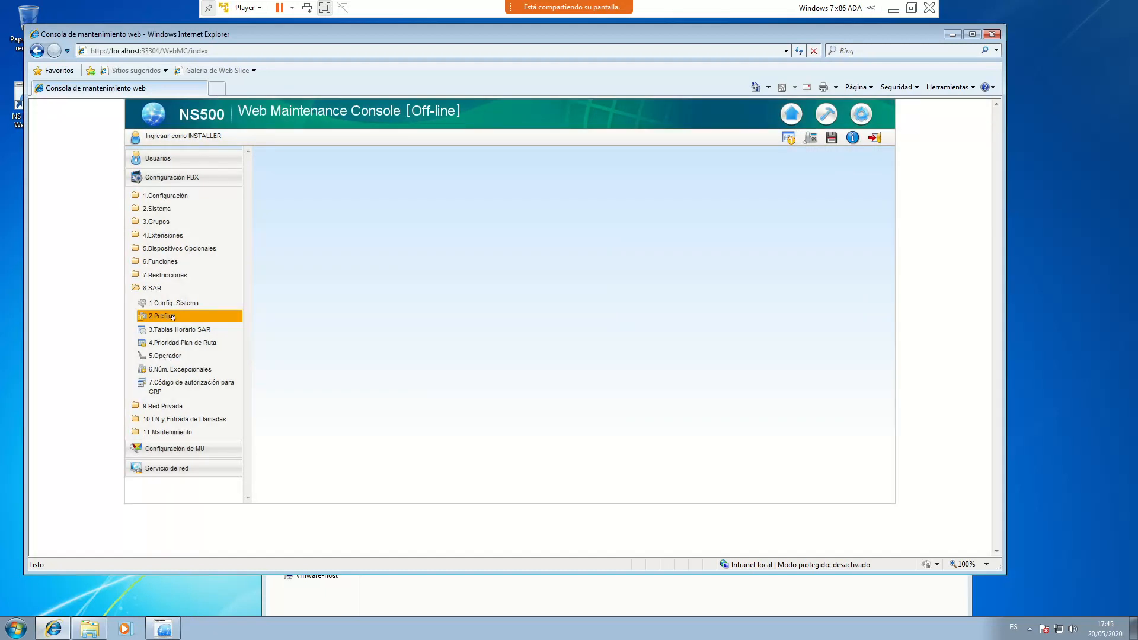
double_click(169, 356)
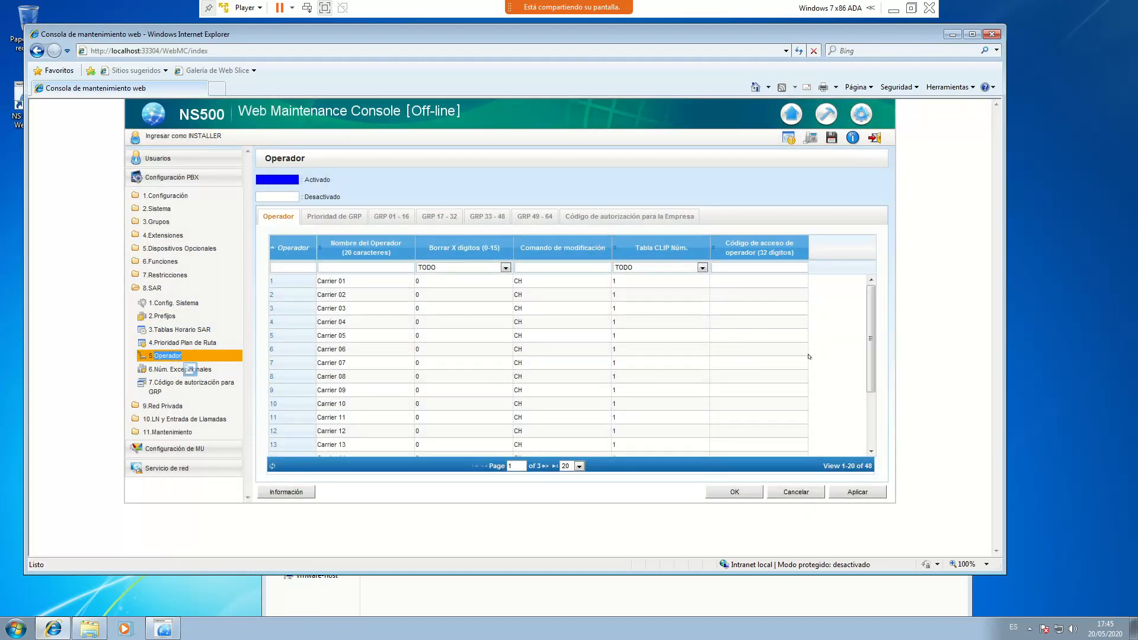
scroll(868, 337, "down", 3)
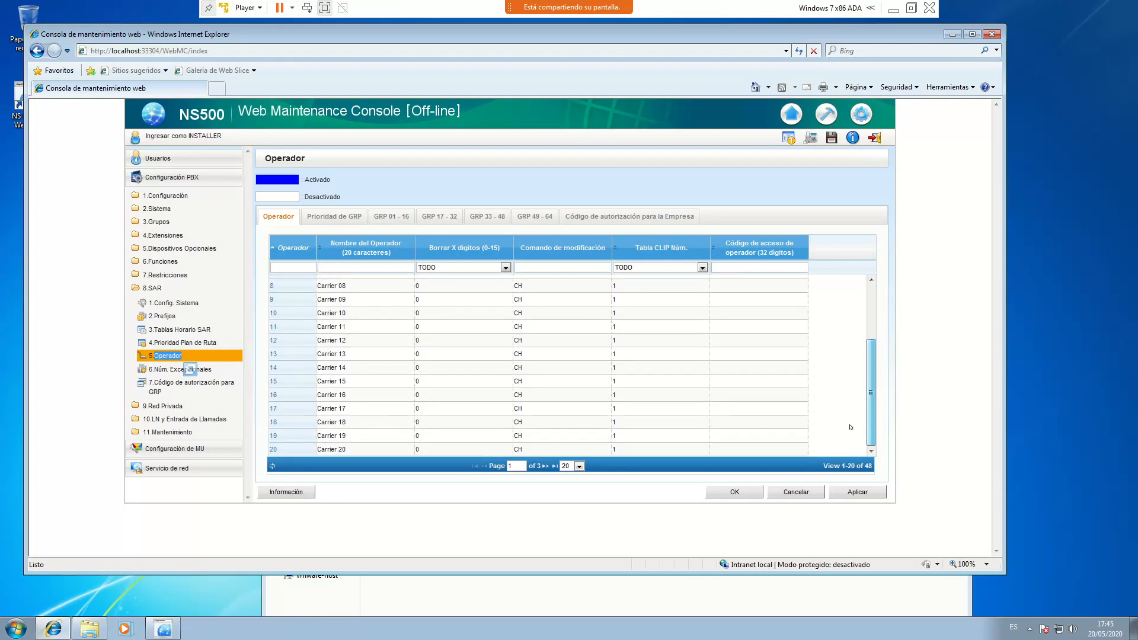
left_click(579, 466)
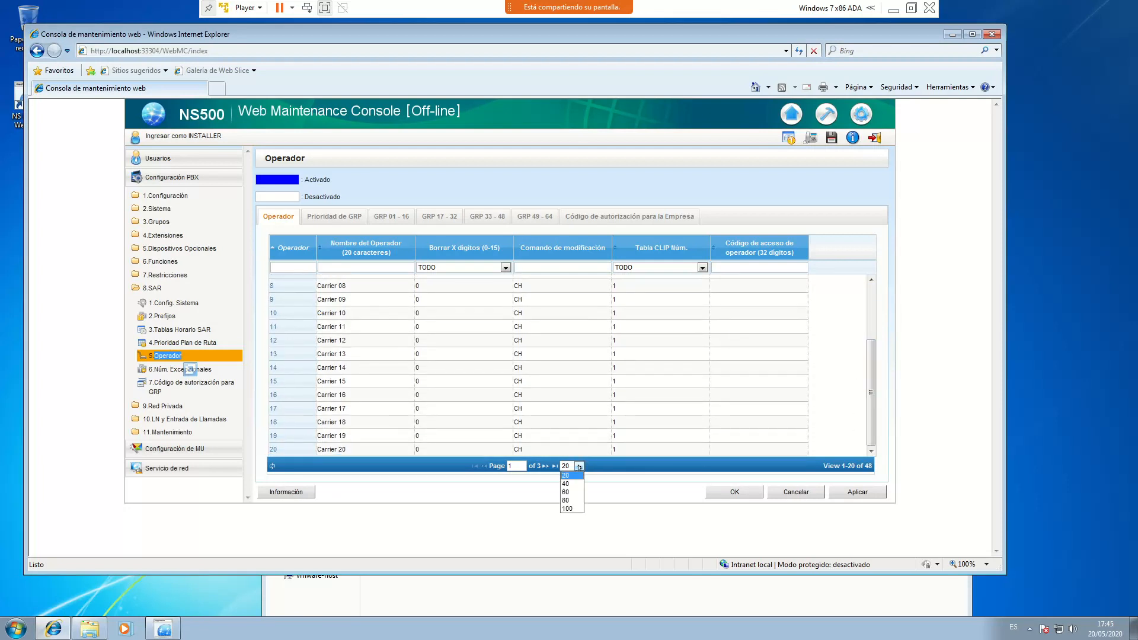
left_click(567, 508)
scroll(861, 314, "down", 15)
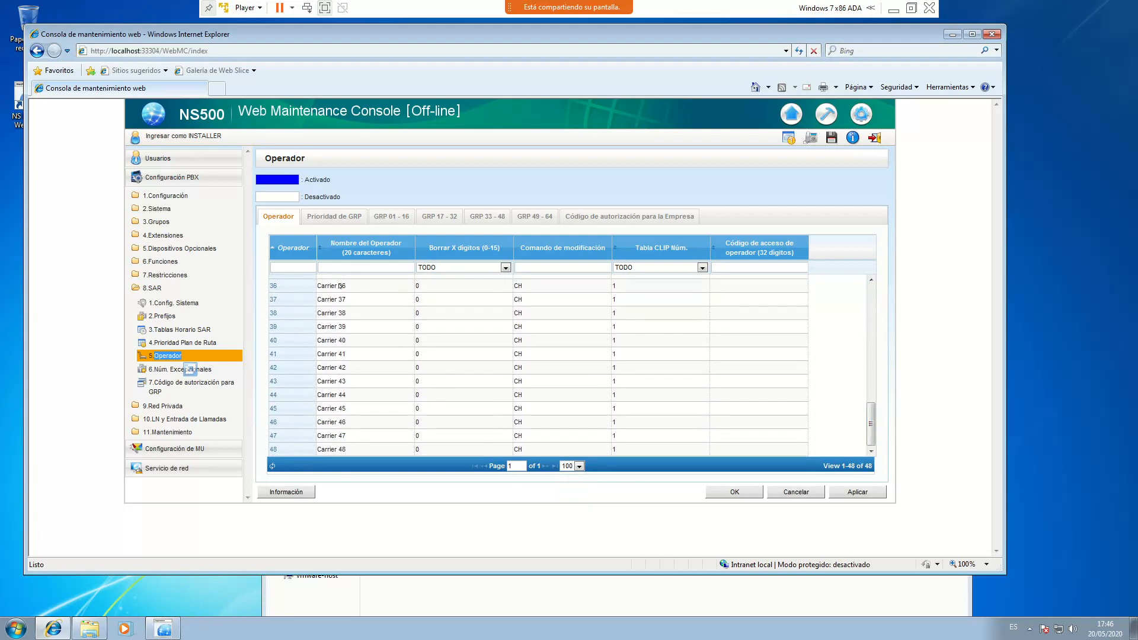
left_click_drag(868, 425, 870, 282)
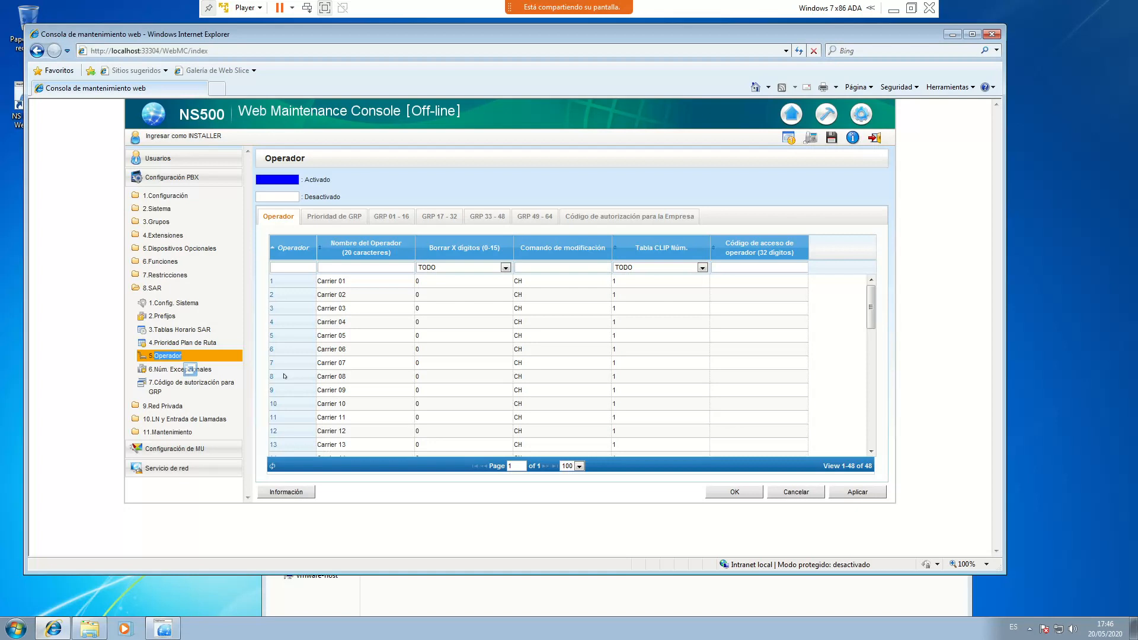
Rename Carrier 01 to FUOS and Carrier 02 to MOVILES, set operator 1's access code 333, apply
left_click(352, 283)
key("BackSpace")
type("FUOS")
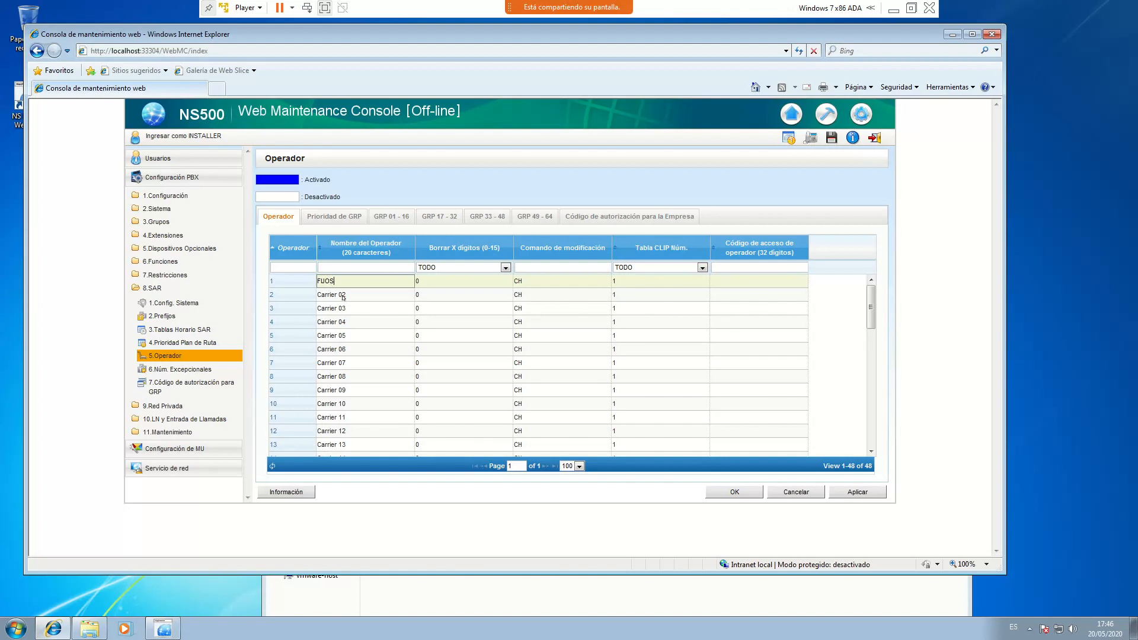
left_click(343, 296)
type("MOVILES")
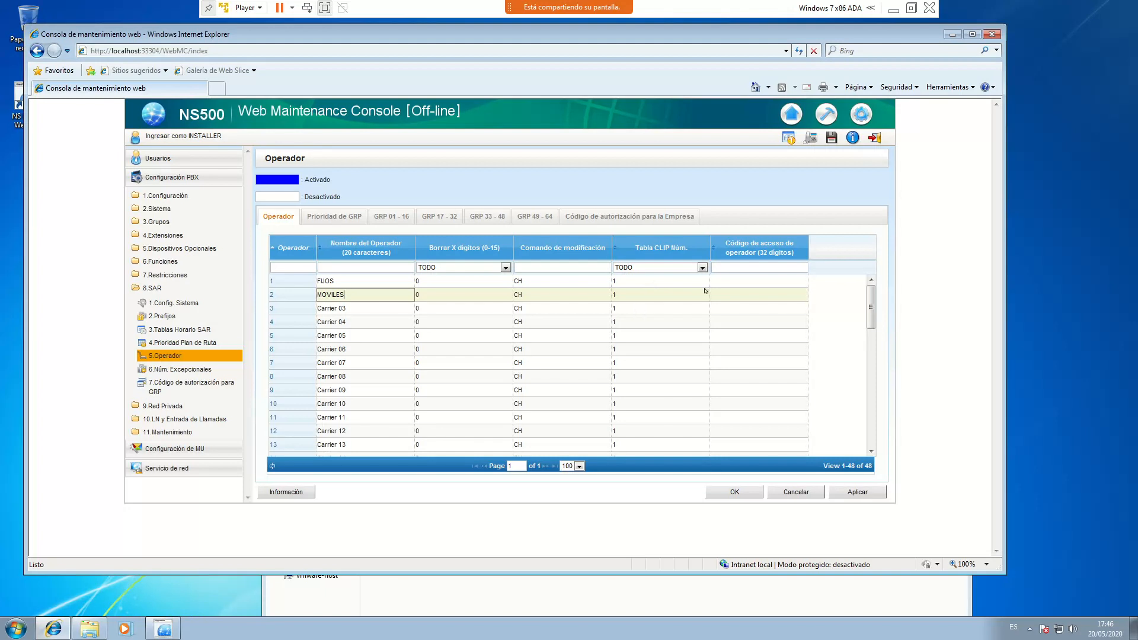
left_click(741, 280)
type("333")
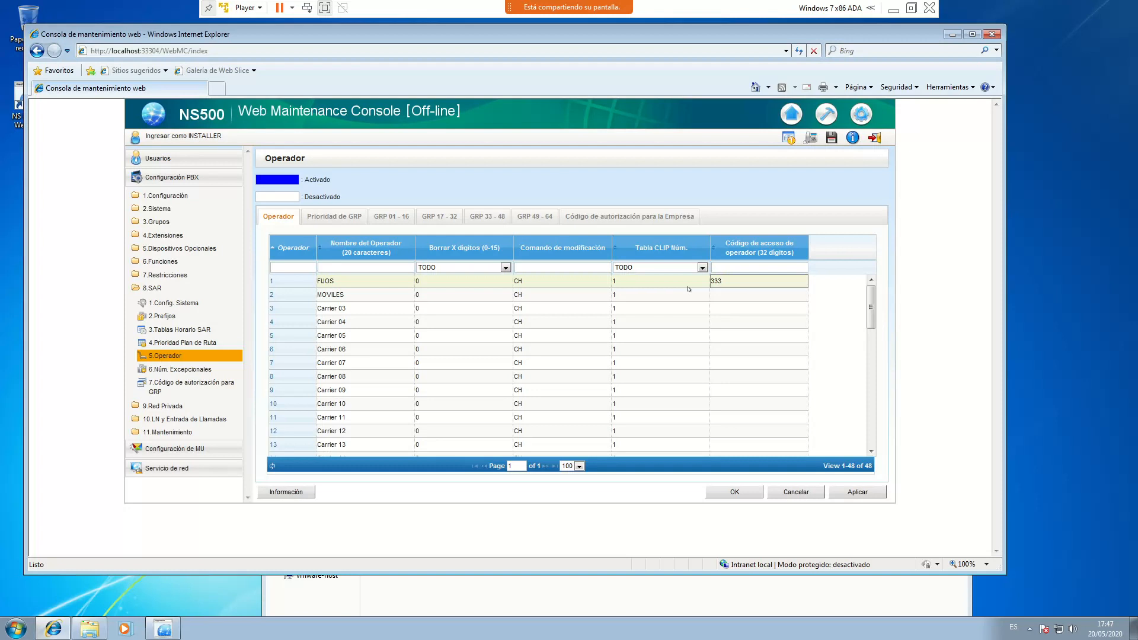
left_click_drag(735, 283, 692, 277)
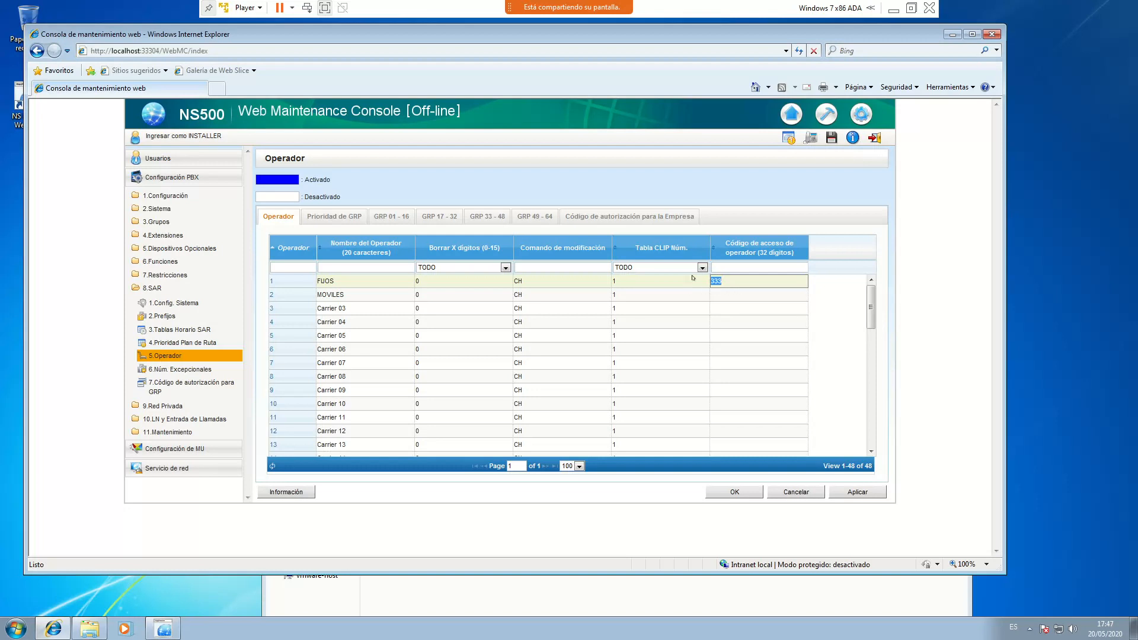
left_click(738, 287)
left_click(857, 492)
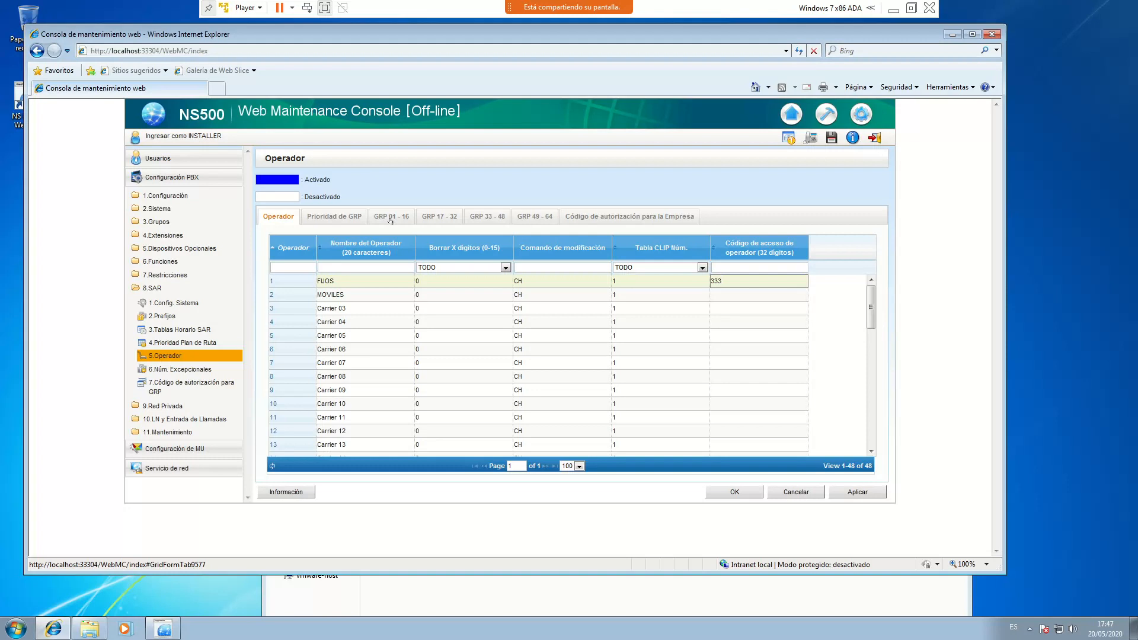
On the GRP 01 - 16 tab, clear operator 1's GRP 02 cell and apply
left_click(390, 217)
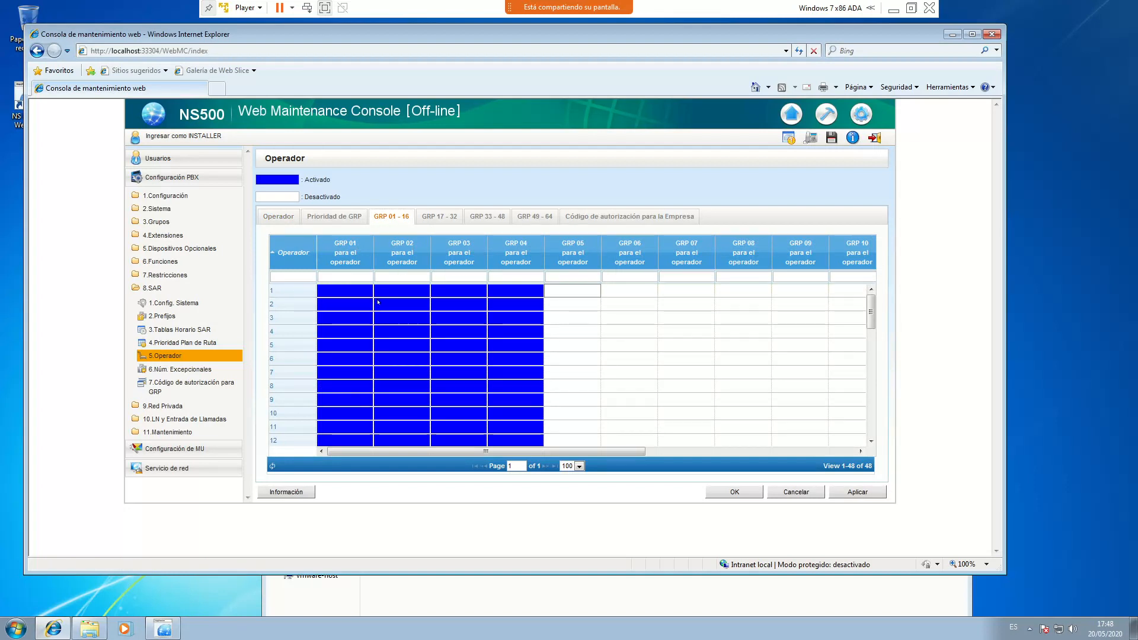
left_click(406, 292)
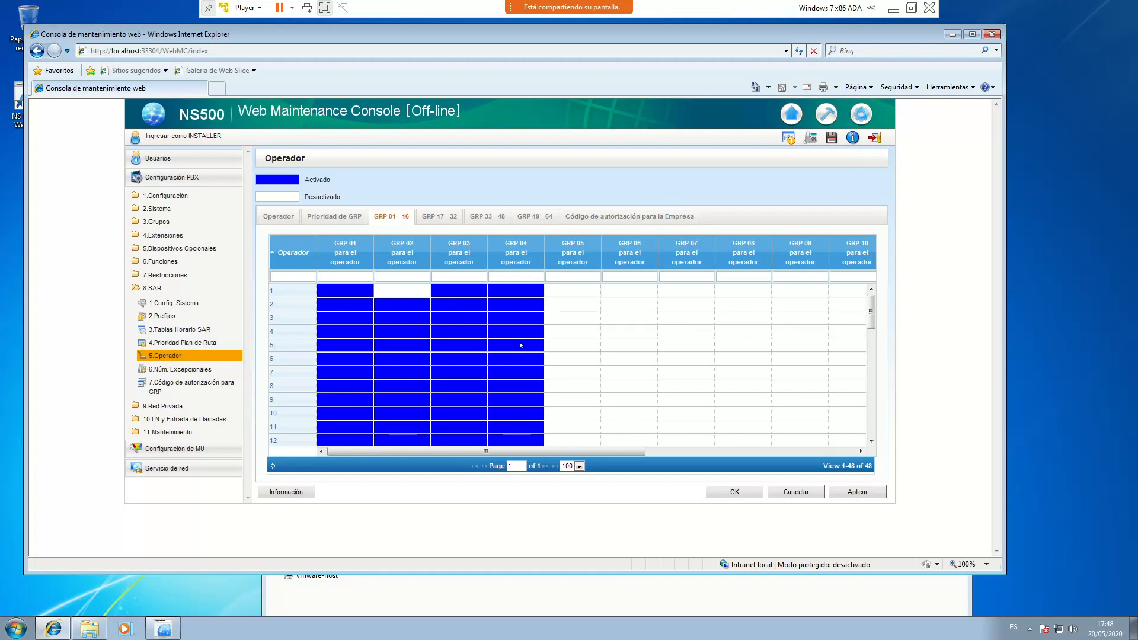
left_click(858, 492)
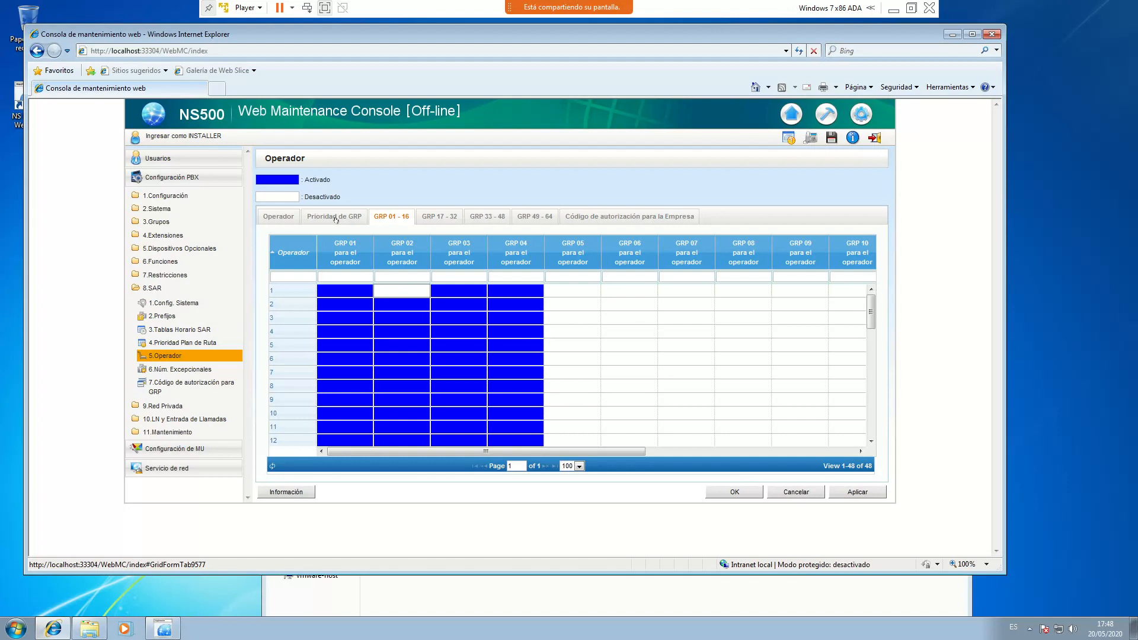
In Prioridad de GRP, set operator 1's first-priority trunk group to 1
left_click(336, 218)
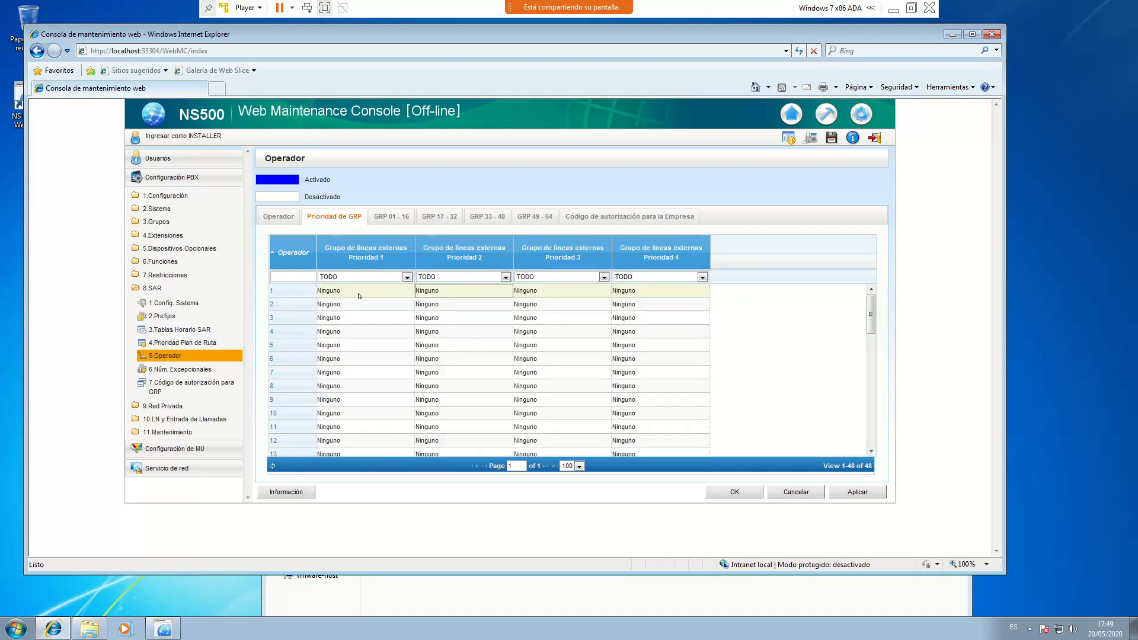
left_click(404, 293)
left_click(362, 293)
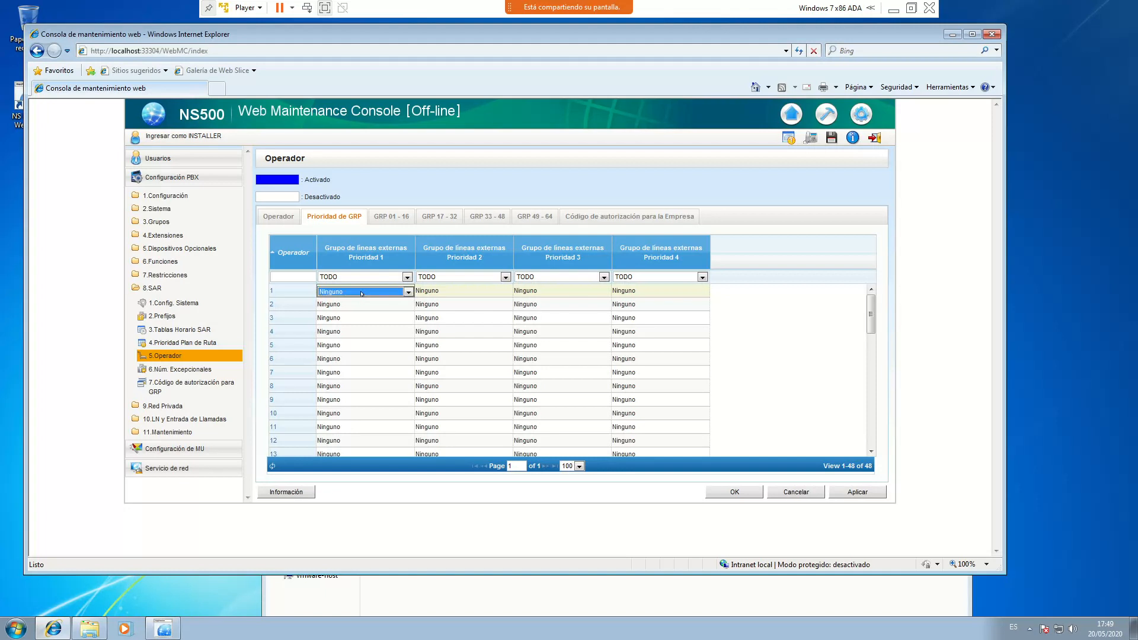
left_click(407, 293)
left_click_drag(408, 441, 421, 305)
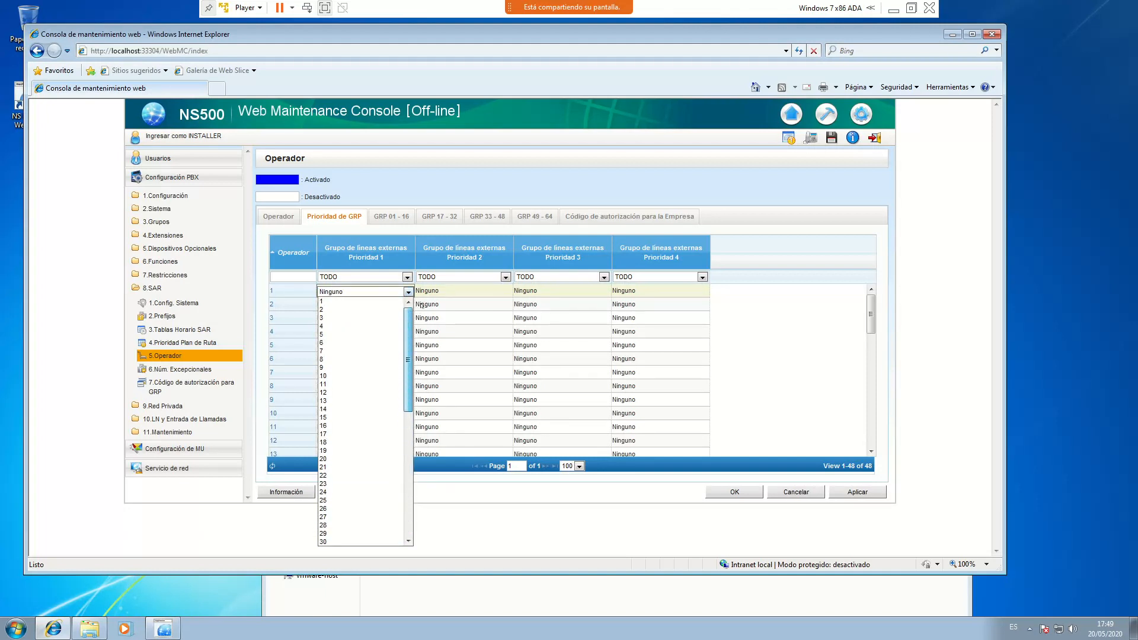
left_click(365, 301)
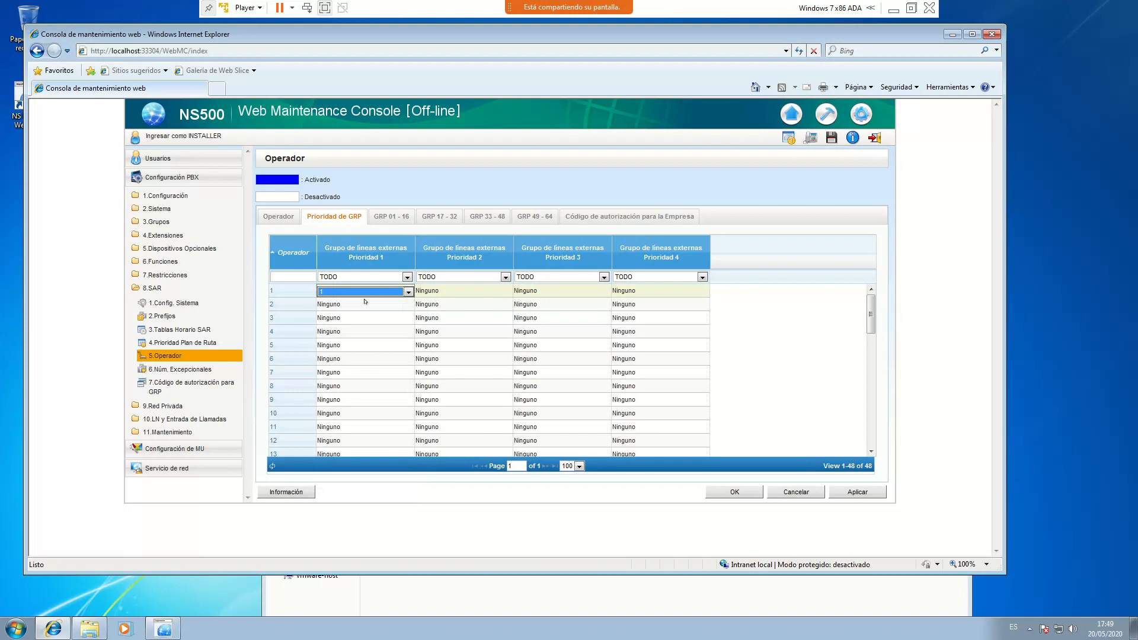
left_click(383, 304)
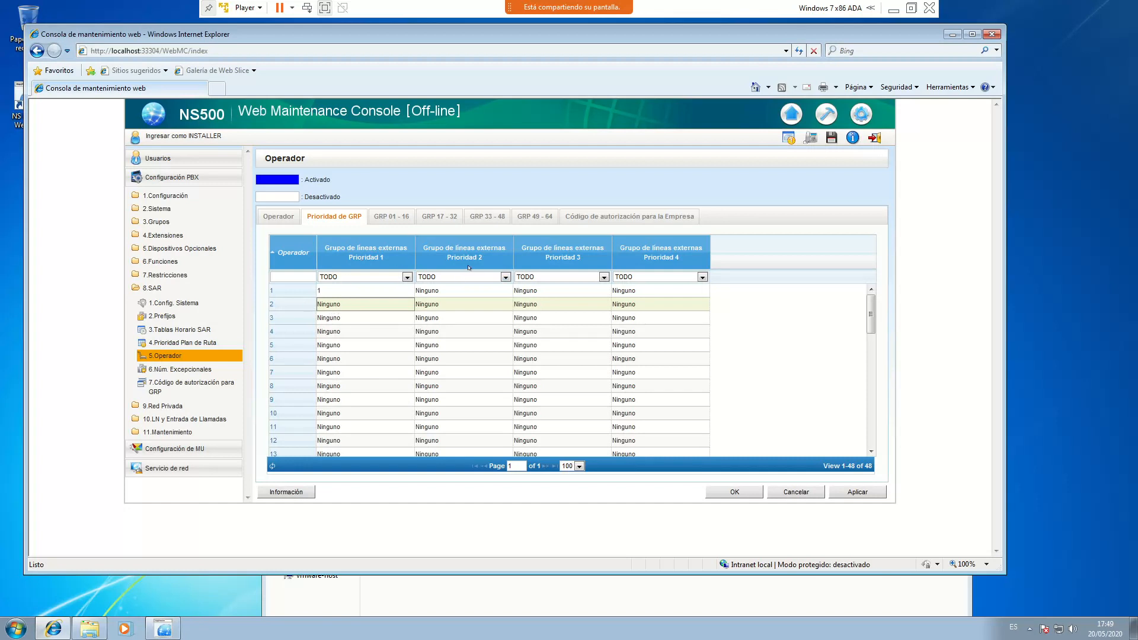
Give operator 2 trunk group 2 first and group 1 second, then apply and confirm
left_click(407, 305)
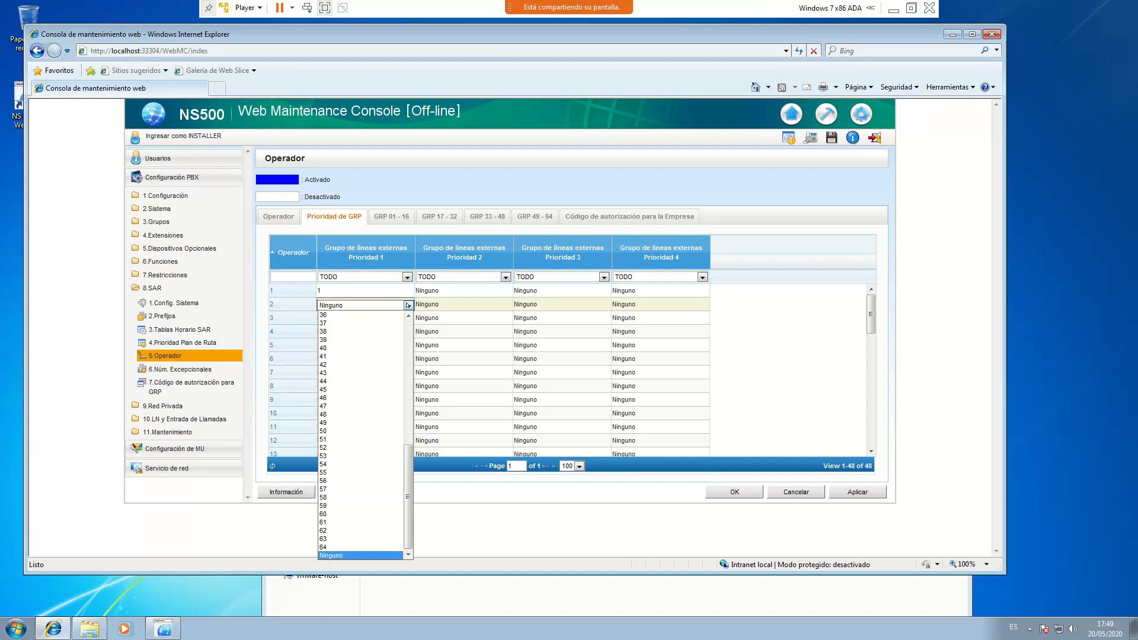
scroll(355, 432, "up", 12)
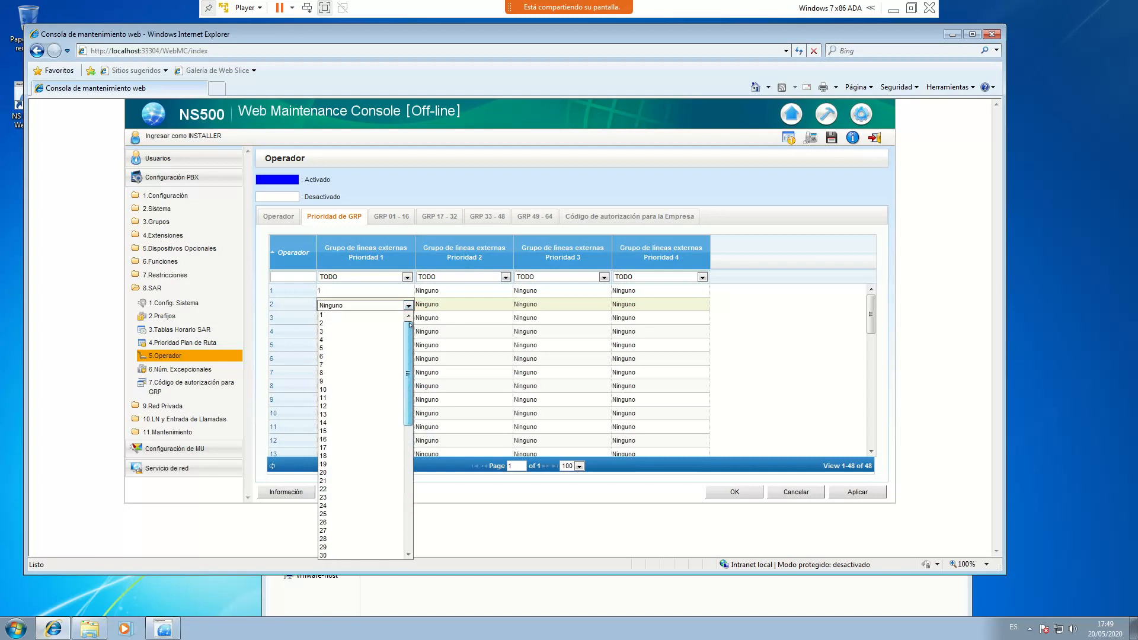
left_click(354, 323)
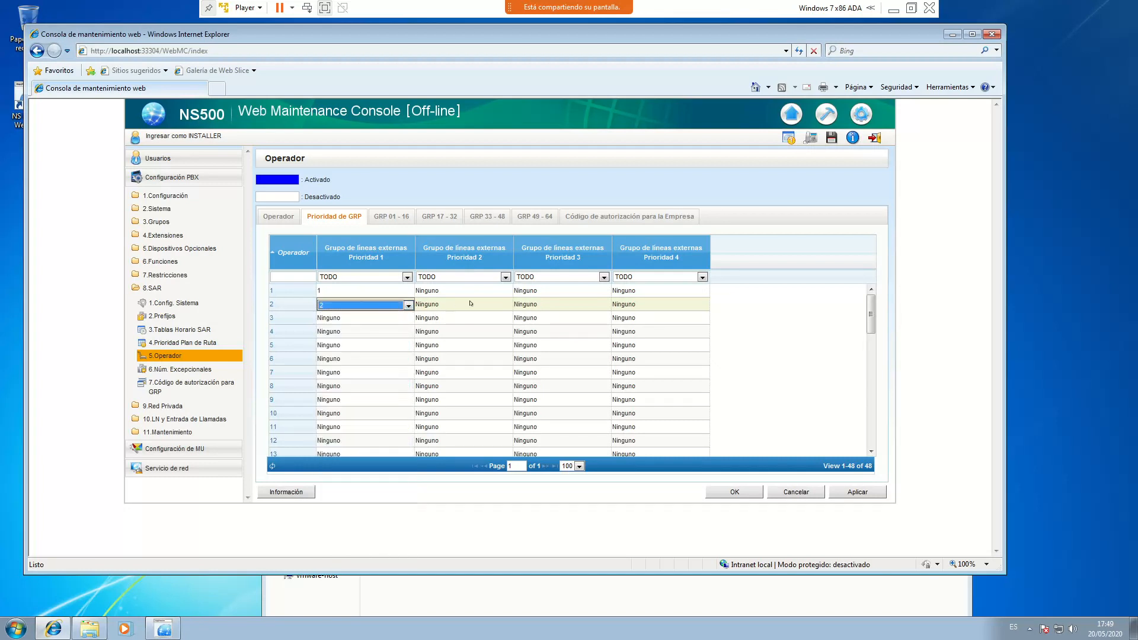
left_click(505, 306)
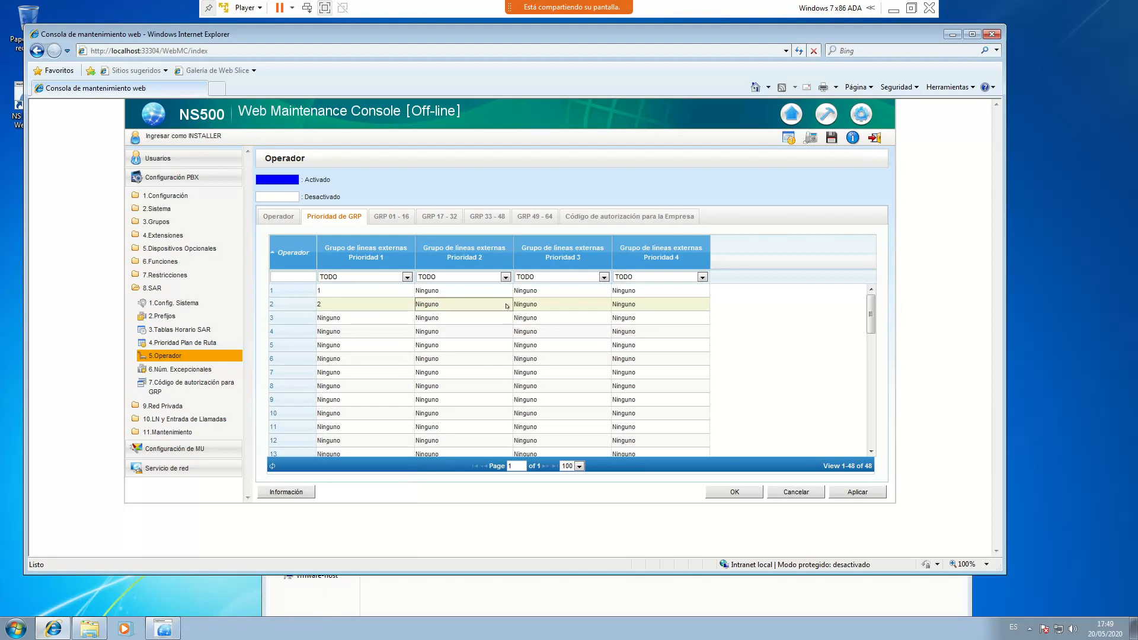
left_click(506, 305)
left_click_drag(506, 456, 505, 326)
left_click(463, 315)
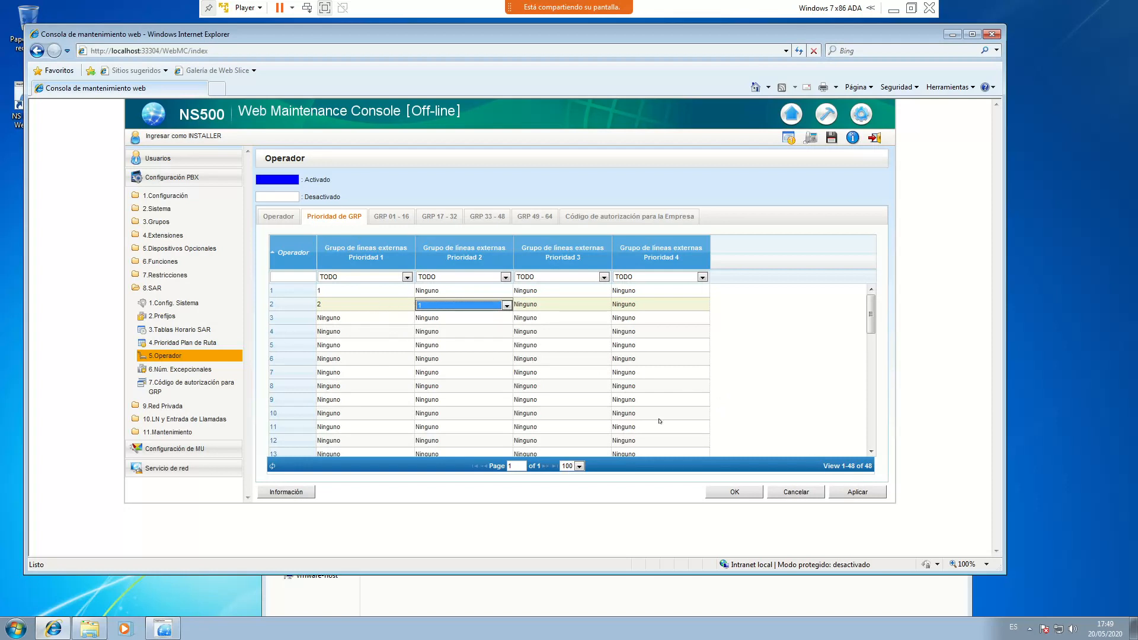
left_click(864, 493)
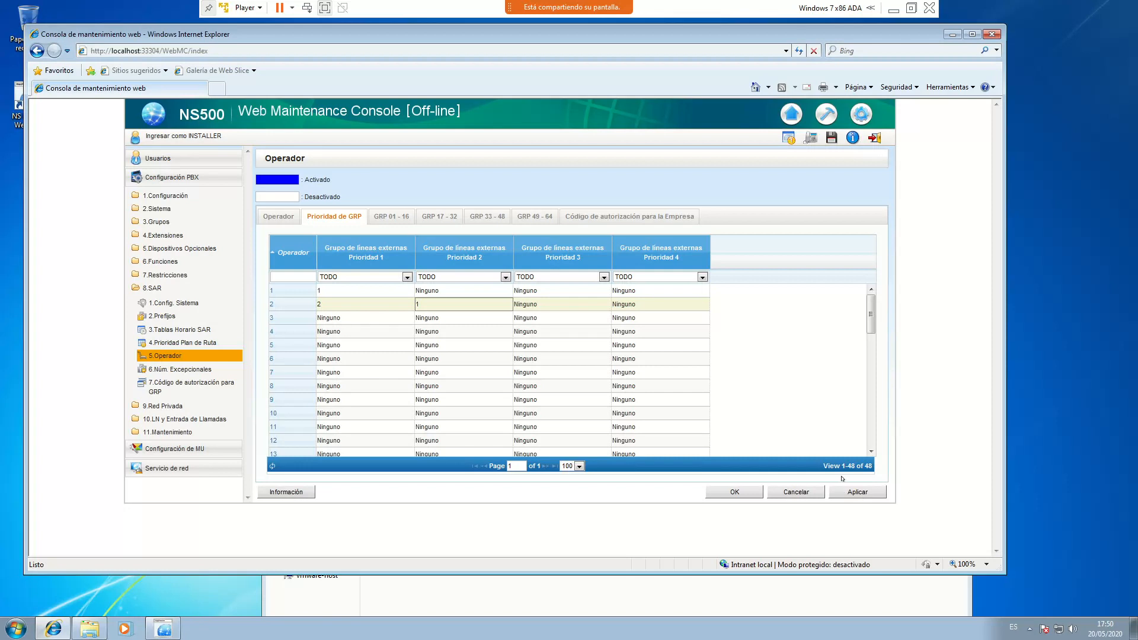
left_click(742, 493)
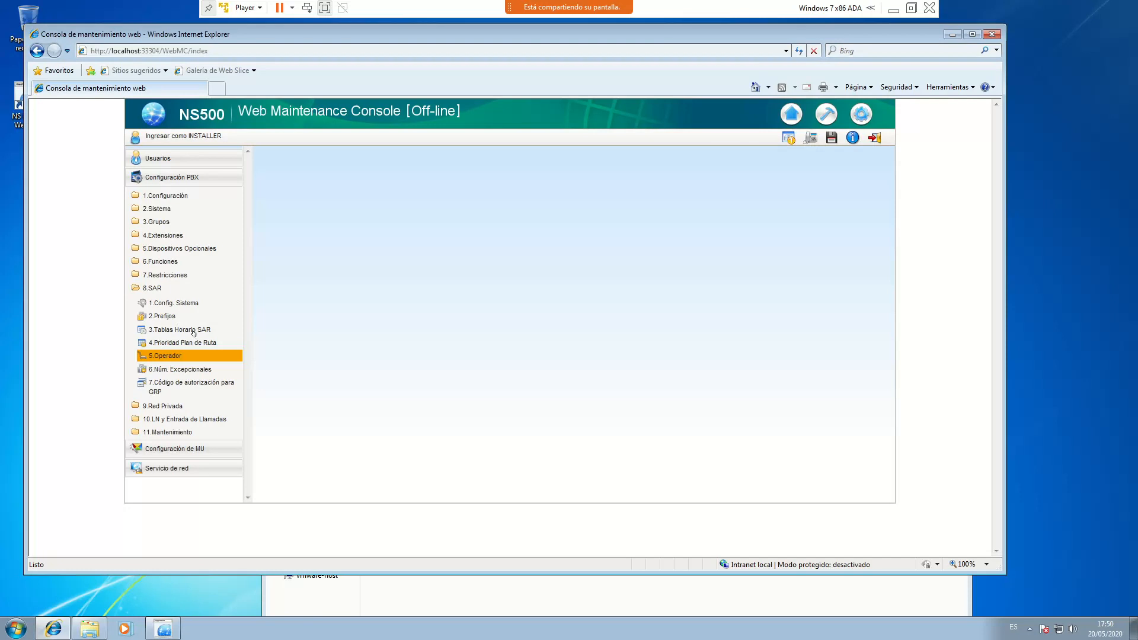
Open 8.SAR > 3.Tablas Horario SAR to view route plan 1's weekly schedule
left_click(193, 330)
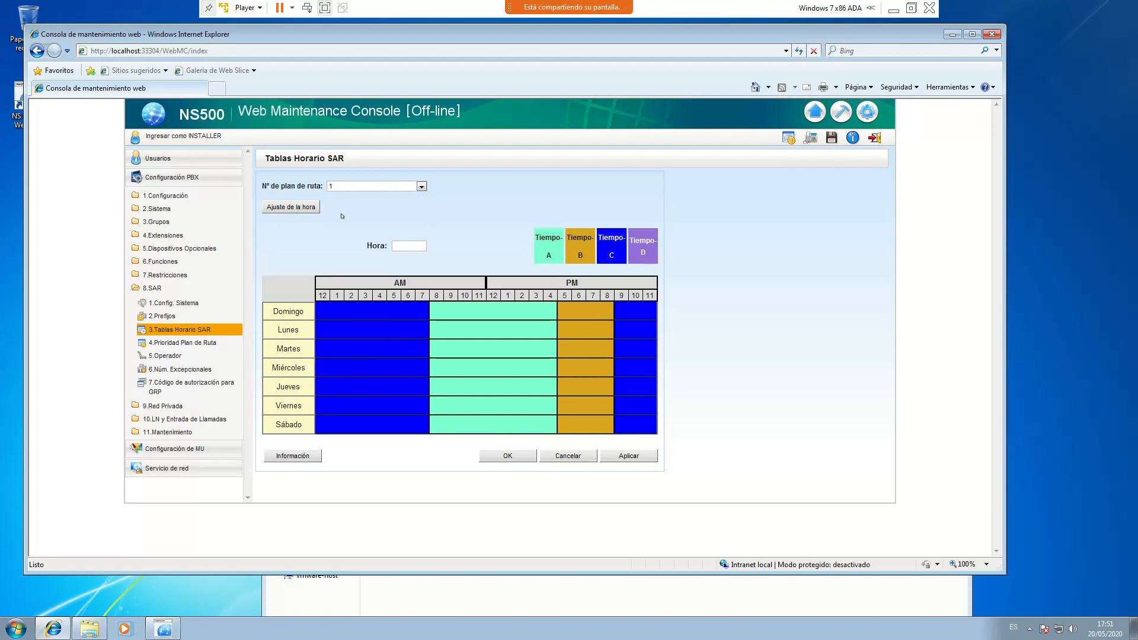
Keep route plan 1 selected and bring up its Ajuste de la hora time settings
left_click(358, 187)
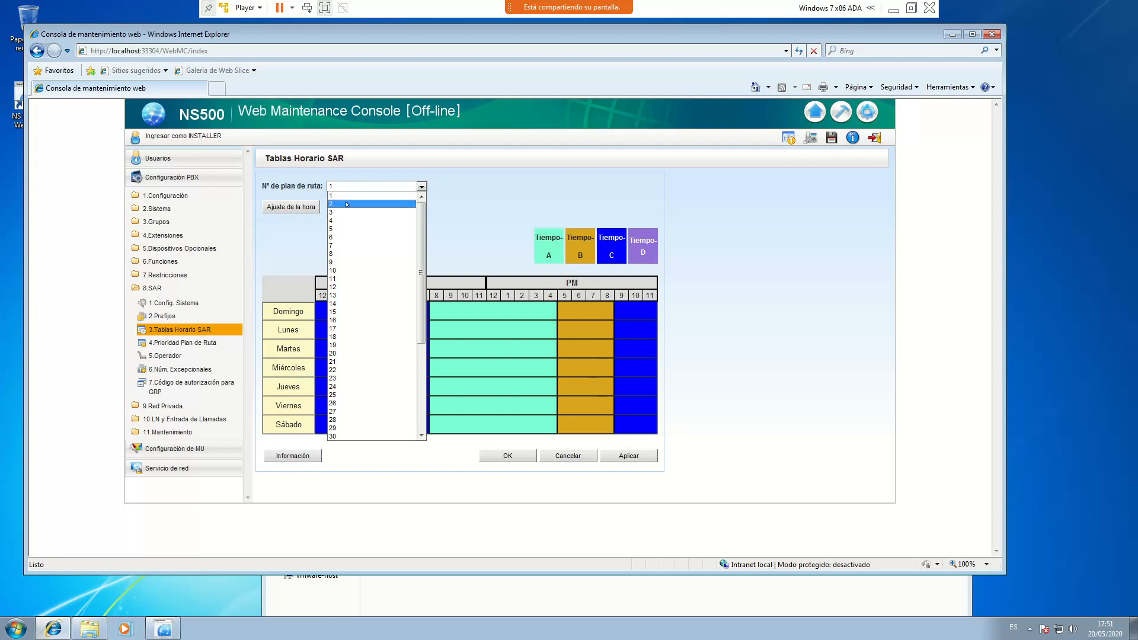
left_click(349, 196)
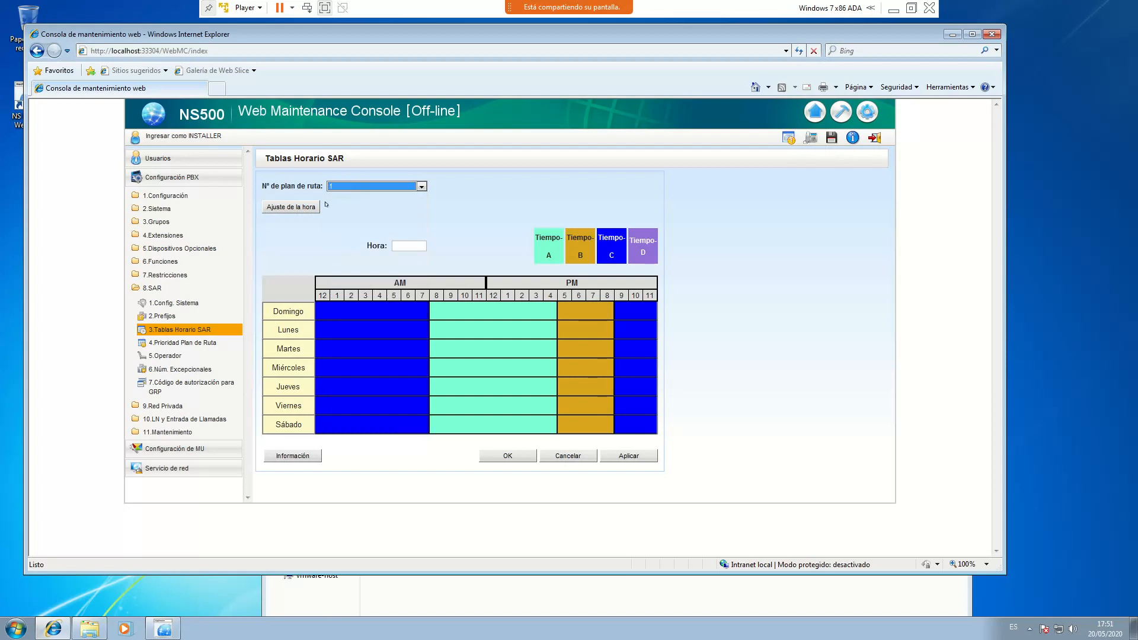
left_click(288, 208)
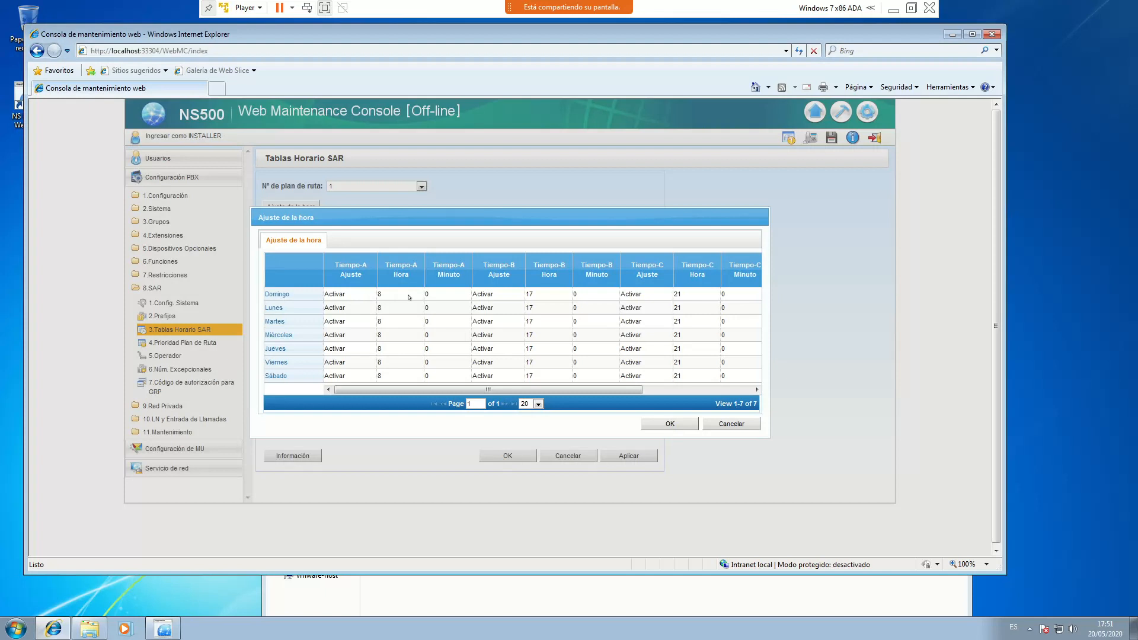
Set Domingo's Tiempo-A, Tiempo-B and Tiempo-C to Desactivar
left_click(362, 297)
left_click(372, 295)
left_click(370, 294)
left_click(365, 304)
left_click(513, 295)
left_click(515, 295)
left_click(503, 303)
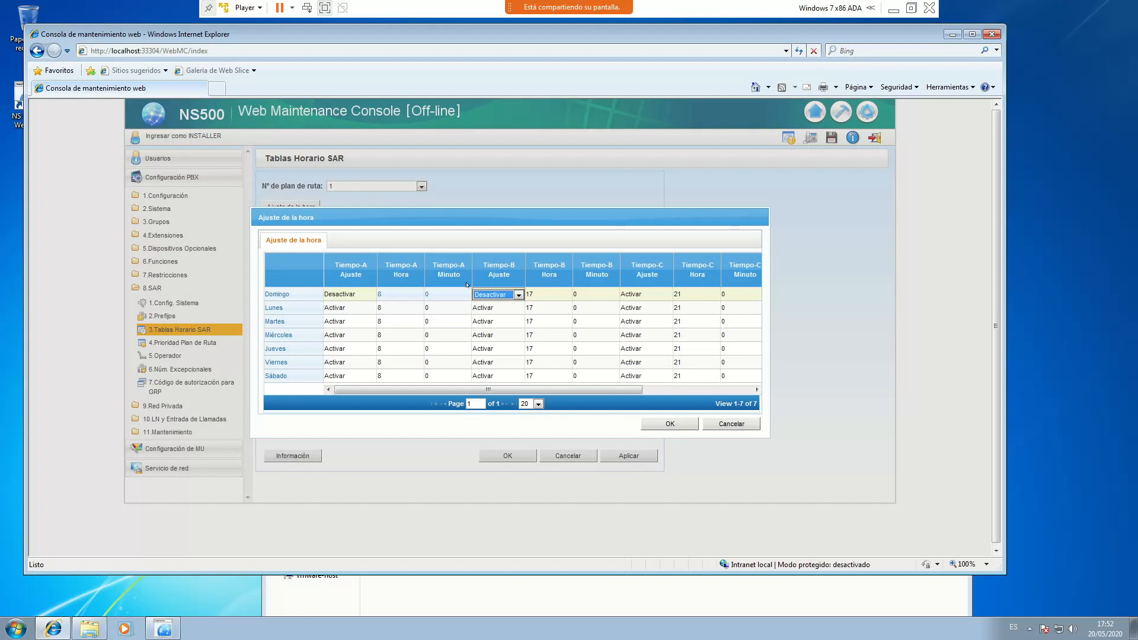
left_click(618, 294)
left_click(666, 294)
left_click(646, 304)
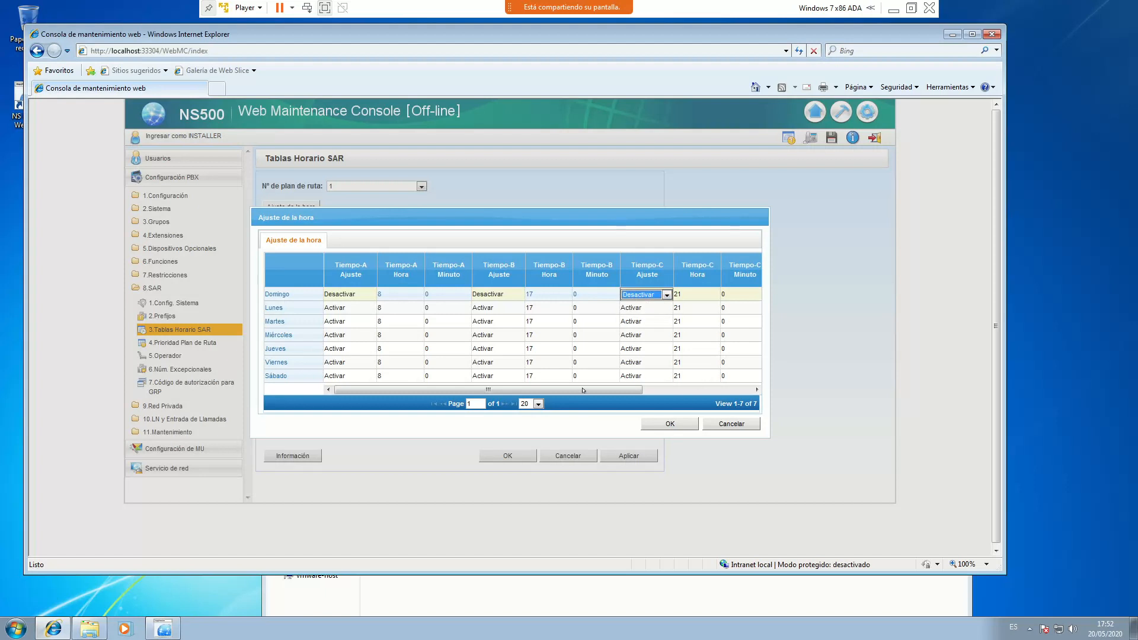
Set Lunes Tiempo-A to start at hour 9 and Tiempo-B at hour 14
left_click_drag(583, 390, 342, 320)
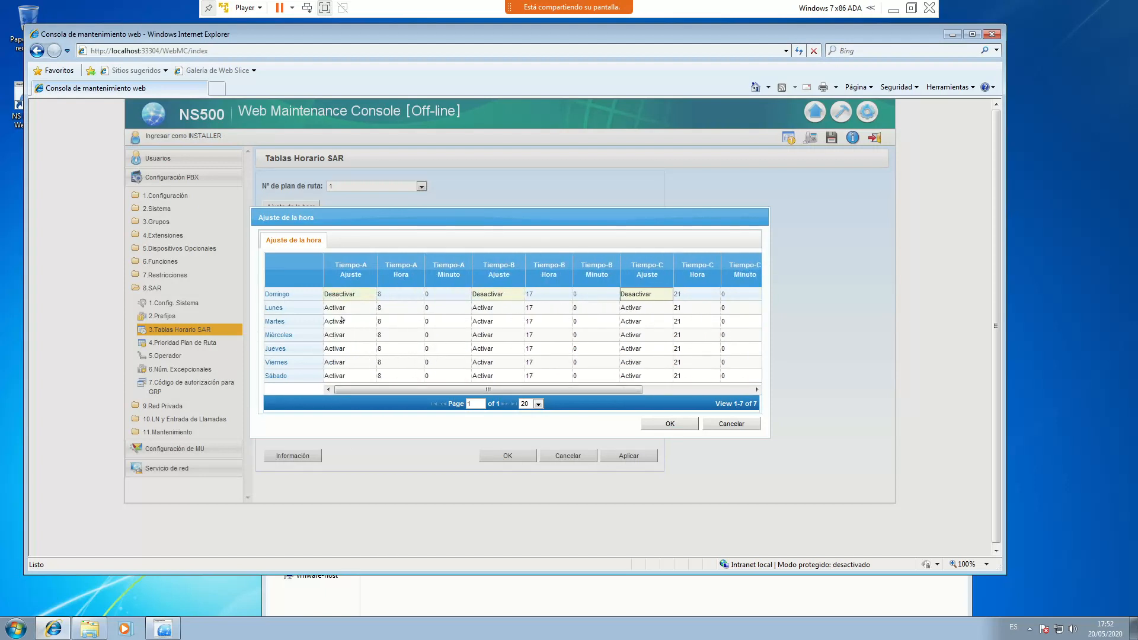
left_click(396, 309)
left_click(417, 308)
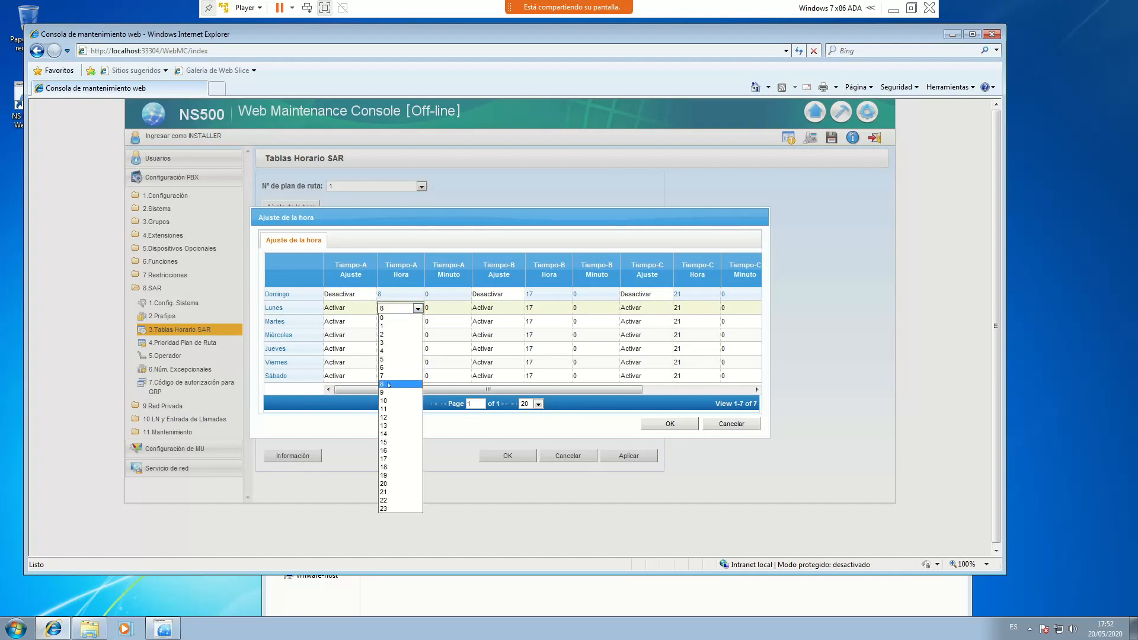
left_click(389, 392)
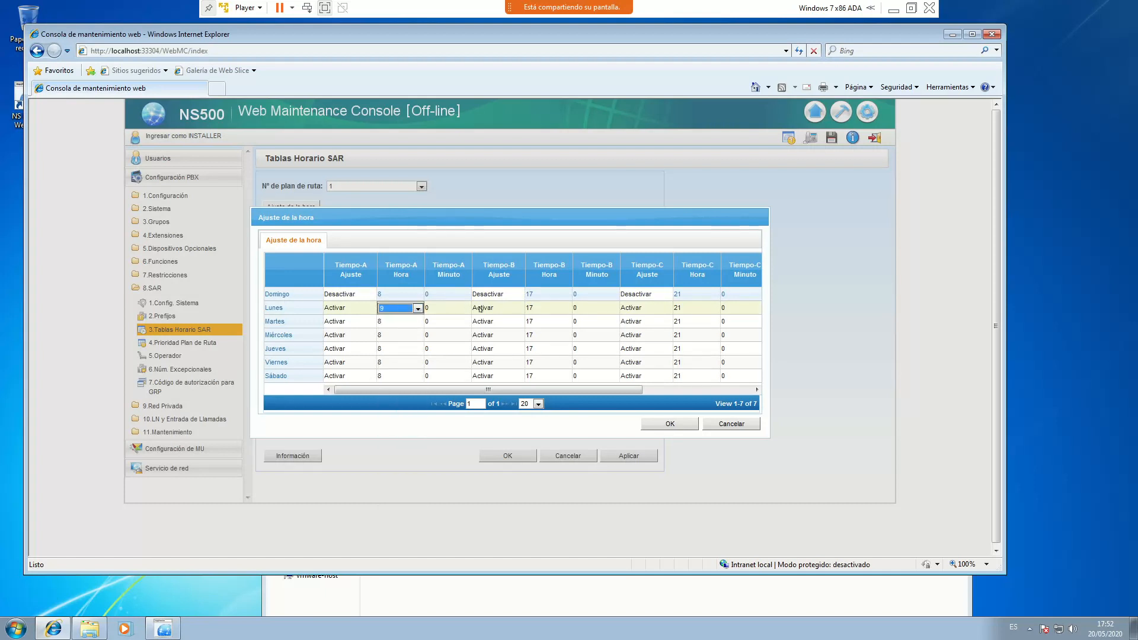
left_click(521, 308)
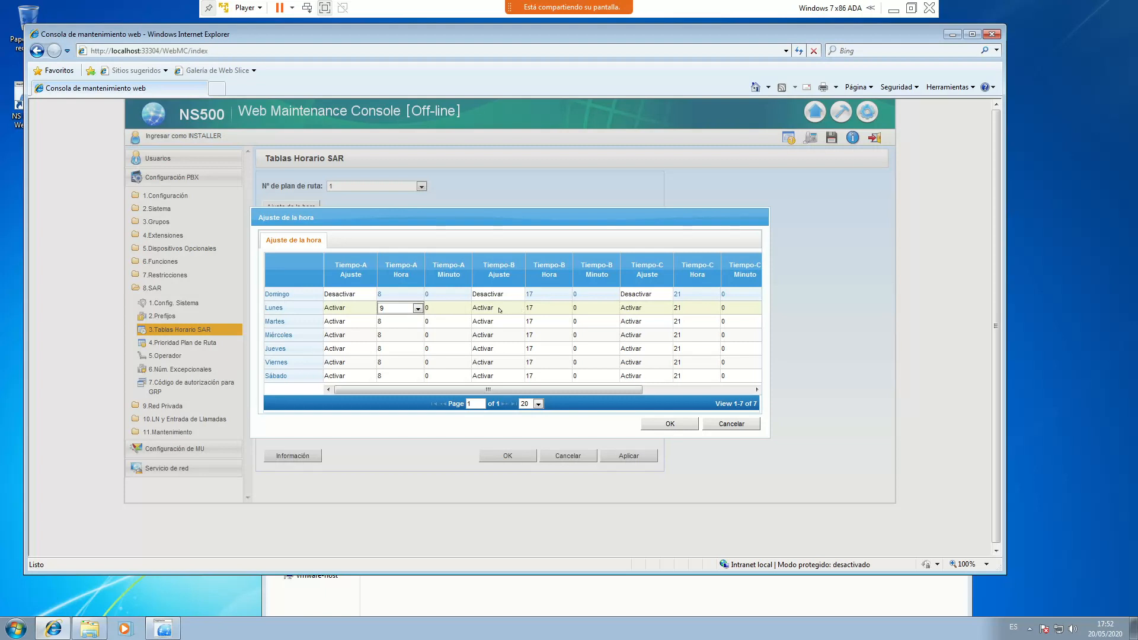
left_click(540, 307)
left_click(564, 307)
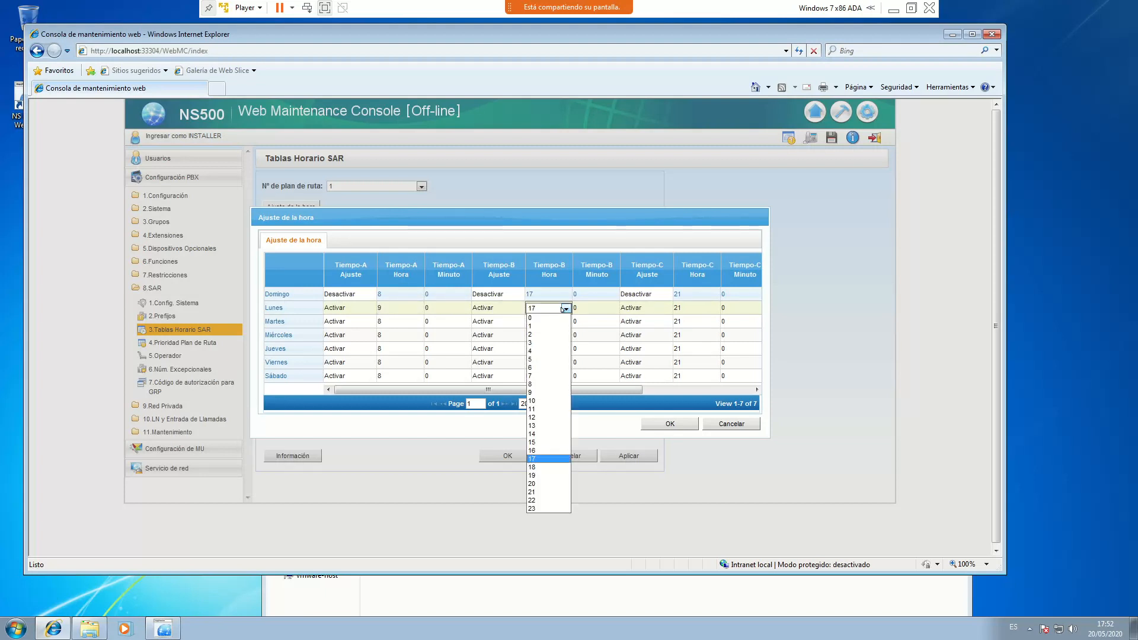
left_click(535, 434)
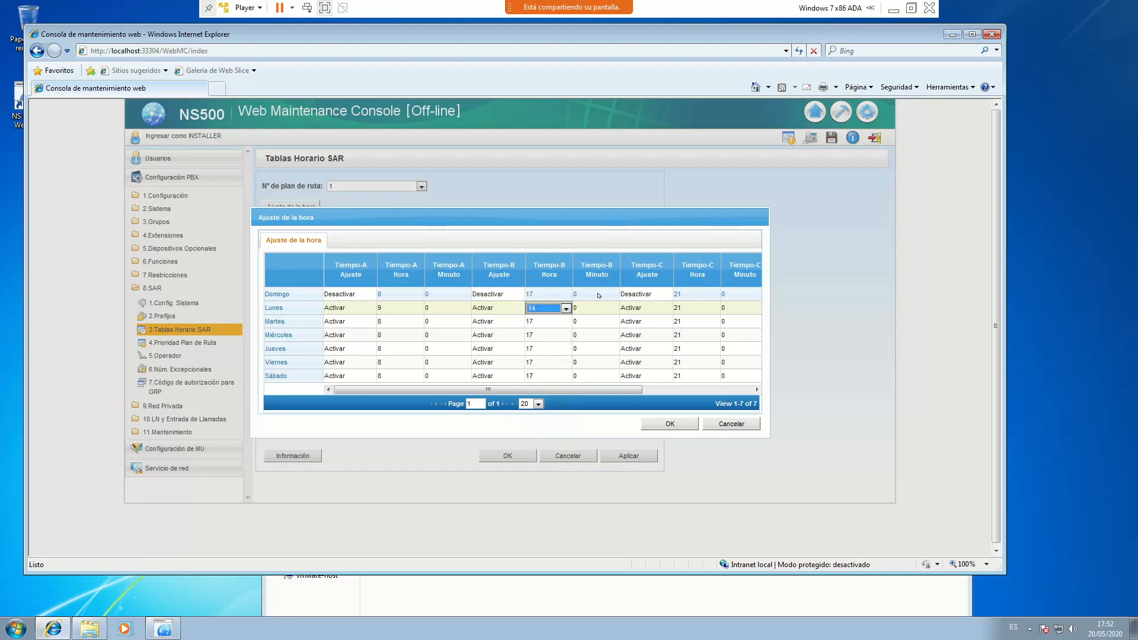
Keep Lunes Tiempo-C active, starting at 15:15
left_click(642, 308)
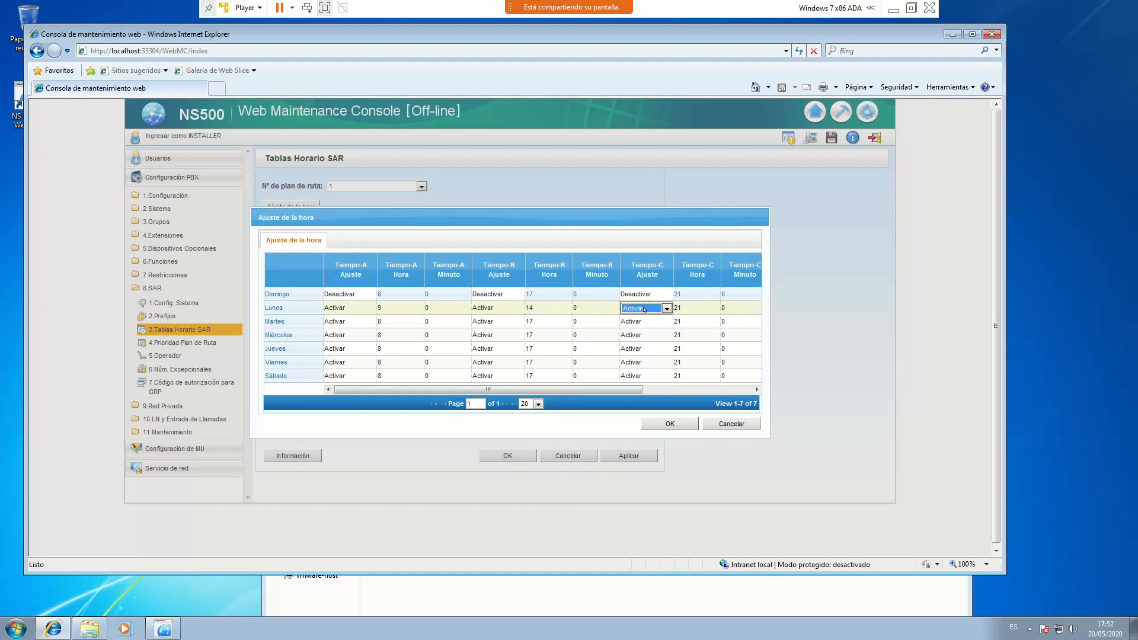
left_click(644, 310)
left_click(637, 326)
left_click(695, 308)
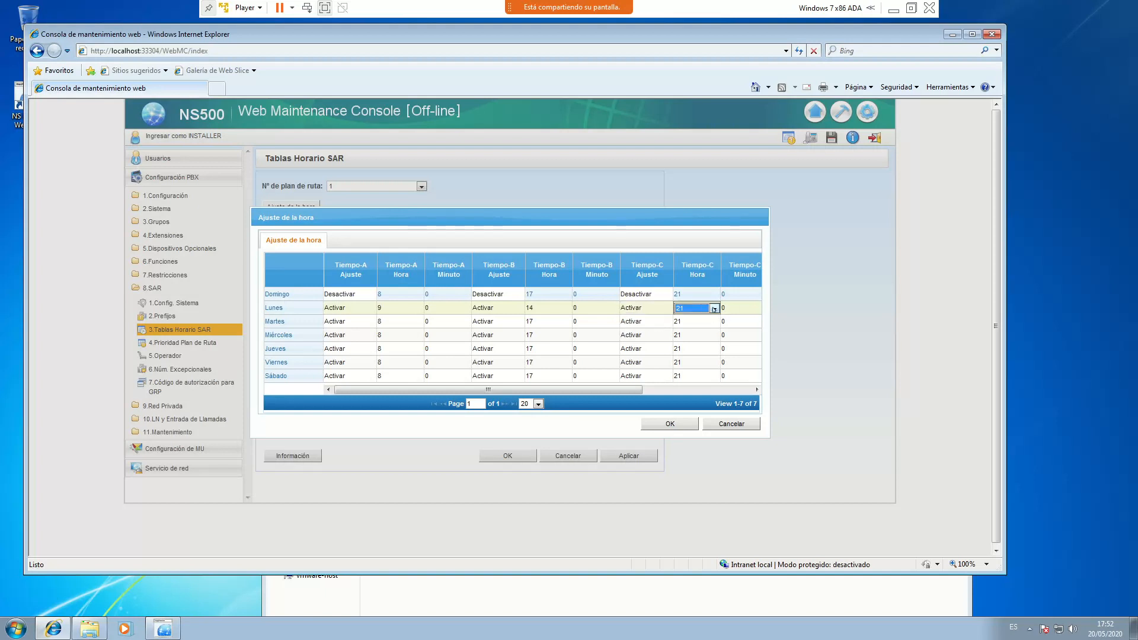
left_click(714, 308)
left_click(694, 442)
left_click(736, 309)
left_click(746, 309)
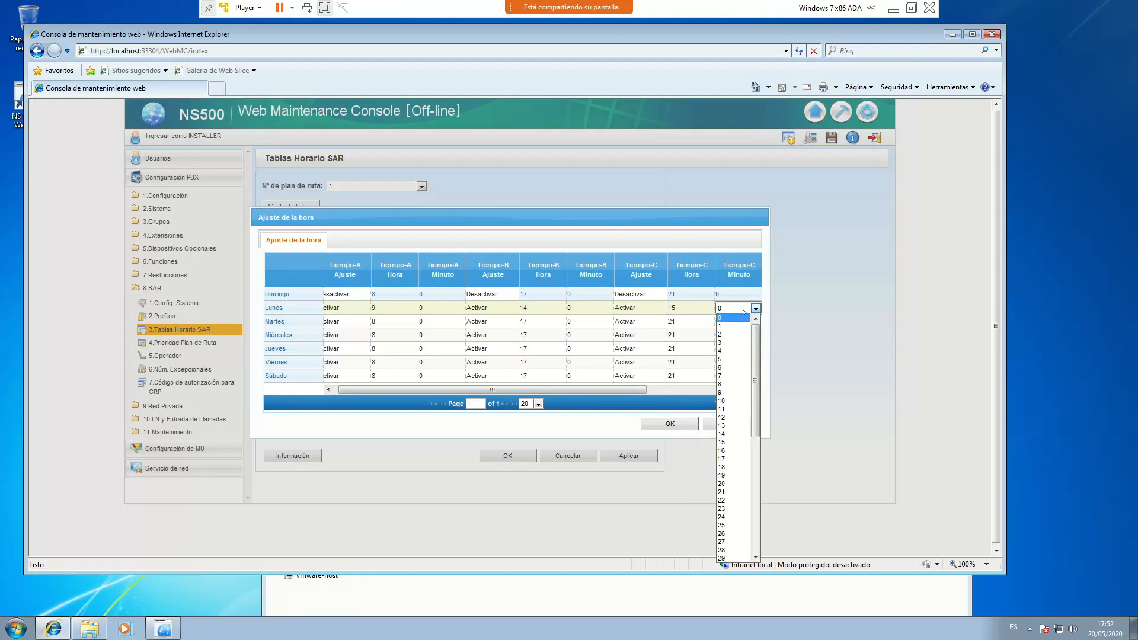
left_click(726, 434)
left_click(629, 378)
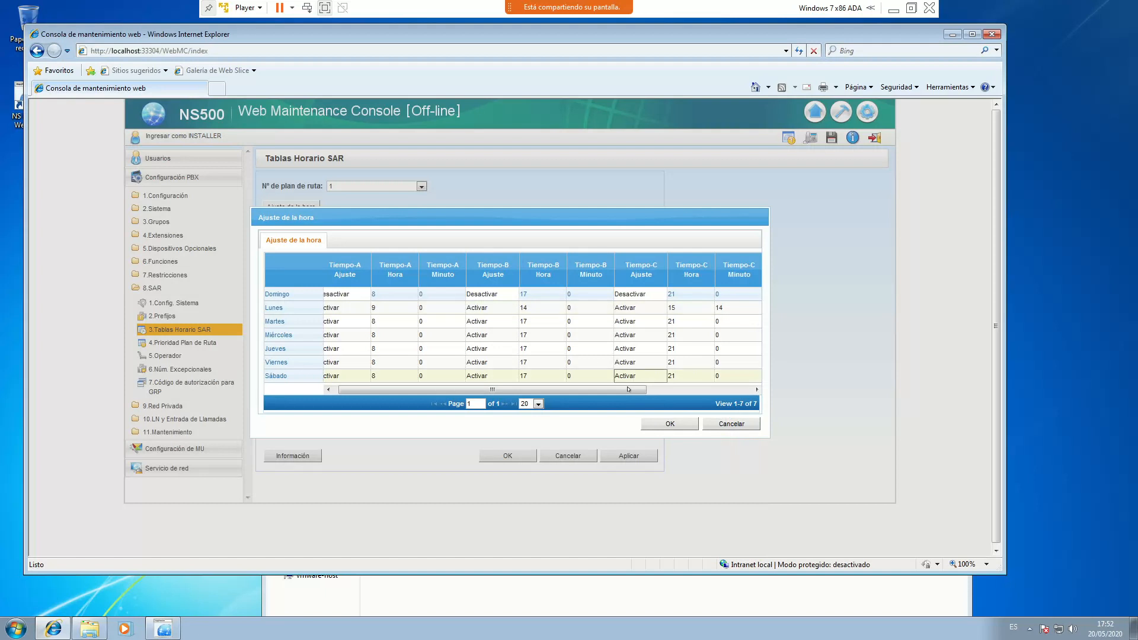
left_click(746, 308)
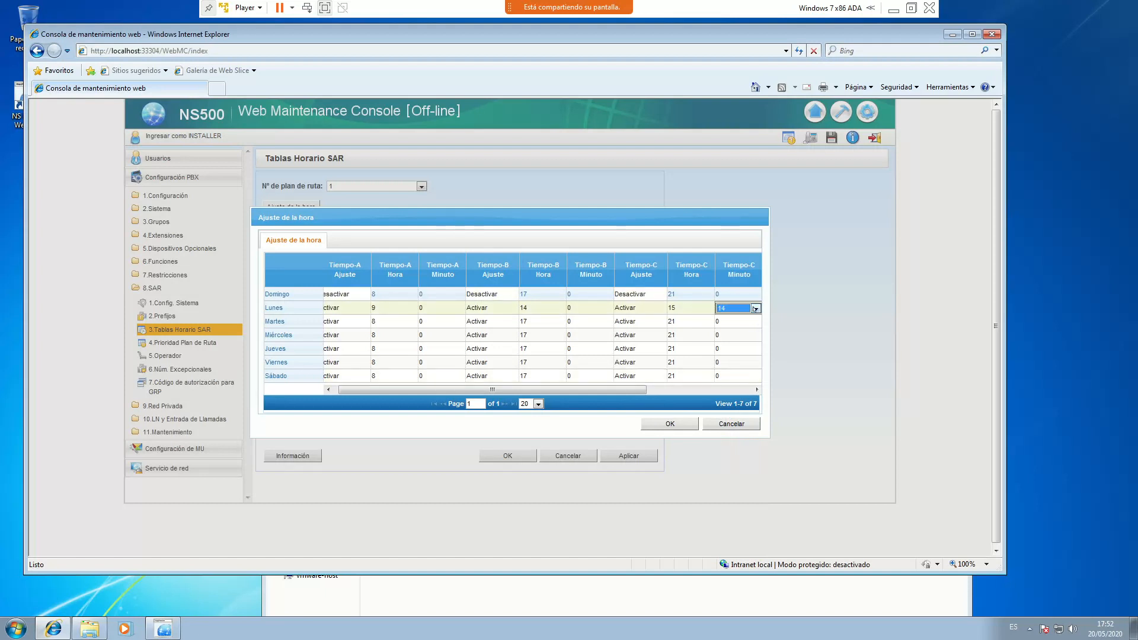
left_click(755, 308)
left_click(728, 326)
left_click(640, 375)
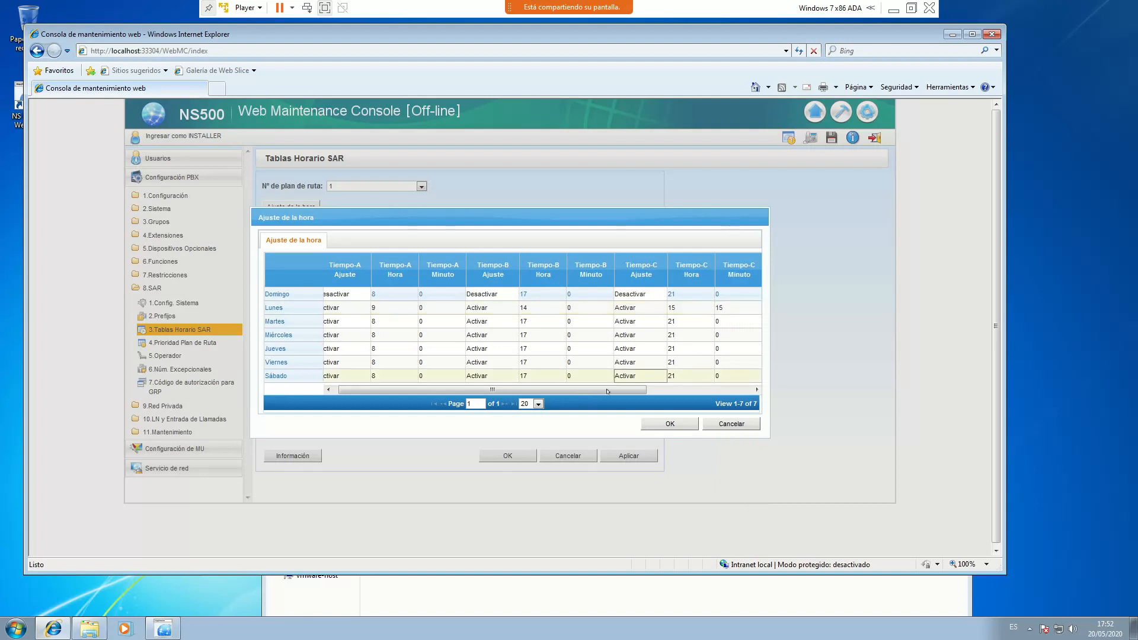
Activate Lunes Tiempo-D with a start hour of 19
left_click(652, 308)
left_click(659, 308)
left_click(628, 326)
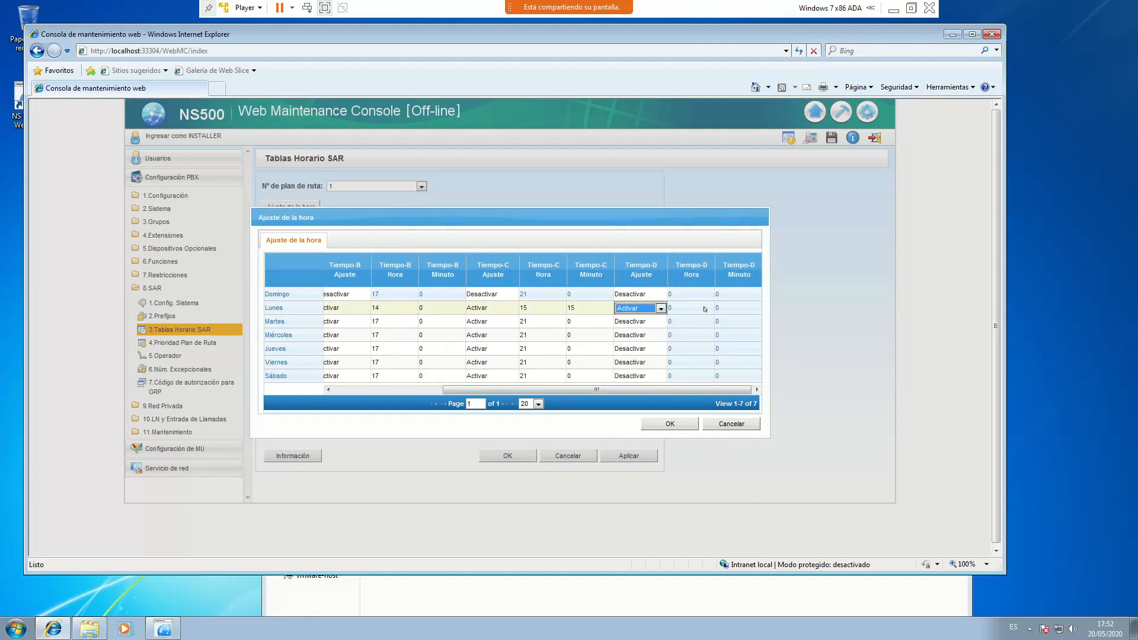
left_click(705, 308)
left_click(707, 309)
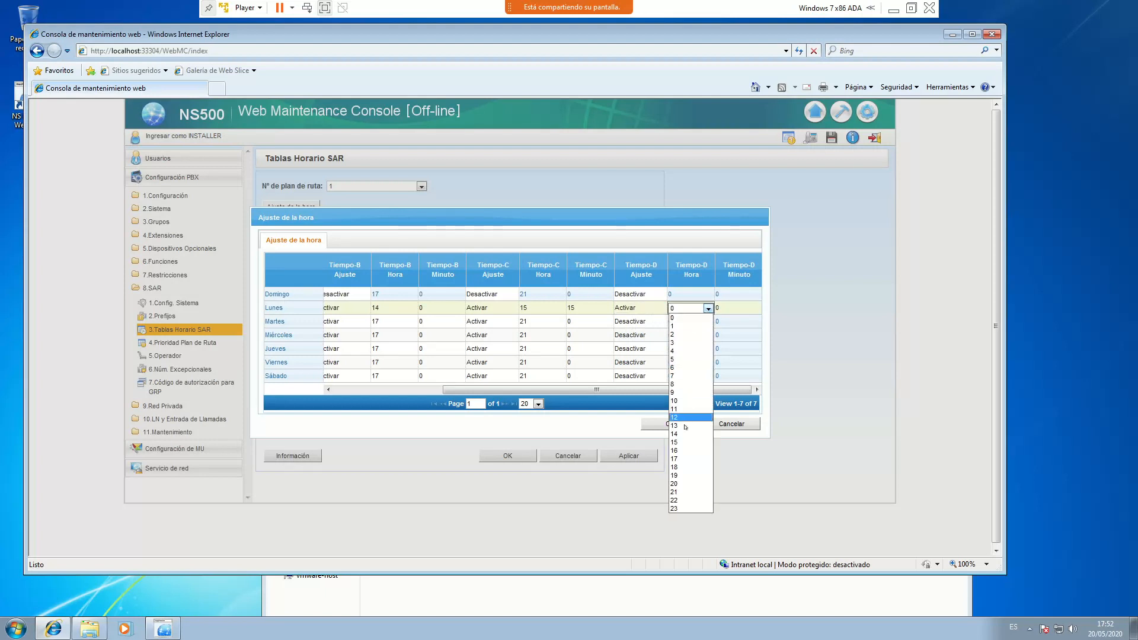
left_click(684, 475)
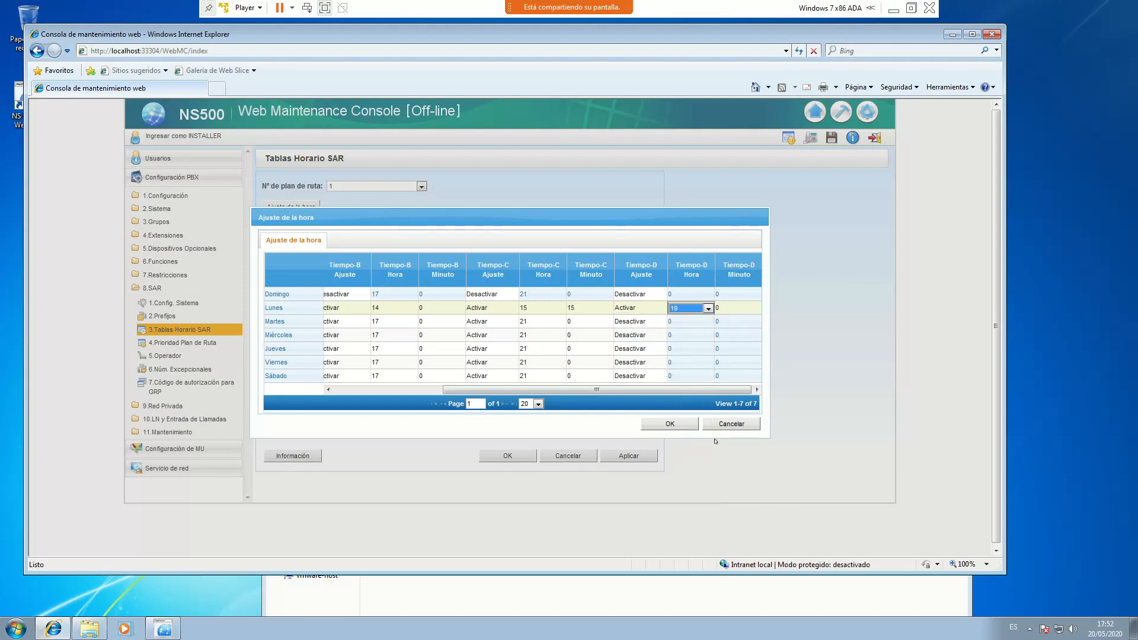
left_click(719, 307)
Confirm the revised Domingo and Lunes times so the SAR chart updates
left_click(670, 423)
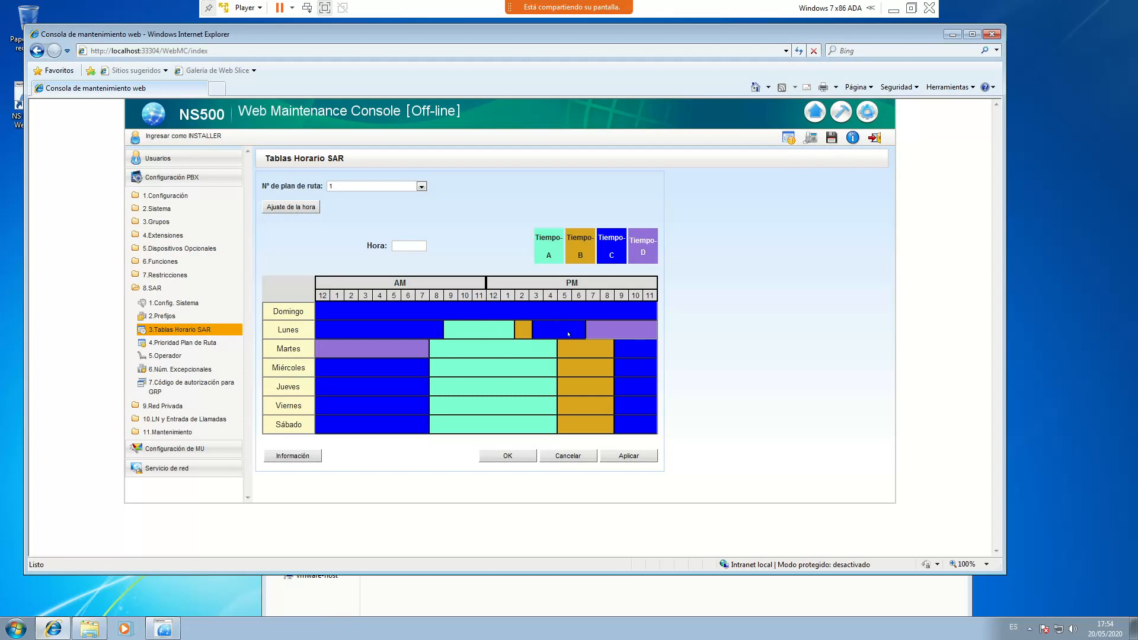
Reopen the time settings and set Lunes Tiempo-D to start at 15:15
key("space")
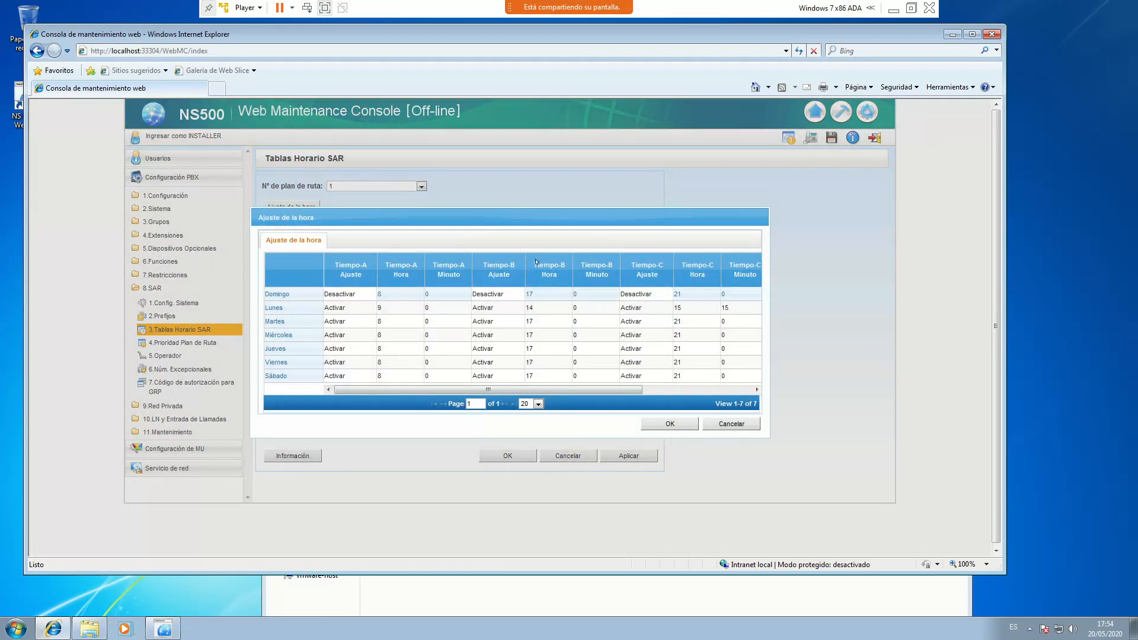
left_click_drag(612, 389, 723, 309)
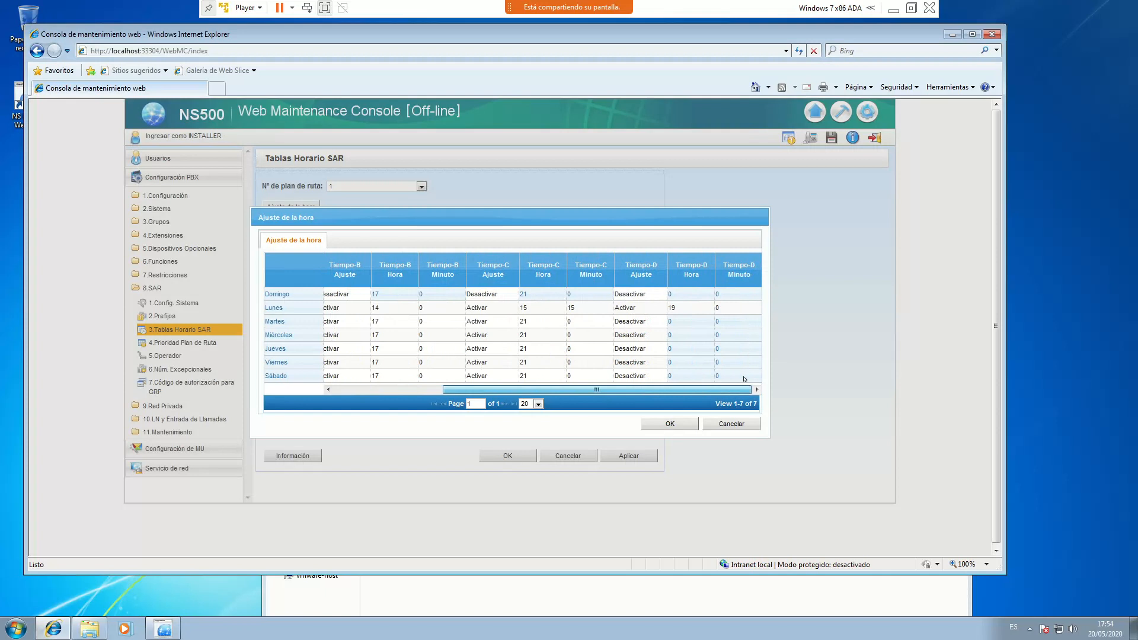
left_click(690, 308)
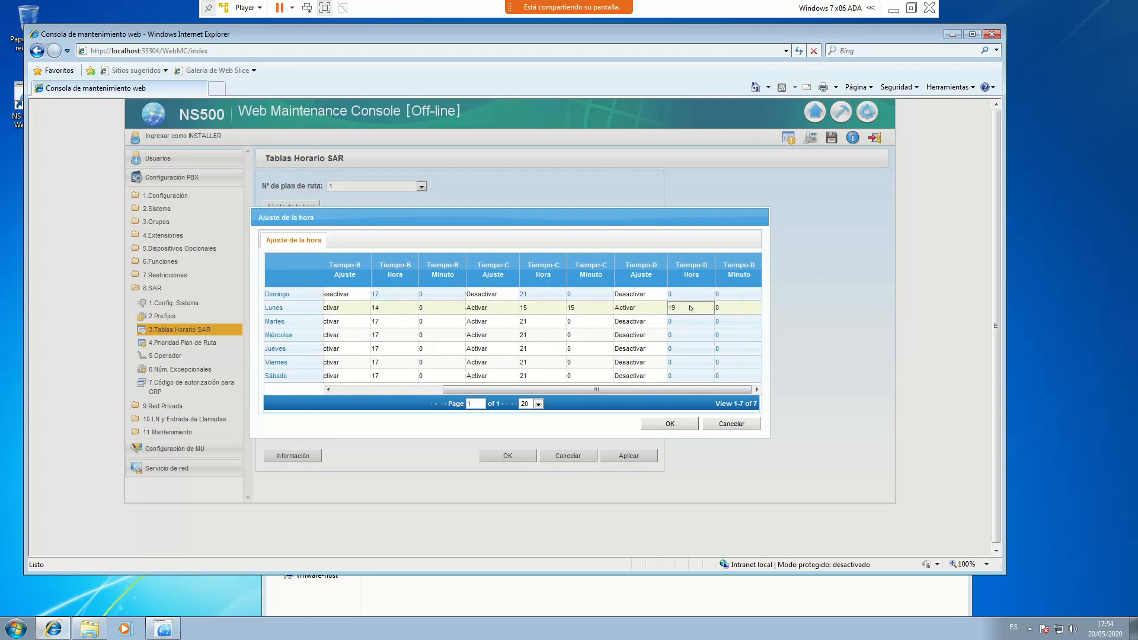
left_click(707, 308)
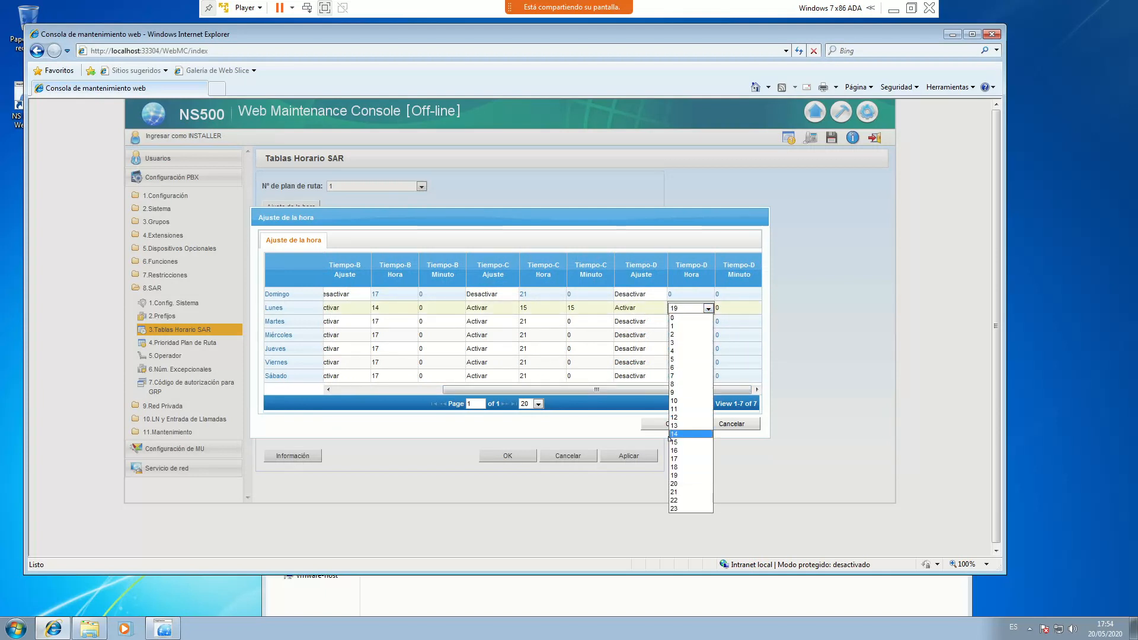
left_click(673, 442)
left_click(729, 309)
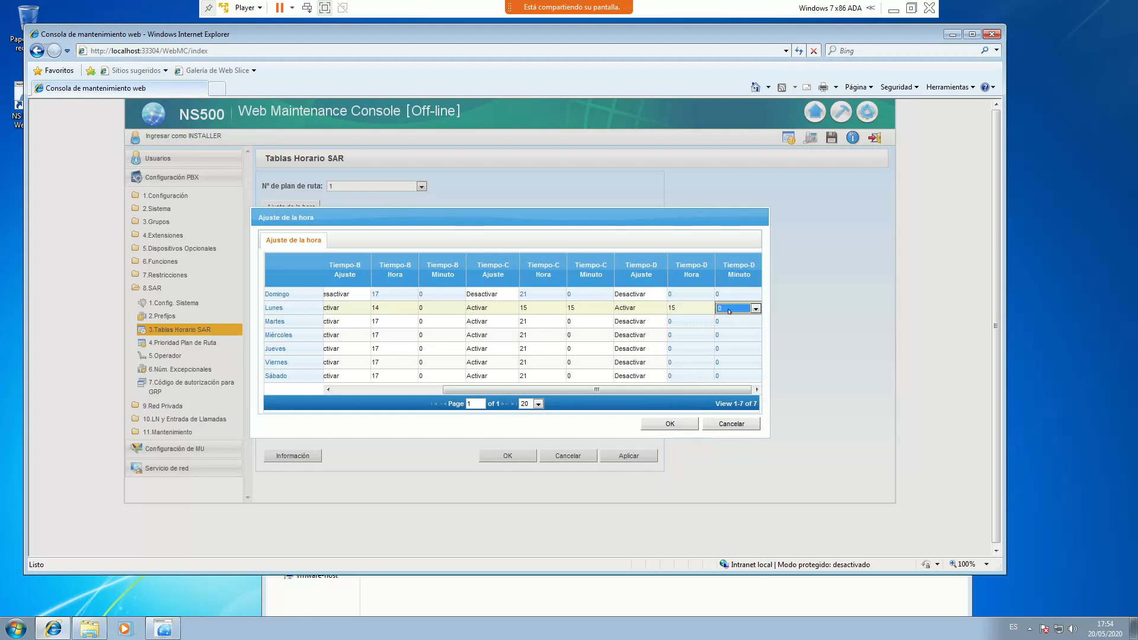
left_click(728, 310)
left_click(728, 431)
Deactivate Lunes Tiempo-C and confirm the changes
left_click(495, 309)
left_click(512, 308)
left_click(499, 318)
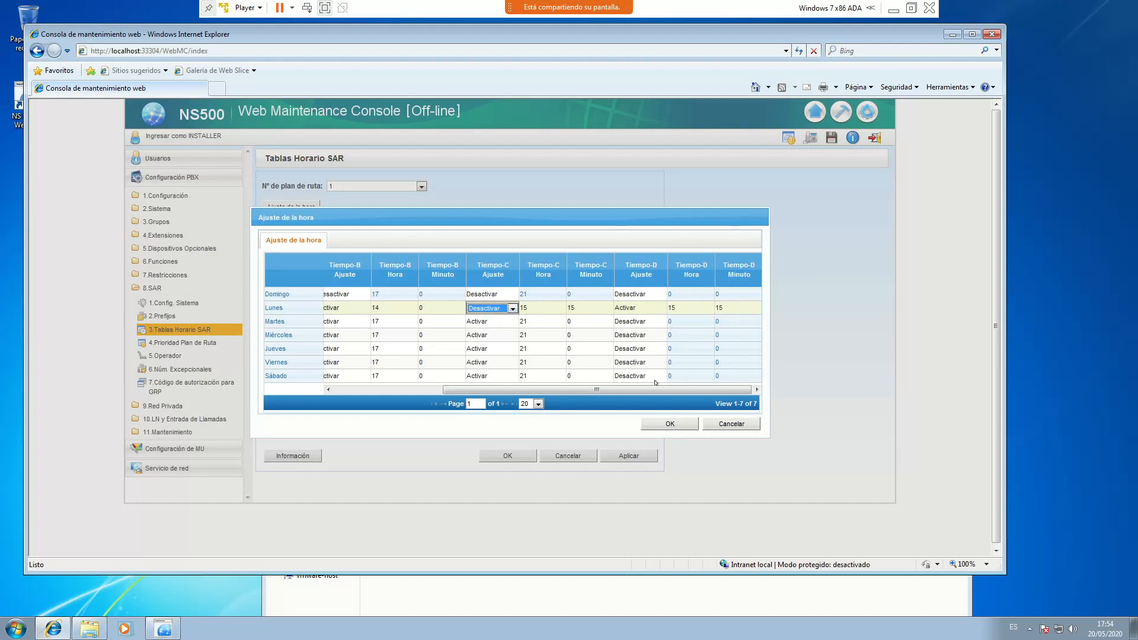
left_click(671, 424)
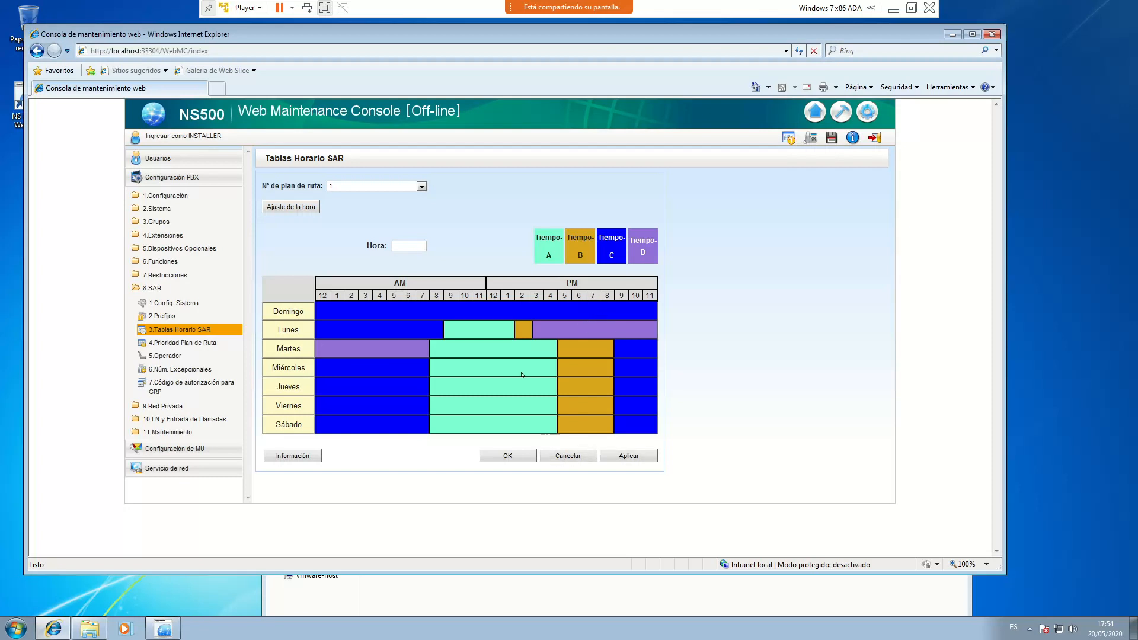
Reopen the time settings and switch Lunes Tiempo-C back to Activar
key("Tab")
key("Return")
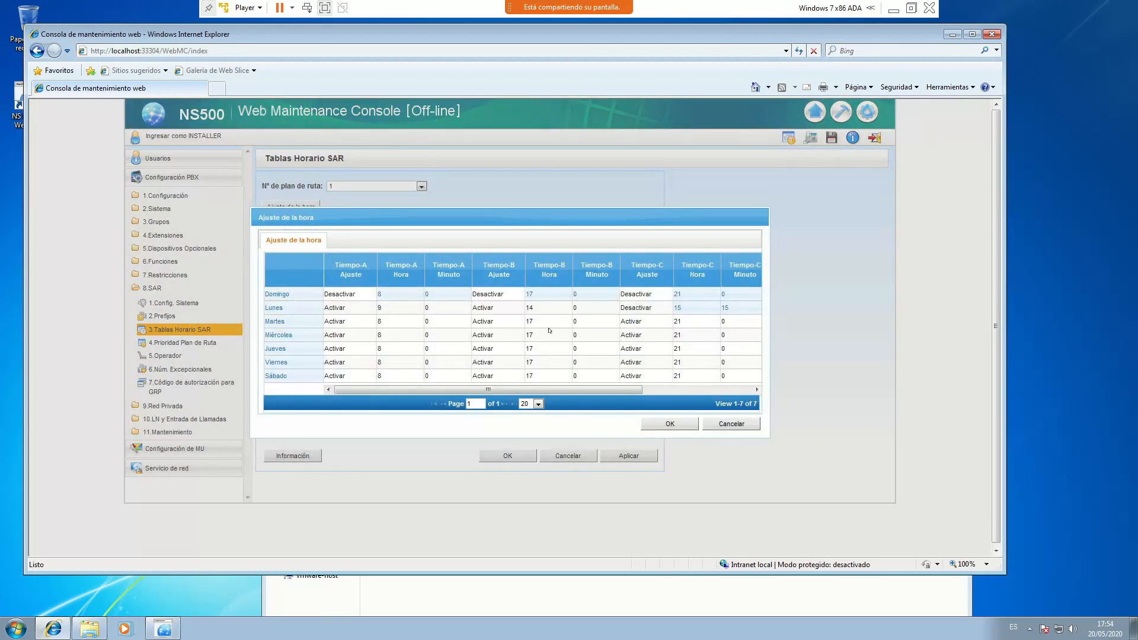
left_click(658, 310)
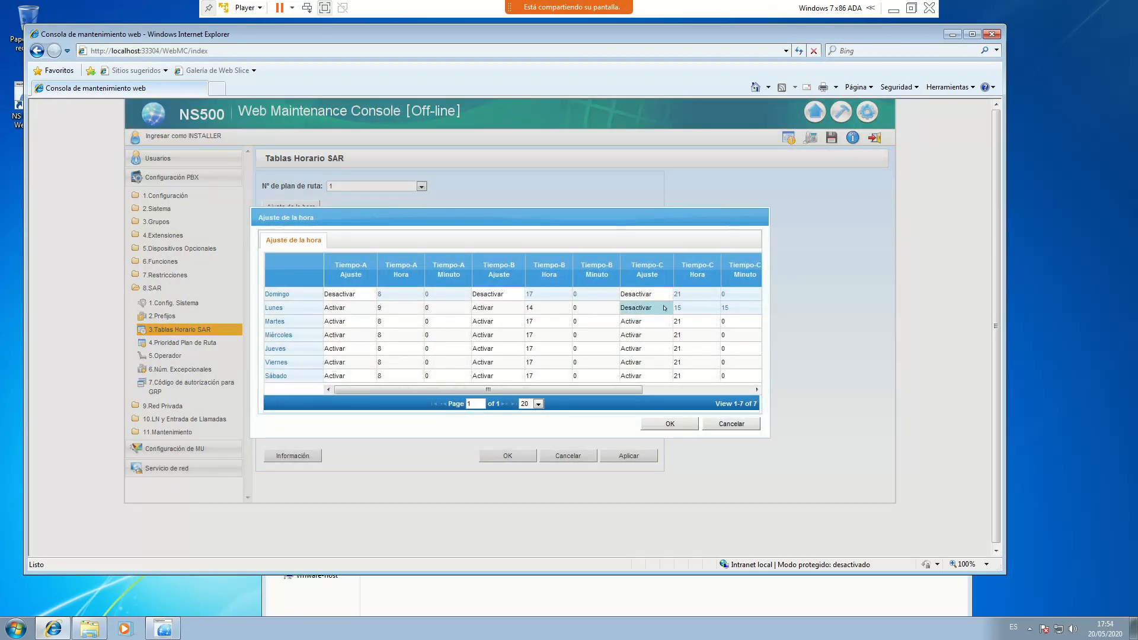
left_click(666, 309)
left_click(649, 326)
Set Lunes Tiempo-C to start at 19:00 and confirm
left_click(692, 307)
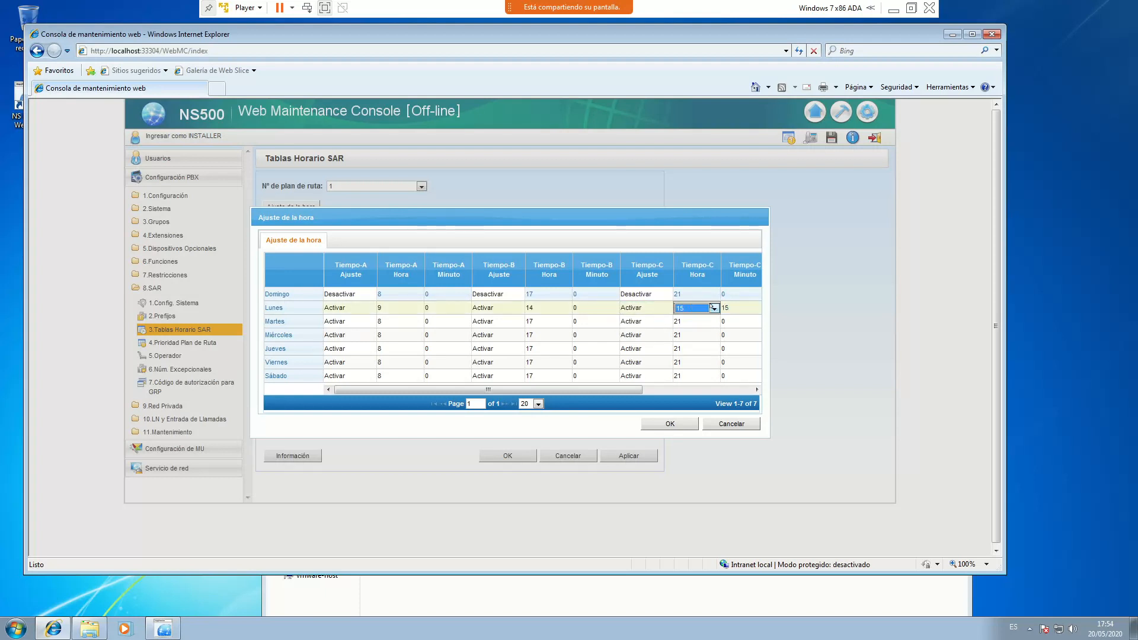
left_click(714, 308)
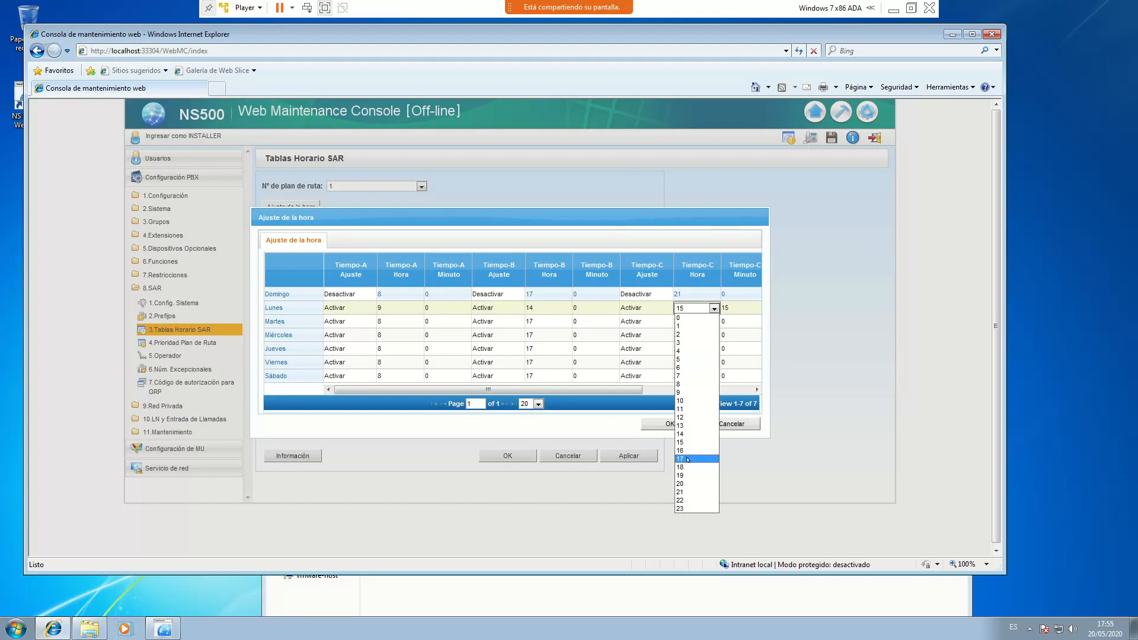
left_click(682, 476)
left_click(742, 310)
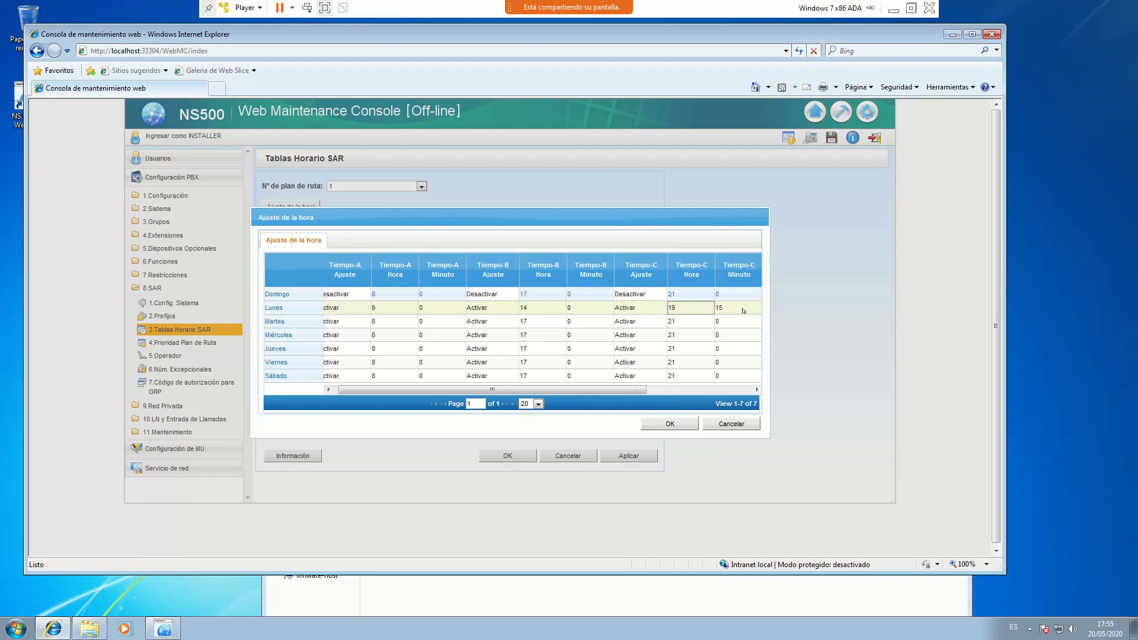
left_click(743, 309)
scroll(734, 415, "up", 5)
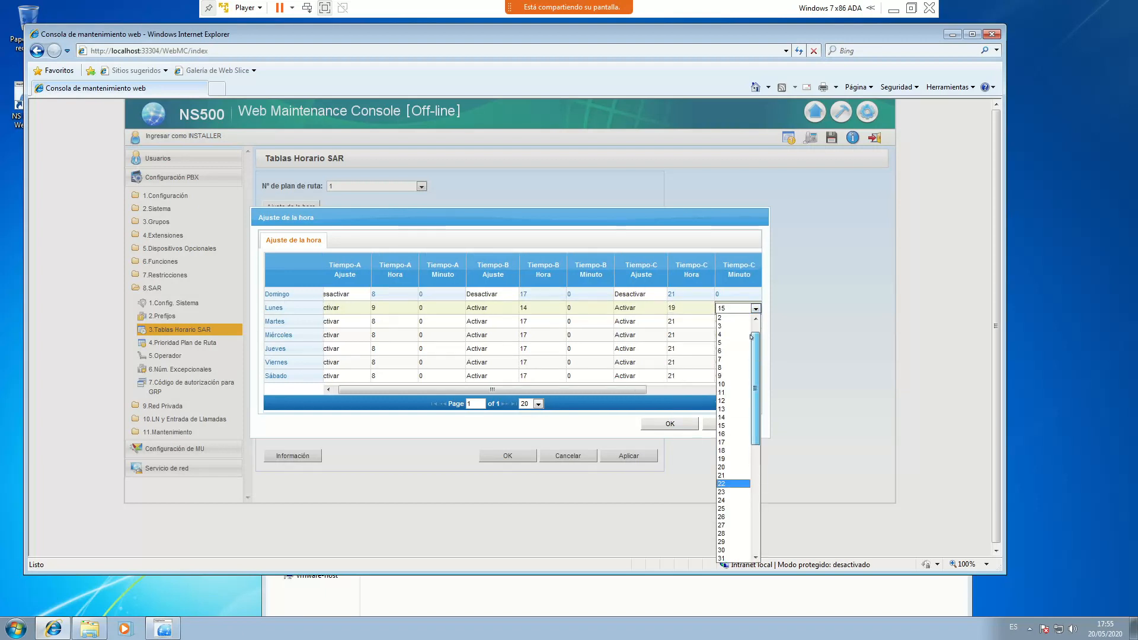
left_click(728, 317)
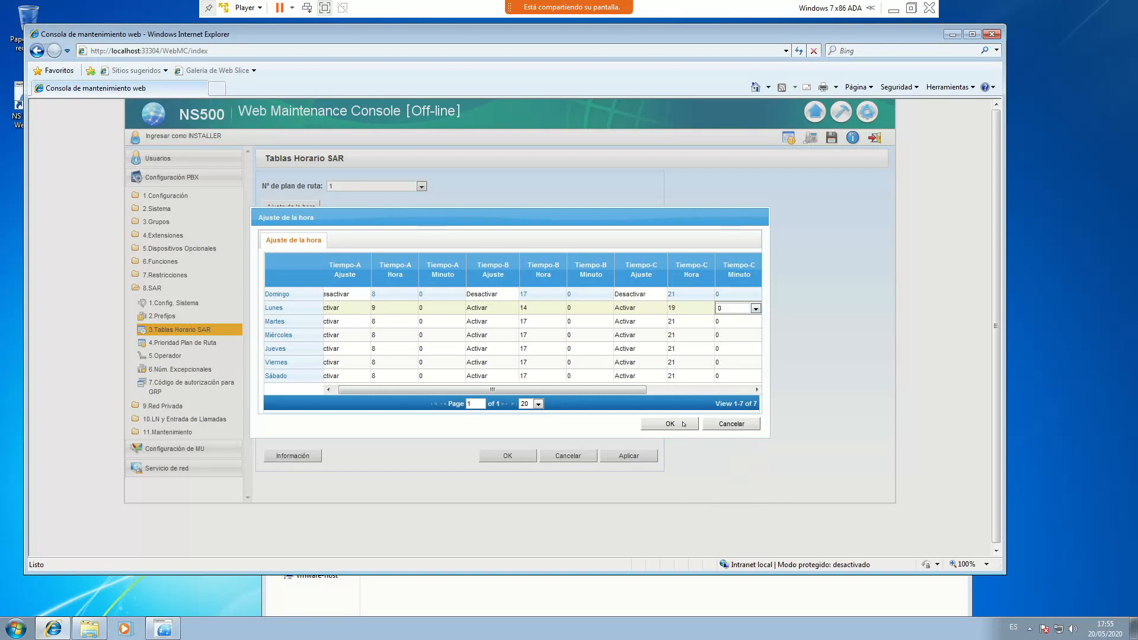
left_click(683, 422)
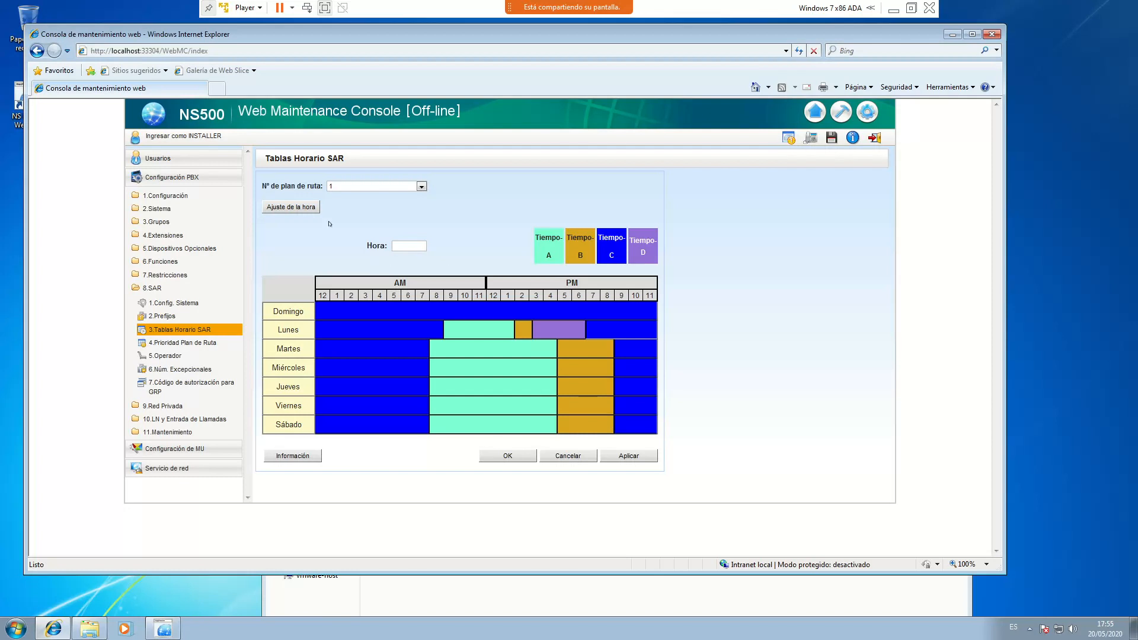
Copy the Lunes time row into the Martes and Miércoles rows
left_click(297, 207)
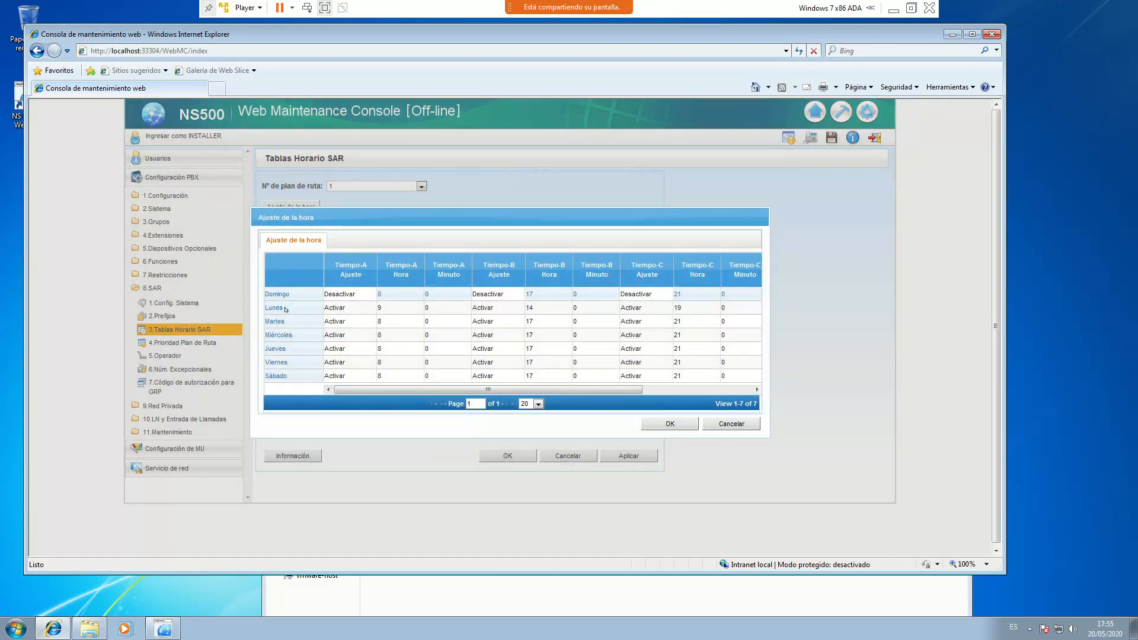
left_click(285, 309)
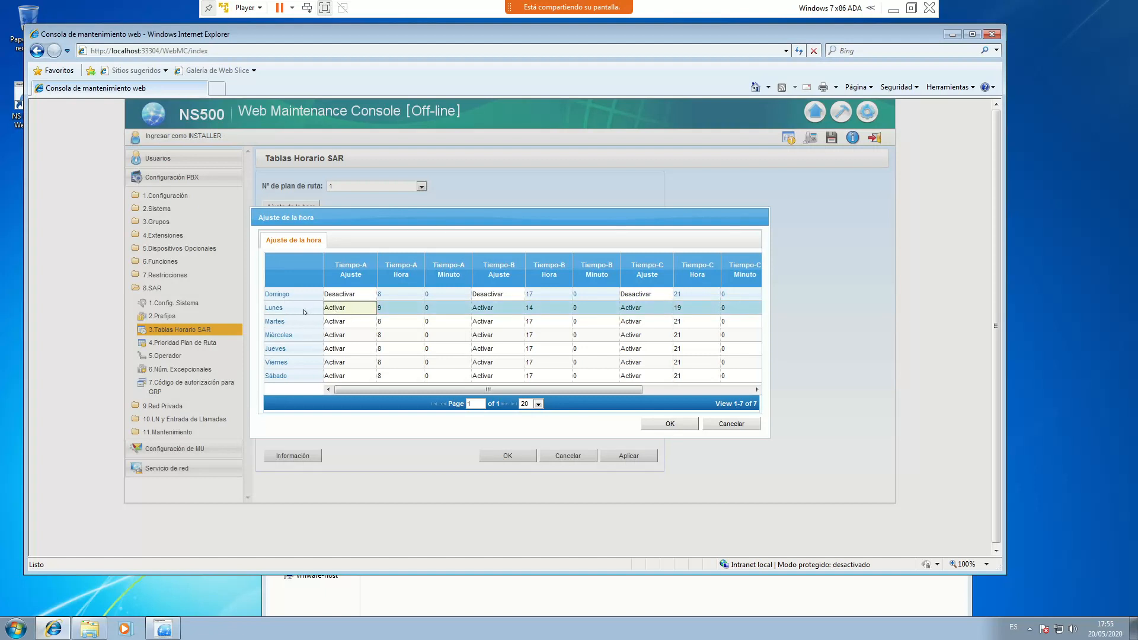
left_click(305, 326)
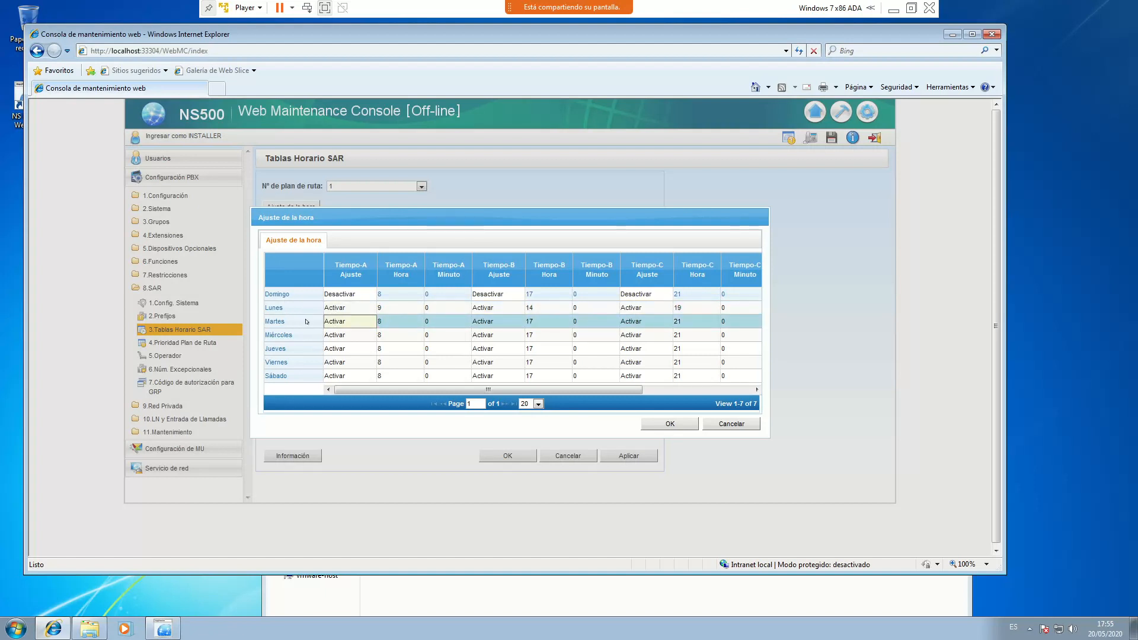
key("ctrl+v")
left_click(310, 338)
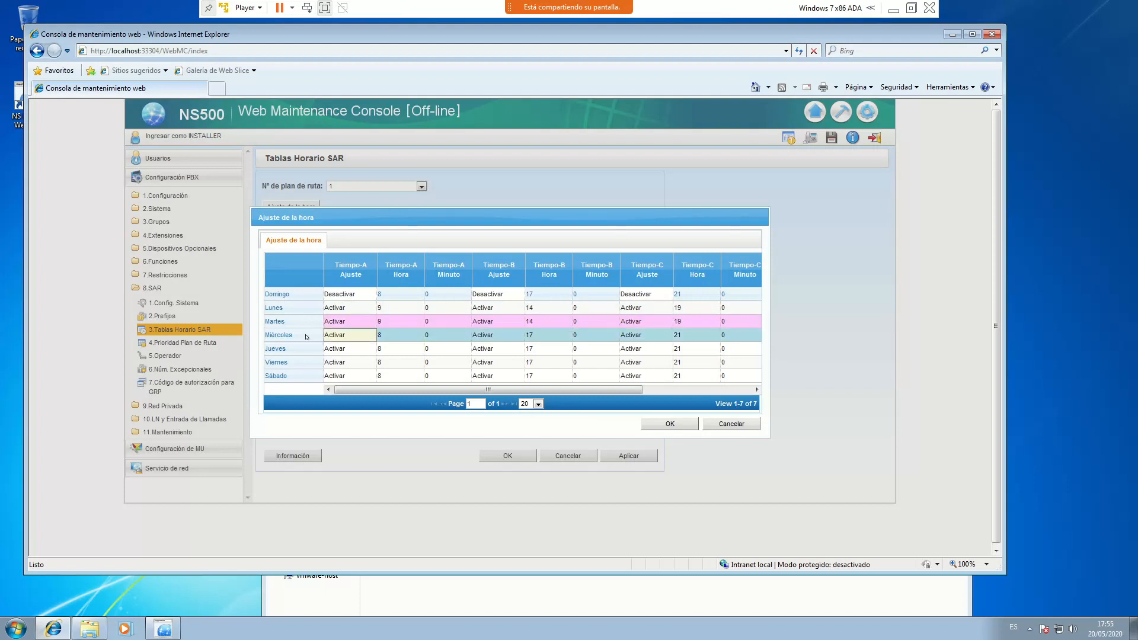
left_click(350, 306)
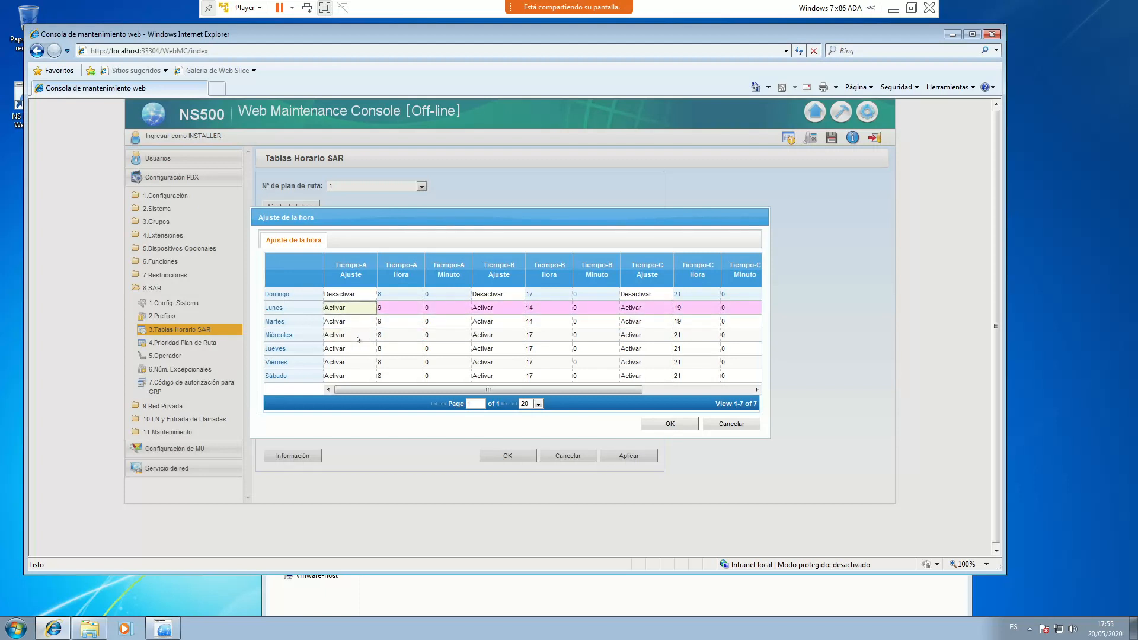
left_click(311, 338)
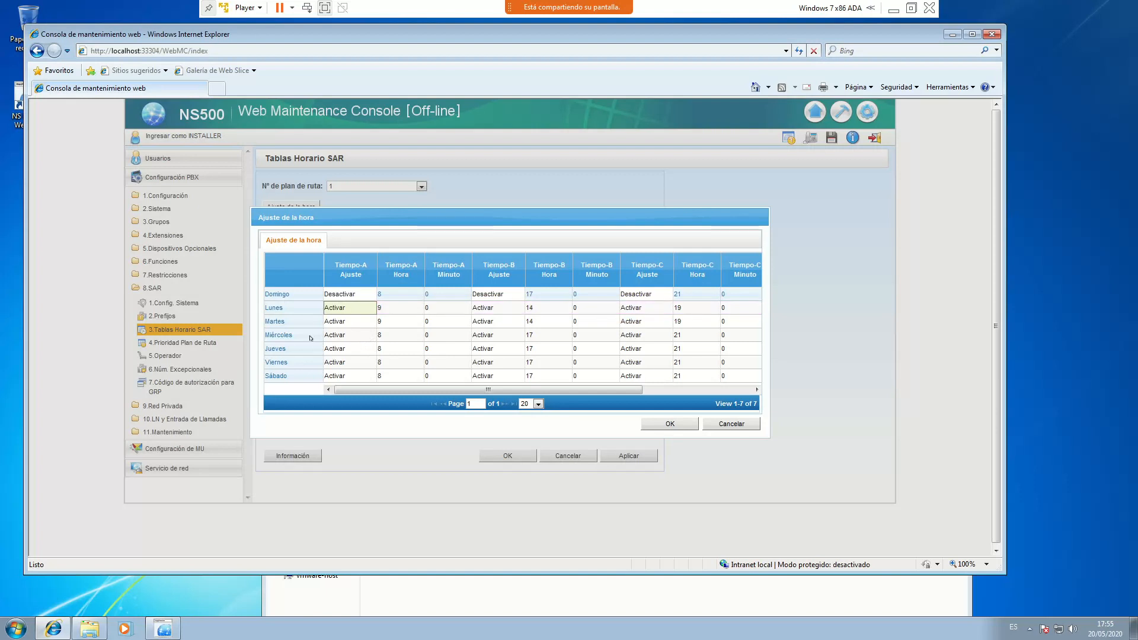
key("ctrl+v")
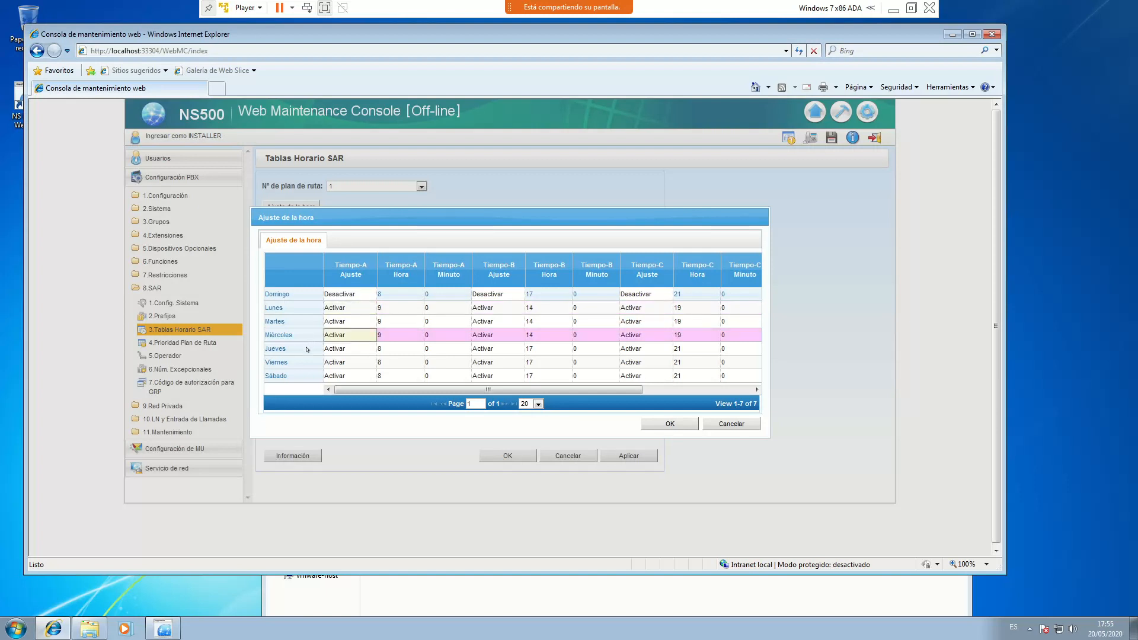
Paste the Lunes times into Jueves and Viernes and confirm
left_click(298, 349)
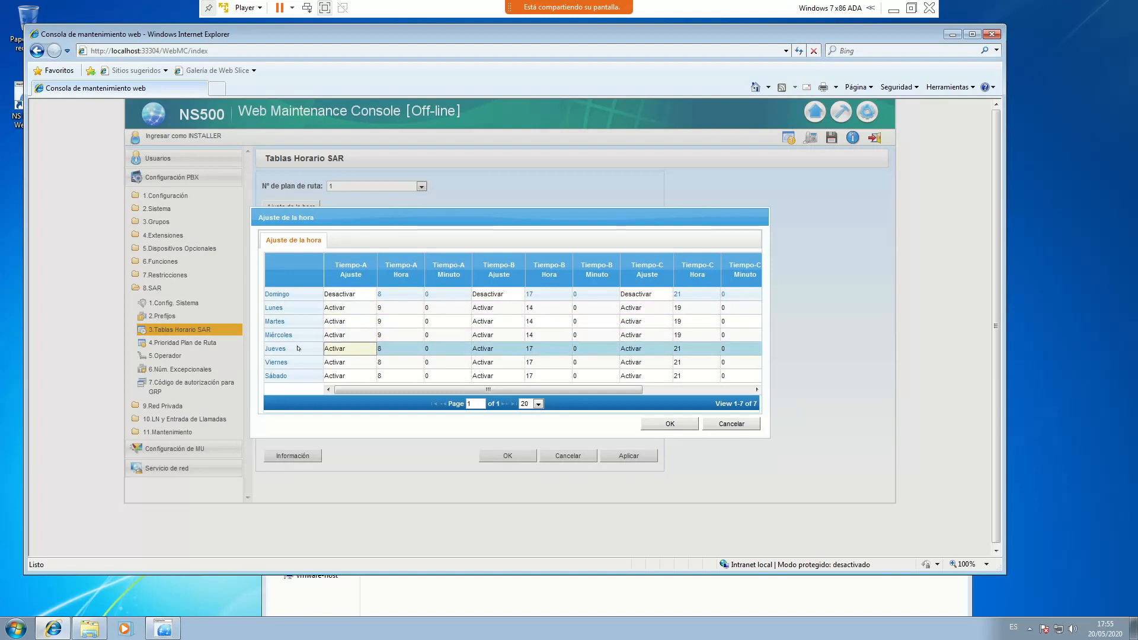
key("ctrl+v")
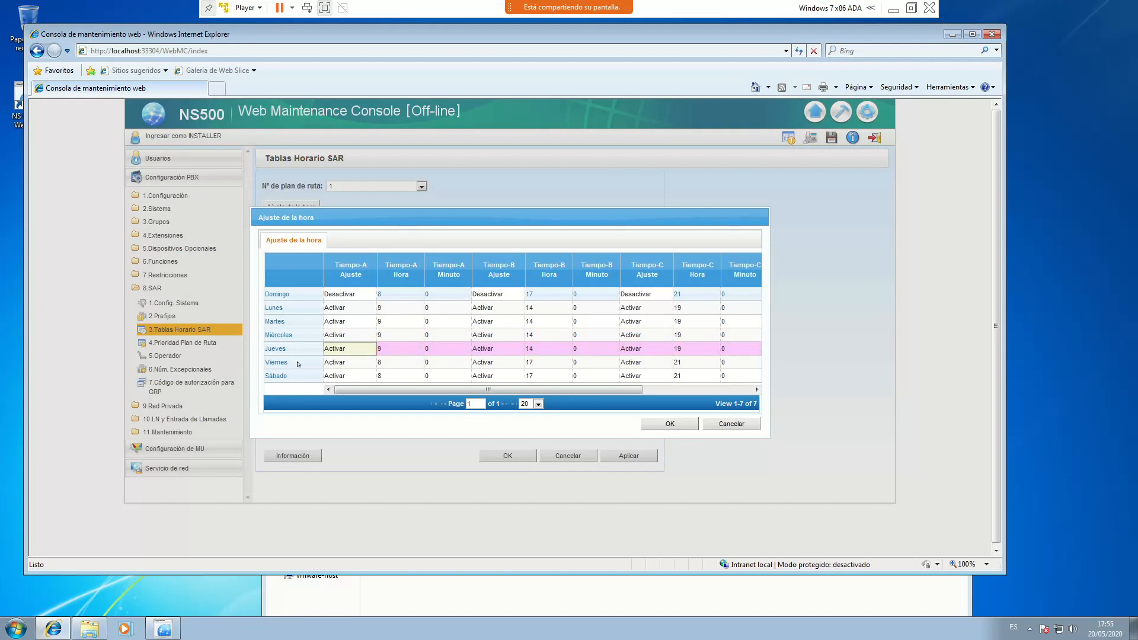
left_click(299, 363)
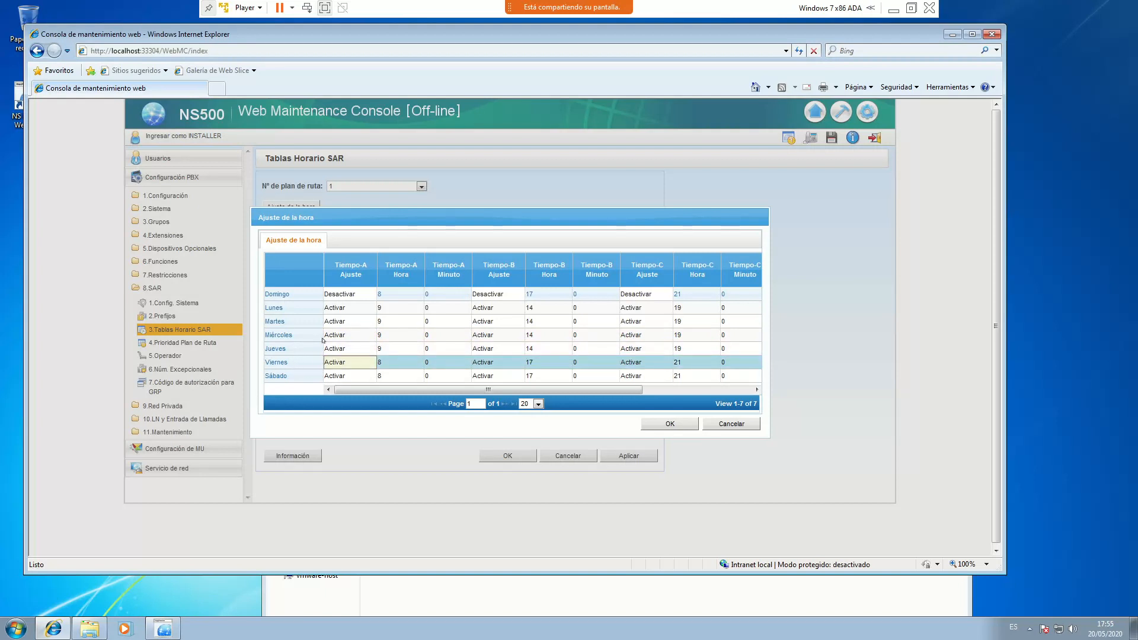
key("ctrl+v")
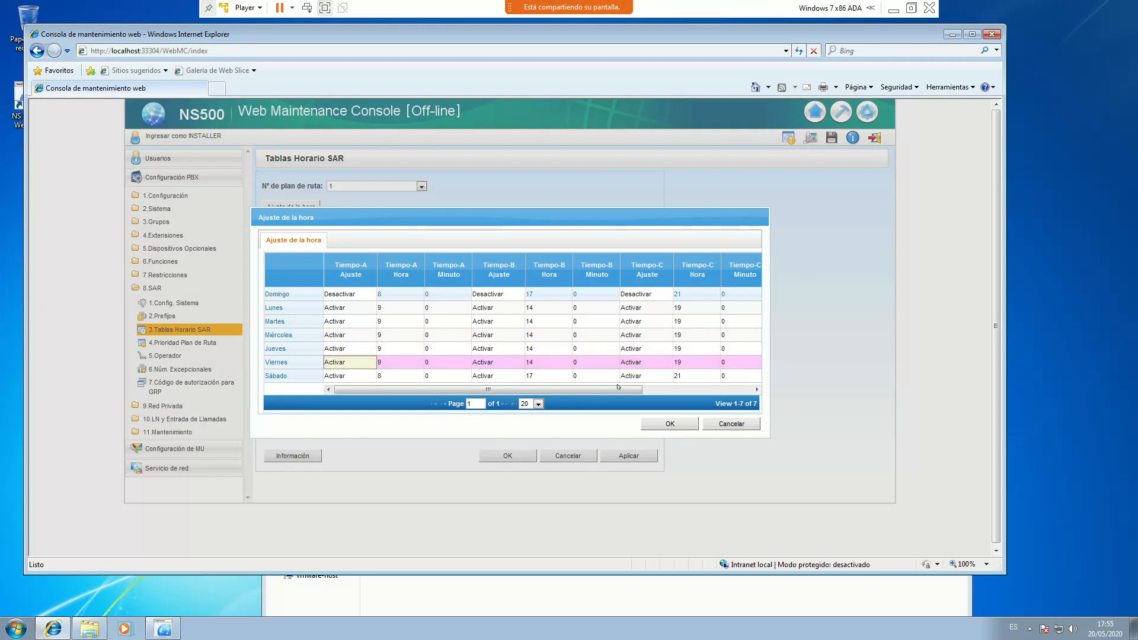
left_click(669, 423)
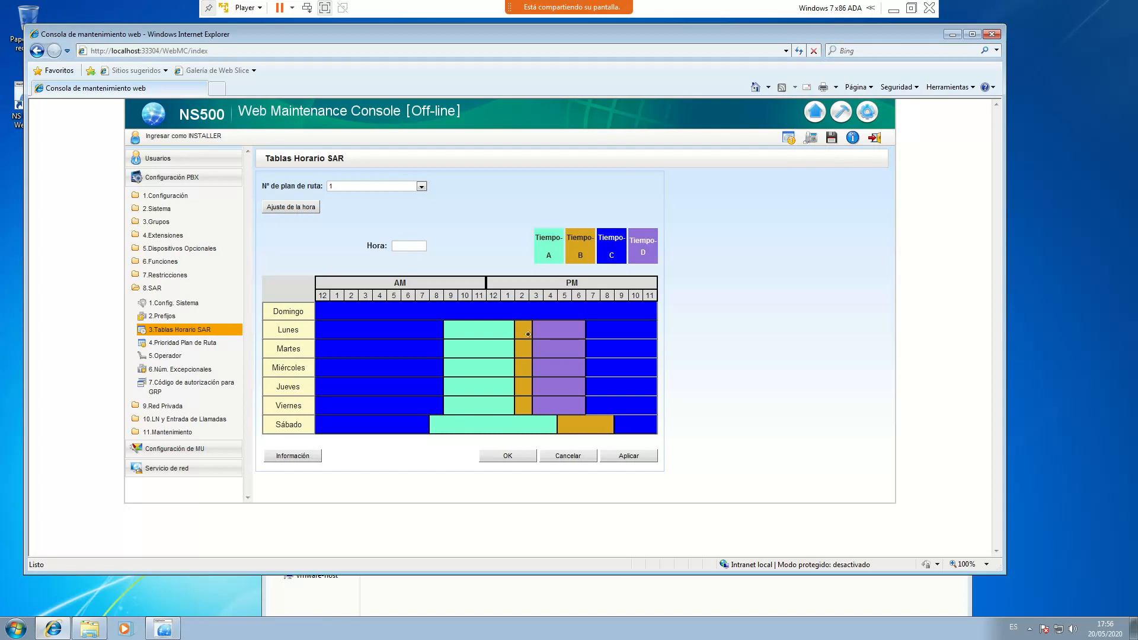
Set Sábado Tiempo-A to hour 9 and deactivate Sábado Tiempo-B
left_click(291, 207)
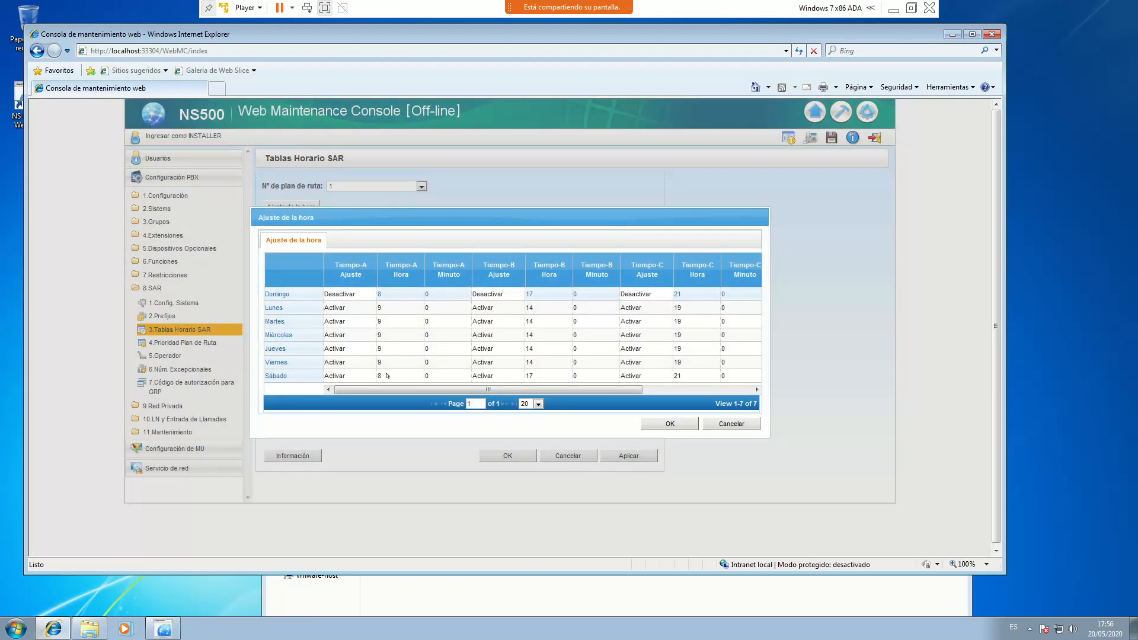
left_click(405, 380)
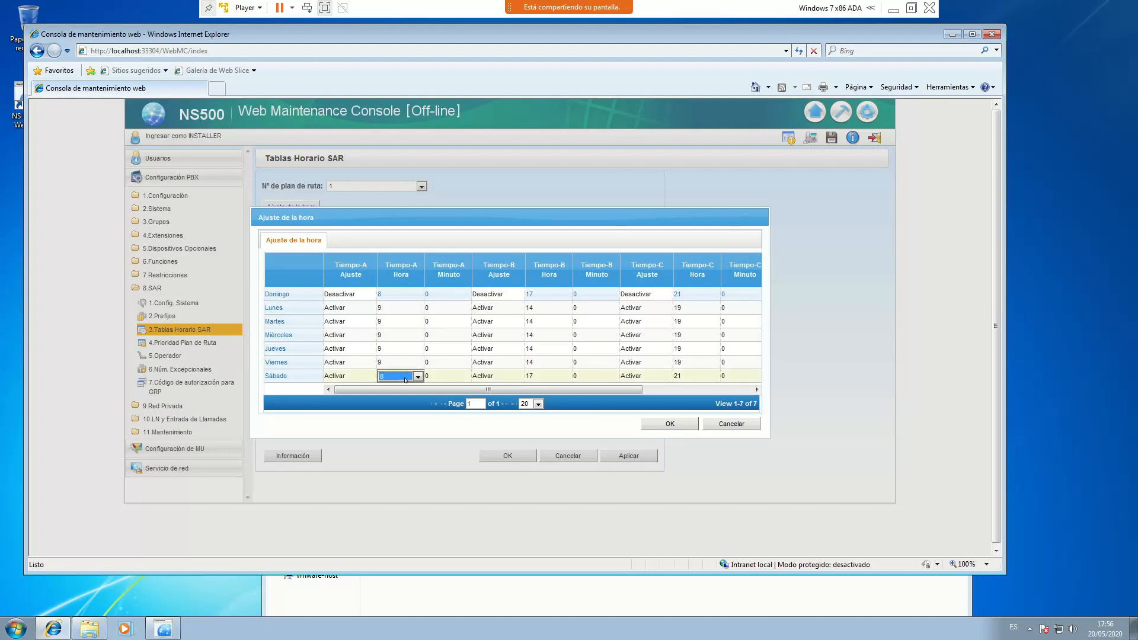
left_click(405, 380)
left_click(397, 461)
left_click(499, 379)
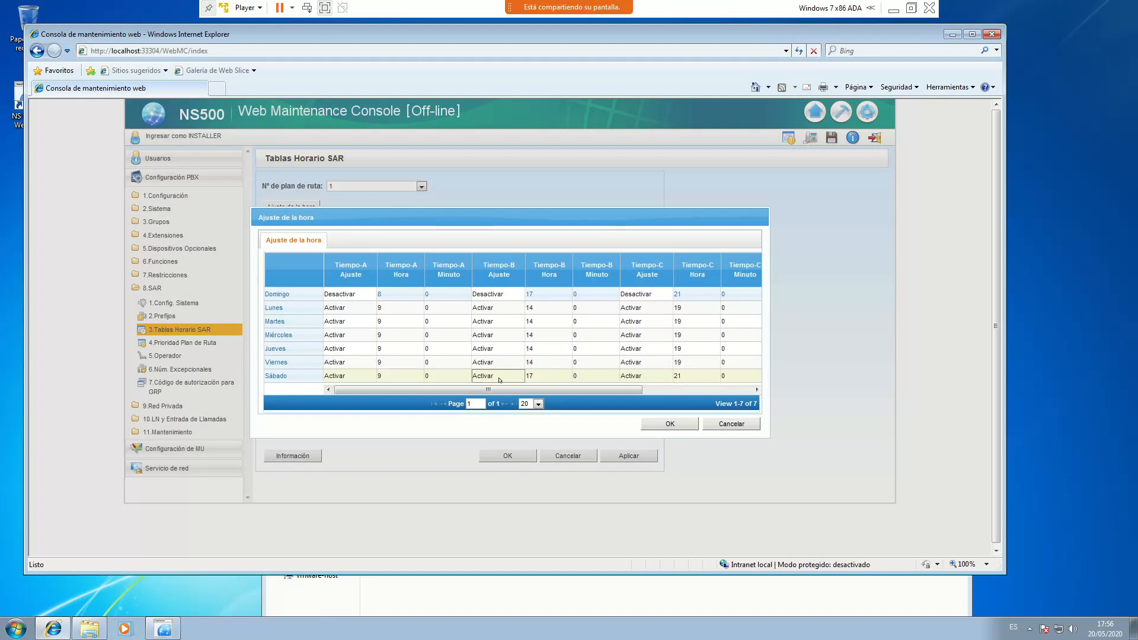
left_click(499, 380)
left_click(519, 377)
left_click(512, 385)
Set Sábado Tiempo-C to start at hour 14 and confirm the weekly times
left_click(692, 378)
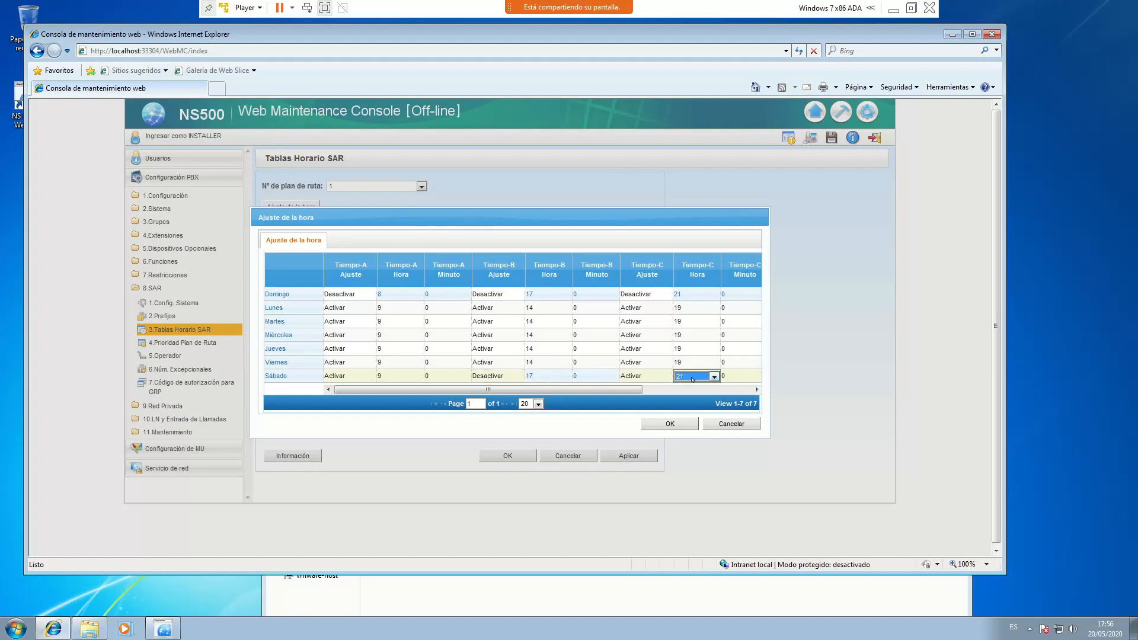
left_click(714, 377)
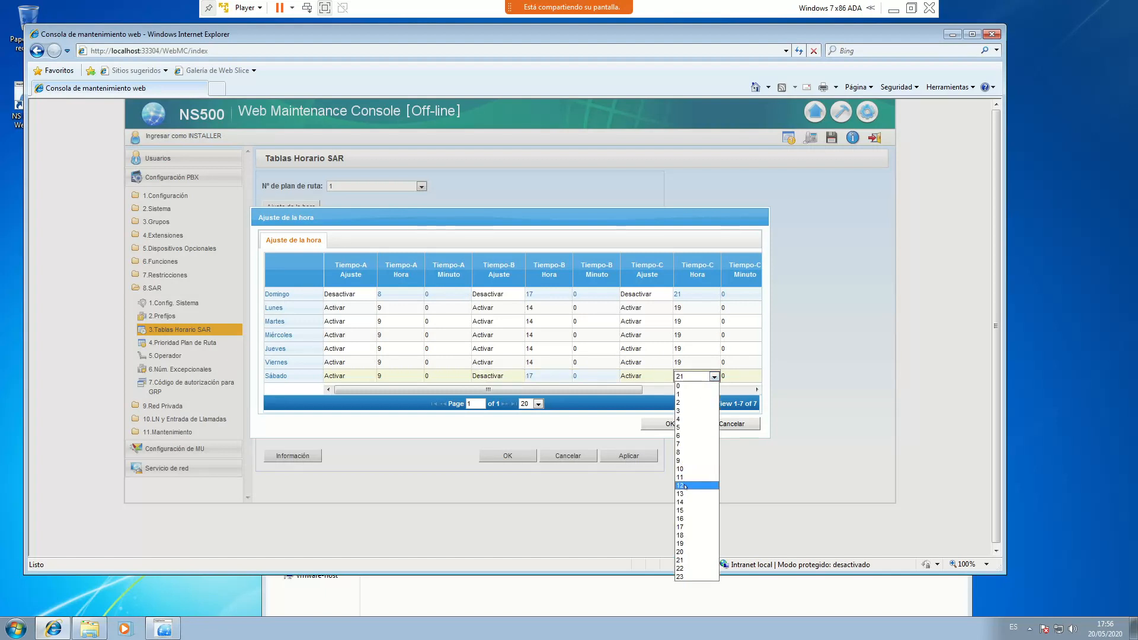
left_click(681, 501)
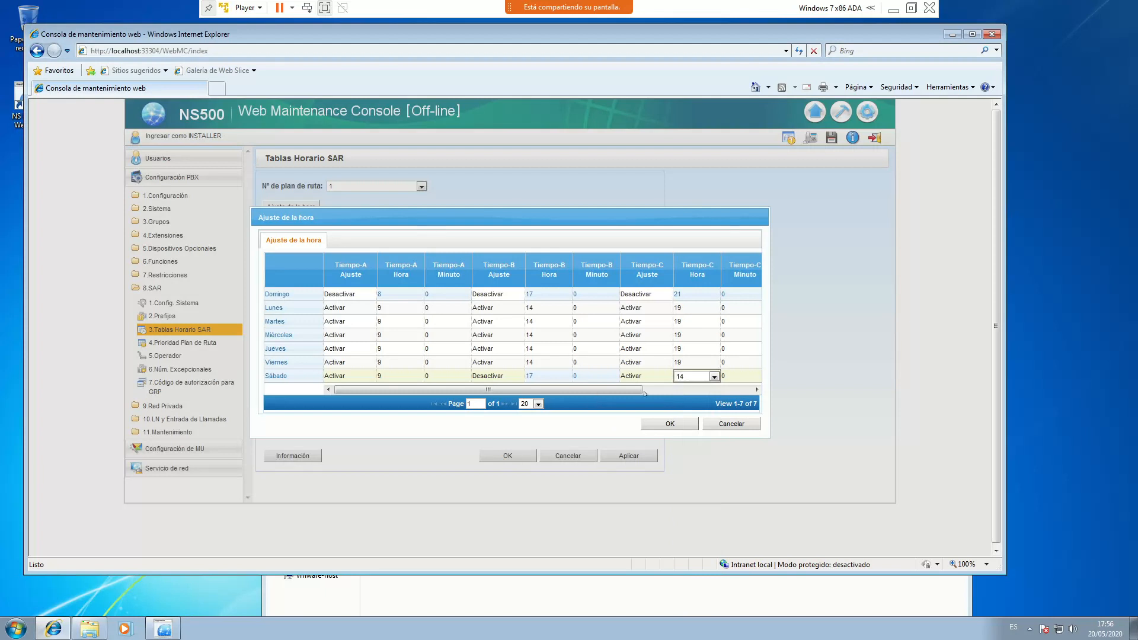
left_click_drag(644, 393, 716, 393)
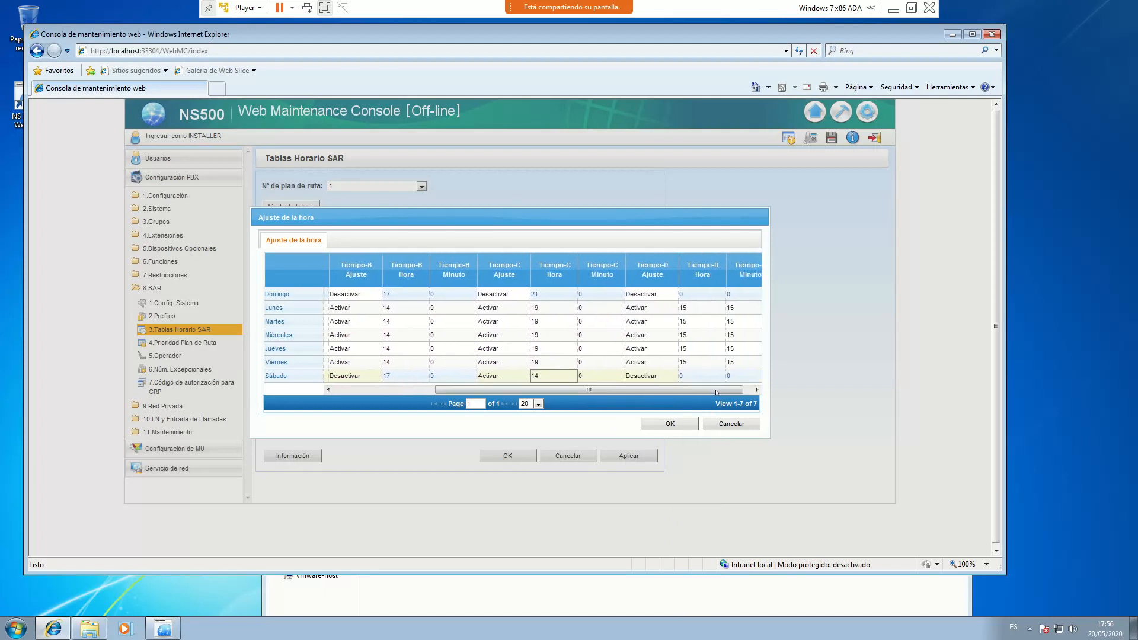
left_click(670, 424)
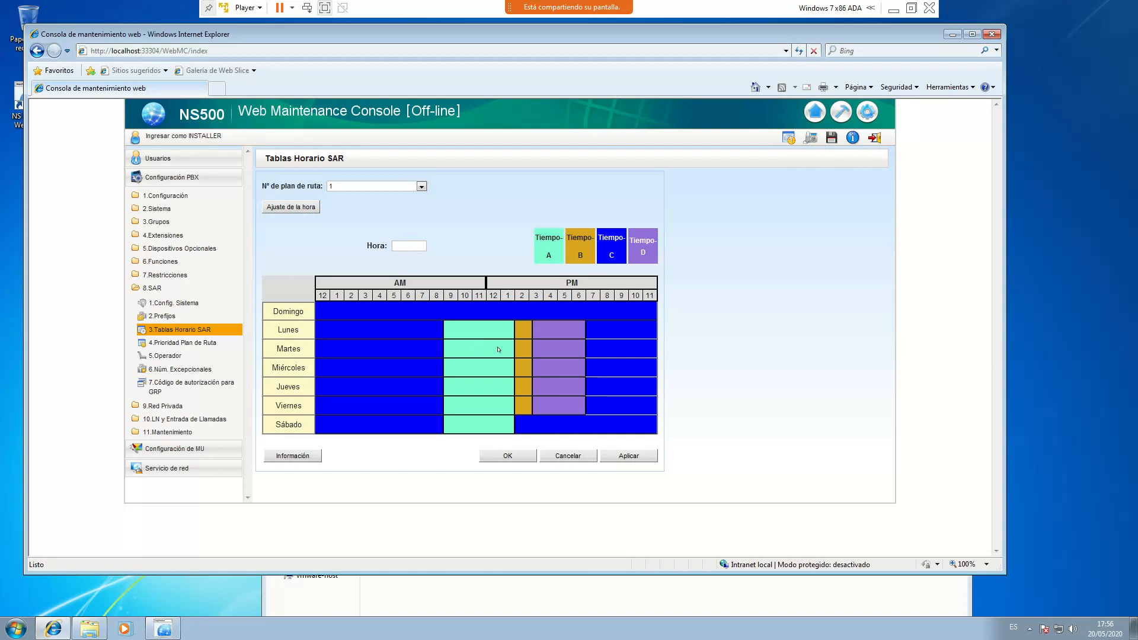
Apply the route plan 1 SAR time table with Aplicar and close it with OK
mouse_move(569, 7)
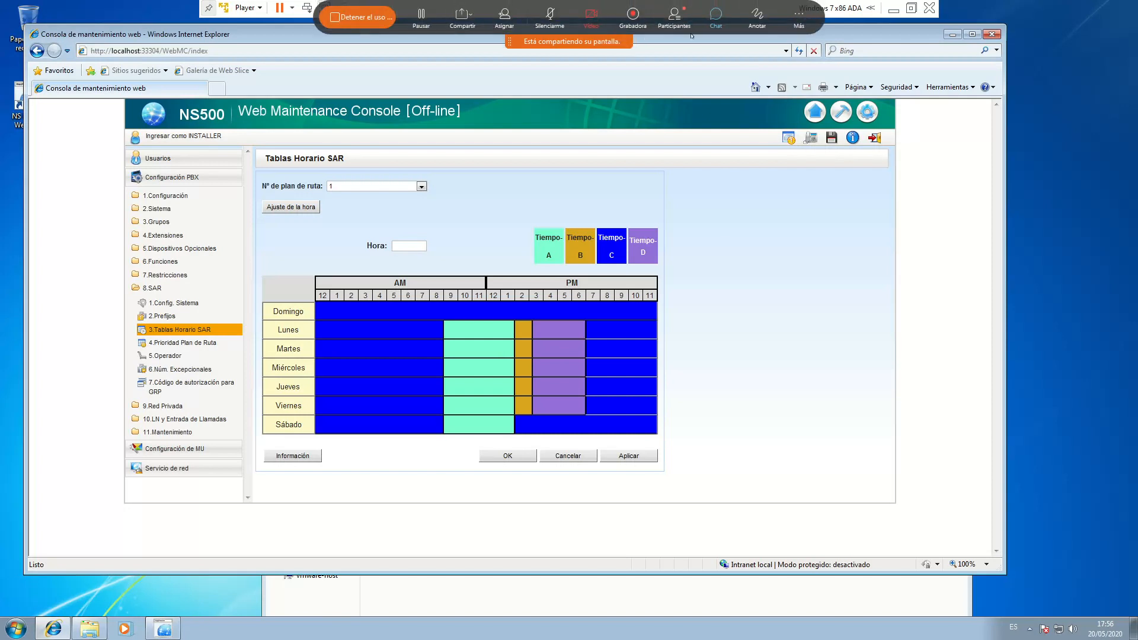
left_click(674, 19)
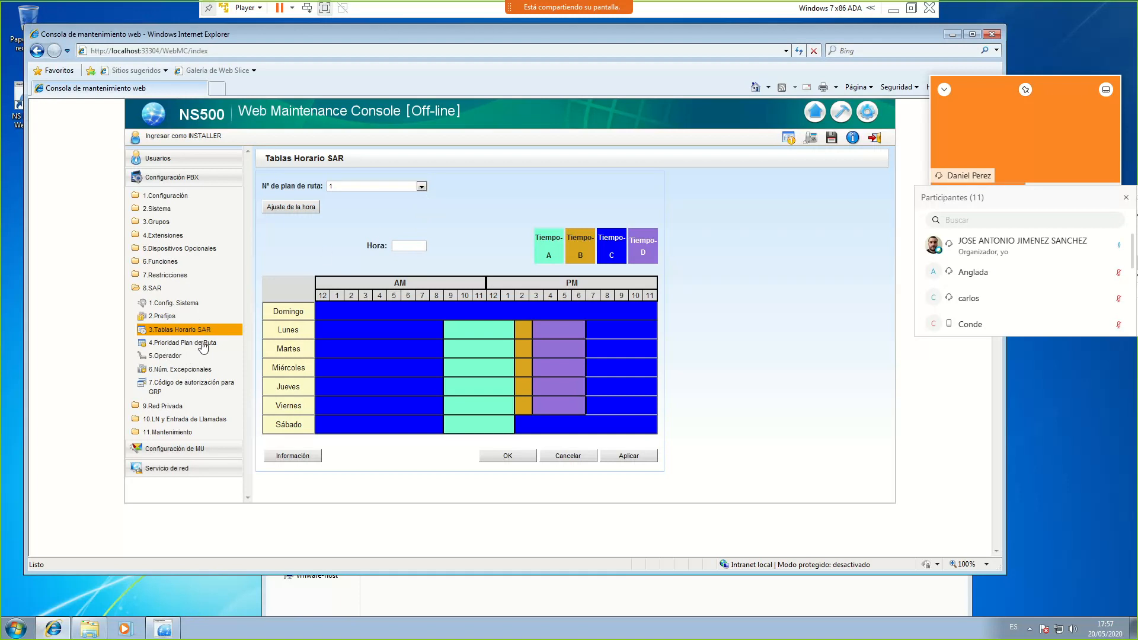
left_click(641, 457)
left_click(507, 456)
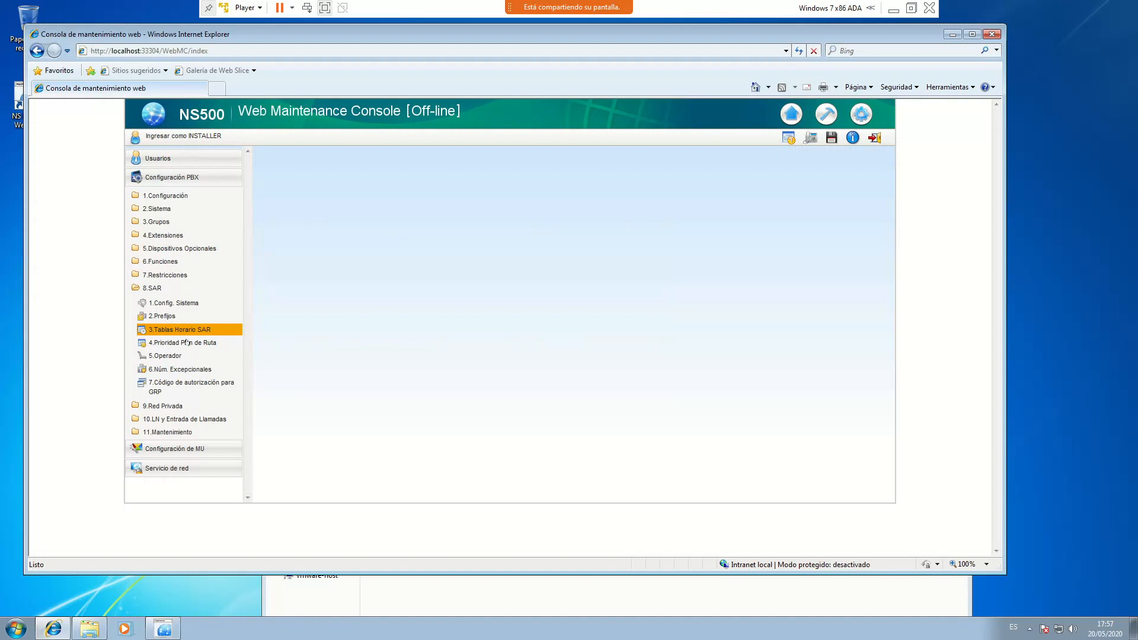
Open 8.SAR > 4.Prioridad Plan de Ruta; set Domingo's Prioridad 1 Tiempo-B and Tiempo-D to Ninguna
left_click(188, 343)
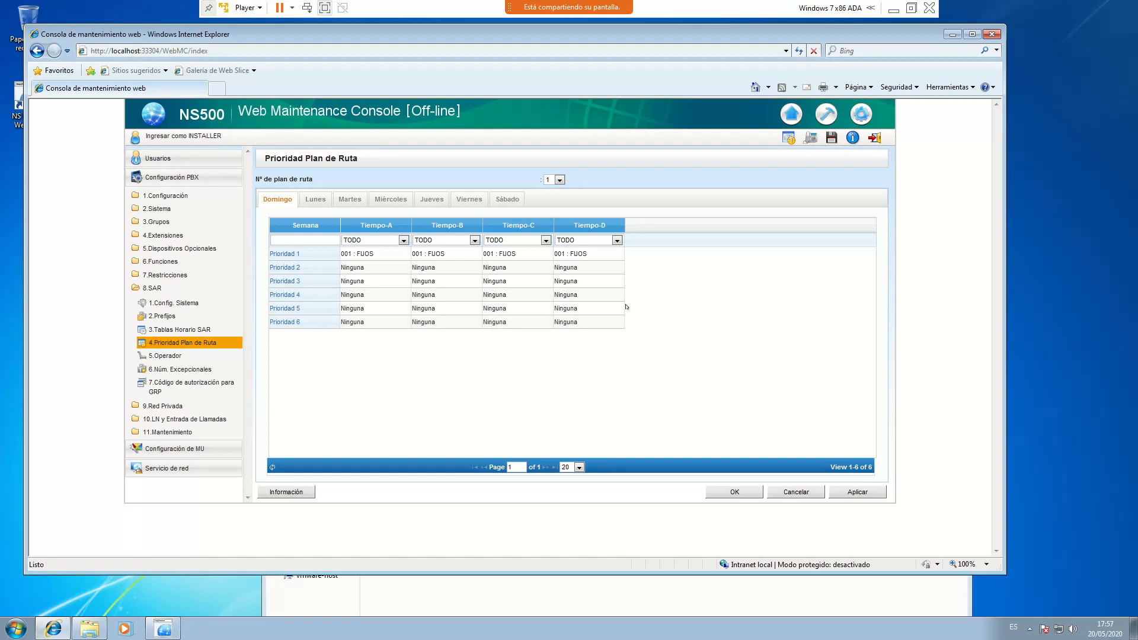
left_click(474, 254)
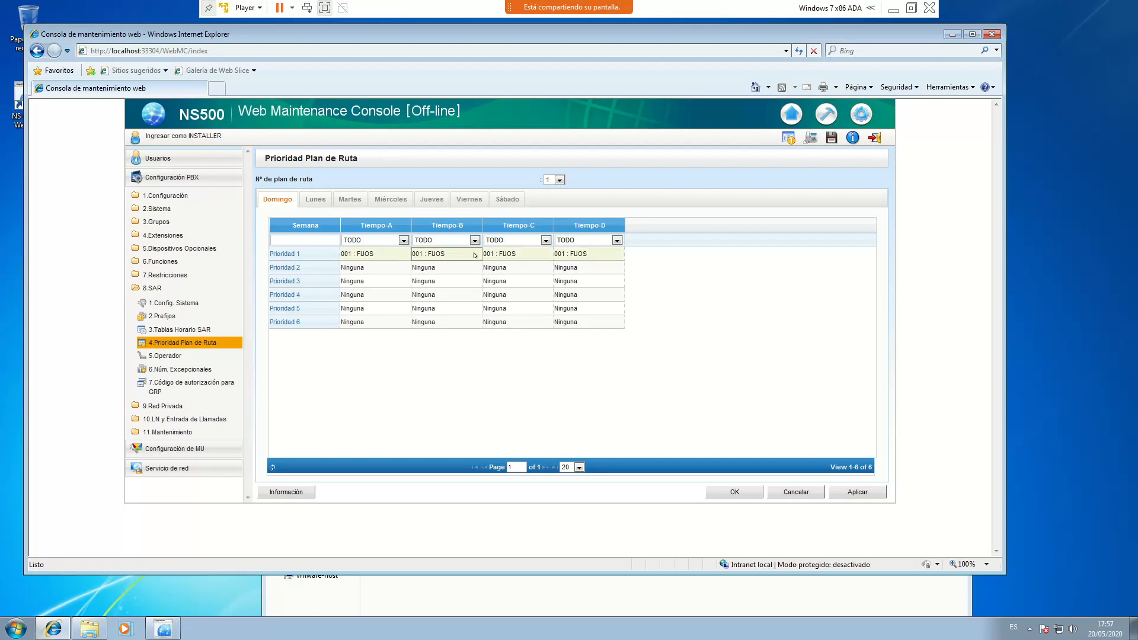
left_click(474, 254)
left_click(475, 254)
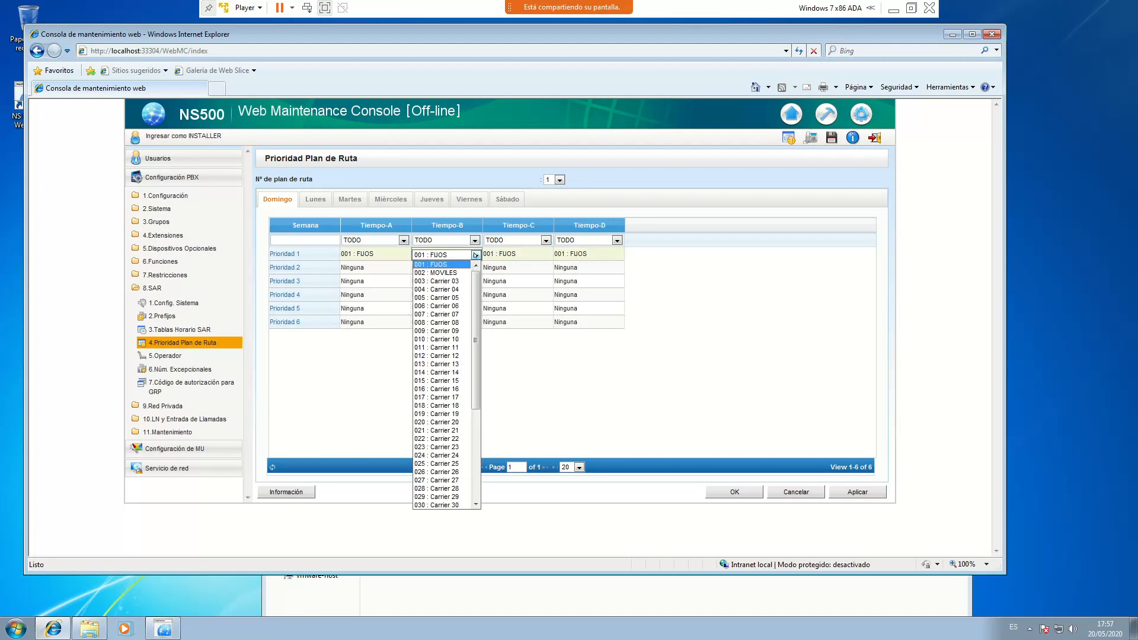
scroll(457, 497, "down", 7)
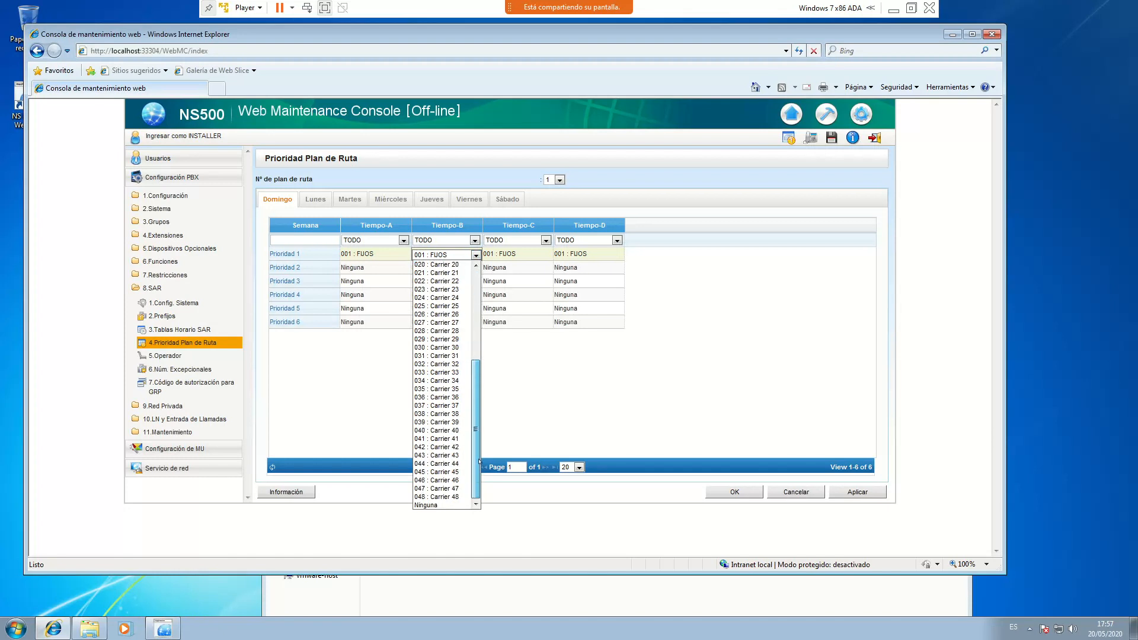
left_click(456, 505)
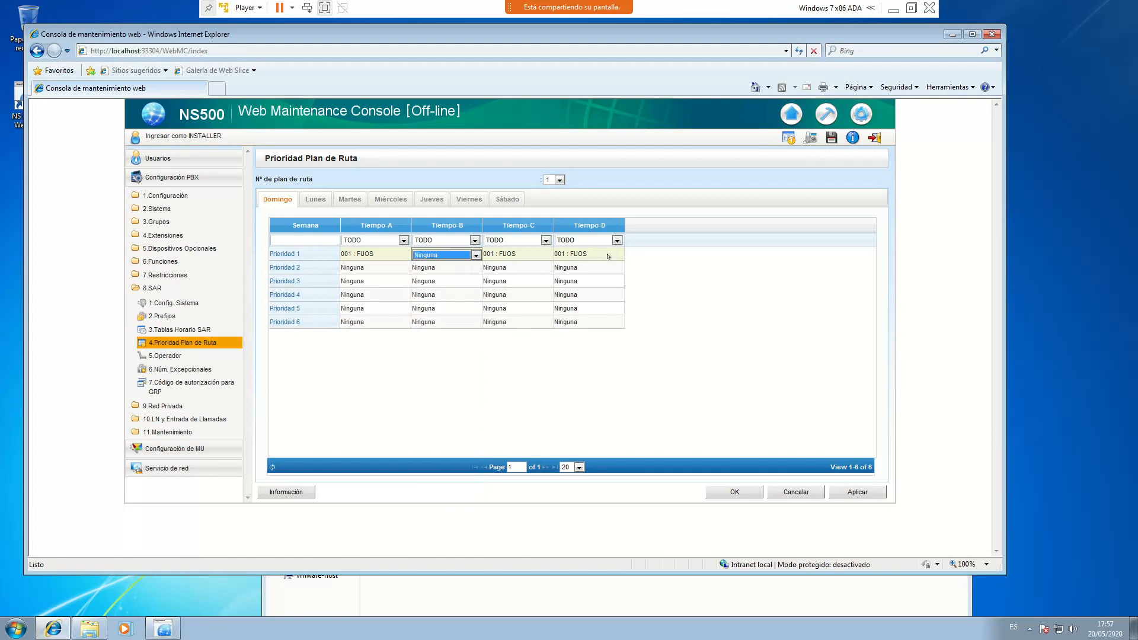
left_click(608, 255)
left_click(608, 255)
scroll(573, 503, "down", 7)
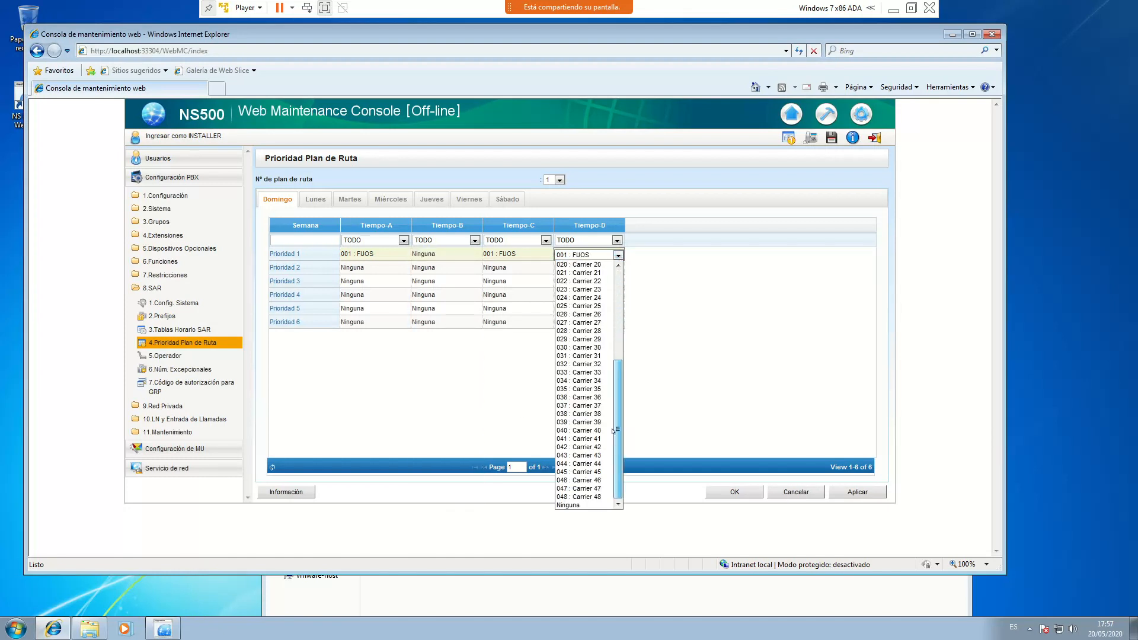
left_click(573, 505)
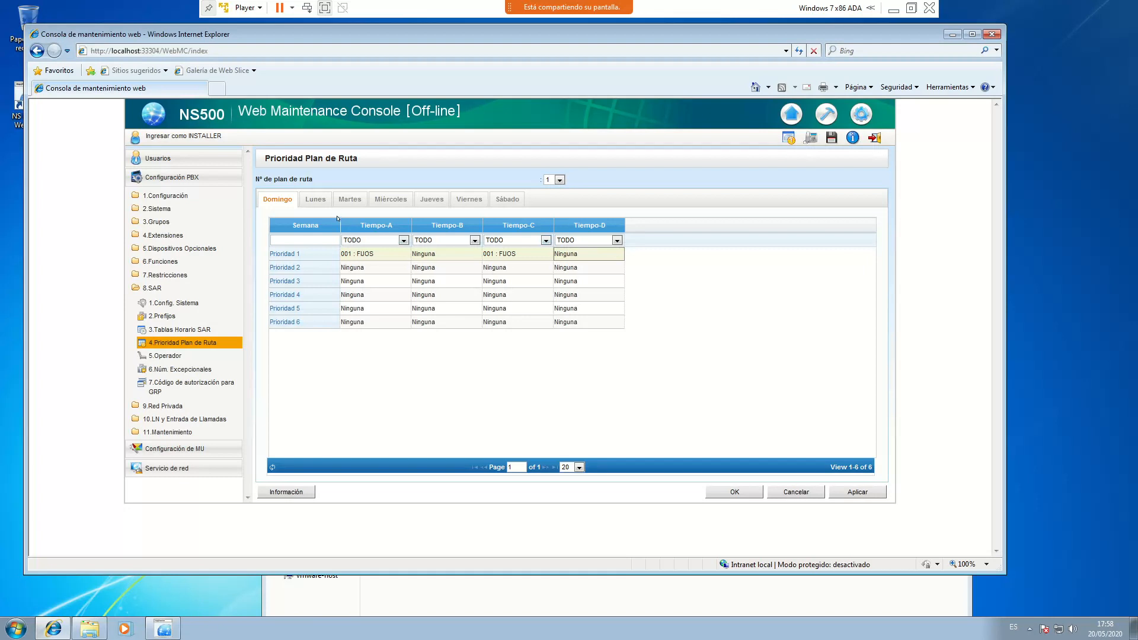
Set Domingo's Prioridad 1 Tiempo-A and Tiempo-C to Ninguna, then show Lunes
left_click(401, 255)
left_click(383, 256)
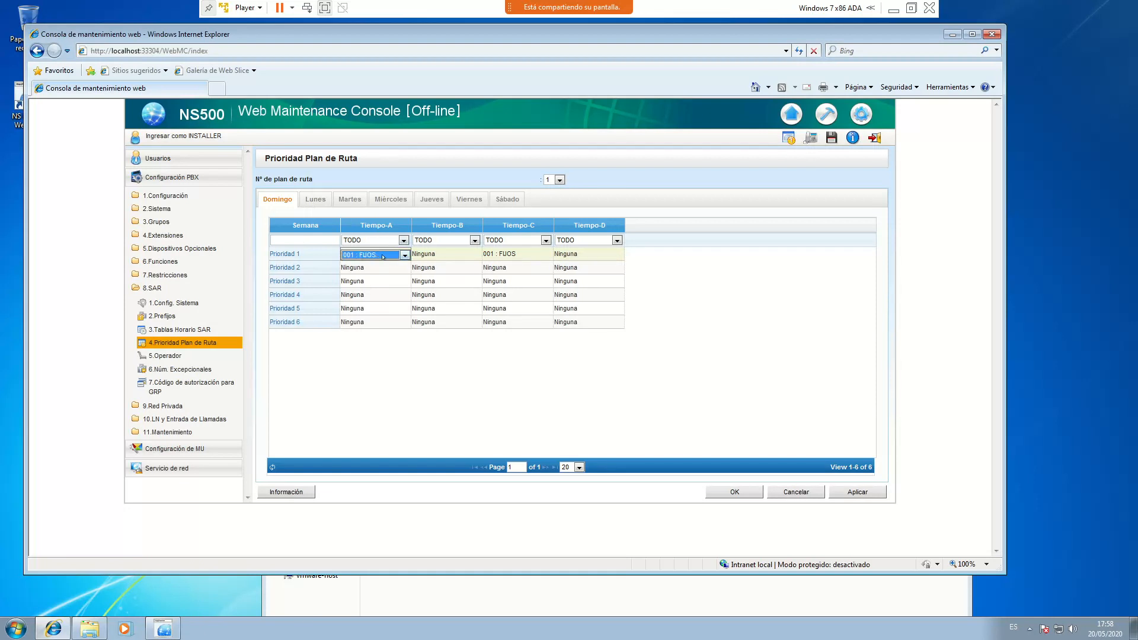
left_click(404, 255)
scroll(373, 414, "down", 7)
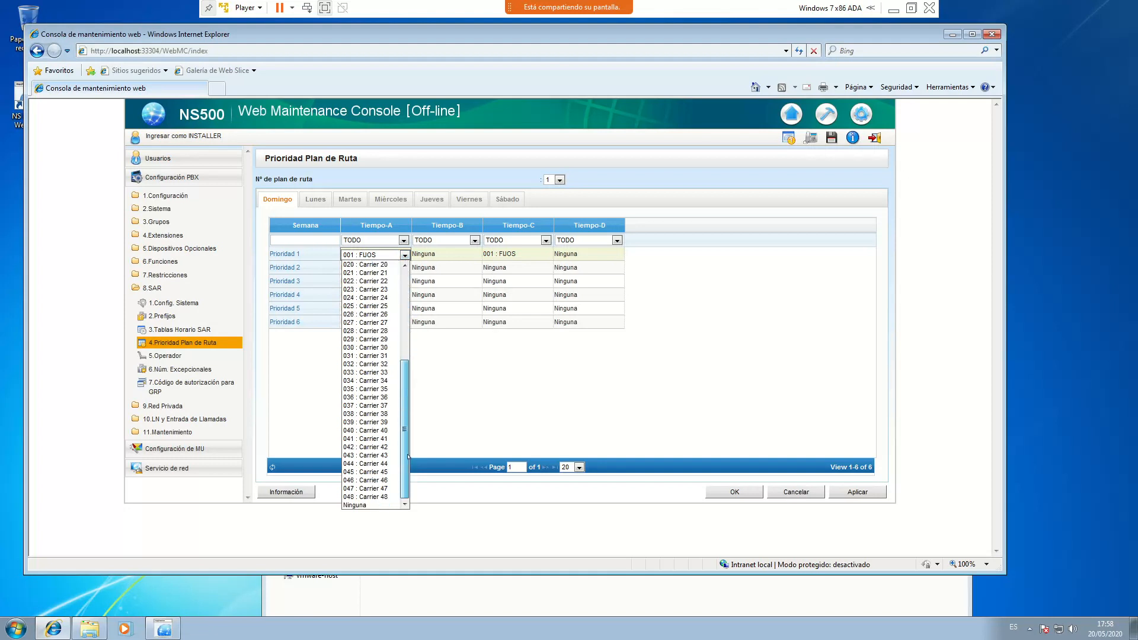
left_click(373, 505)
left_click(540, 253)
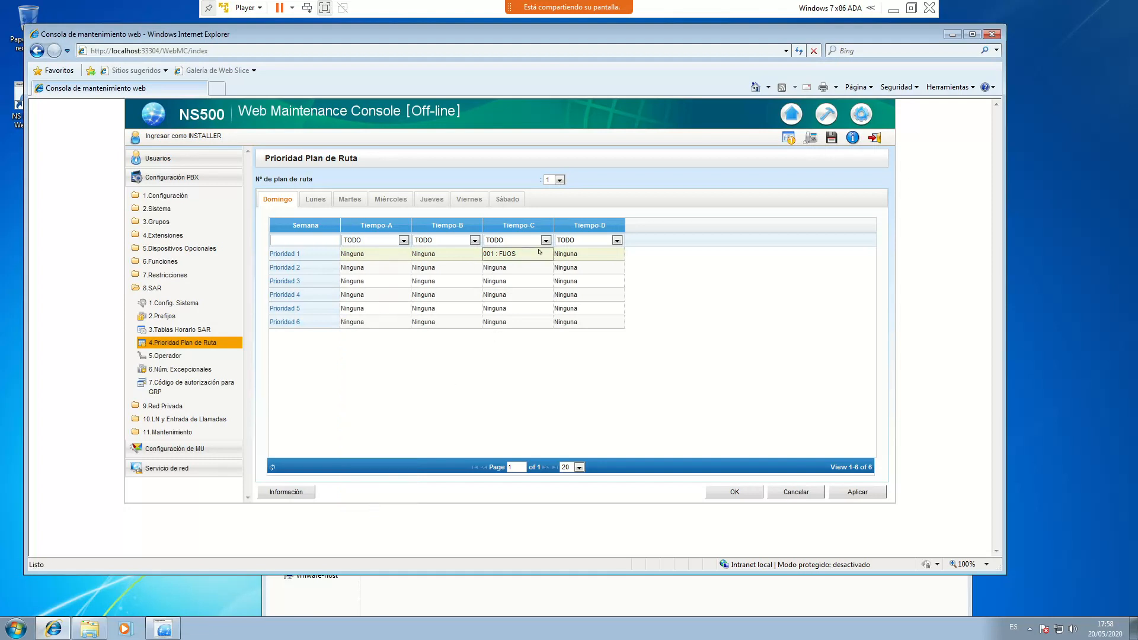
left_click(547, 254)
scroll(550, 304, "down", 7)
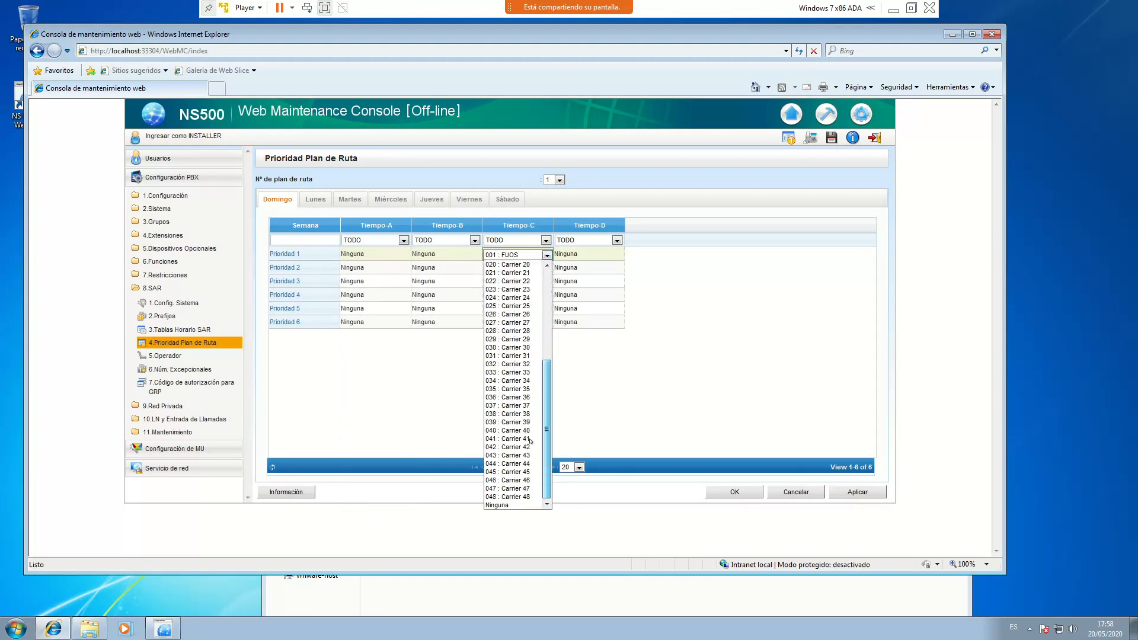
left_click(504, 504)
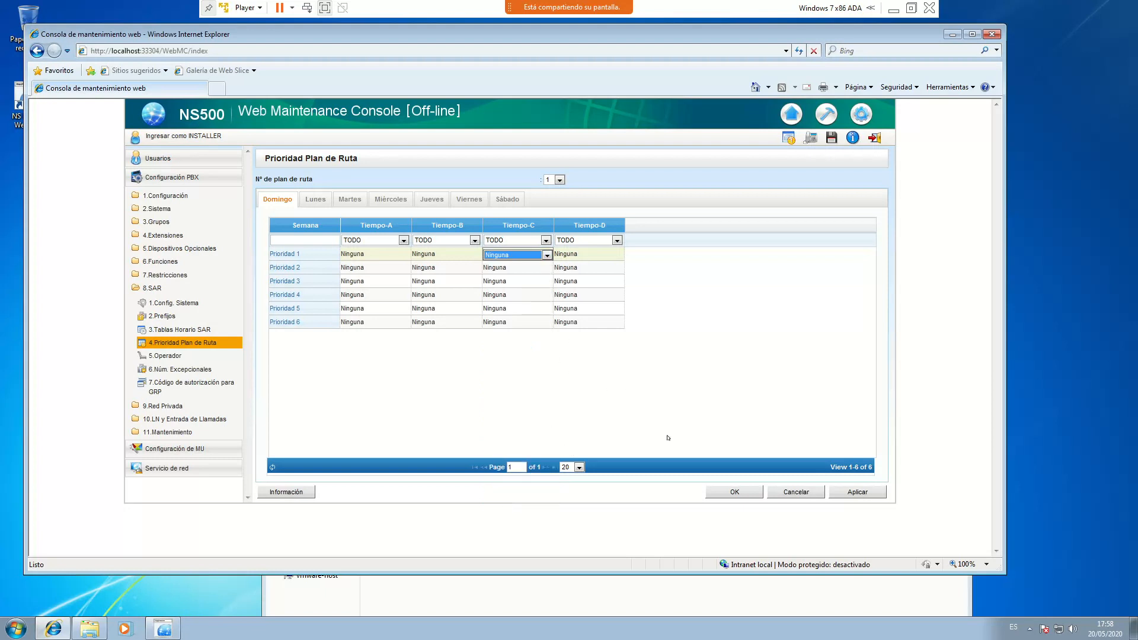
left_click(318, 198)
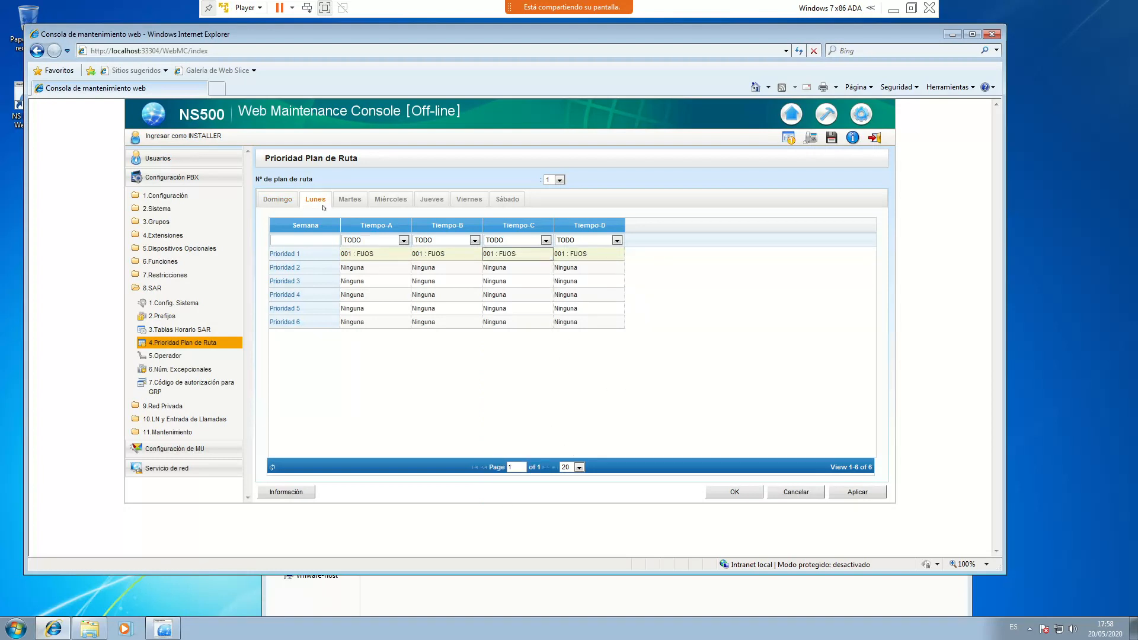
Set Lunes' Prioridad 1 carrier to Ninguna for both Tiempo-B and Tiempo-D
left_click(474, 254)
left_click(475, 255)
scroll(440, 415, "down", 6)
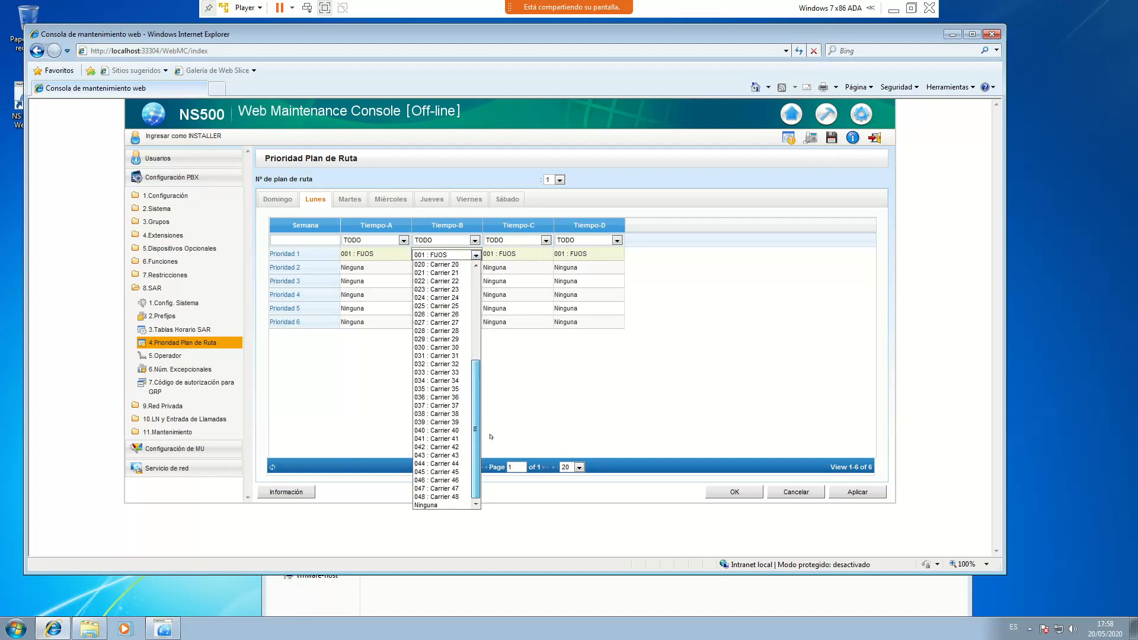
left_click(444, 505)
left_click(609, 254)
left_click(617, 255)
scroll(609, 402, "down", 4)
scroll(609, 402, "down", 3)
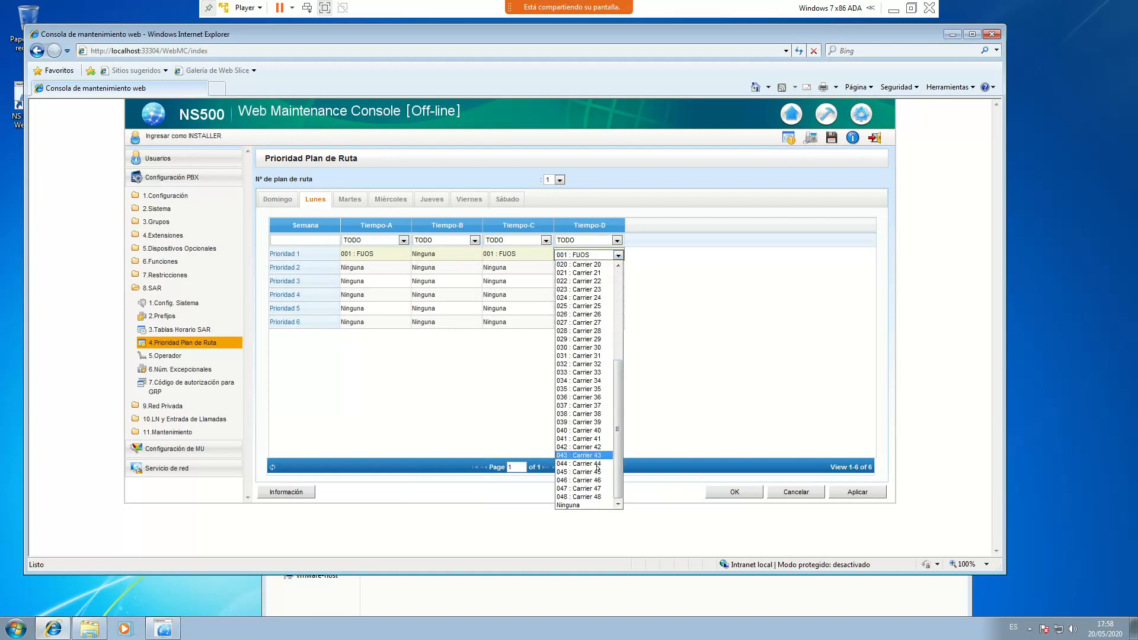
left_click(587, 502)
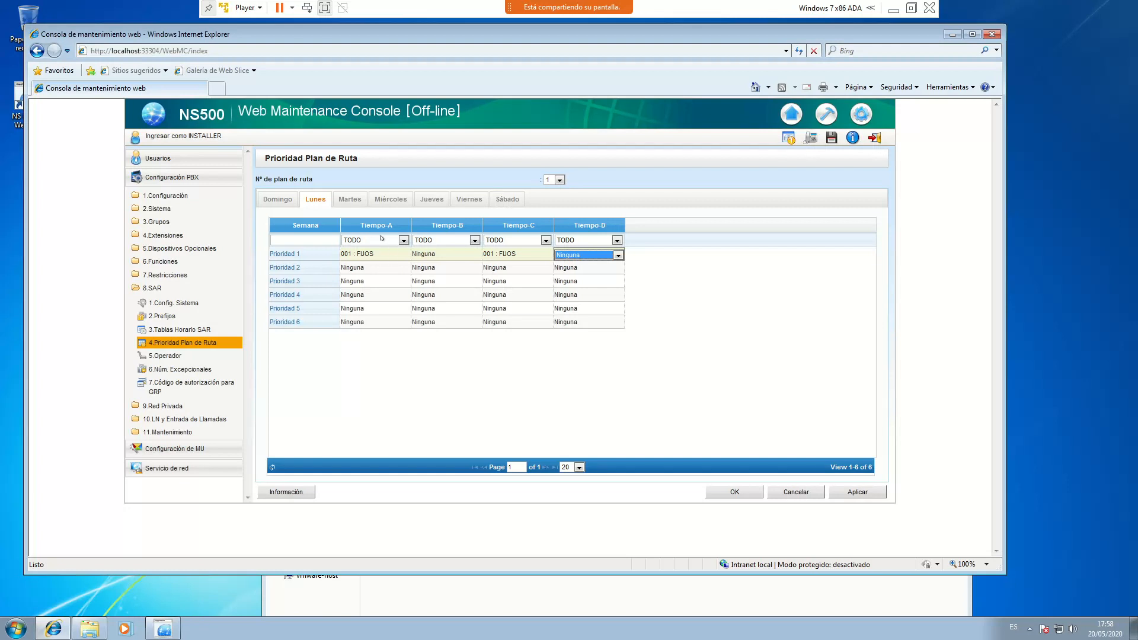
Apply the Lunes priority changes and switch to route plan 2
left_click(860, 491)
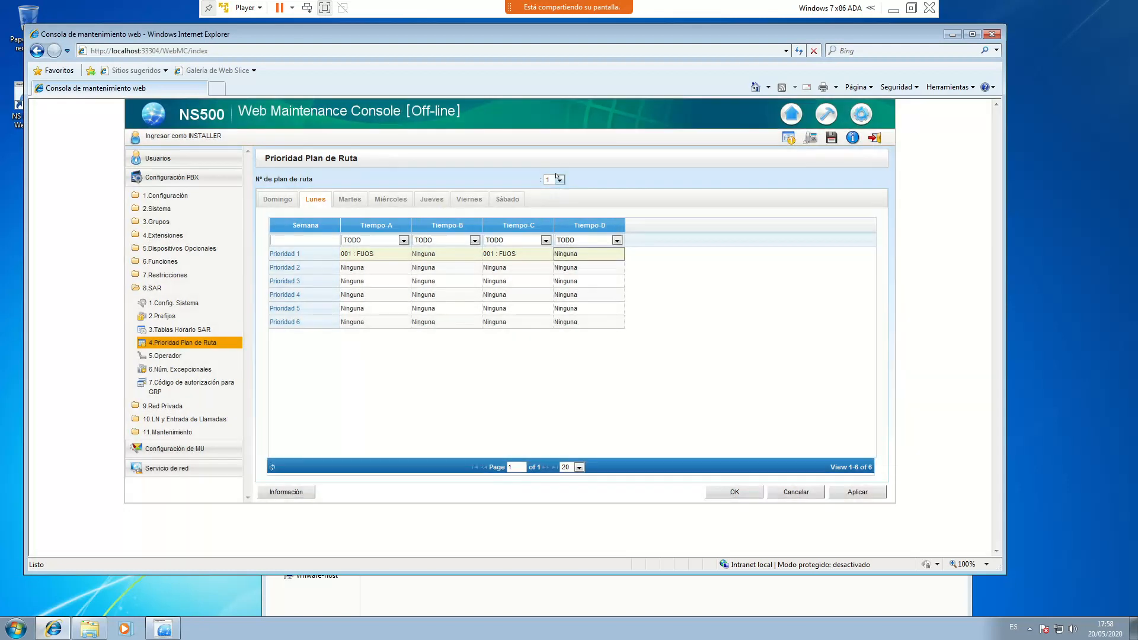
left_click(559, 180)
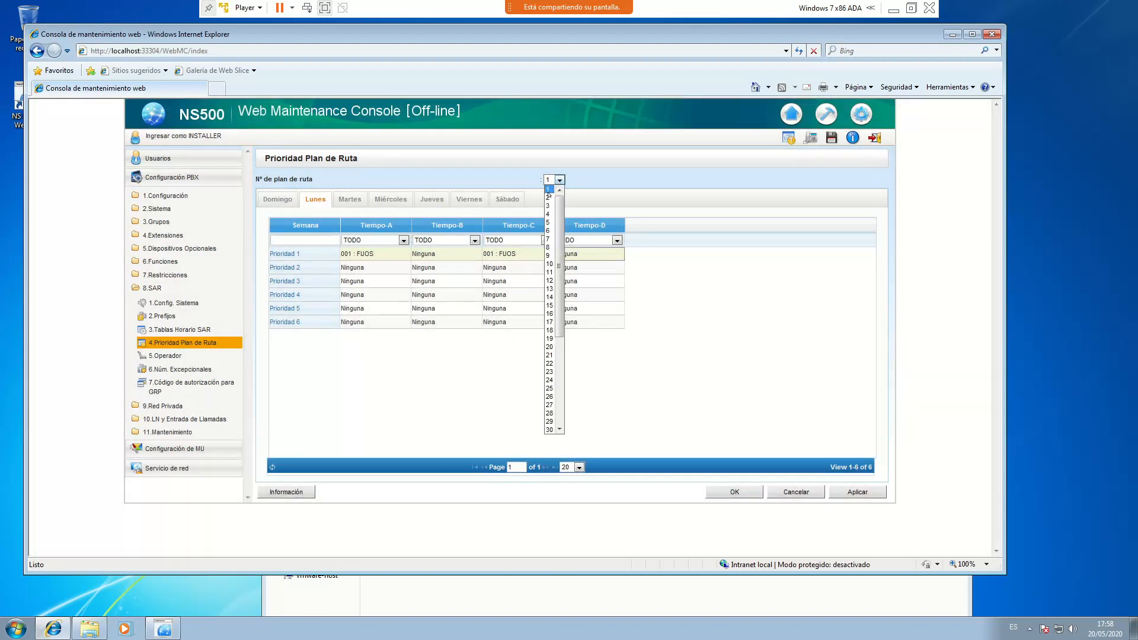
left_click(548, 197)
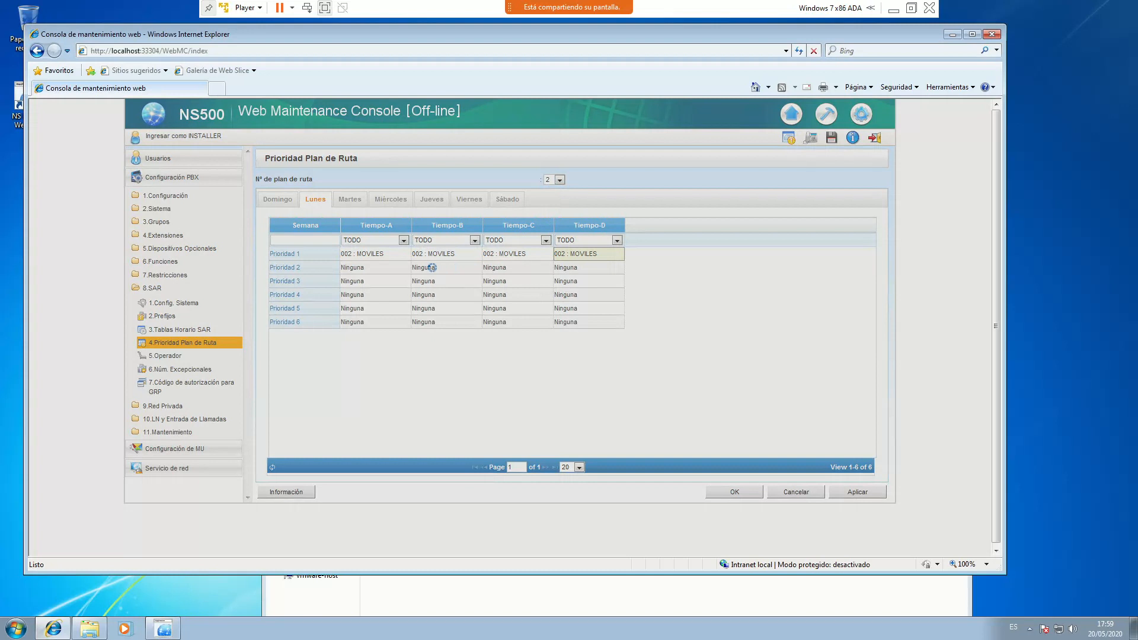
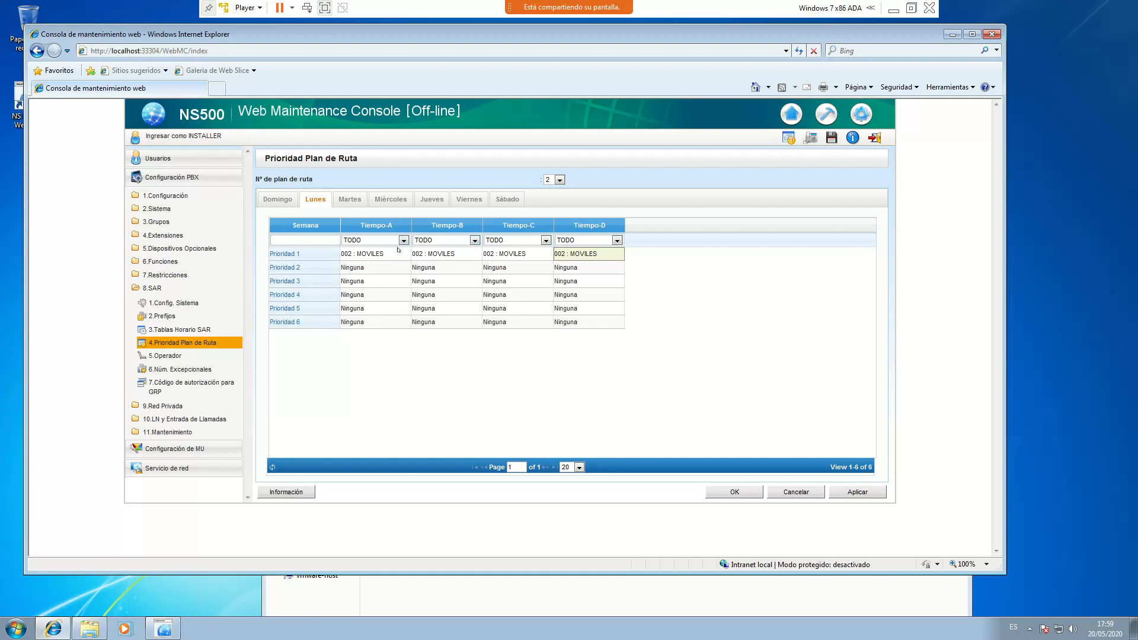
Filter the Tiempo-B column by Ninguna, then clear the filter to show all priorities
left_click(473, 240)
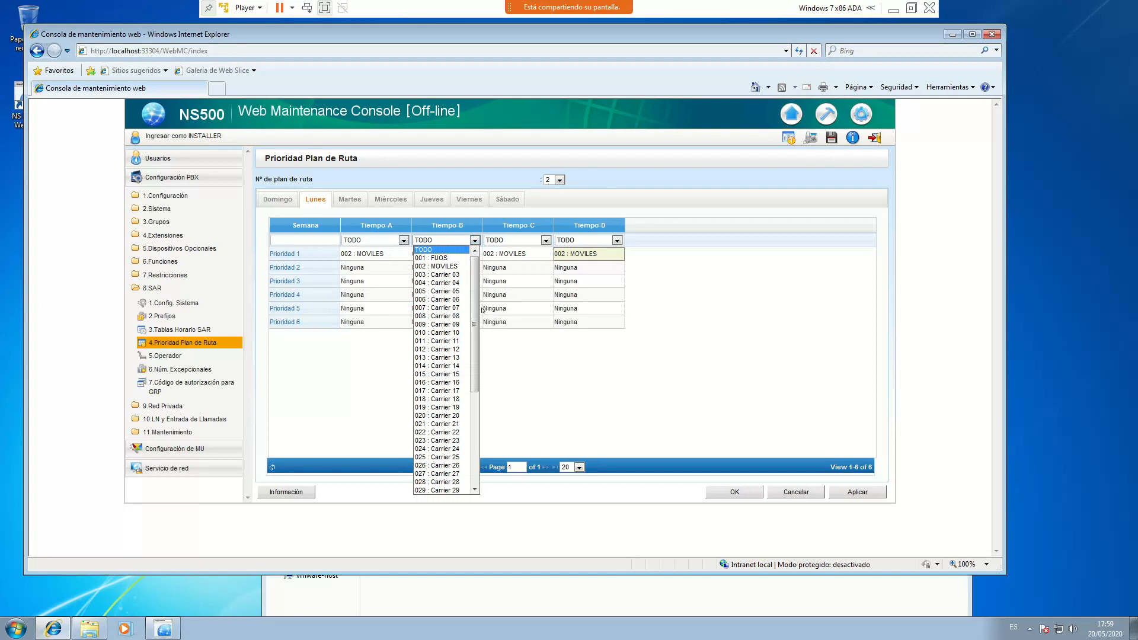
left_click_drag(474, 296, 475, 391)
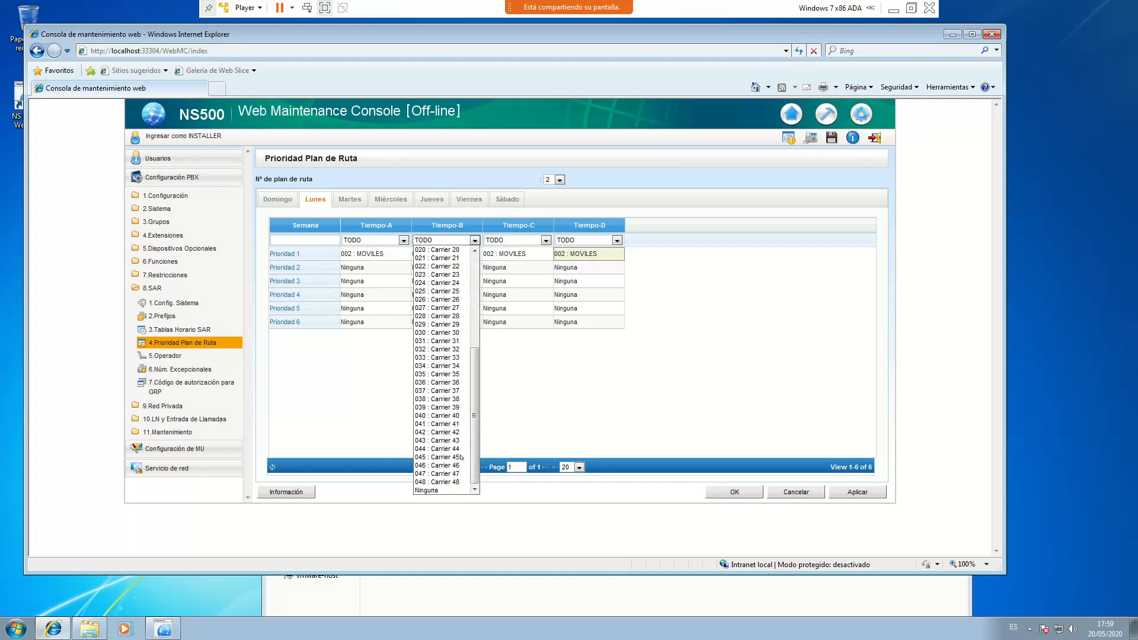
left_click(438, 490)
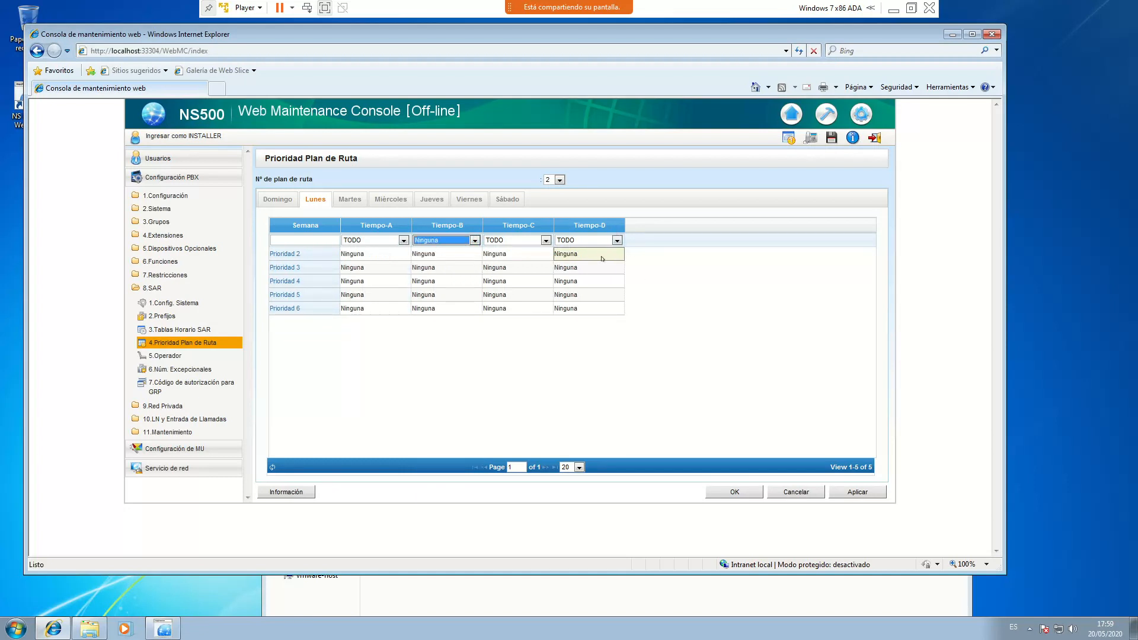
left_click(453, 243)
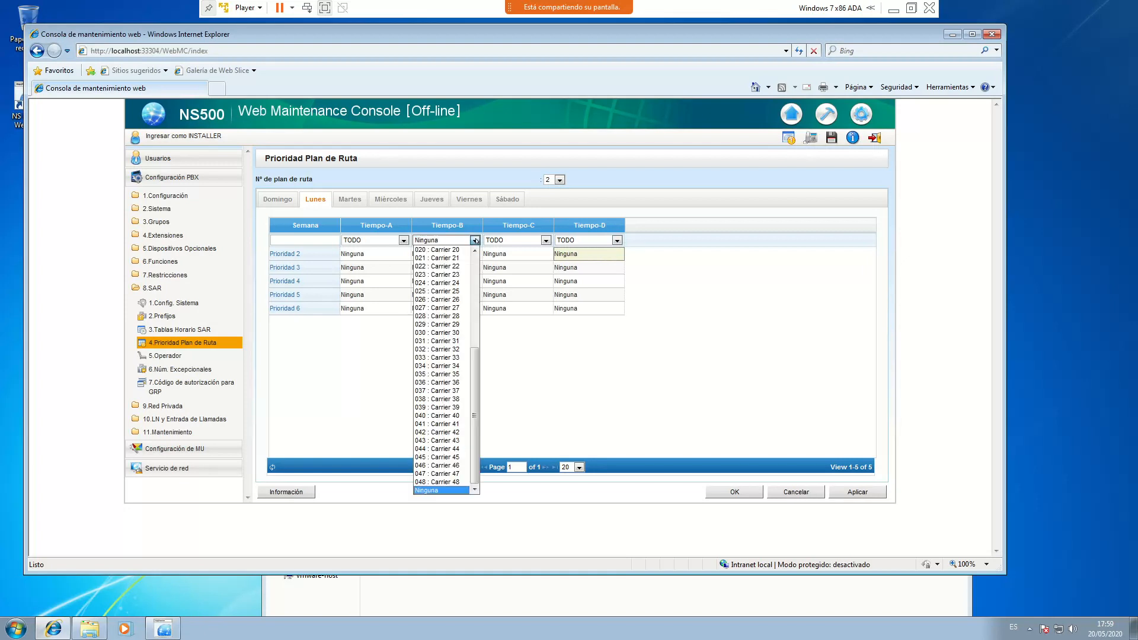
scroll(475, 374, "up", 10)
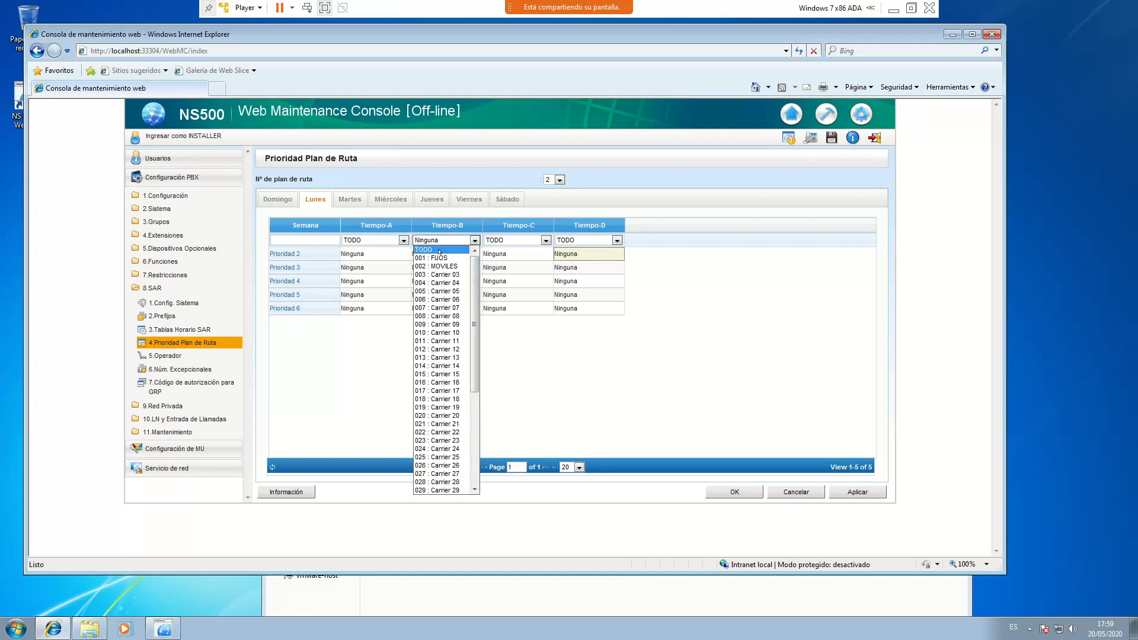
left_click(438, 251)
Set Prioridad 1 Tiempo-B and Tiempo-D to Ninguna
left_click(470, 254)
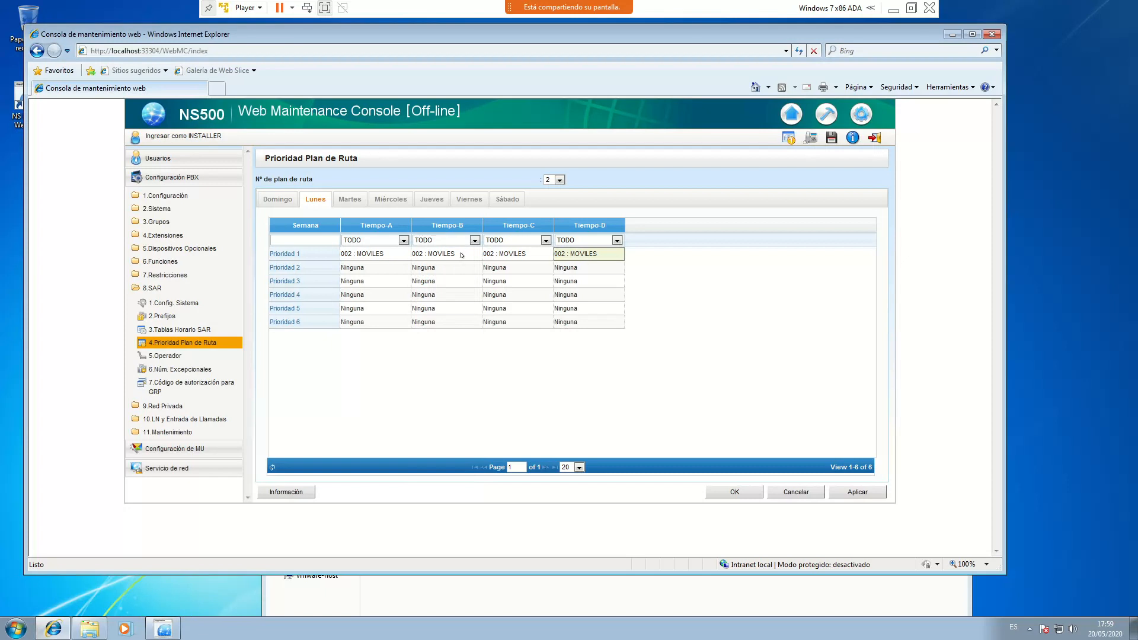
left_click(470, 255)
left_click(473, 255)
scroll(444, 385, "down", 7)
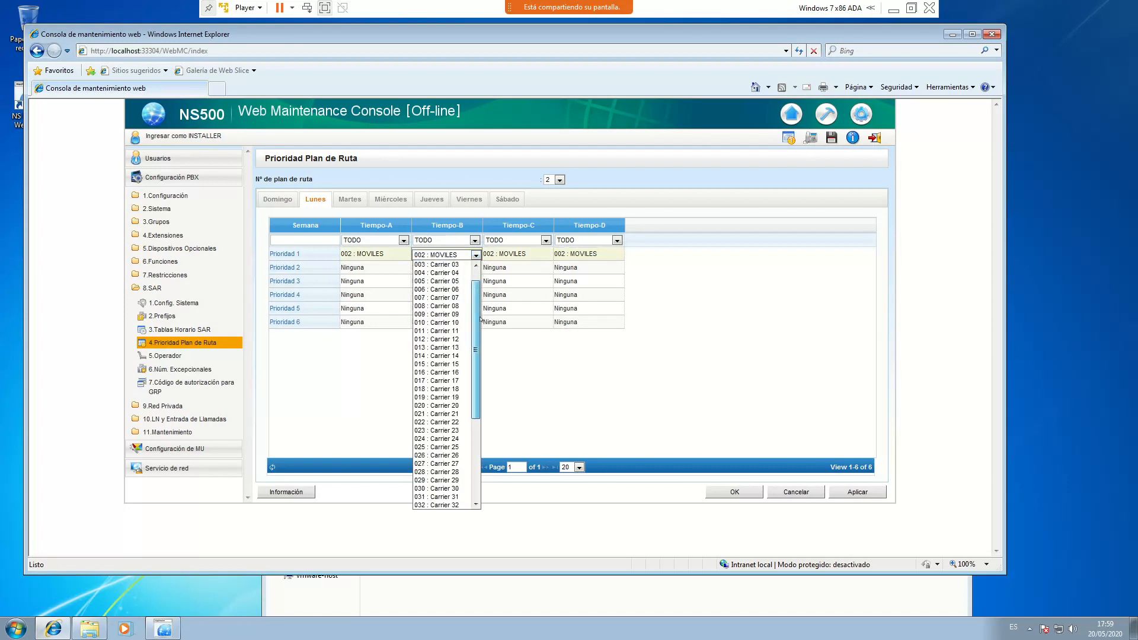
left_click(445, 505)
left_click(586, 253)
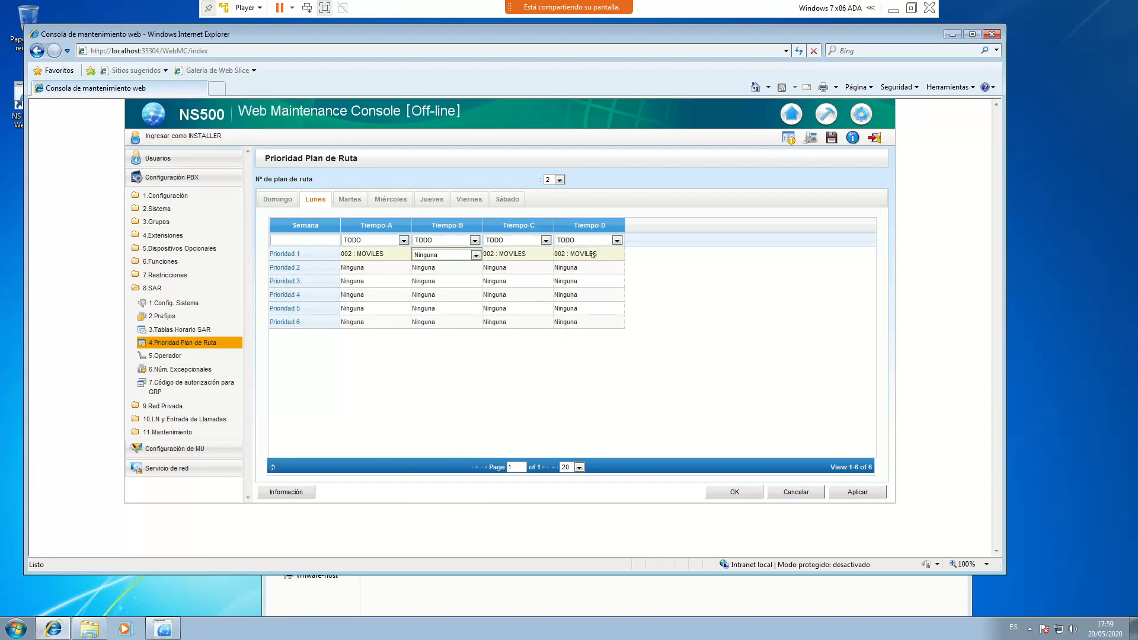
left_click(617, 255)
scroll(615, 319, "down", 7)
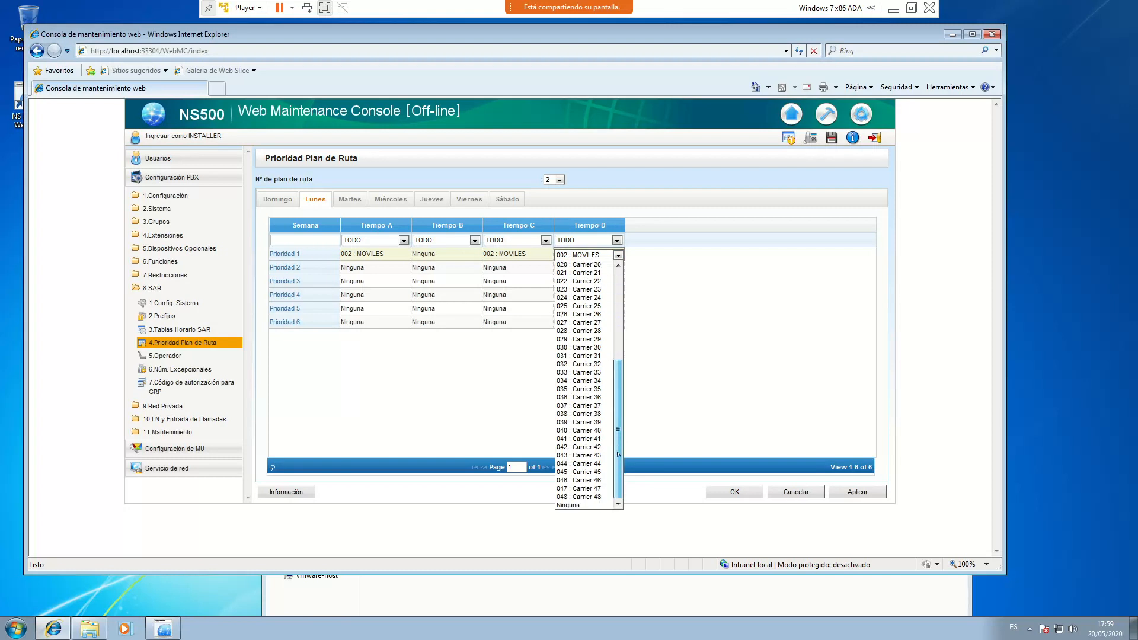
left_click(572, 504)
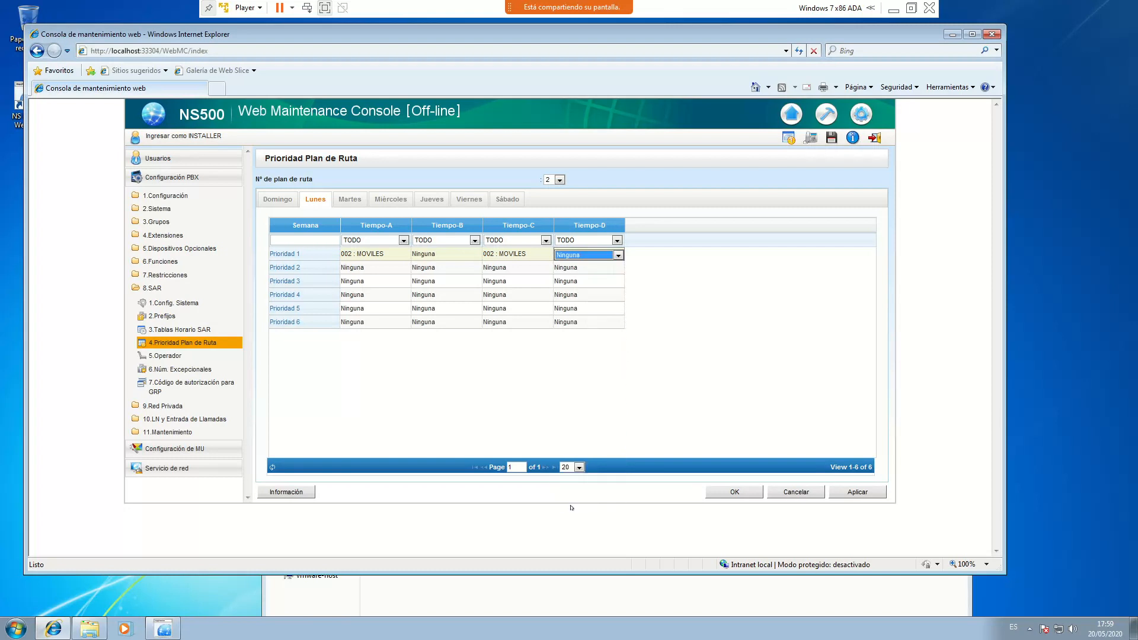
left_click(365, 267)
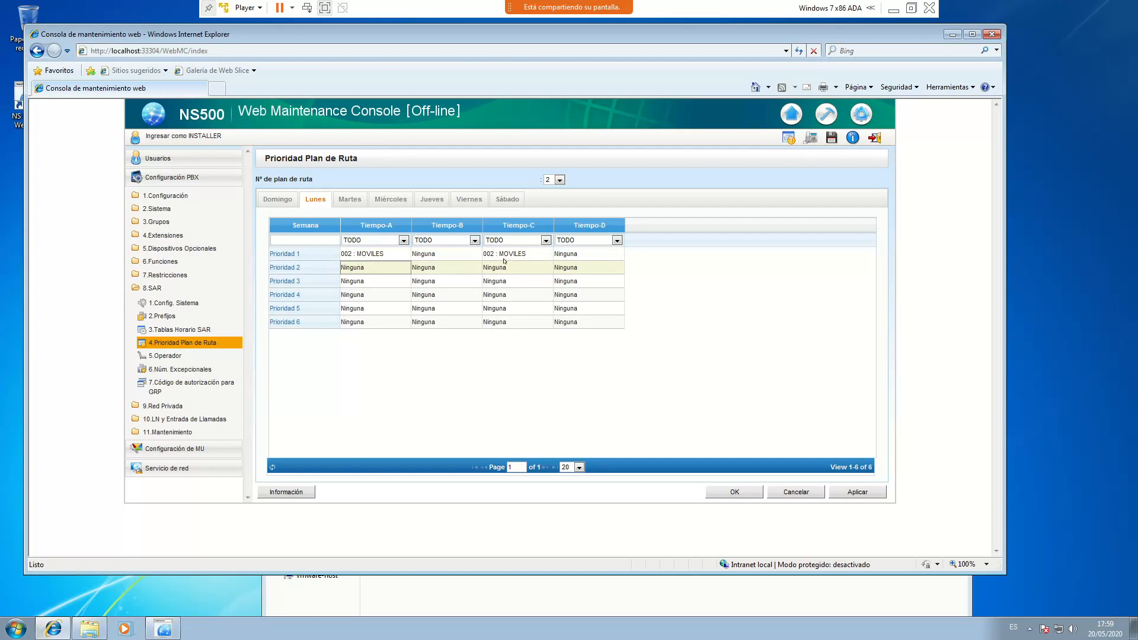
Set Prioridad 2 Tiempo-A and Tiempo-C to 001 : FIJOS and apply the route changes
left_click(386, 273)
left_click(405, 268)
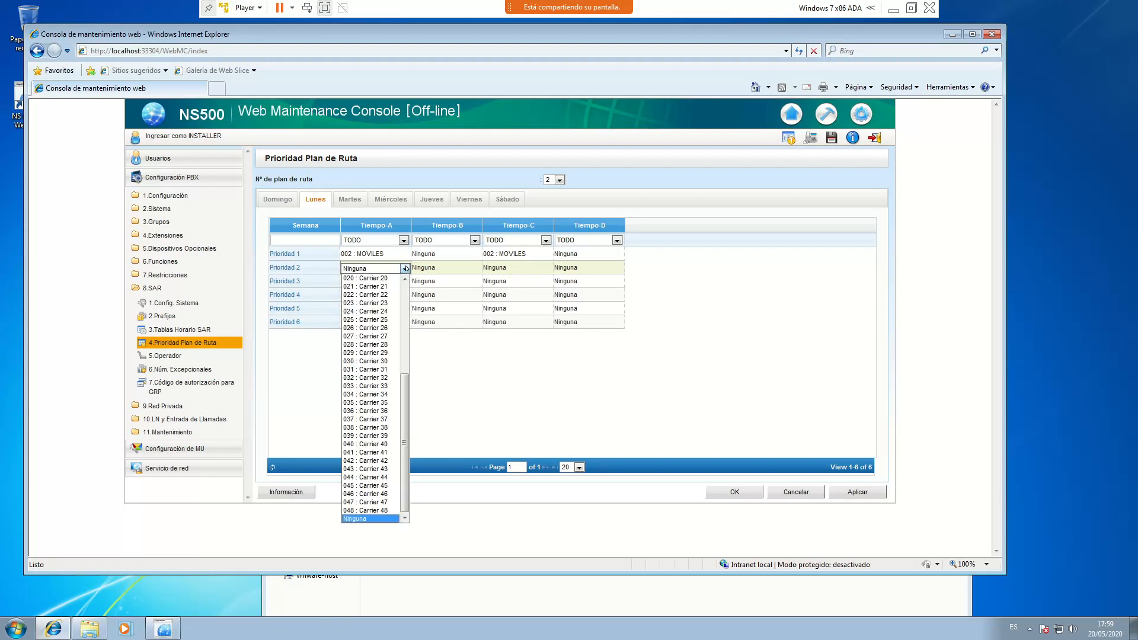
left_click_drag(404, 409, 407, 291)
left_click(372, 279)
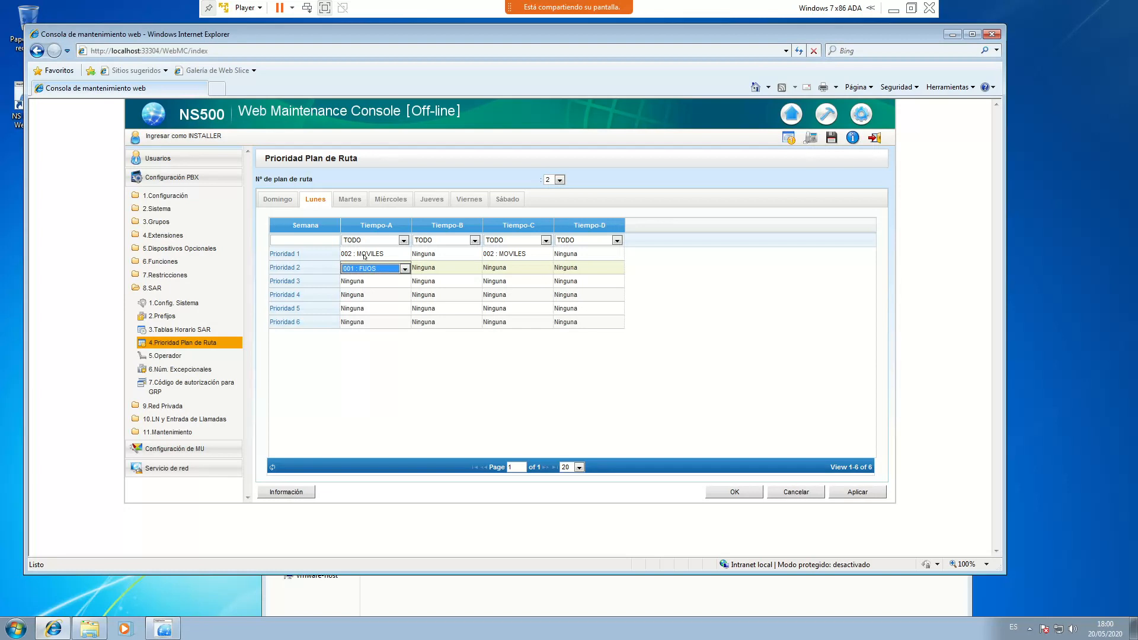
left_click(519, 272)
left_click(542, 269)
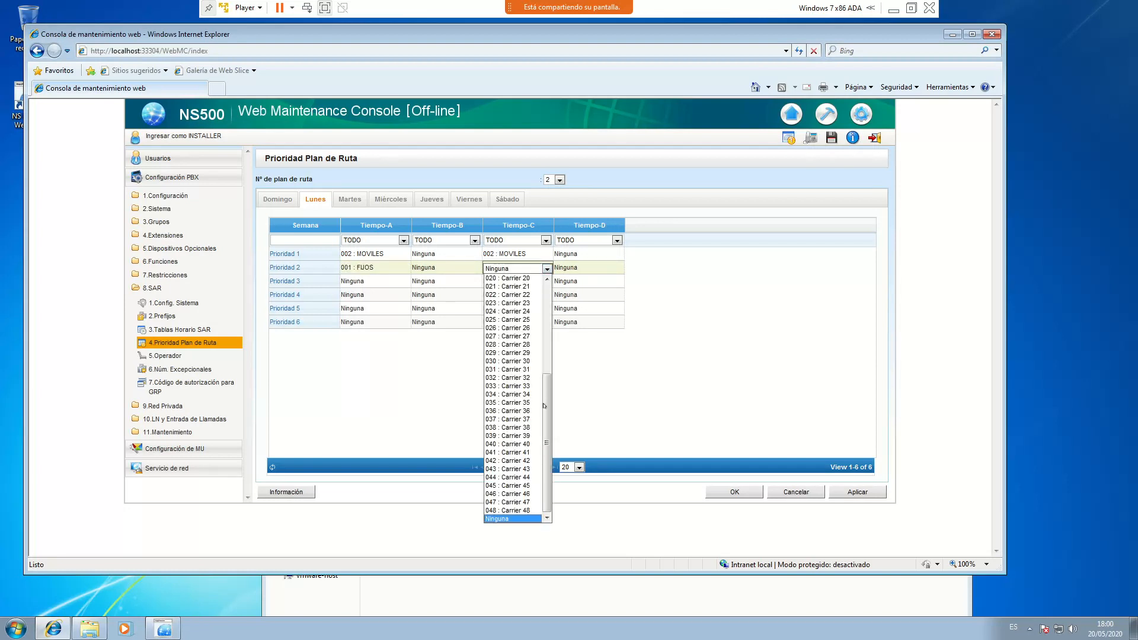
left_click(509, 278)
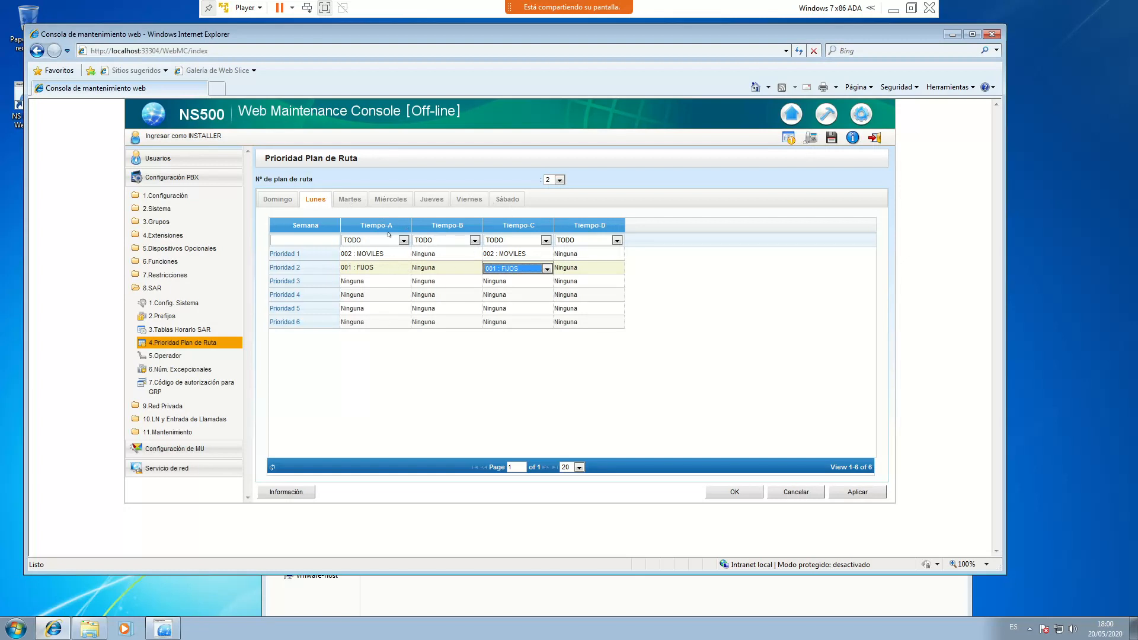
left_click(862, 493)
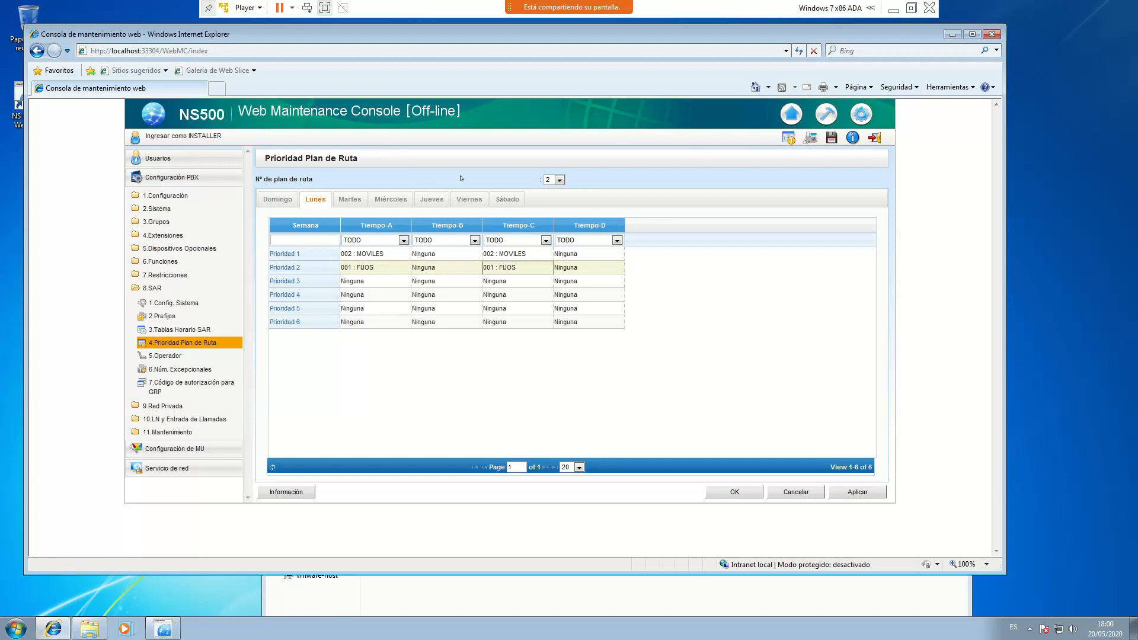
Save the PBX system data and download it to Descargas, overwriting the existing backup file
left_click(828, 139)
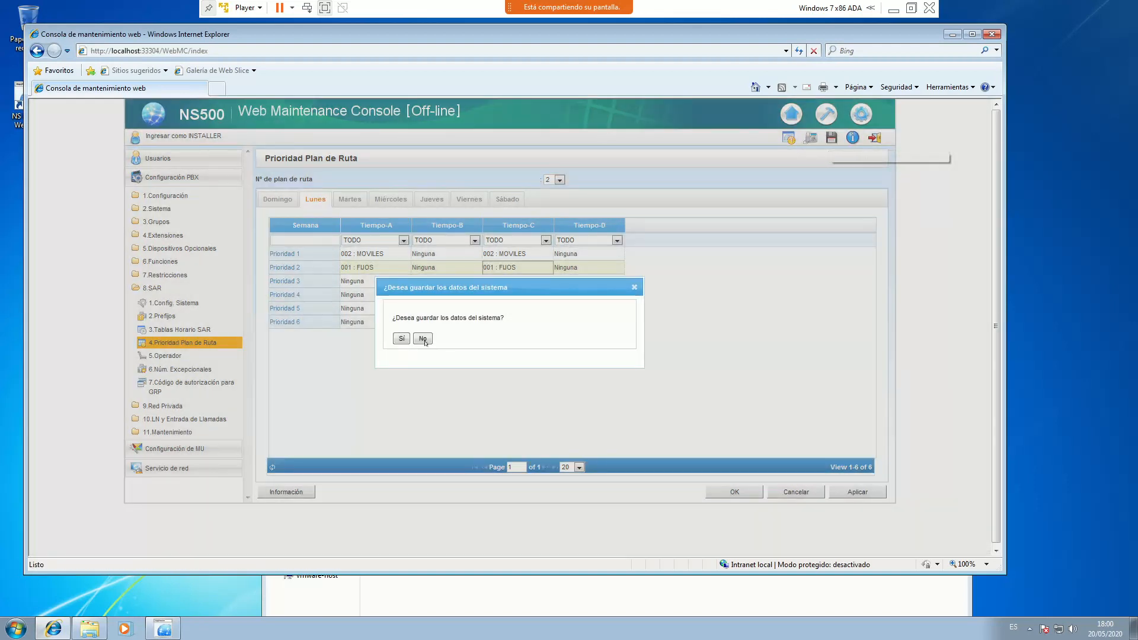
left_click(402, 338)
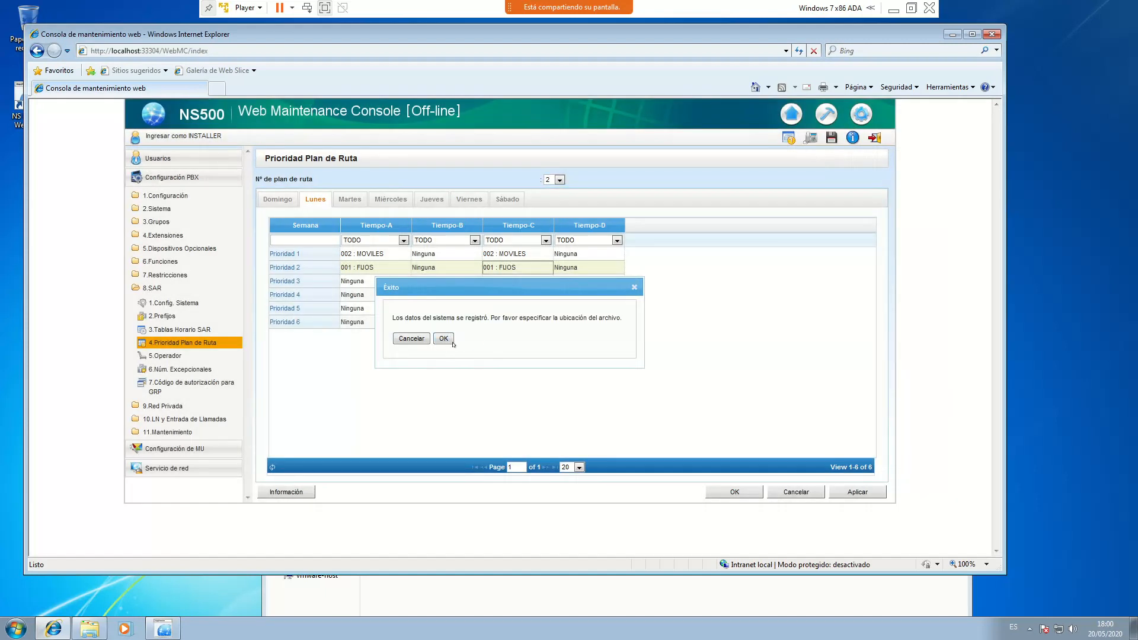
left_click(444, 339)
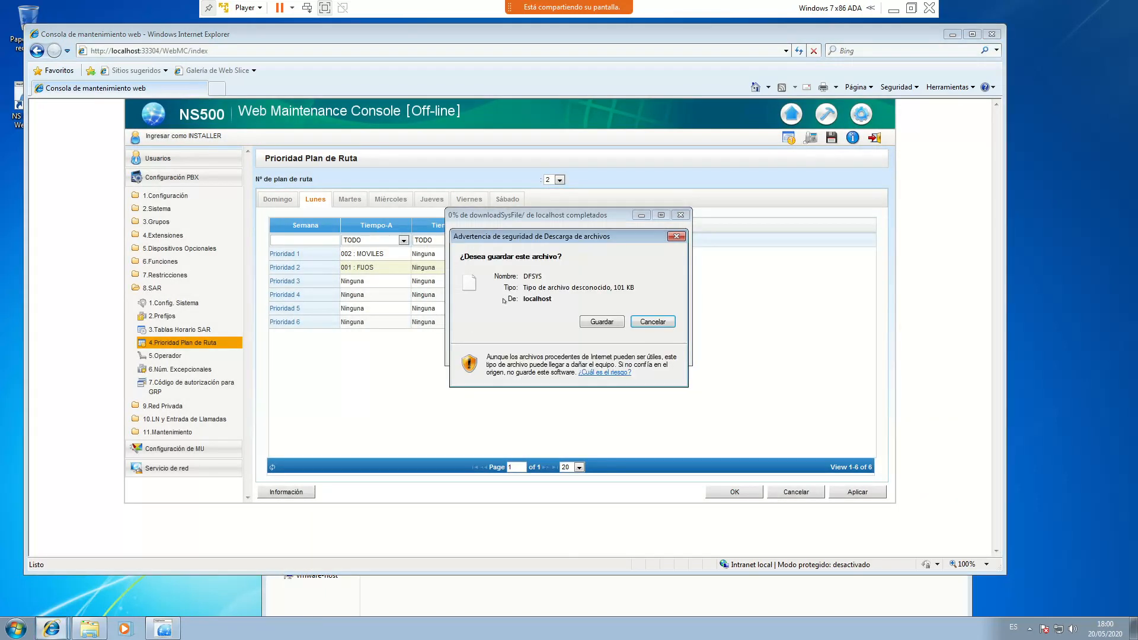
left_click(602, 321)
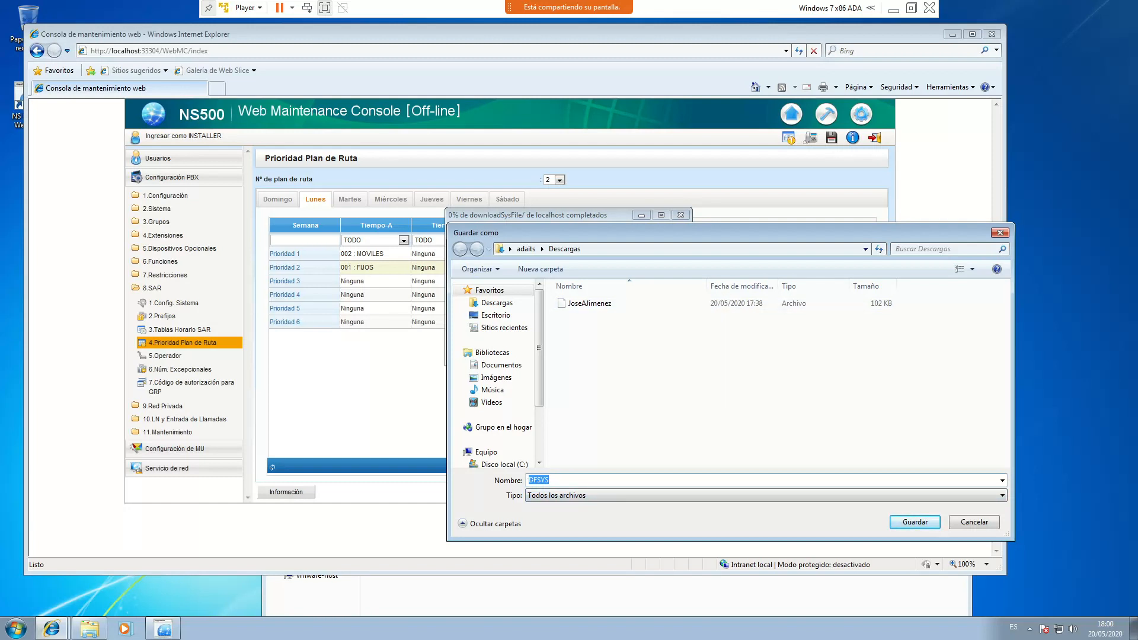
left_click(595, 304)
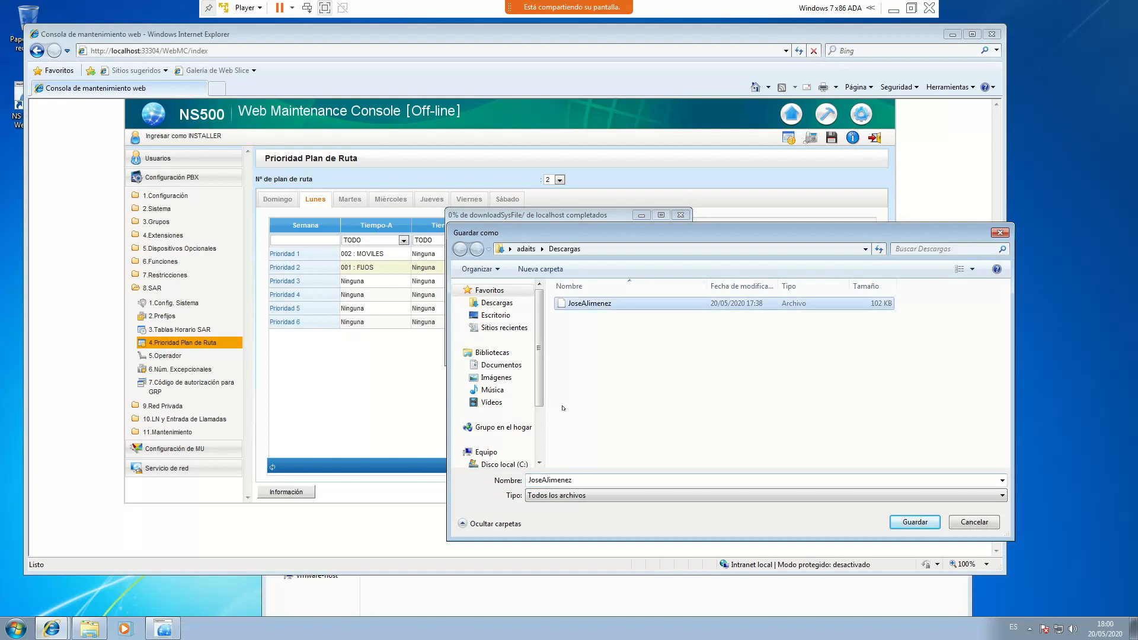
left_click(894, 524)
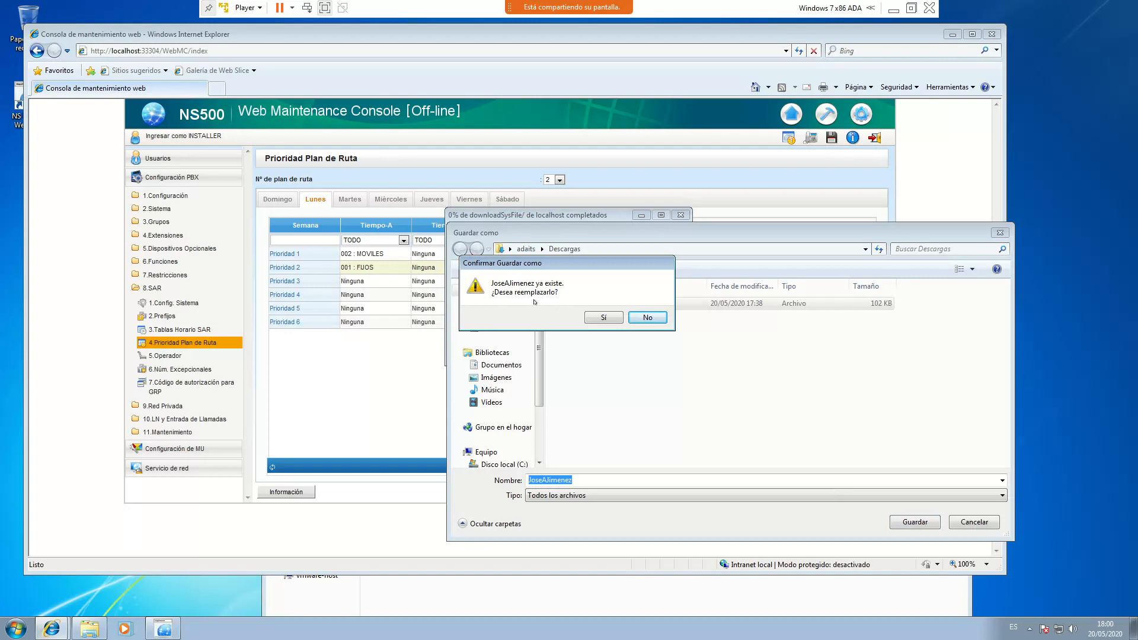
left_click(603, 318)
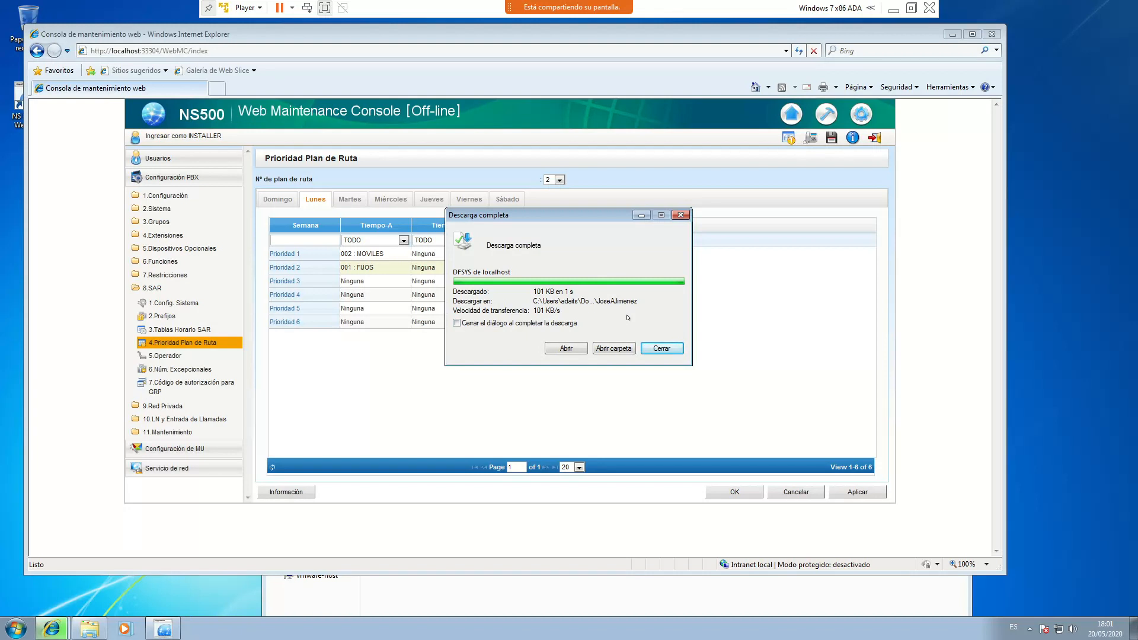
left_click(683, 351)
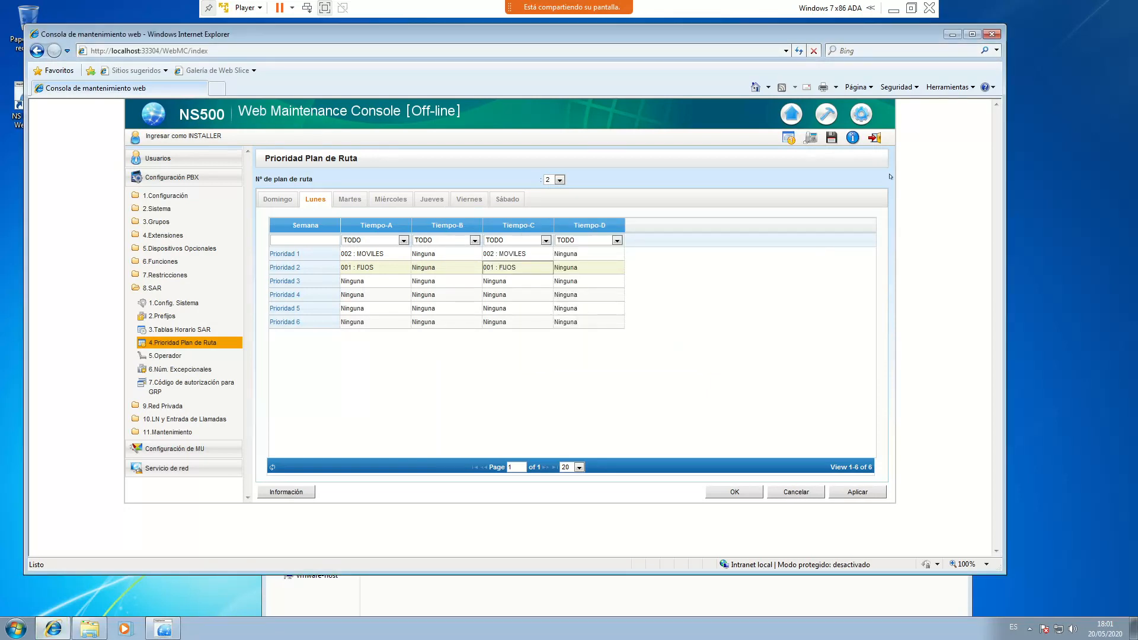
Log out of the maintenance console, close the browser and quit the NS Unified launcher
left_click(874, 138)
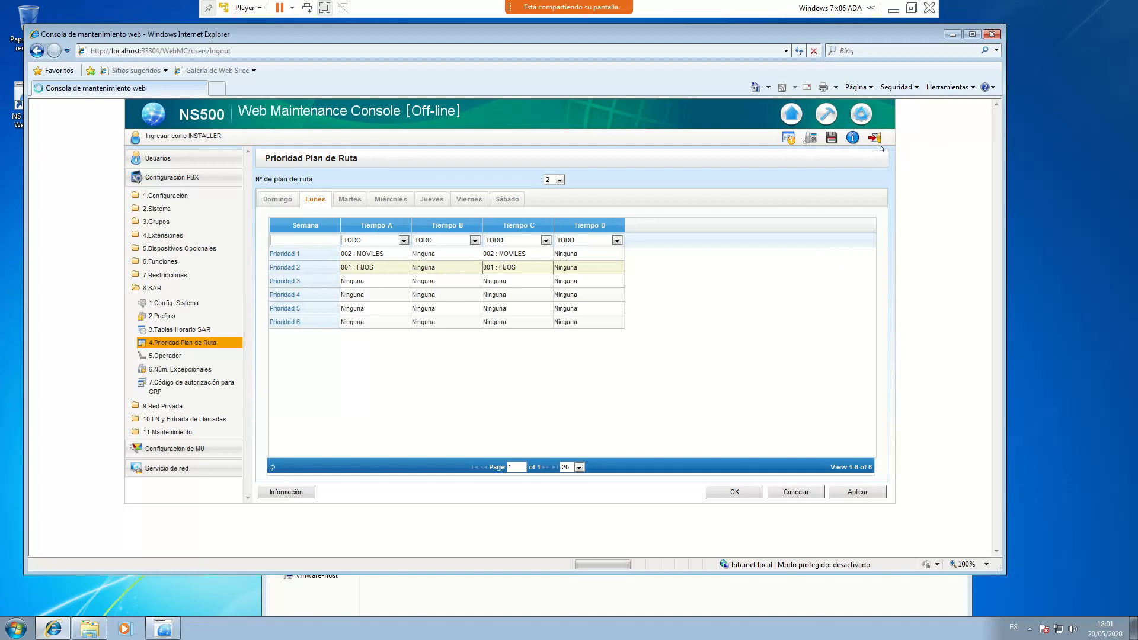
left_click(991, 34)
left_click(663, 166)
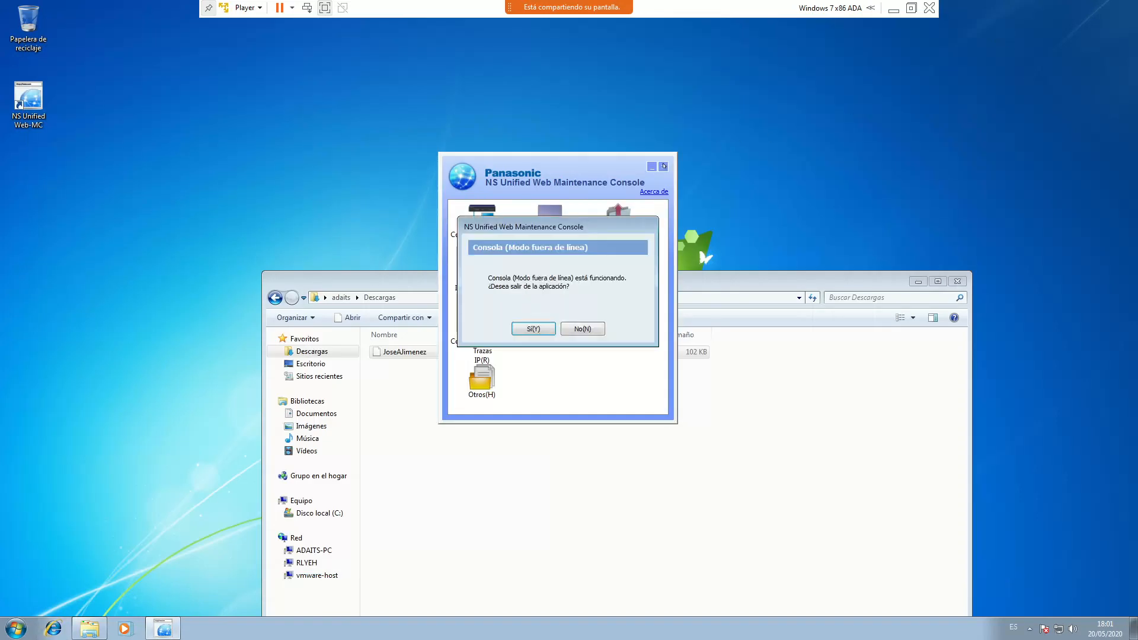
left_click(535, 329)
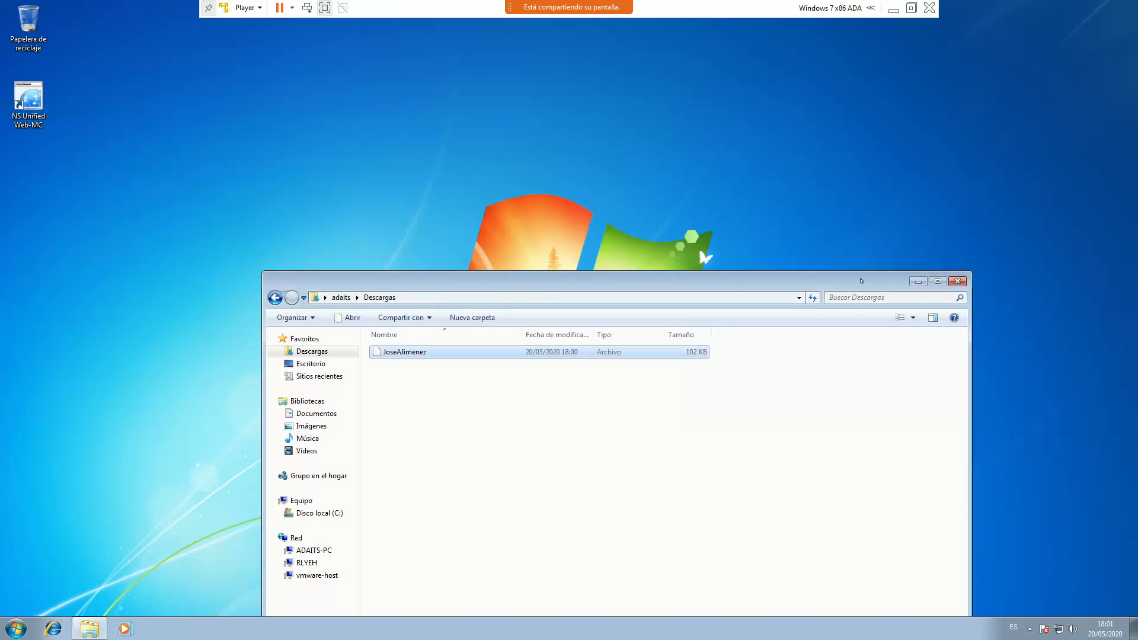
Close the Descargas folder and shut down the Windows 7 guest
left_click(964, 281)
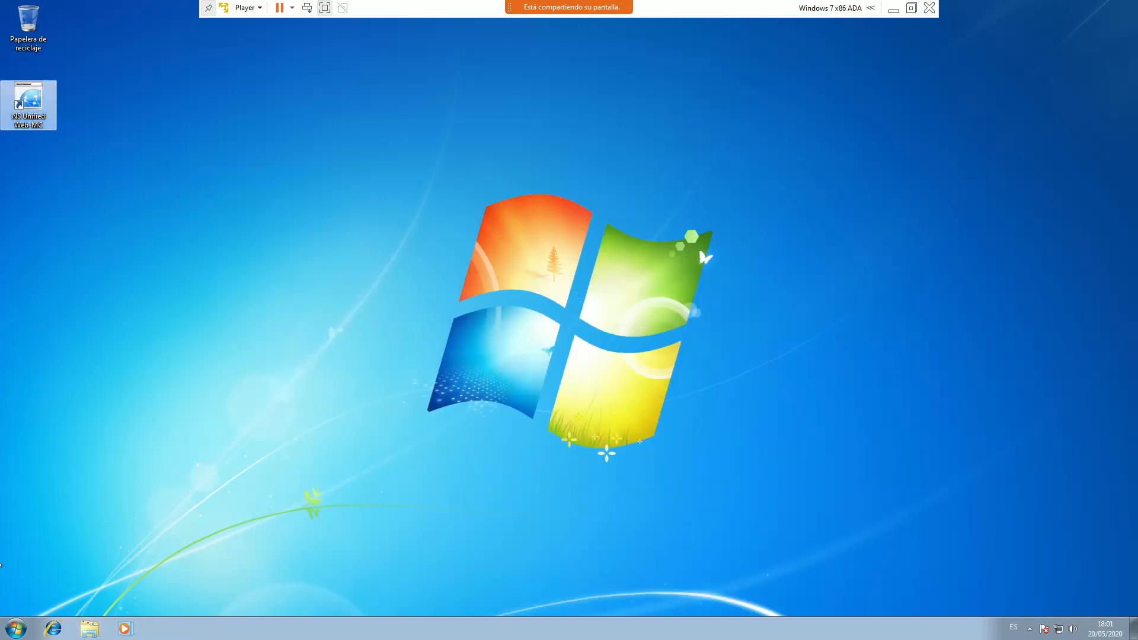
left_click(22, 626)
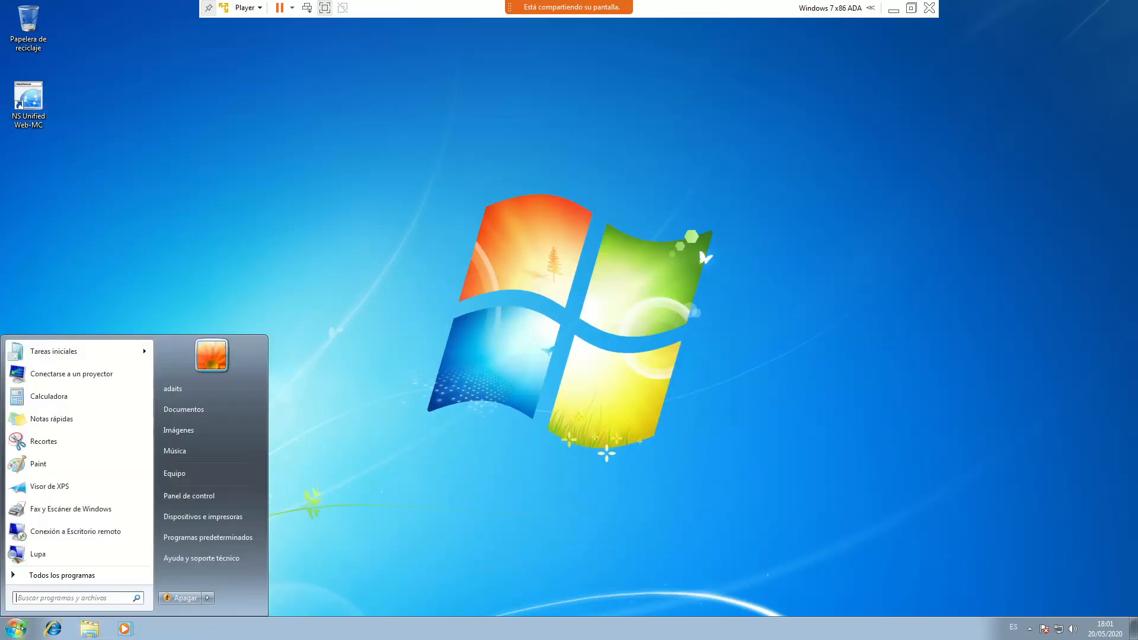
left_click(183, 598)
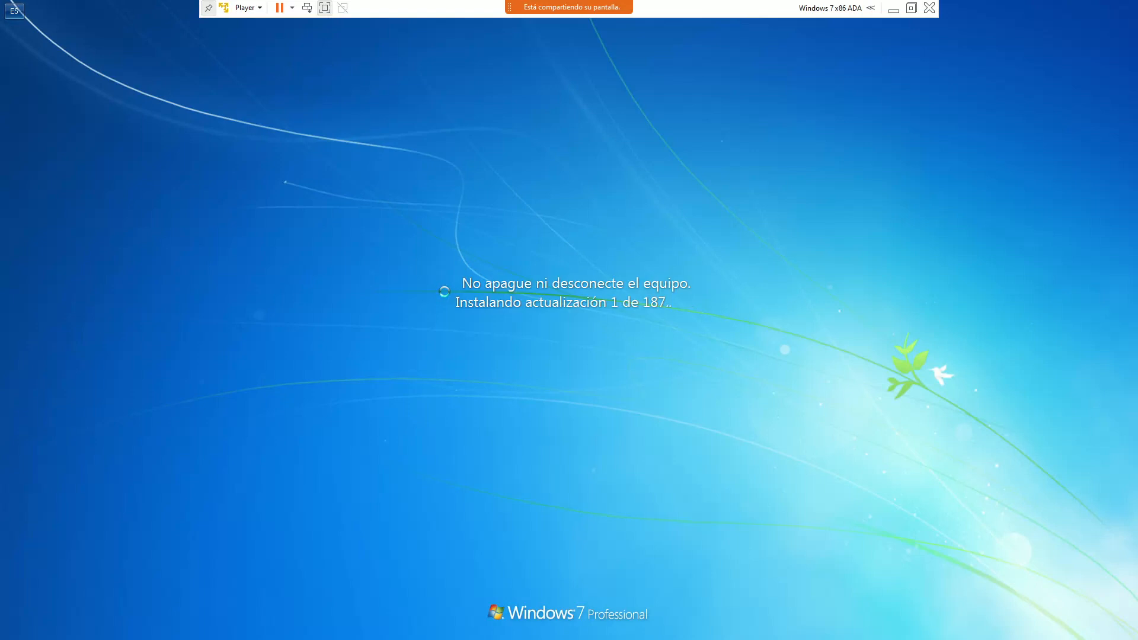
Open the host's Task Manager via Ctrl+Alt+Delete while the guest installs updates
key("ctrl+alt+Delete")
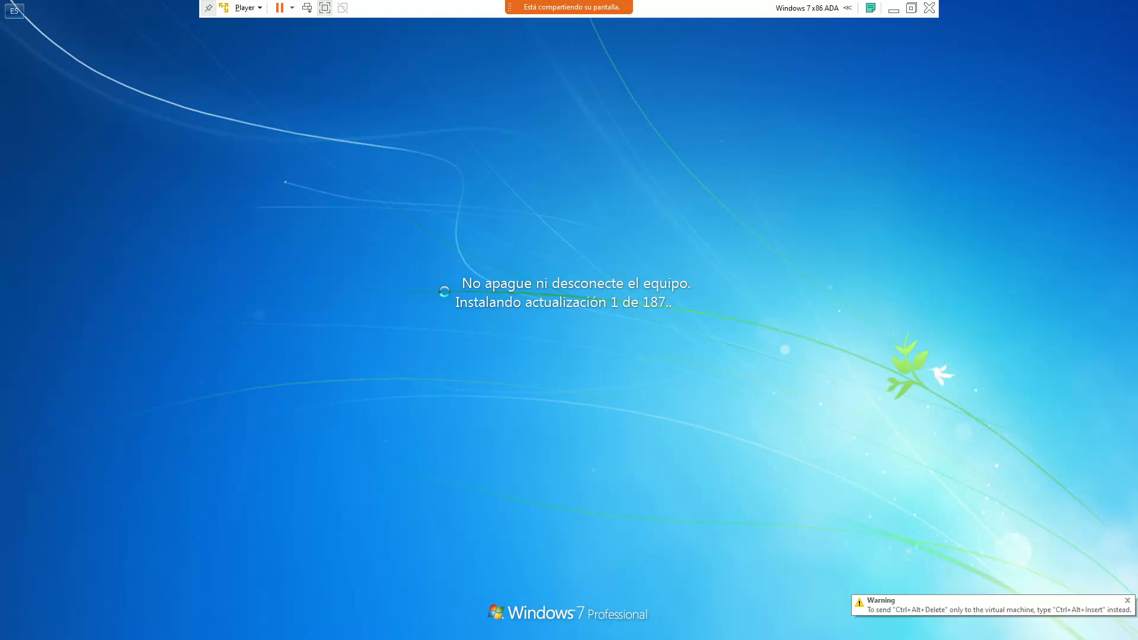
left_click(600, 327)
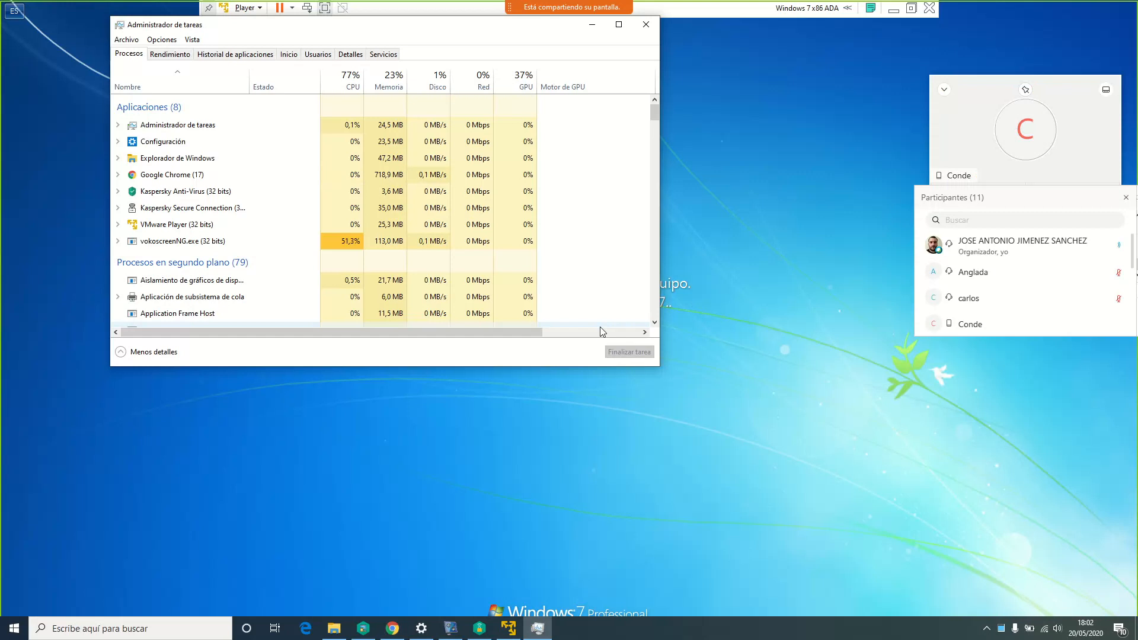
Hide the VMware window, minimize Task Manager and stop sharing the screen in Webex
key("ctrl+alt")
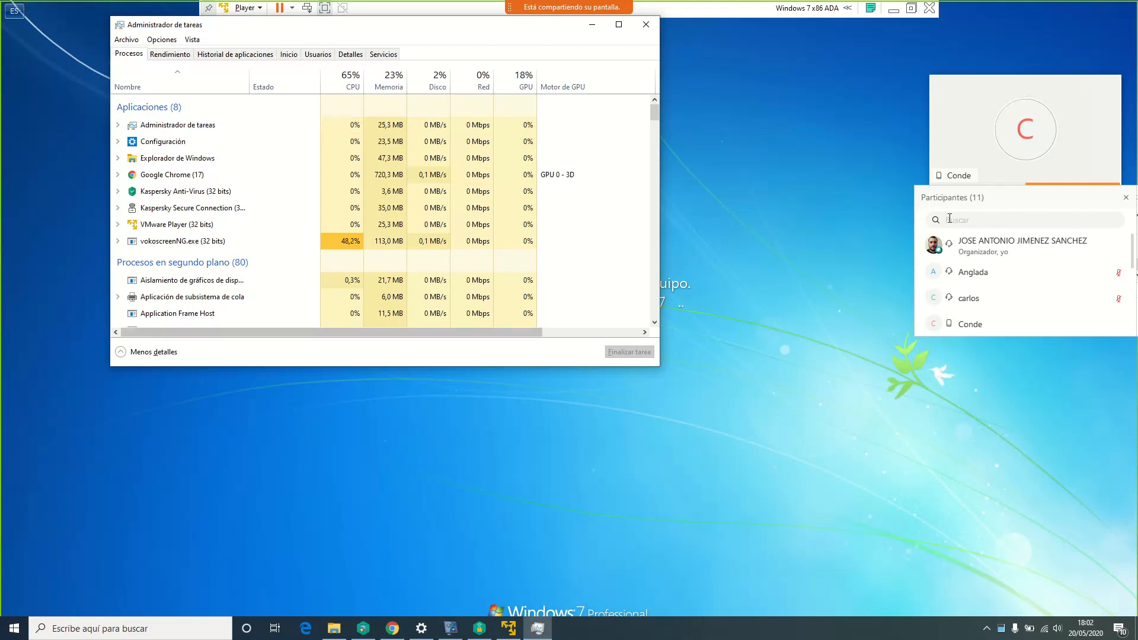
left_click(901, 10)
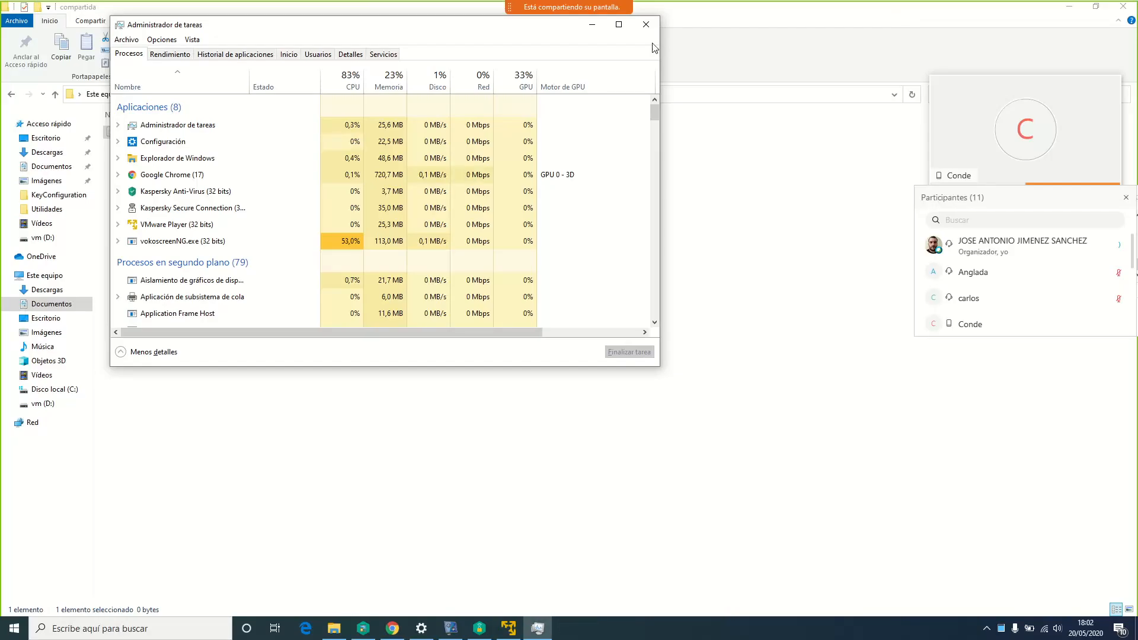
left_click(592, 24)
mouse_move(530, 5)
left_click(355, 12)
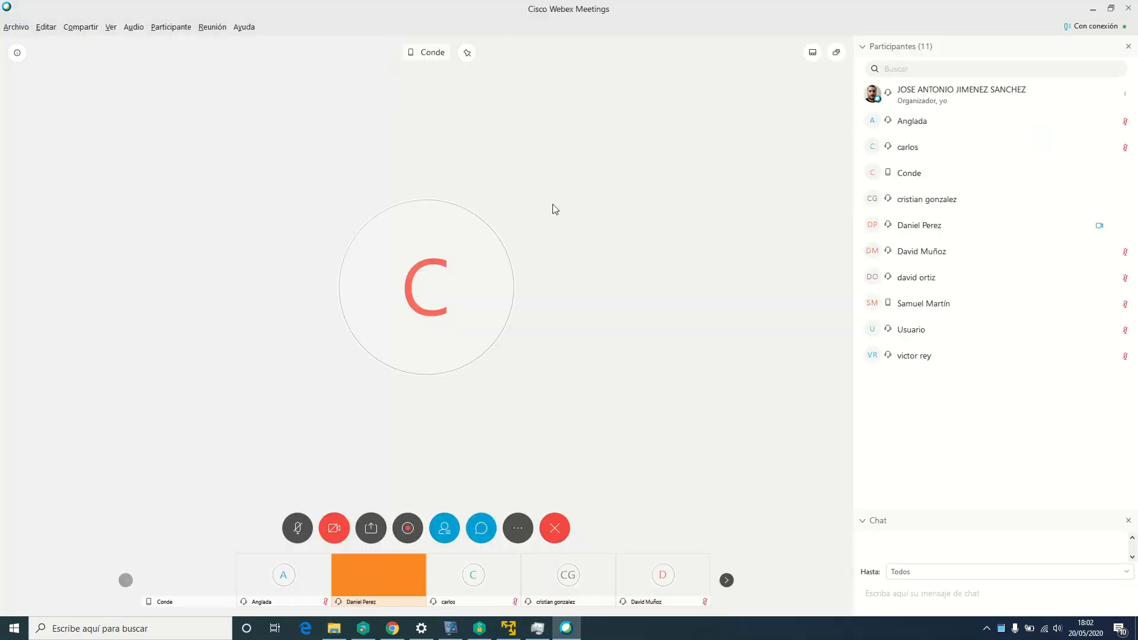
Start the webcam video, briefly check Chrome, then minimize the Webex meeting window
left_click(342, 528)
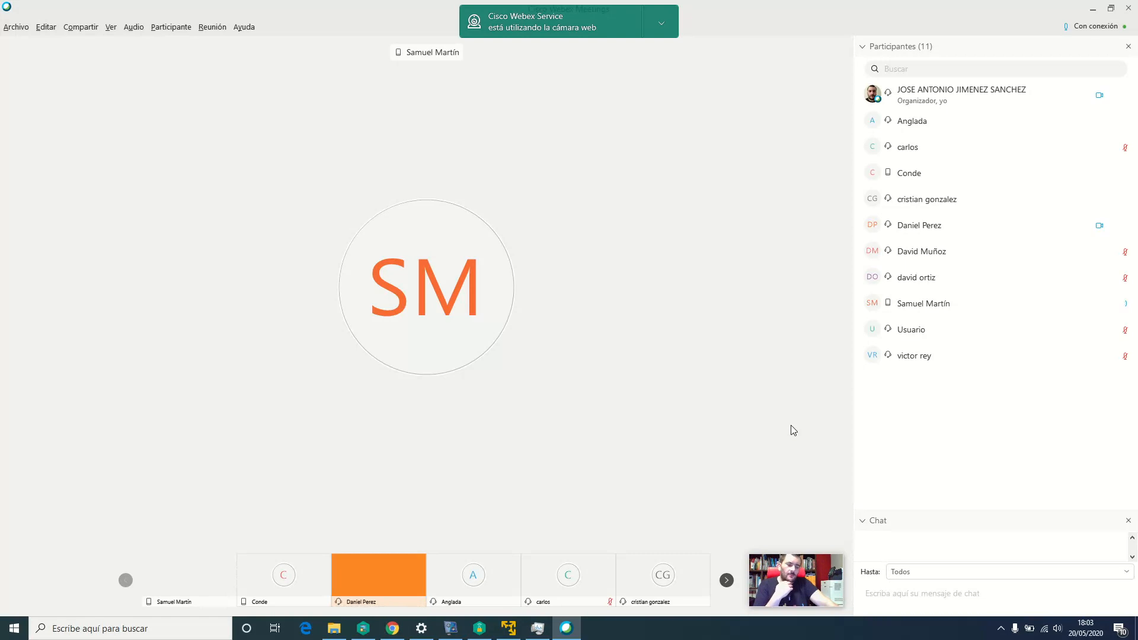
mouse_move(811, 425)
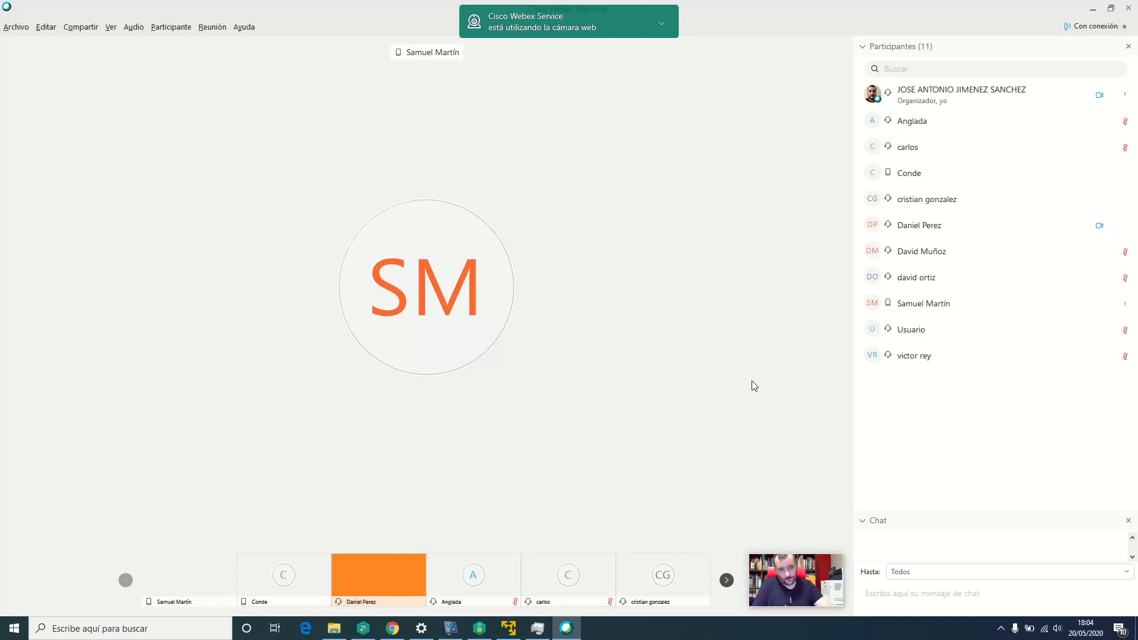
mouse_move(829, 350)
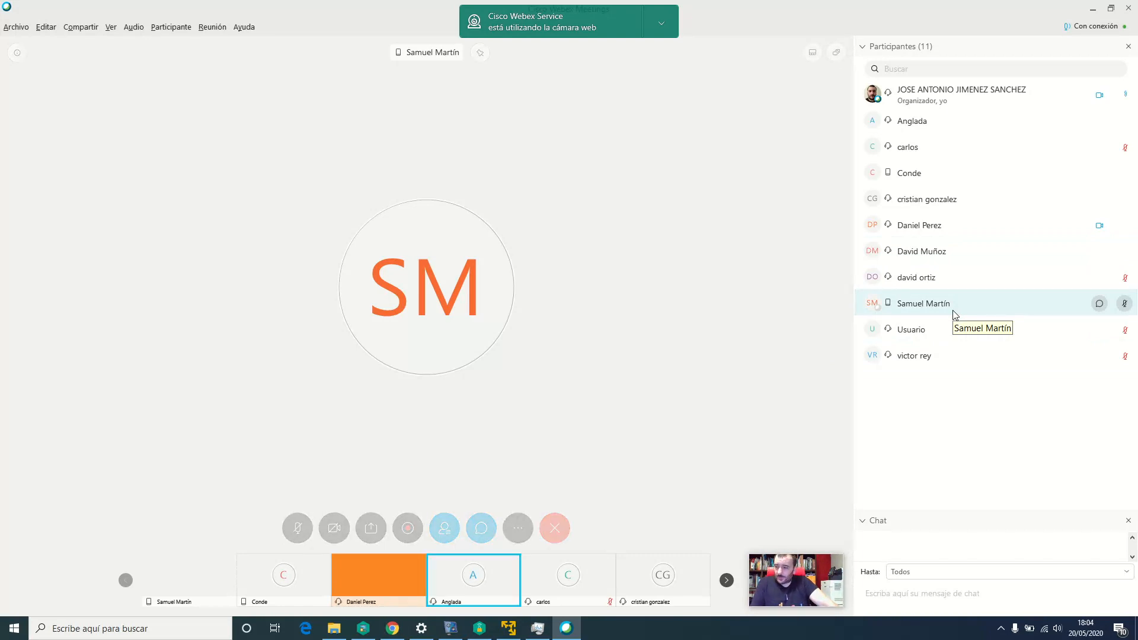
mouse_move(876, 310)
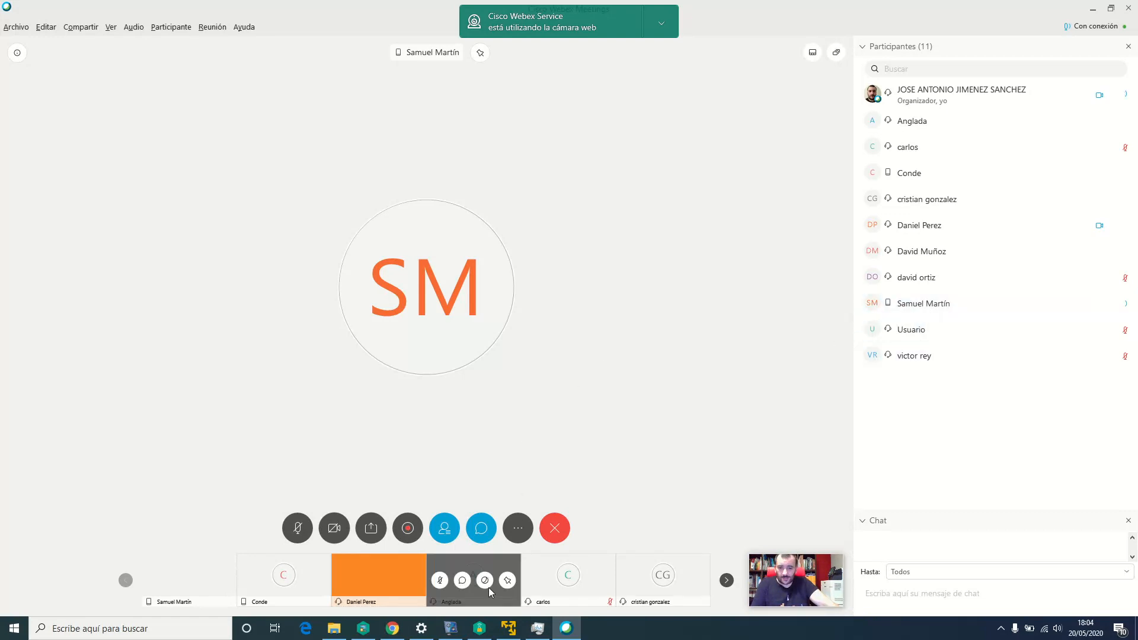
left_click(393, 632)
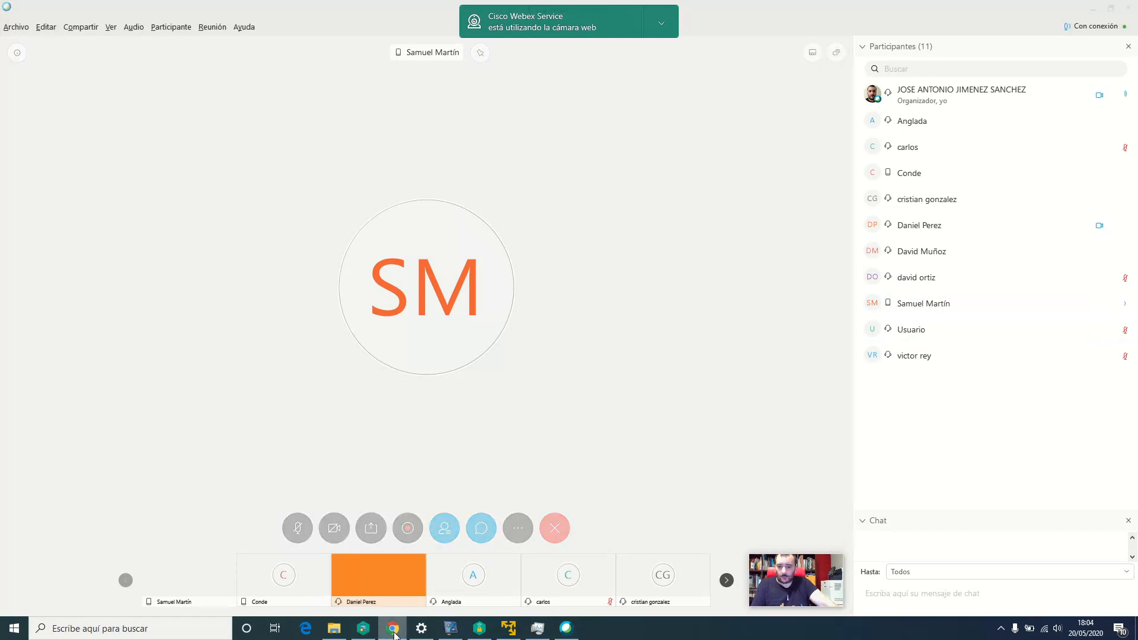
left_click(391, 634)
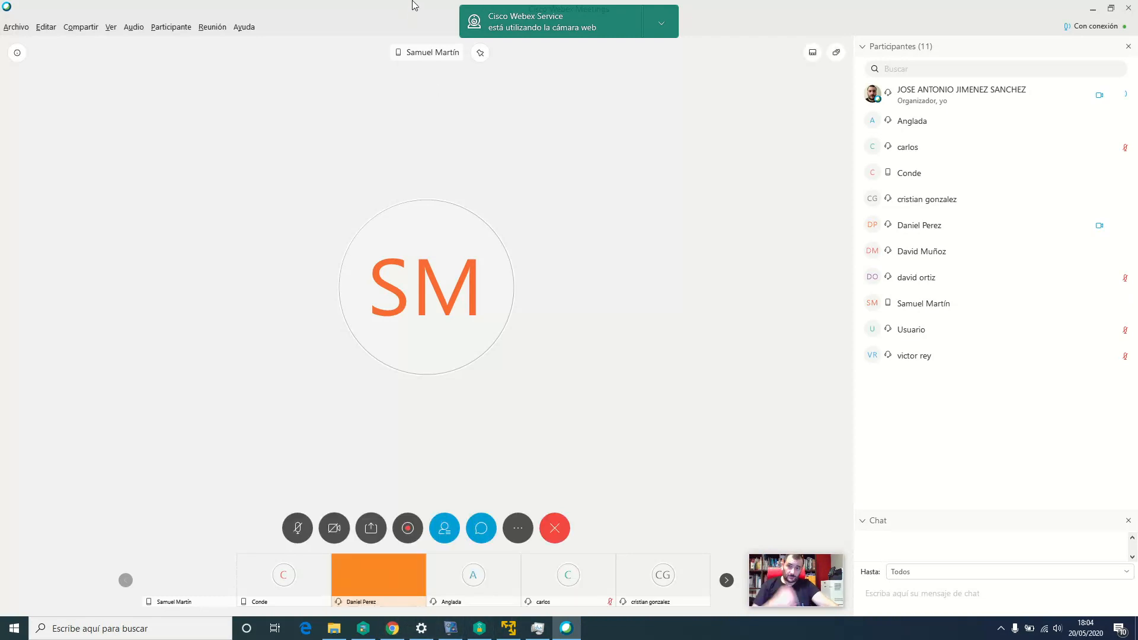
left_click(1092, 10)
Change the Práctica configuración Panasonic KX-NS500 due date to 25 May 2020 and save it
left_click(392, 628)
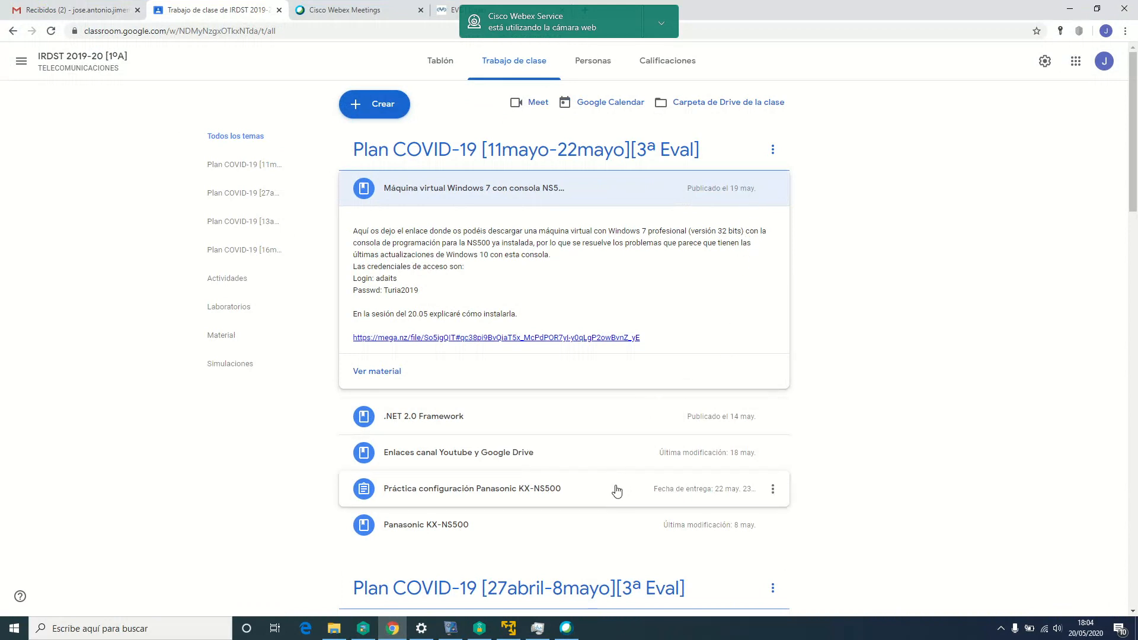
left_click(773, 489)
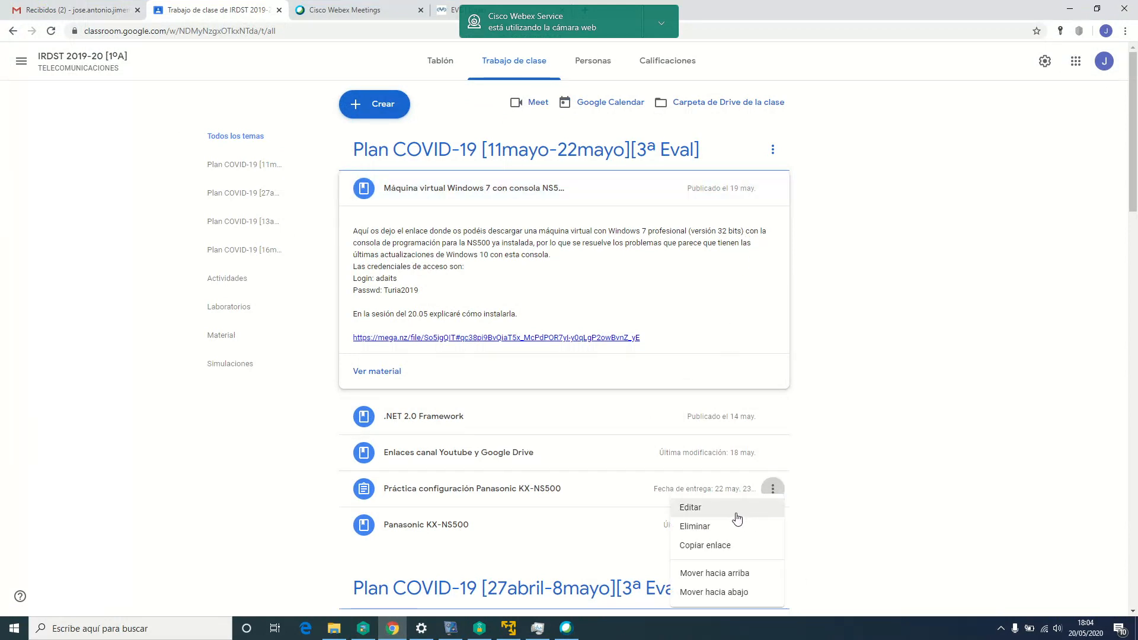
left_click(734, 509)
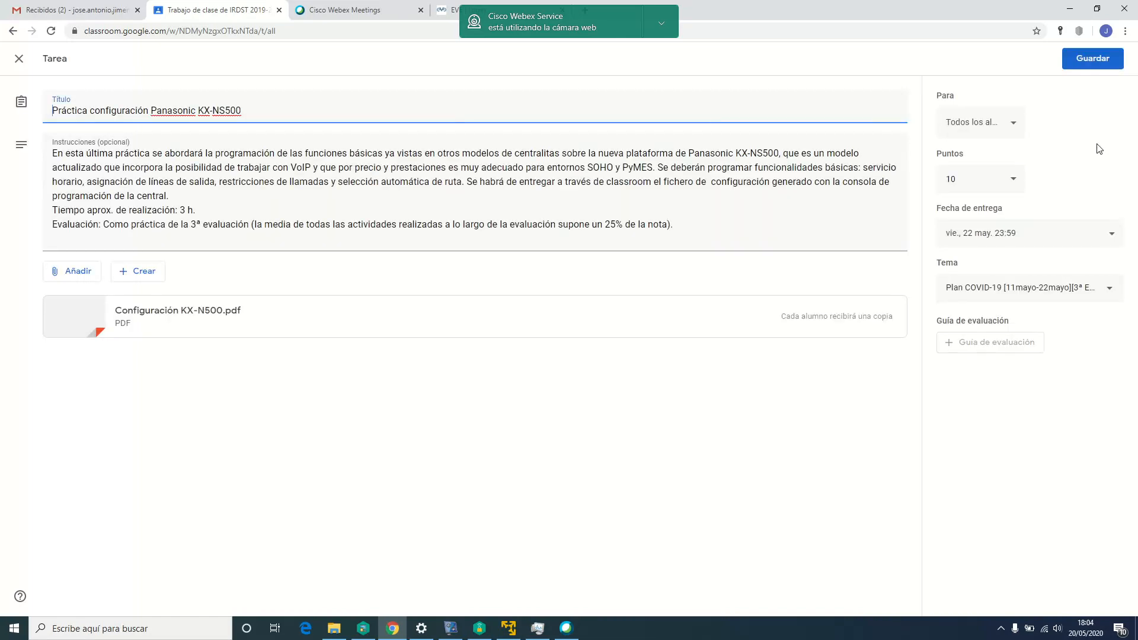
left_click(1044, 243)
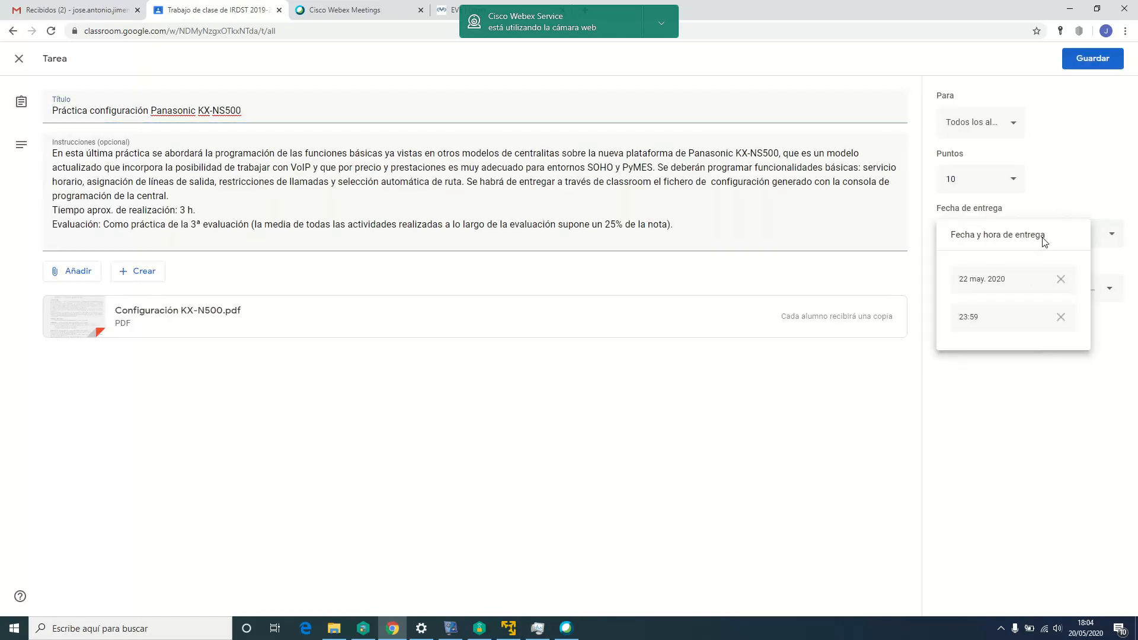
left_click(1021, 281)
left_click(966, 409)
left_click(1092, 60)
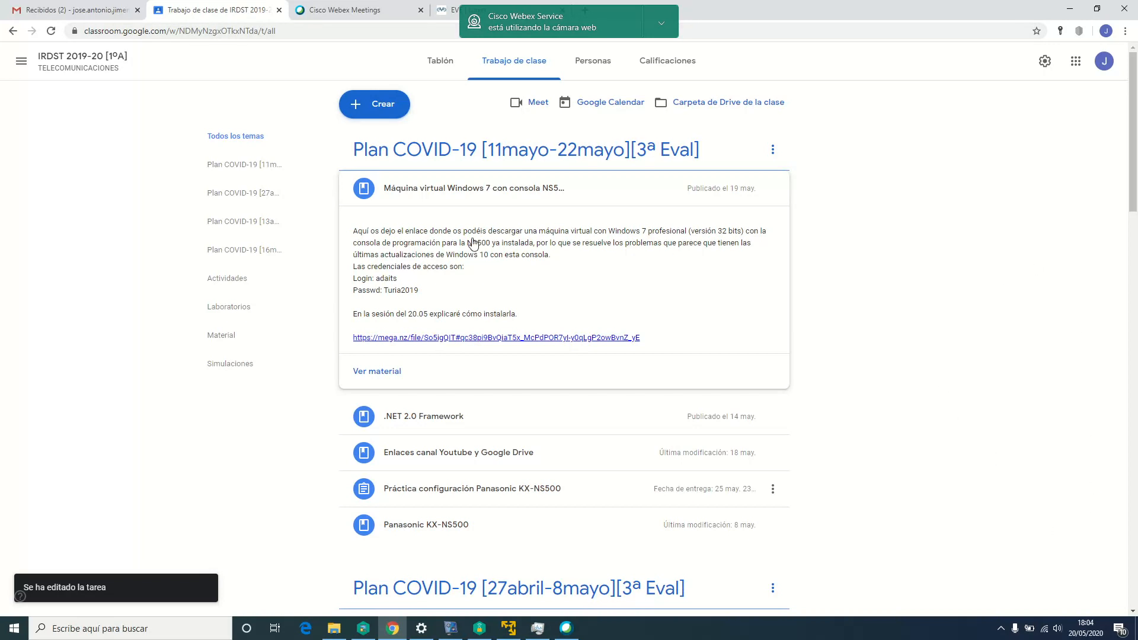
left_click(360, 11)
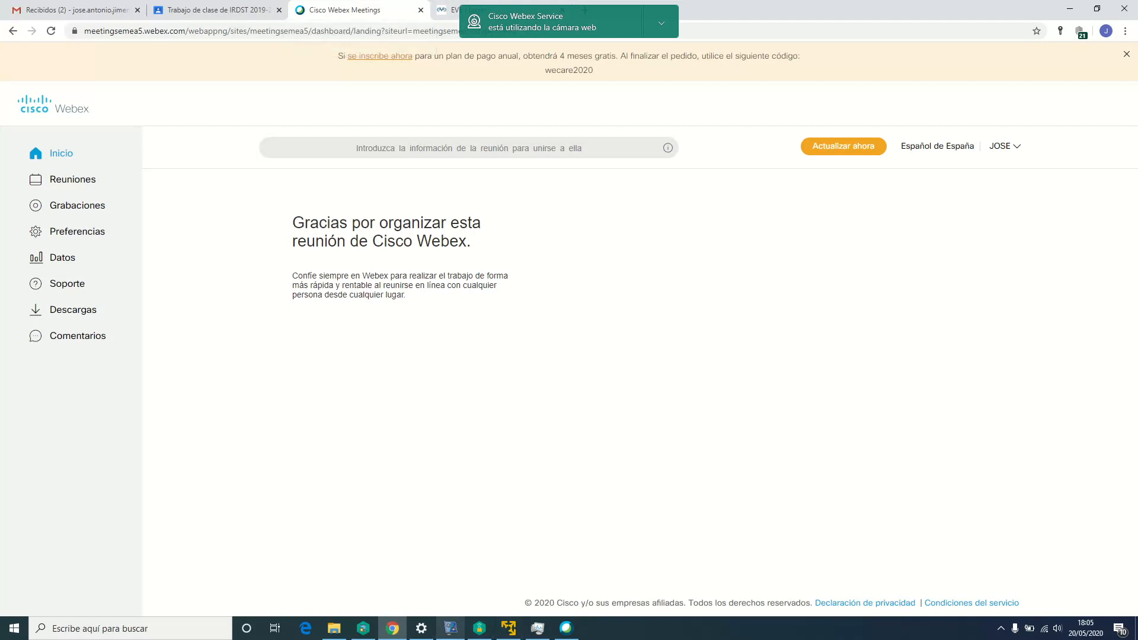
Restore the live 11-participant Webex meeting window from the taskbar
left_click(566, 628)
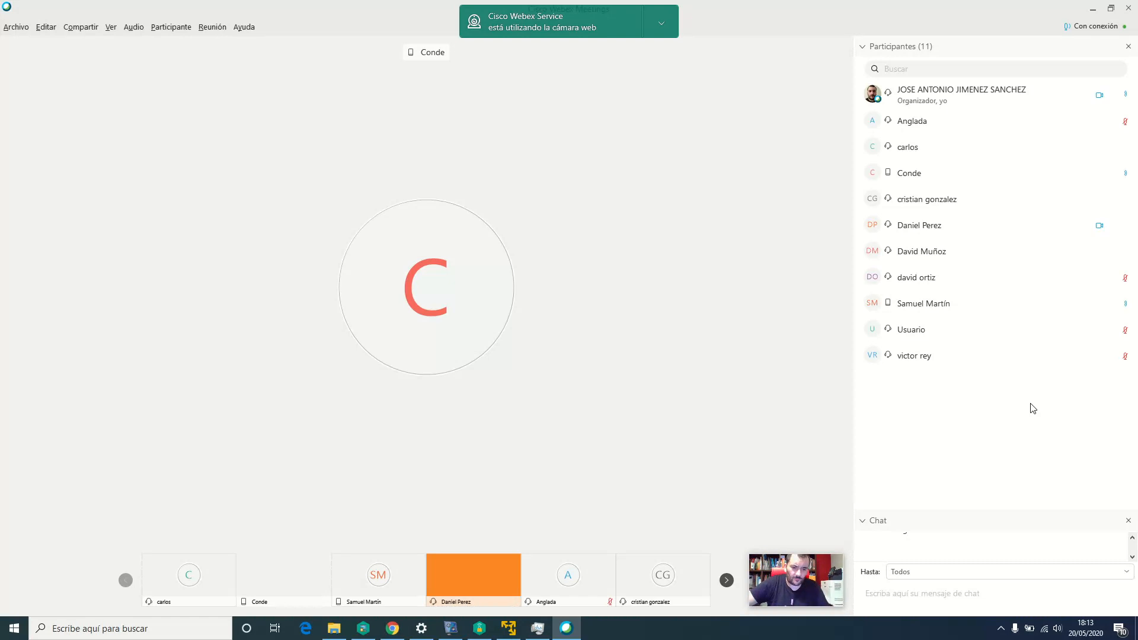
mouse_move(1037, 412)
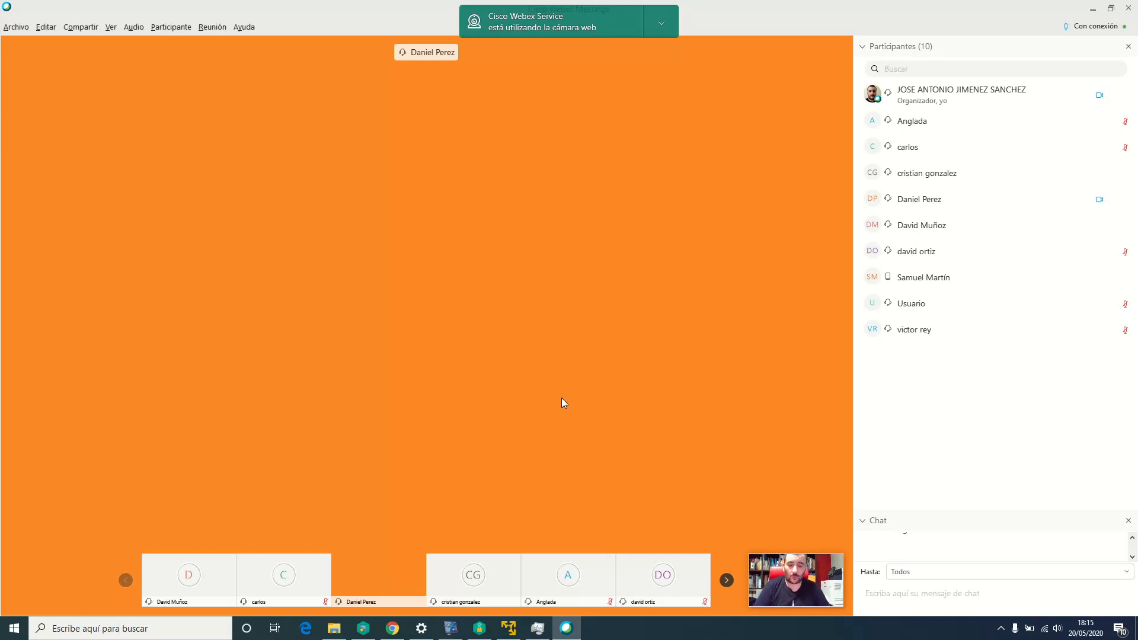
mouse_move(567, 391)
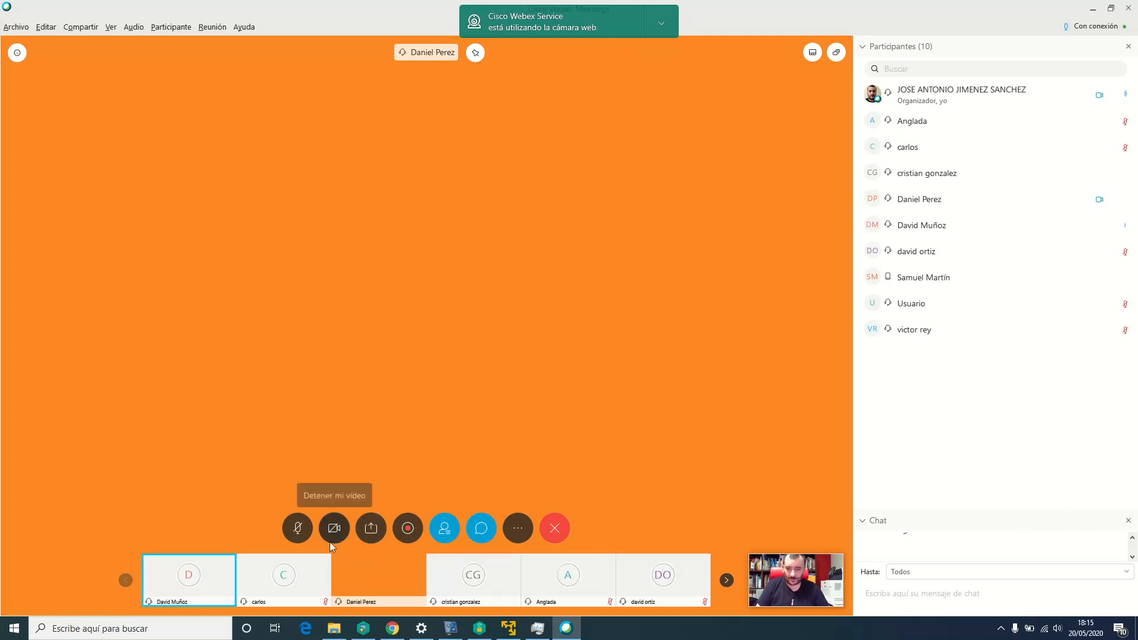
Share the whole screen with the meeting and switch to the Windows 7 virtual machine
left_click(371, 529)
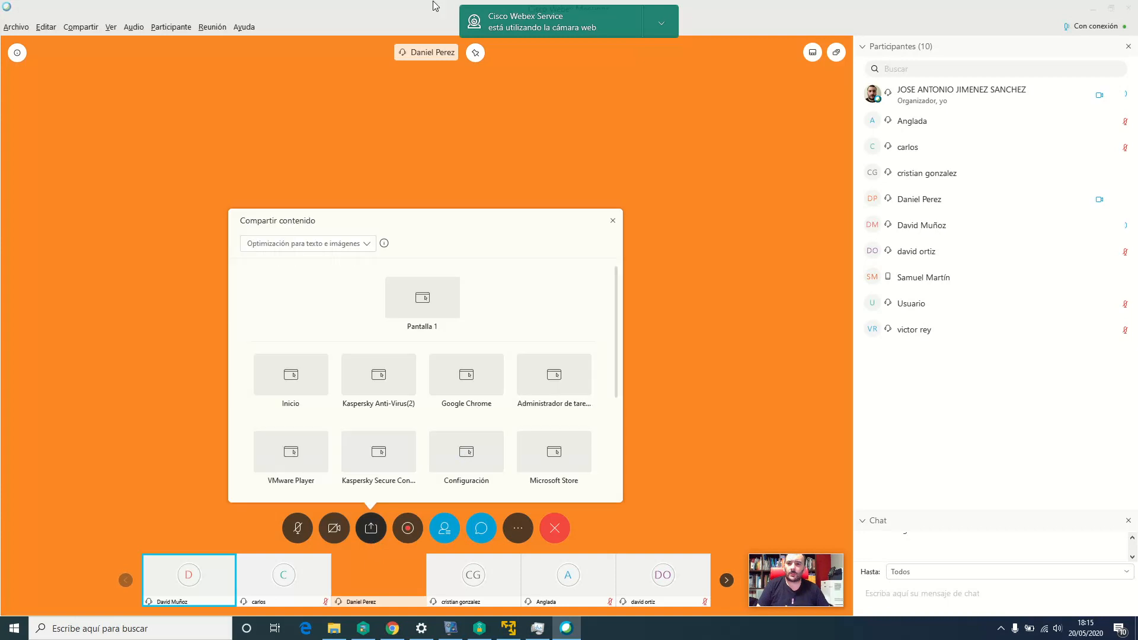
left_click(421, 298)
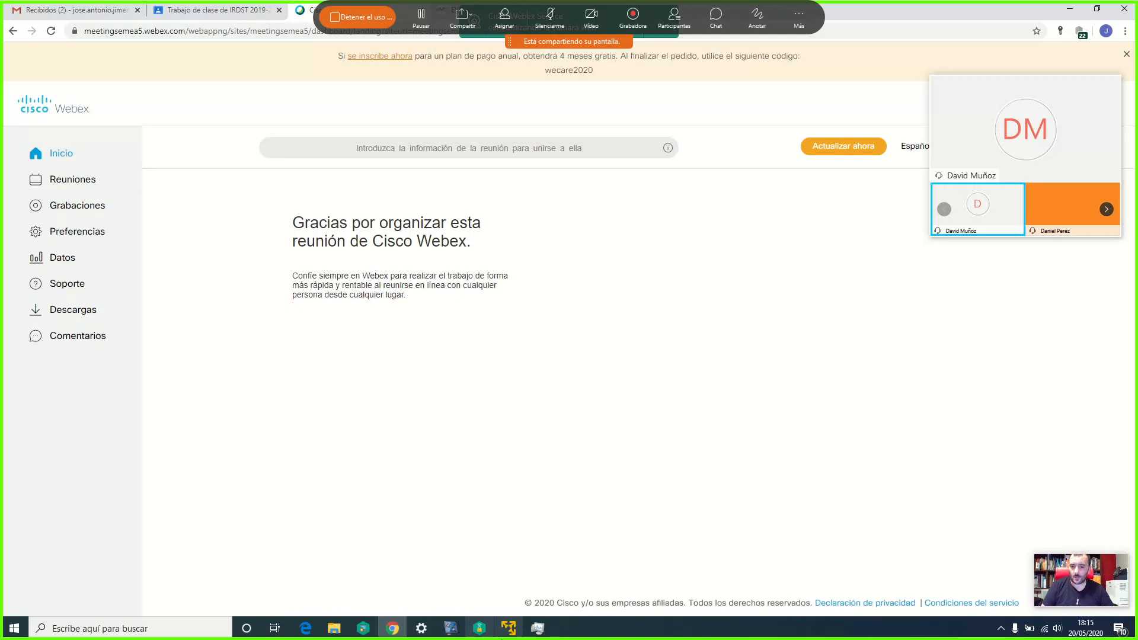
left_click(505, 628)
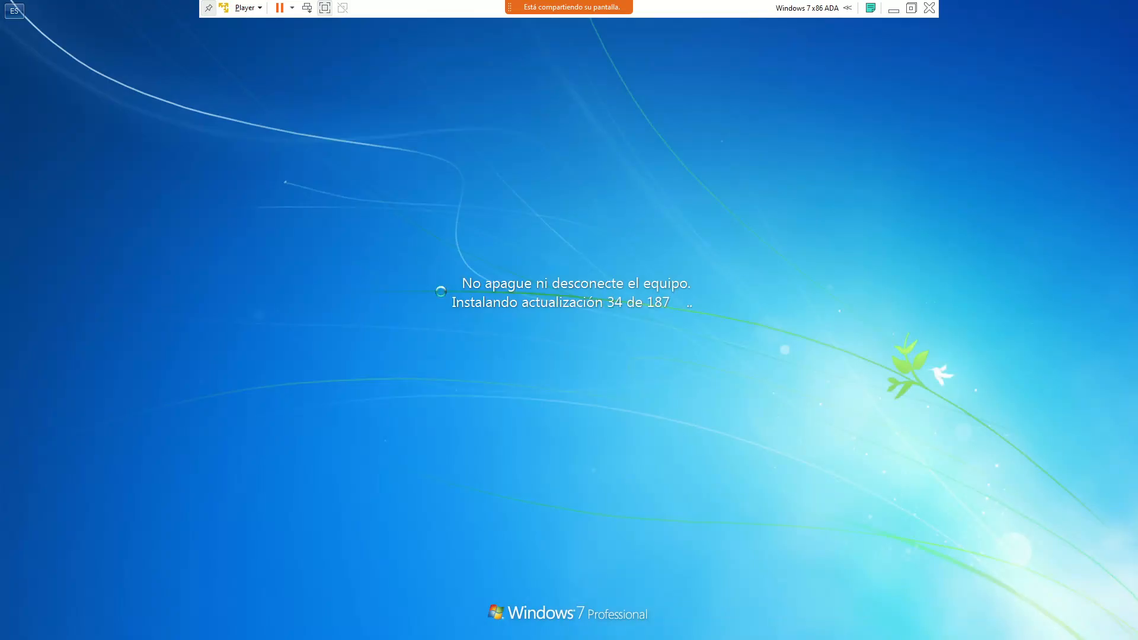
Start the Linux node in the EVE-NG topology and open its UltraVNC console
key("alt+Tab")
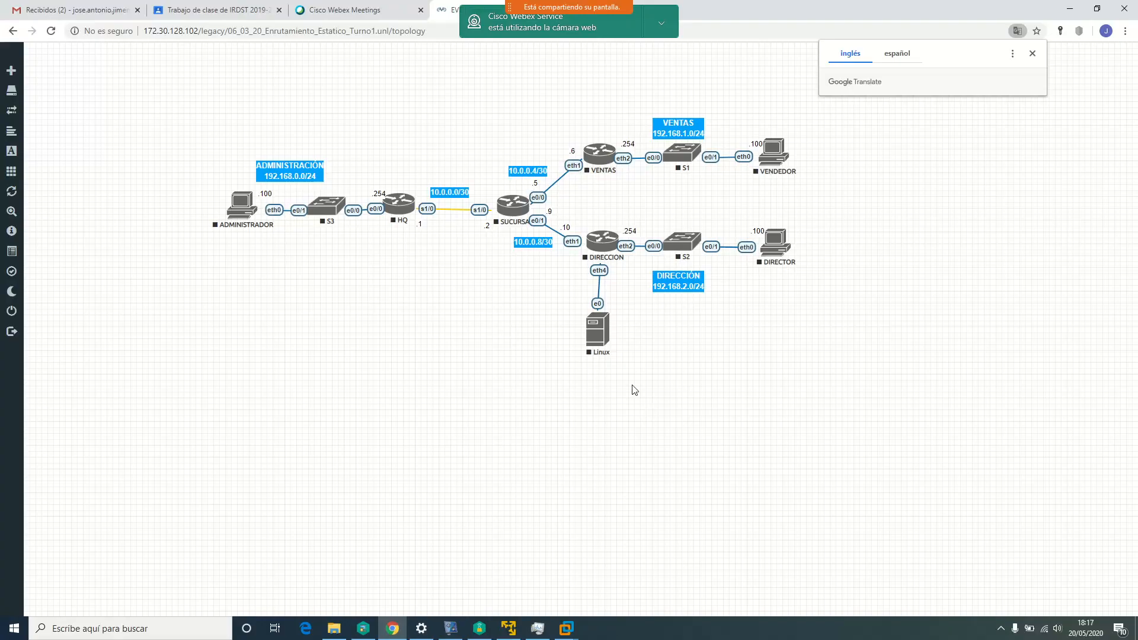
right_click(599, 329)
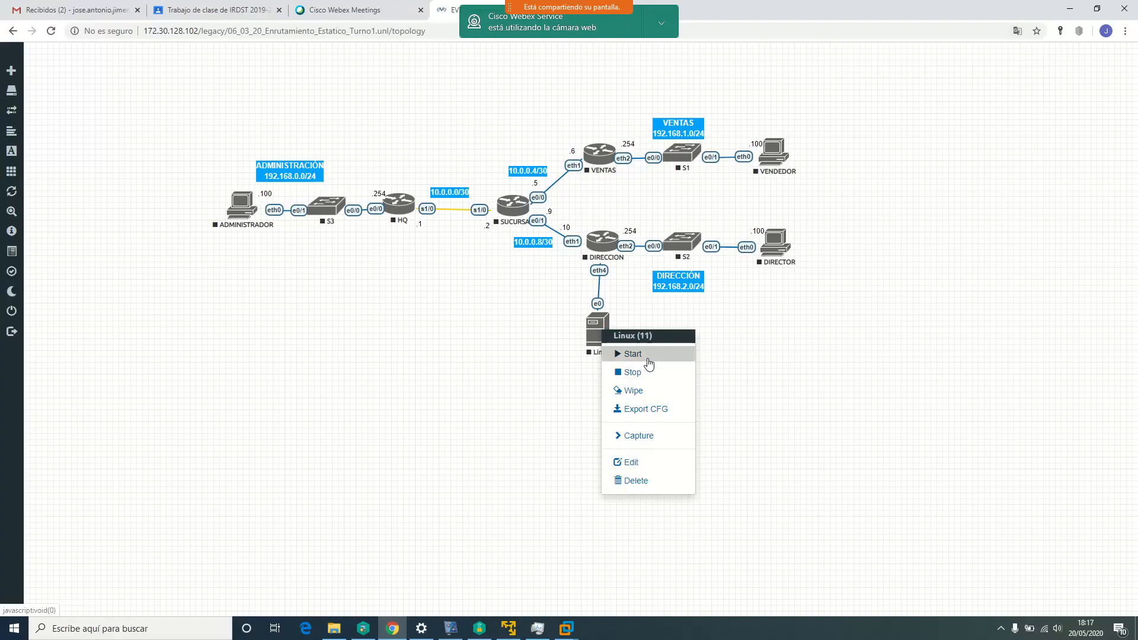
left_click(649, 359)
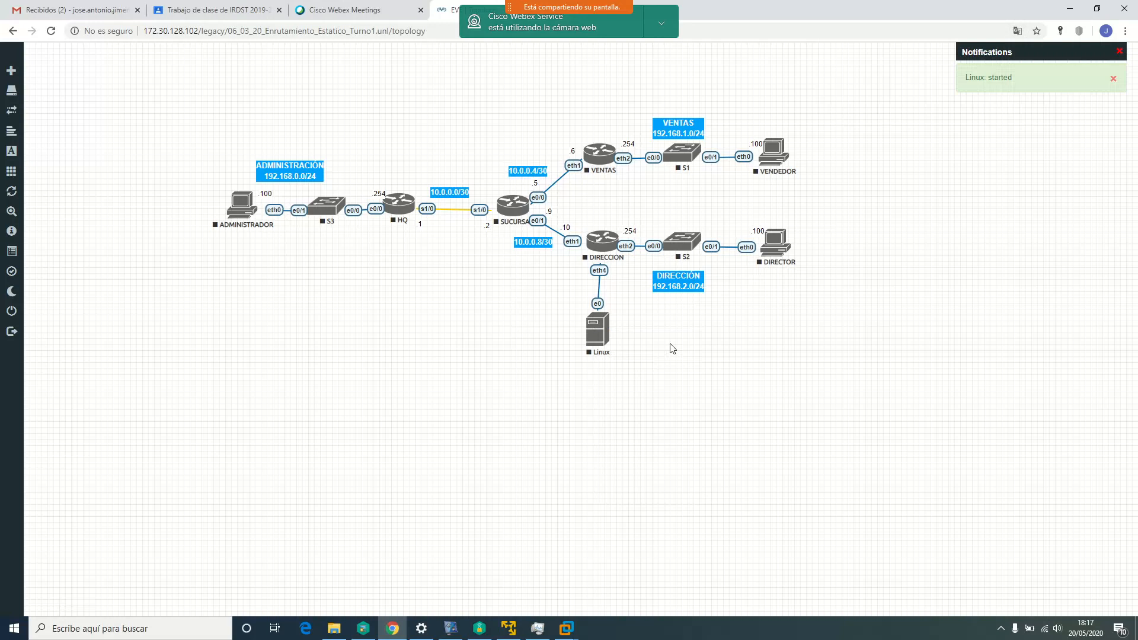
left_click(600, 332)
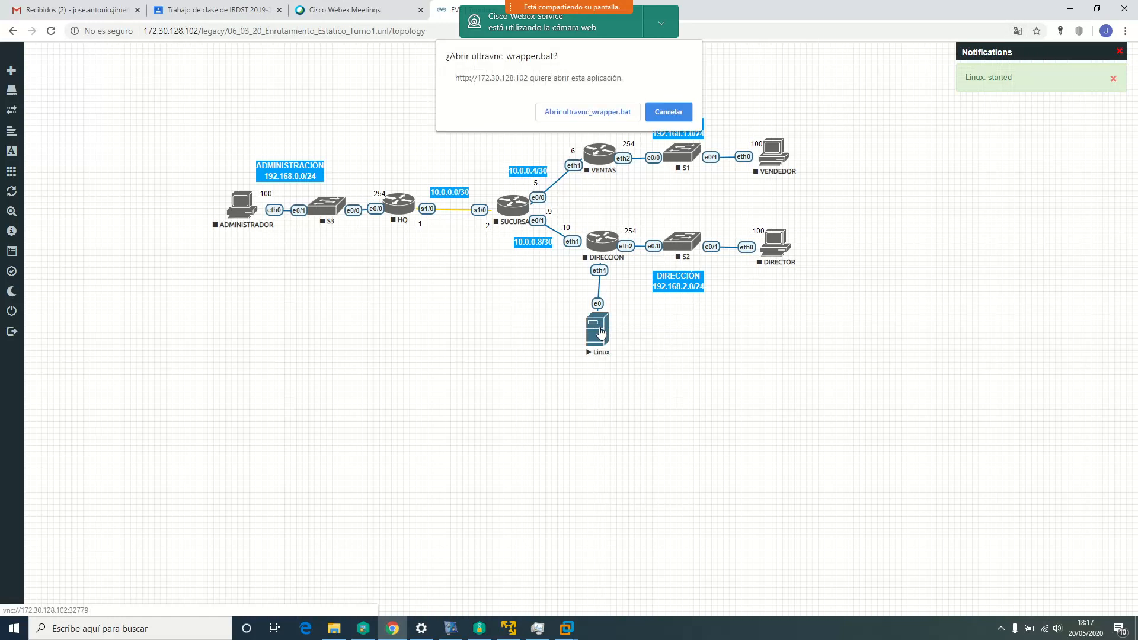
left_click(584, 112)
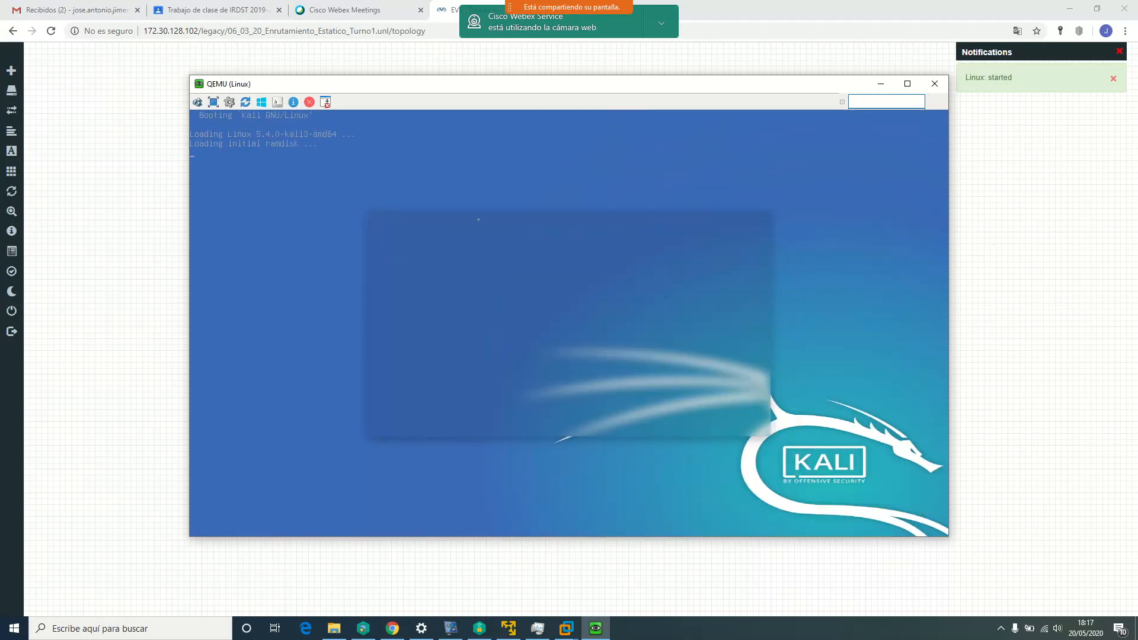
left_click_drag(536, 91, 517, 79)
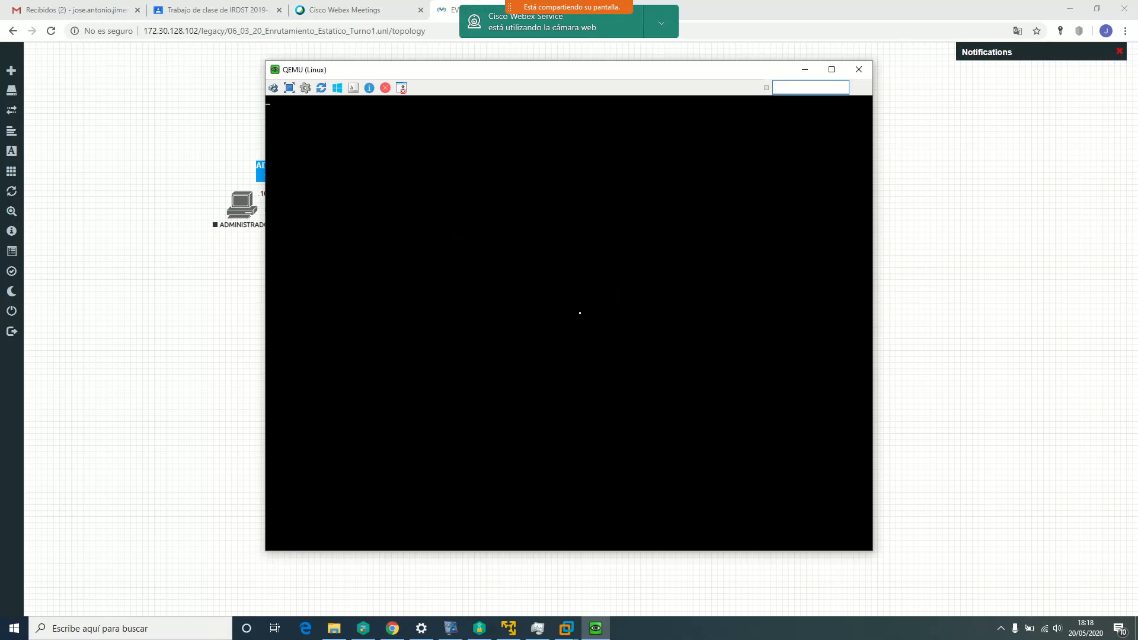
left_click_drag(603, 72, 589, 71)
Log in to the Kali desktop with the username and password, then open a terminal
type("adaits")
key("Return")
type("•••••")
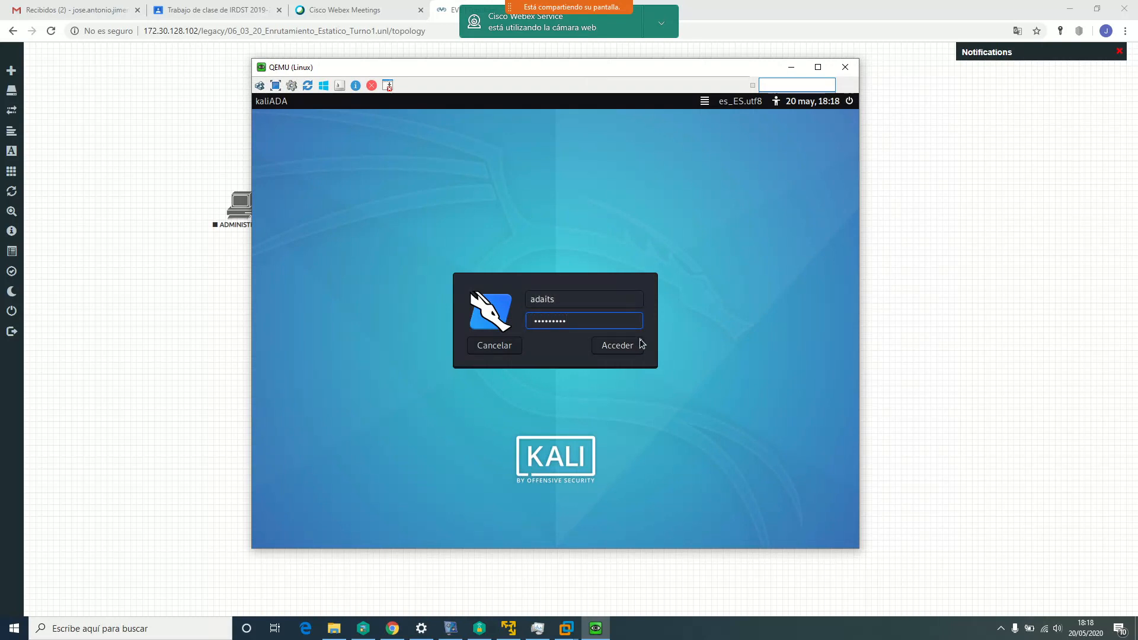
left_click(639, 343)
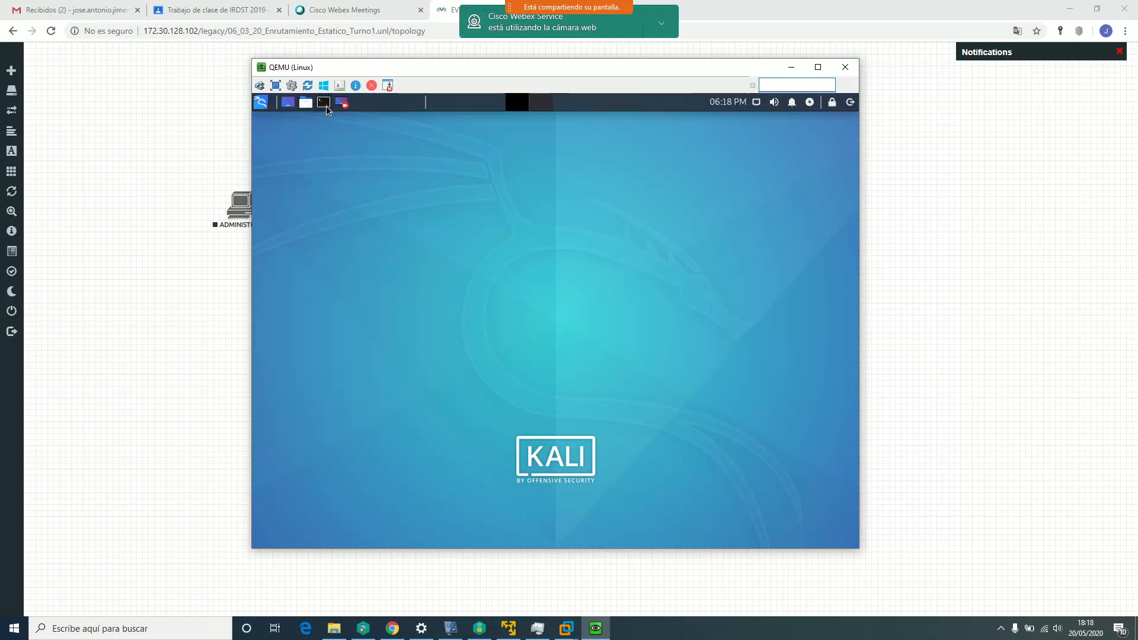
left_click(323, 102)
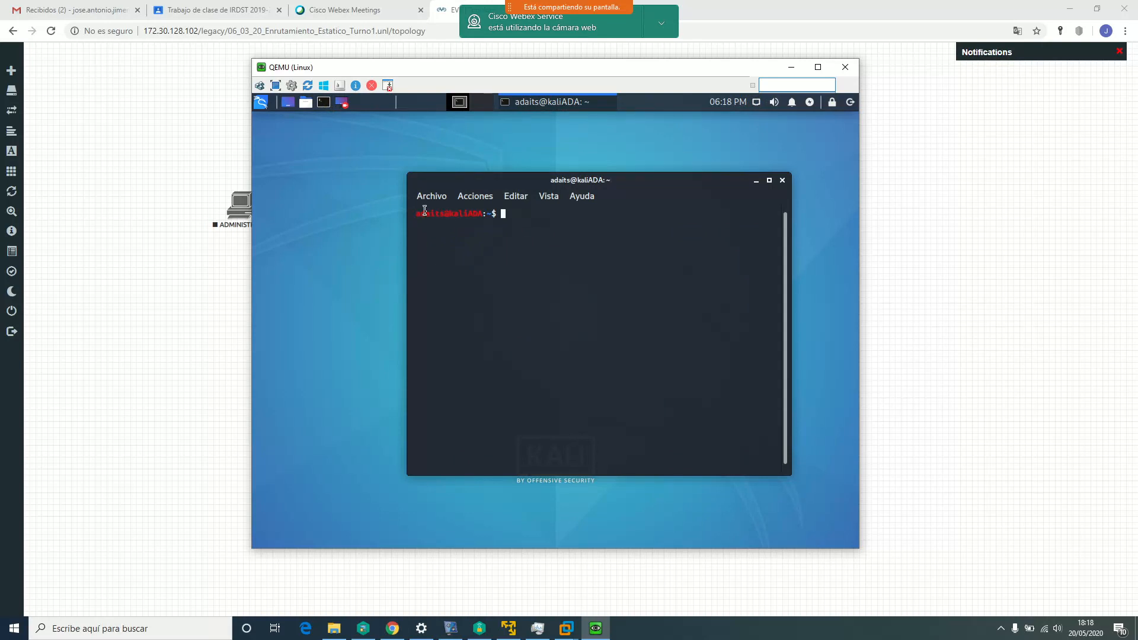
Point out the prompt parts and run pwd to show the home directory path
left_click_drag(416, 212, 492, 220)
left_click_drag(503, 257, 503, 272)
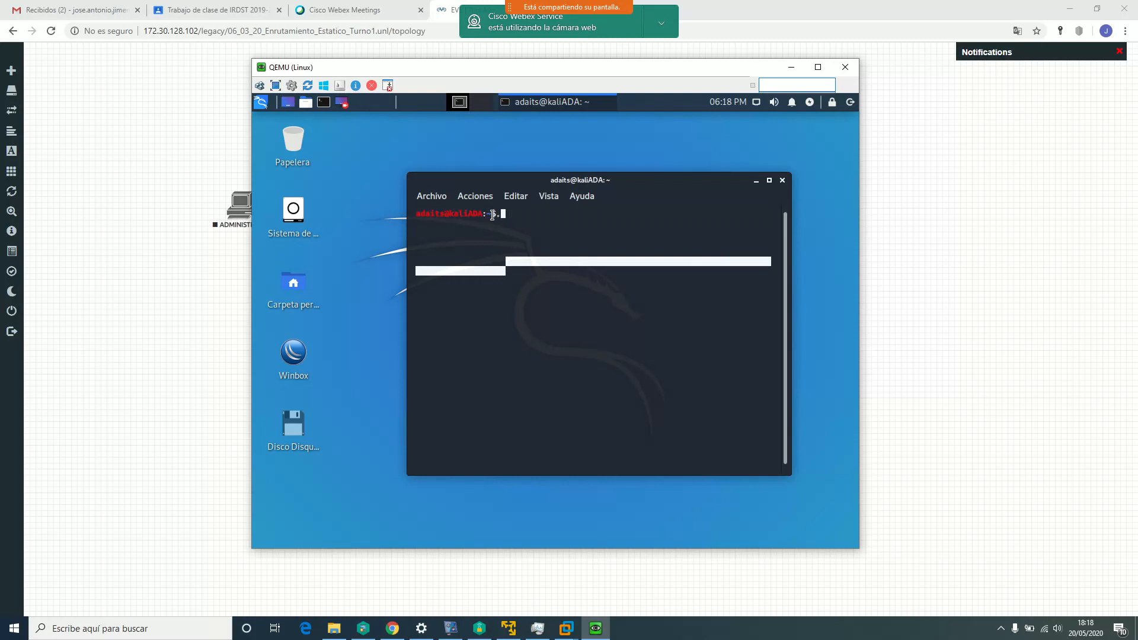
left_click(503, 215)
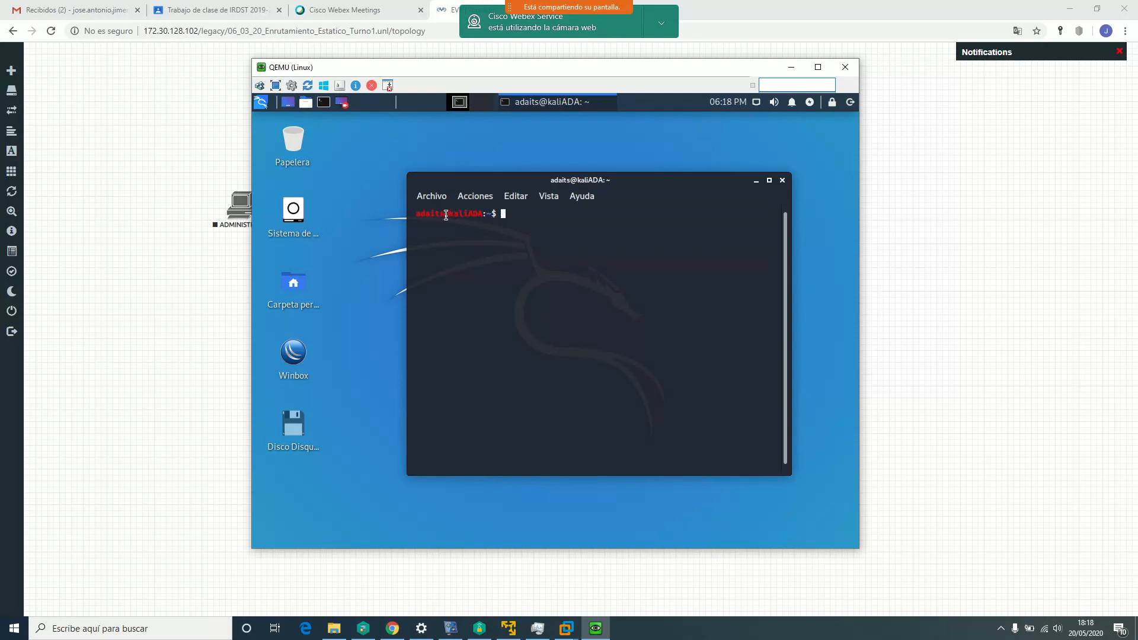
type("pwd")
key("Return")
mouse_move(475, 223)
left_mouse_down()
mouse_move(418, 223)
mouse_move(475, 223)
left_mouse_up()
Try cd .ssh, which fails, and run ssh alone to see its usage
type("cd .ssh")
key("Return")
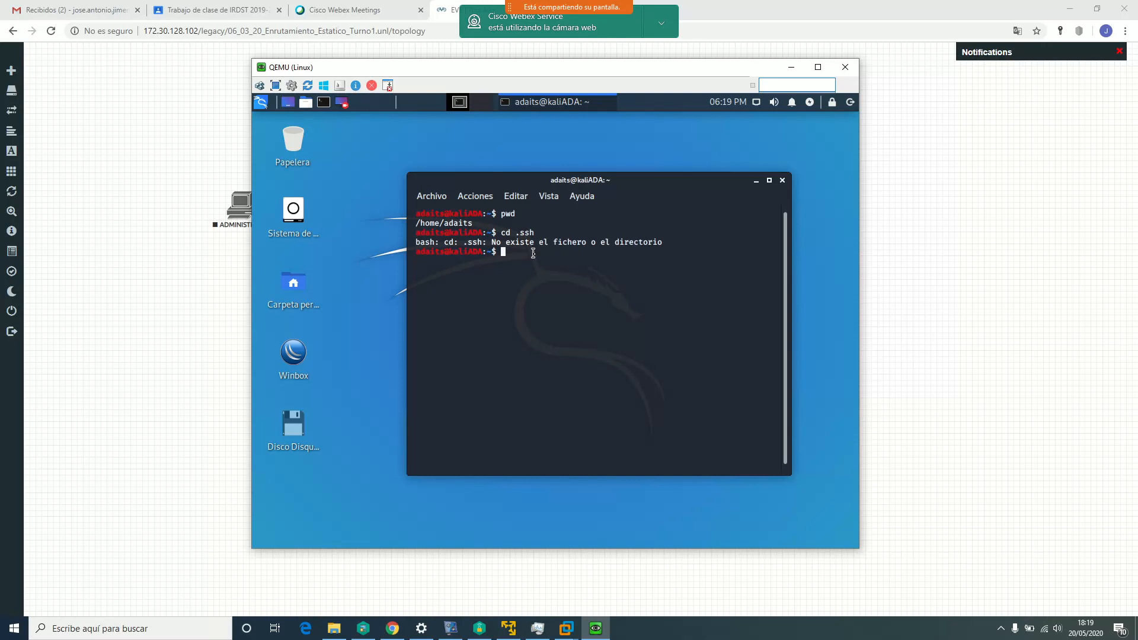
type("ssh")
key("Return")
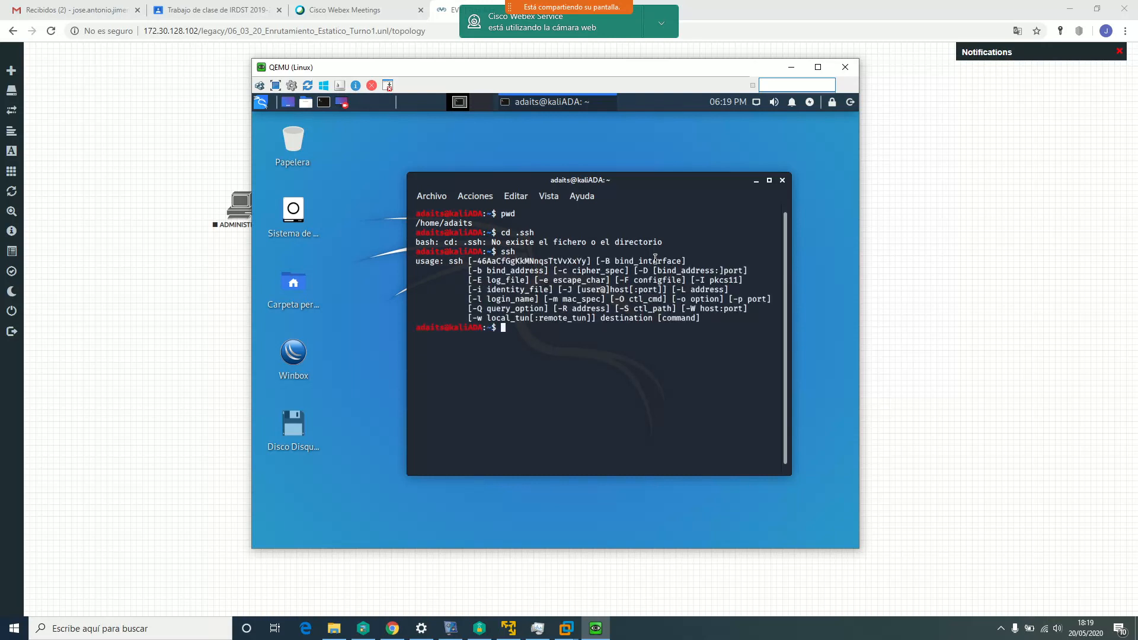
Attempt ssh 10.4.4.2, which fails with 'No route to host'
type("cd .s")
key("BackSpace")
key("BackSpace")
key("BackSpace")
key("BackSpace")
key("BackSpace")
type("ssh 10.4.4.2")
key("Return")
Cancel the stray unfinished quoted ls command with Ctrl+C
type("ls 'l")
key("Return")
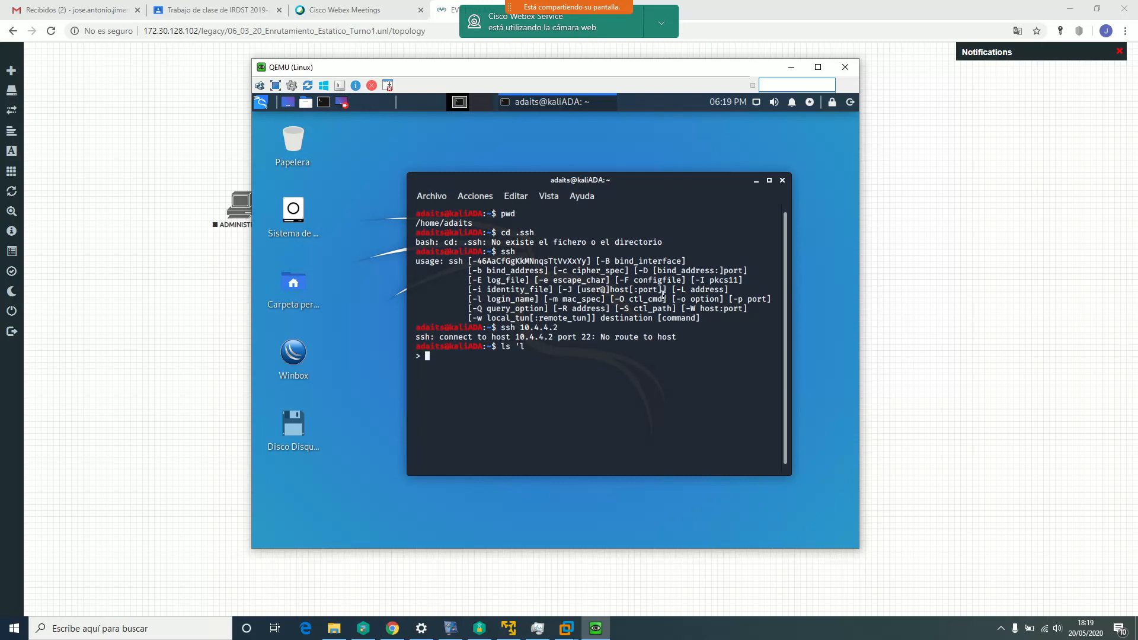
type("quit")
key("Return")
type("exi")
key("Return")
key("ctrl+c")
type("cd .s")
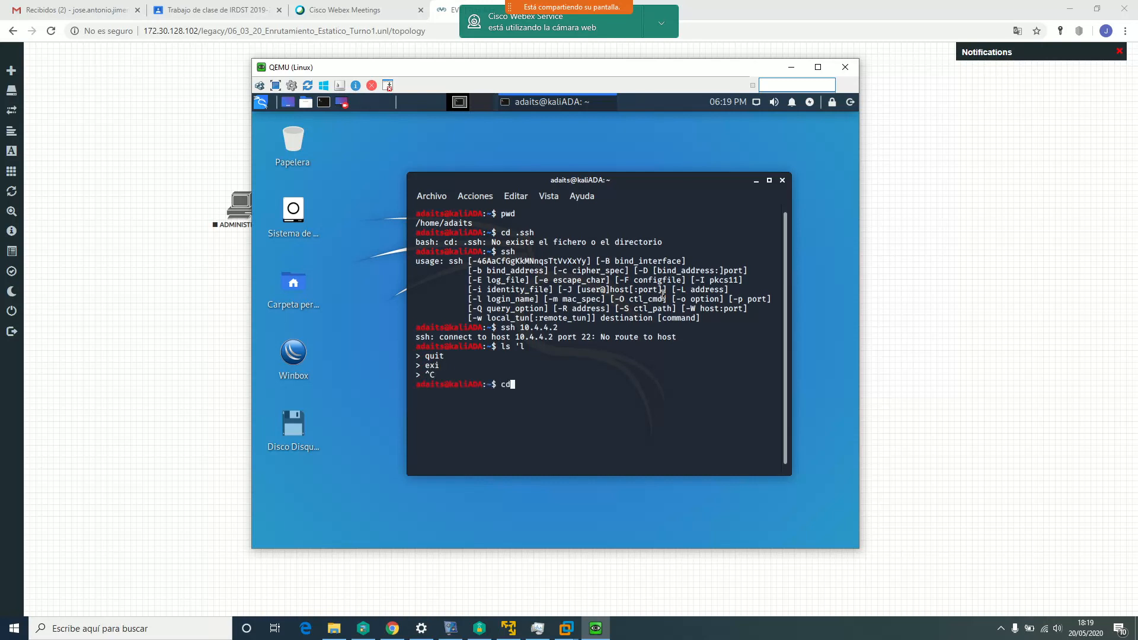
key("BackSpace")
key("BackSpace")
key("BackSpace")
key("BackSpace")
key("BackSpace")
Run cd .ssh again and confirm the .ssh folder is still missing
left_click_drag(585, 180, 513, 137)
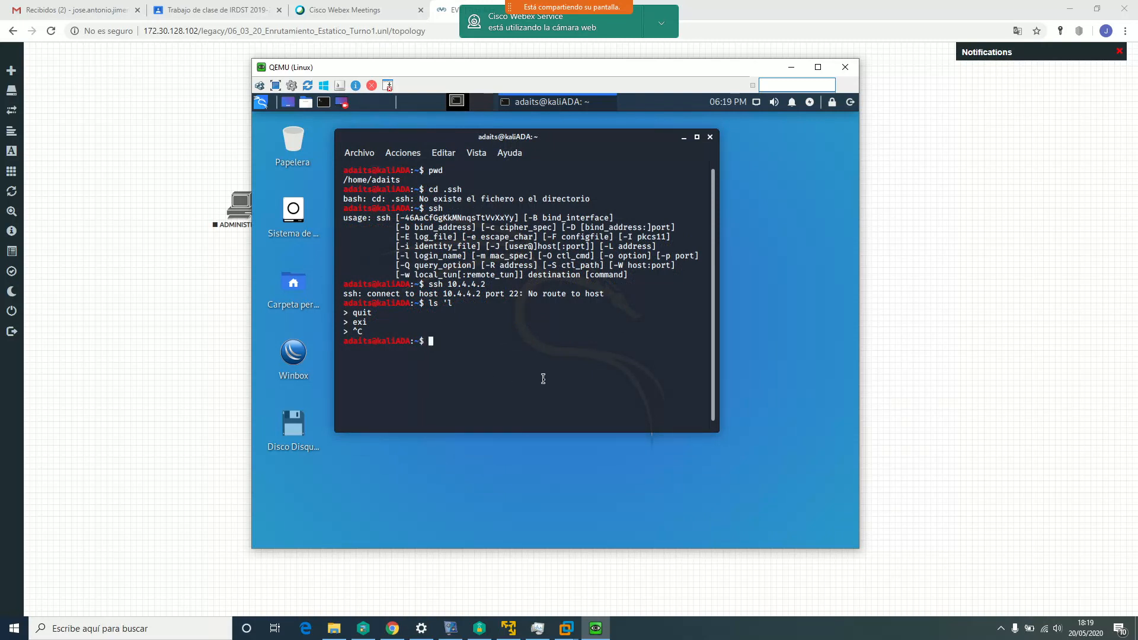
type("cd .ssh")
key("Return")
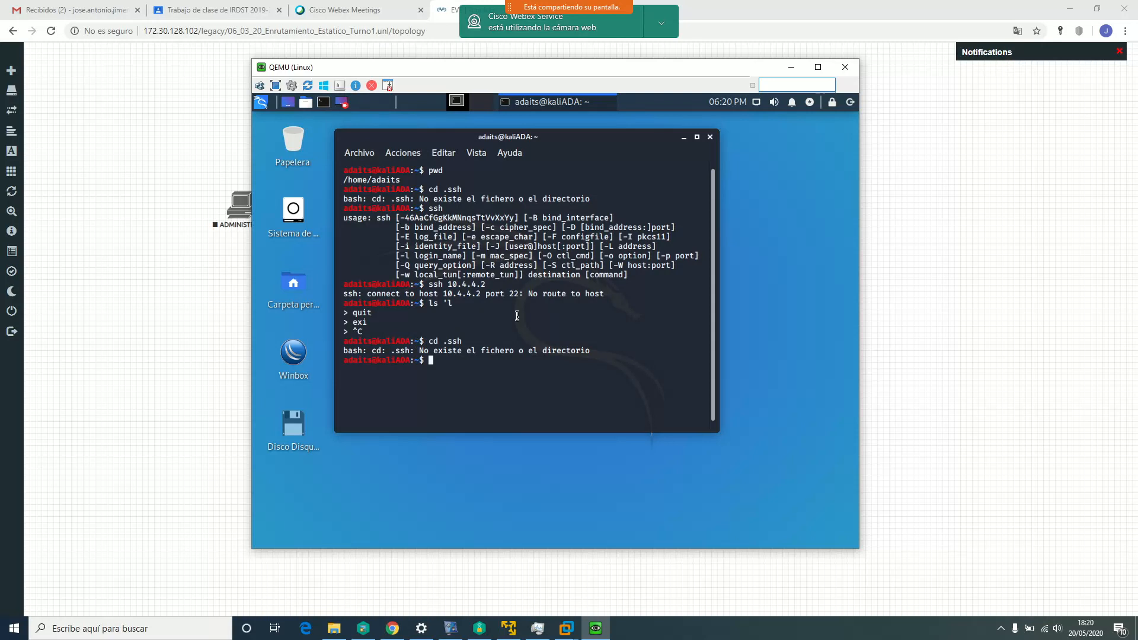
Type rm knowhosts at the prompt, fixing typos, without running it
type("rm ")
type("know")
type("'hos")
key("BackSpace")
key("BackSpace")
key("BackSpace")
key("BackSpace")
type("'host")
key("Left")
key("Left")
key("Left")
key("Left")
key("BackSpace")
type("?")
key("BackSpace")
key("Right")
key("Right")
key("Right")
key("Right")
type("s")
left_click_drag(429, 141, 449, 140)
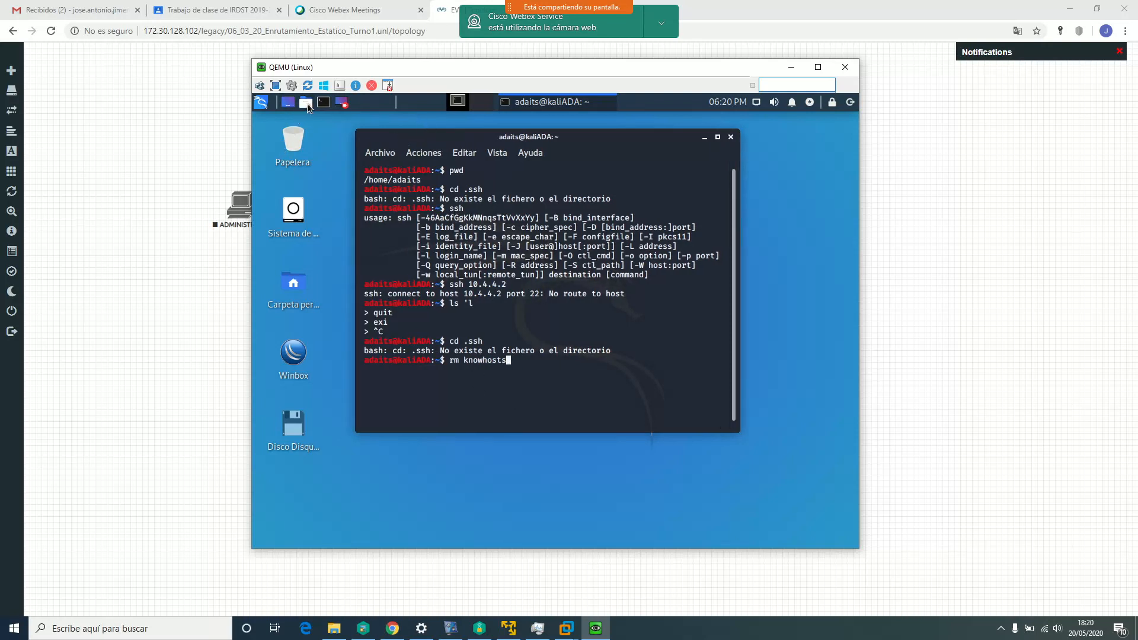
Open the Kali home folder in a file manager from the places menu
left_click(307, 103)
left_click(315, 121)
left_click_drag(716, 255, 585, 183)
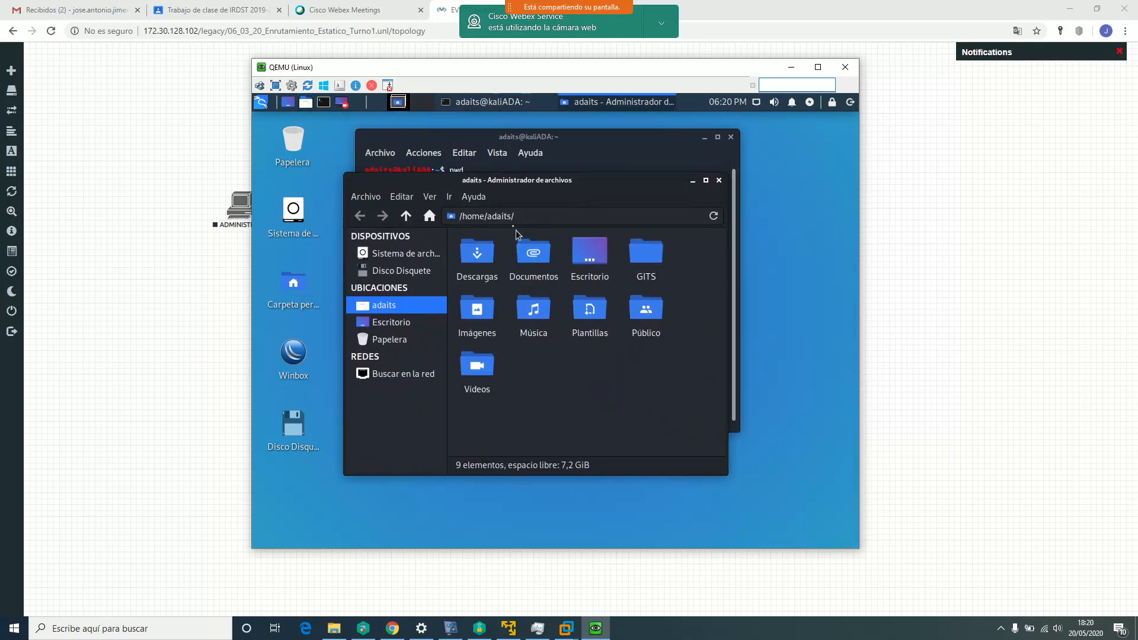
Show hidden files, look inside the .wine folder, then close the file manager
left_click(430, 198)
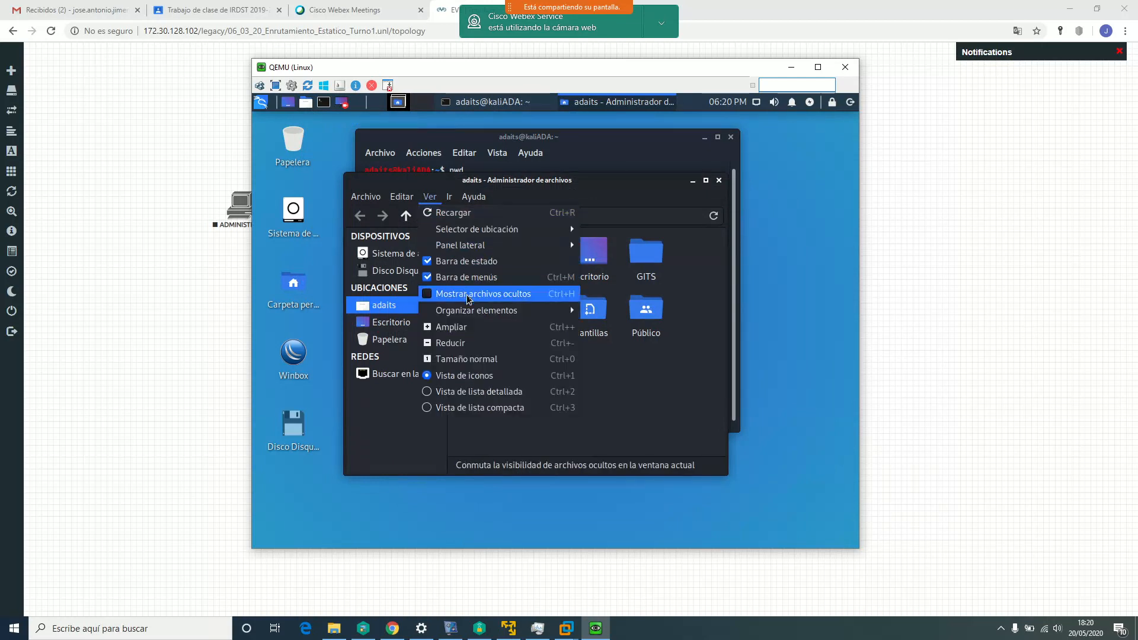
left_click(482, 294)
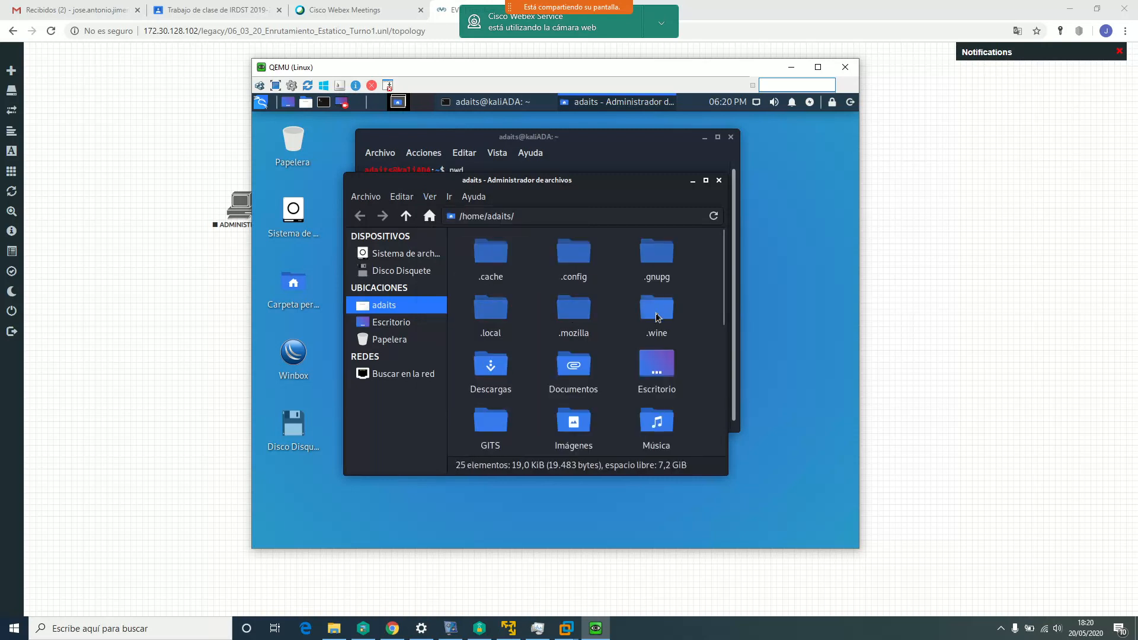
double_click(657, 314)
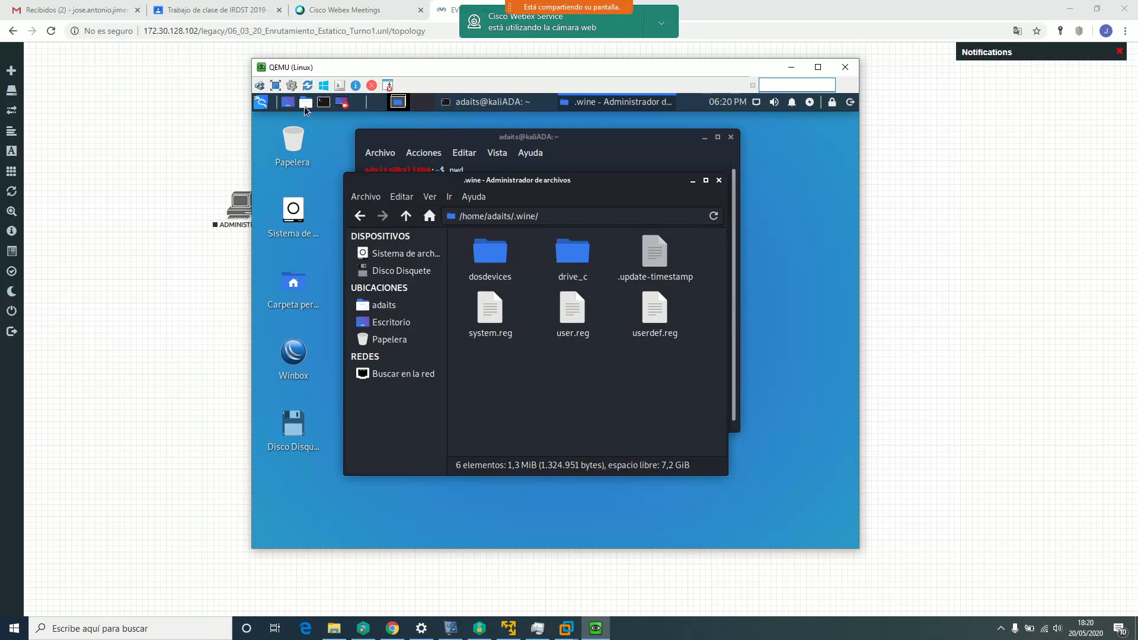
left_click(719, 180)
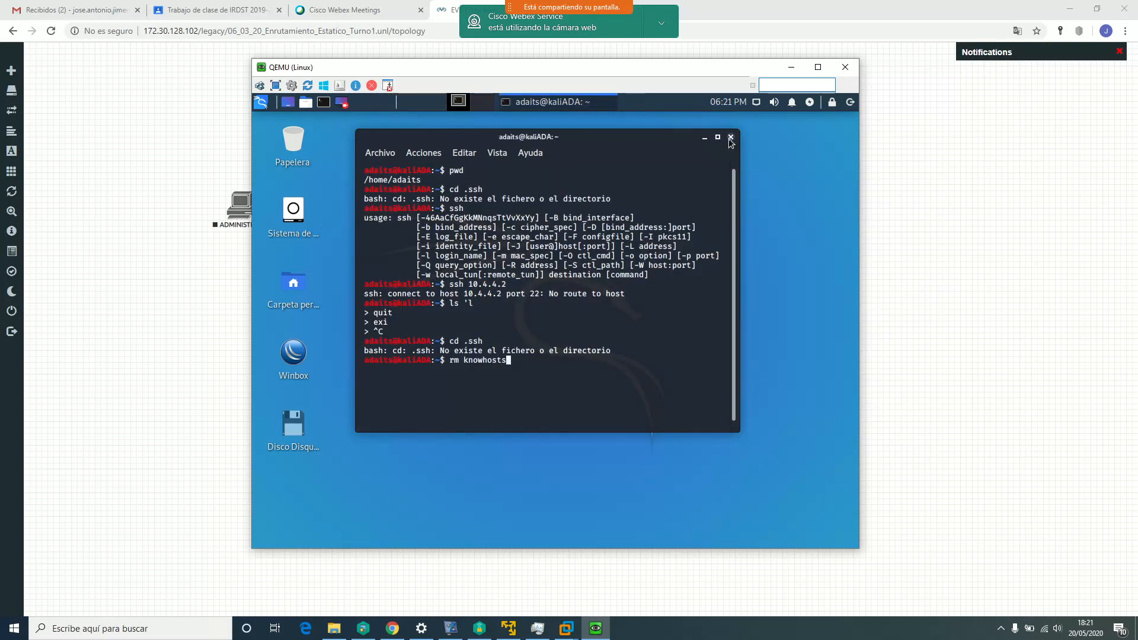
Close the Kali terminal and bring up the Cerrar la sesión logout/shutdown dialog
left_click(730, 138)
left_click(851, 103)
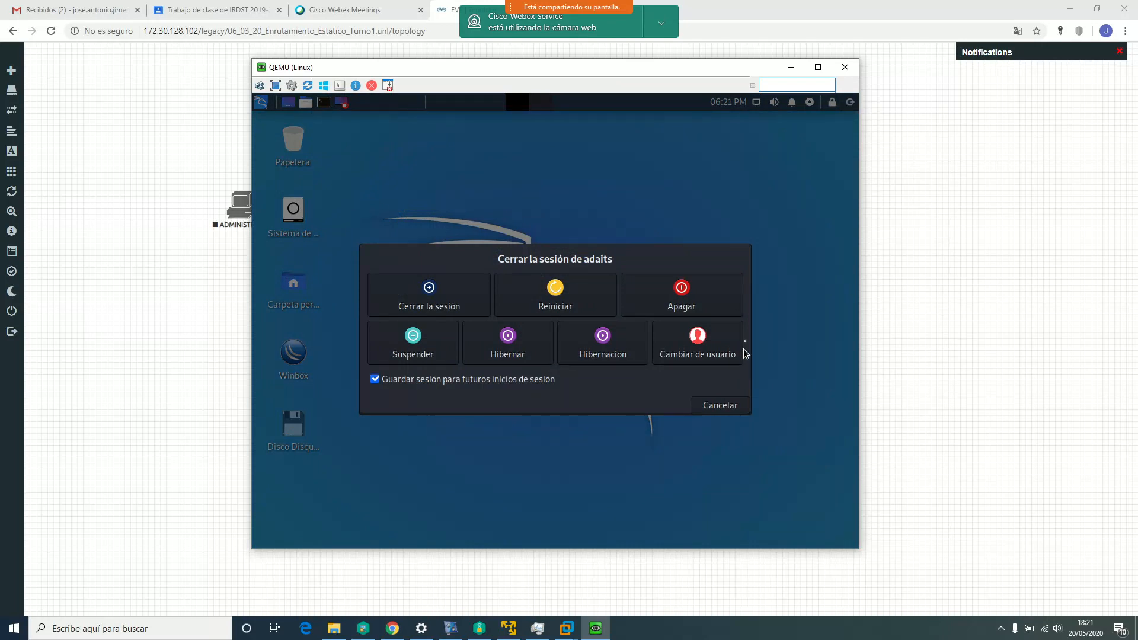